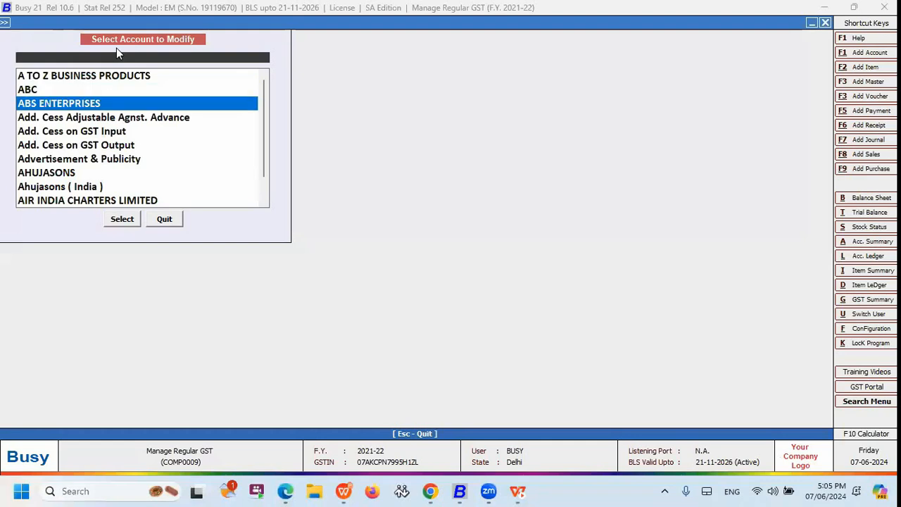
# Step: Open AIR INDIA CHARTERS LIMITED's account to review its stored GSTIN status
pyautogui.press('Escape')
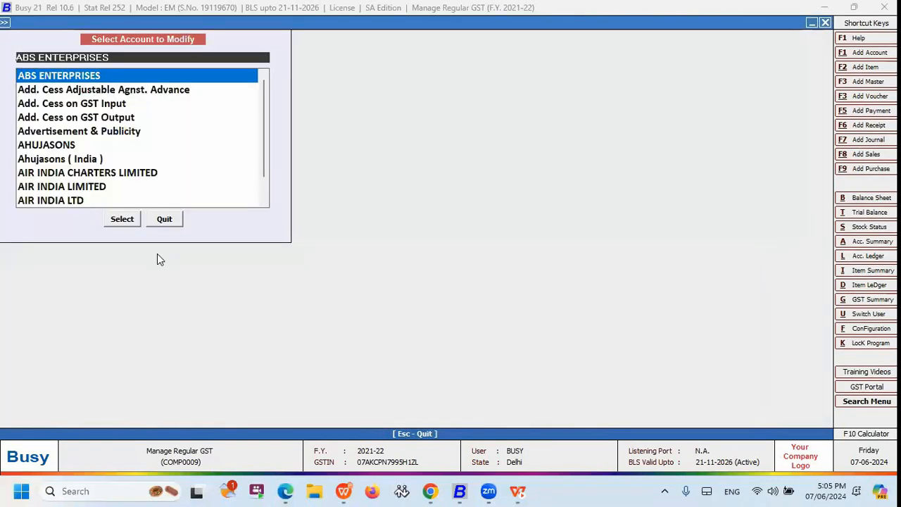
pyautogui.click(94, 180)
pyautogui.press('Return')
pyautogui.hotkey('ctrl', 'c')
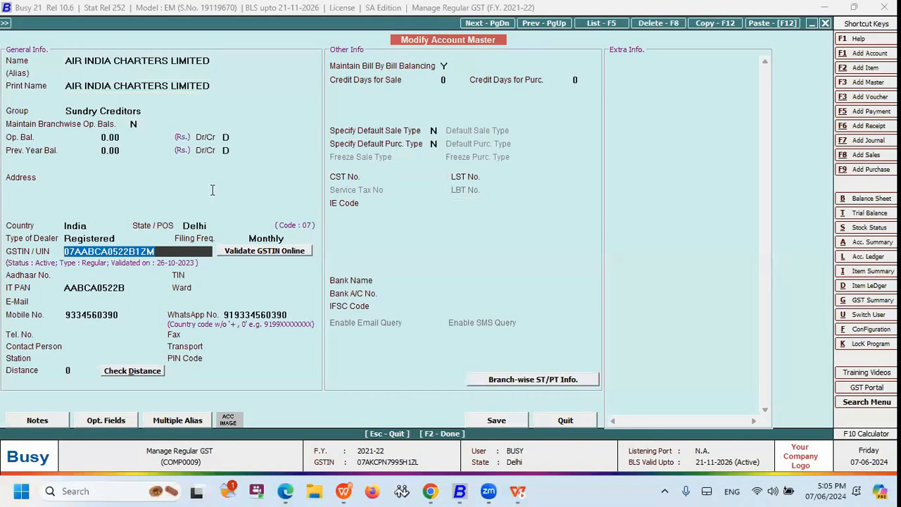
# Step: Save the AIR INDIA CHARTERS LIMITED record and start a blank new account
pyautogui.press('F2')
pyautogui.press('Return')
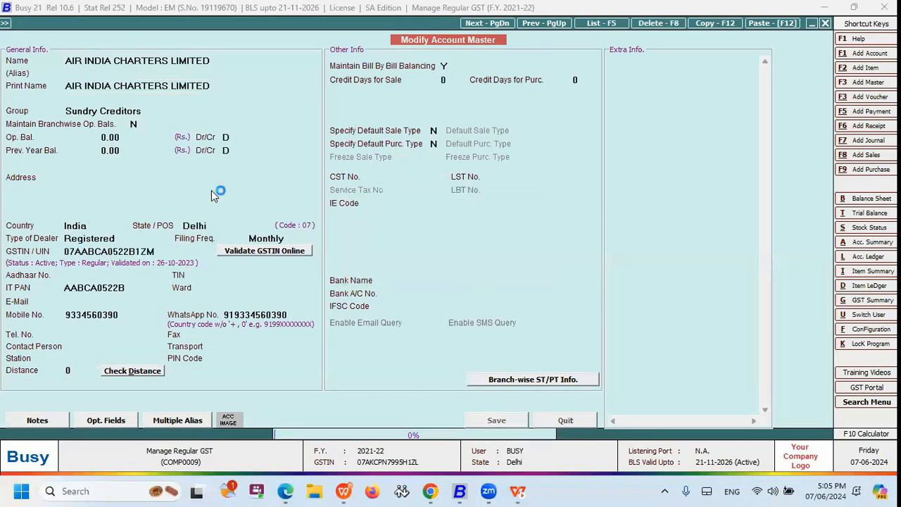
pyautogui.press('Escape')
pyautogui.press('Escape')
pyautogui.press('Return')
pyautogui.press('Return')
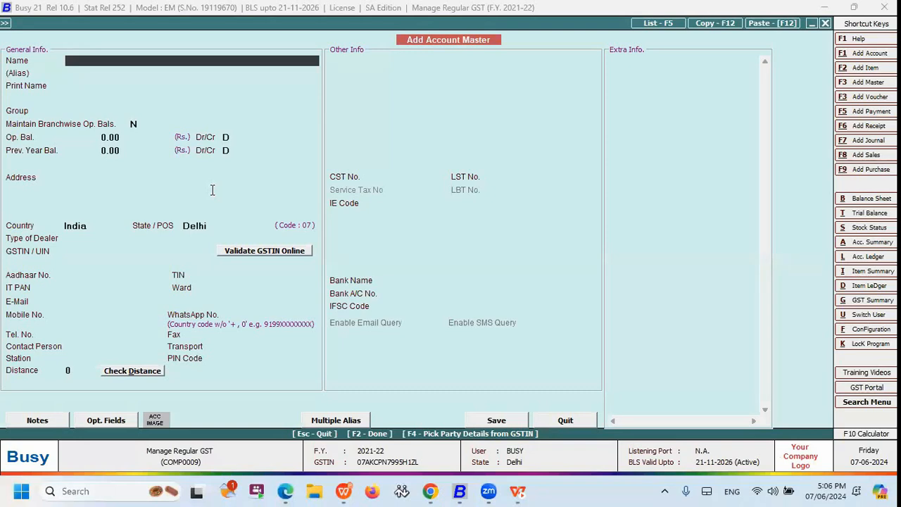
# Step: Validate the pasted GSTIN online and copy AIR INDIA CHARTERS LIMITED's details into the new account
pyautogui.press('F4')
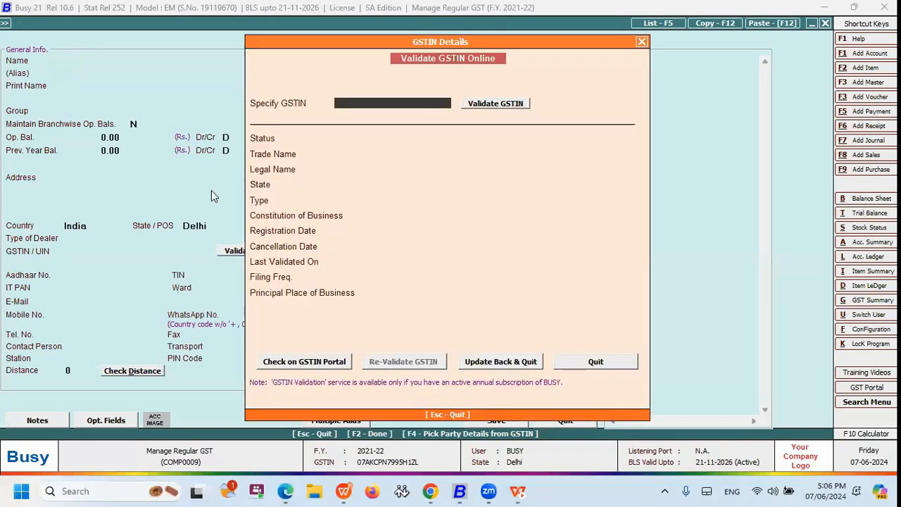
pyautogui.hotkey('ctrl', 'v')
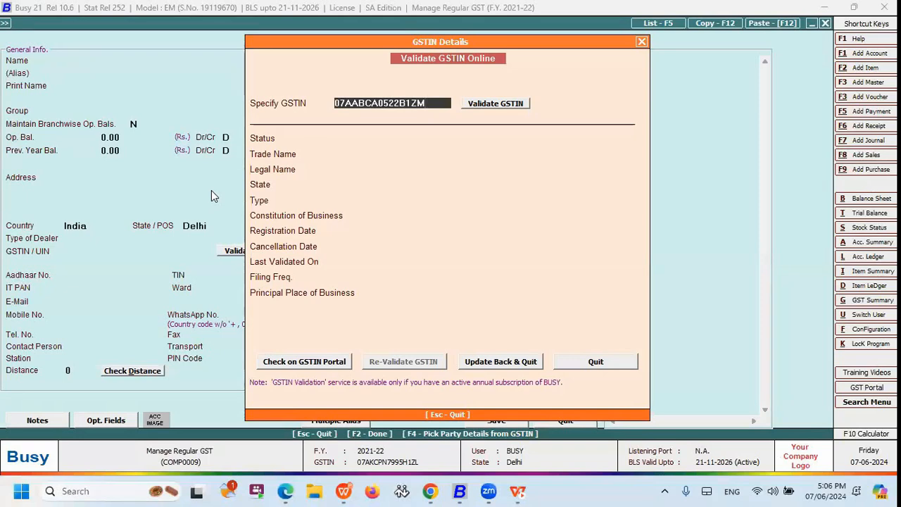
pyautogui.press('Return')
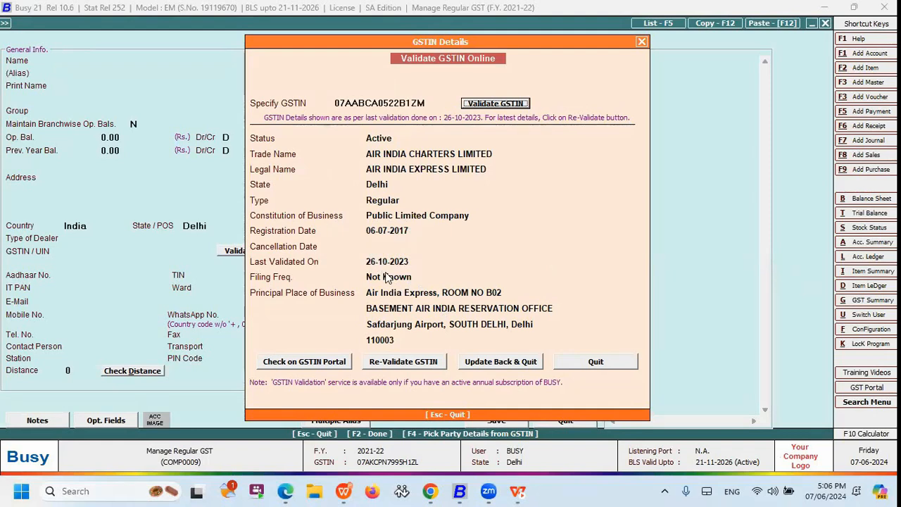
pyautogui.click(498, 361)
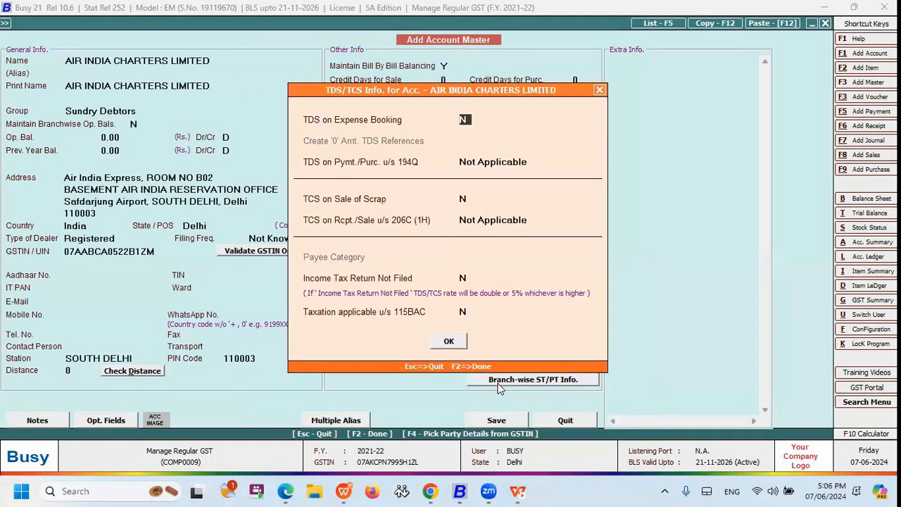
# Step: Leave the TDS/TCS settings unchanged, save the account, and dismiss the branch tagging prompt
pyautogui.click(599, 90)
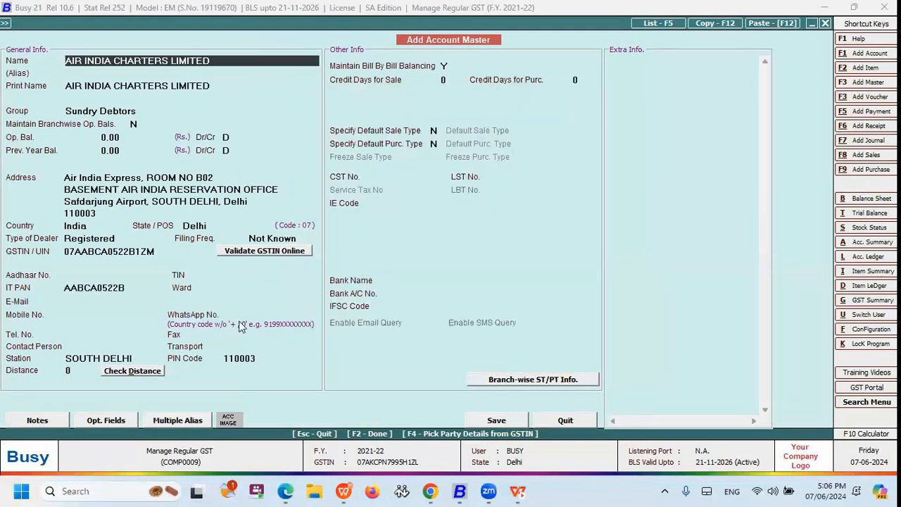
pyautogui.click(501, 419)
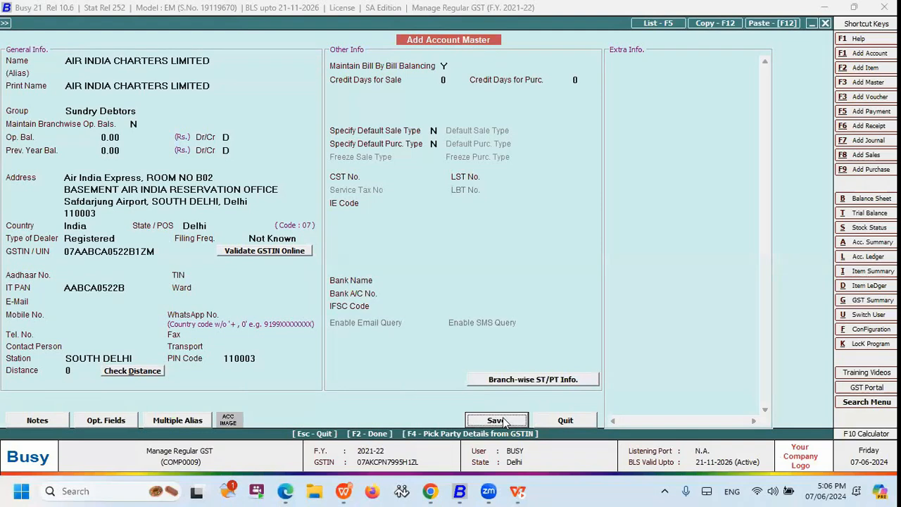
pyautogui.click(406, 309)
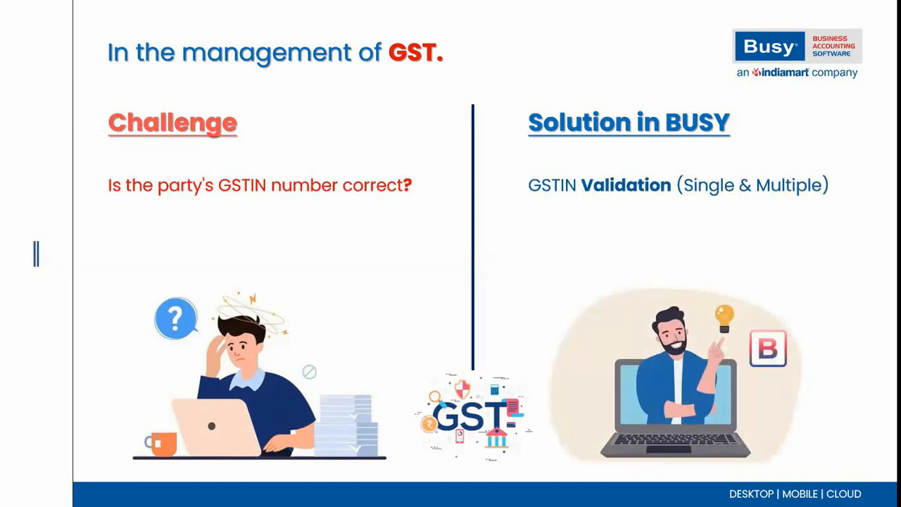
# Step: Quit the blank account form and bring up the list of accounts to modify
pyautogui.hotkey('alt', 'Tab')
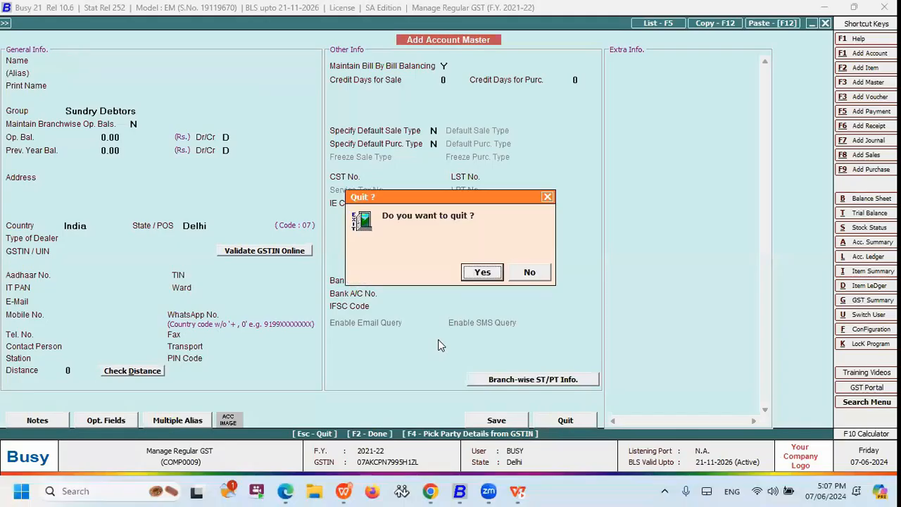
pyautogui.press('Return')
pyautogui.click(118, 48)
pyautogui.click(118, 48)
pyautogui.press('Down')
pyautogui.press('Down')
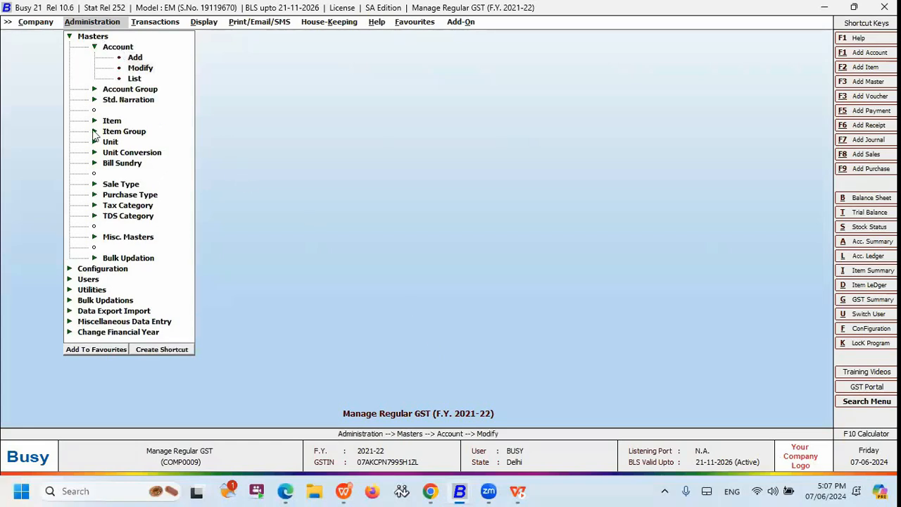
pyautogui.press('Return')
# Step: Open AJIT AUTO INDUSTRIES and validate its GSTIN online, showing Active and Regular
pyautogui.press('Down')
pyautogui.press('Down')
pyautogui.press('Down')
pyautogui.press('Down')
pyautogui.press('Down')
pyautogui.press('Down')
pyautogui.press('Down')
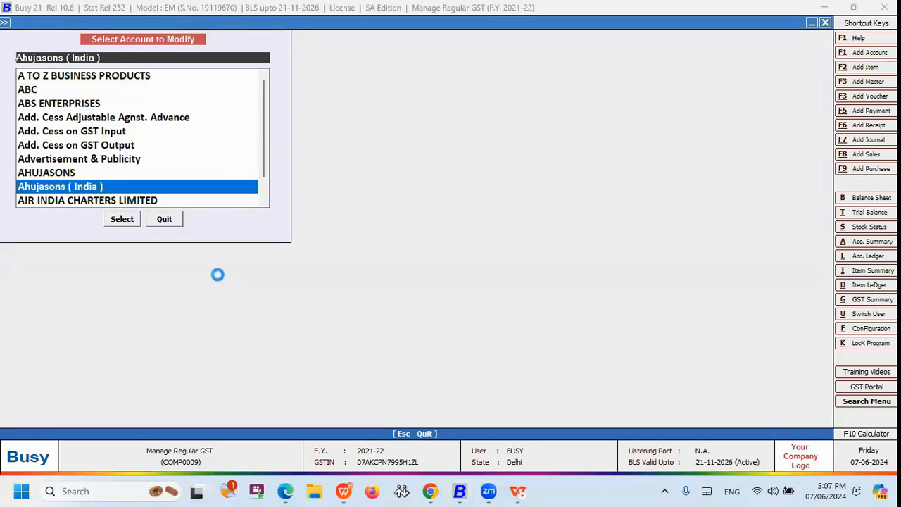
pyautogui.press('Return')
pyautogui.press('Escape')
pyautogui.press('Down')
pyautogui.press('Down')
pyautogui.press('Down')
pyautogui.press('Down')
pyautogui.press('Down')
pyautogui.press('Down')
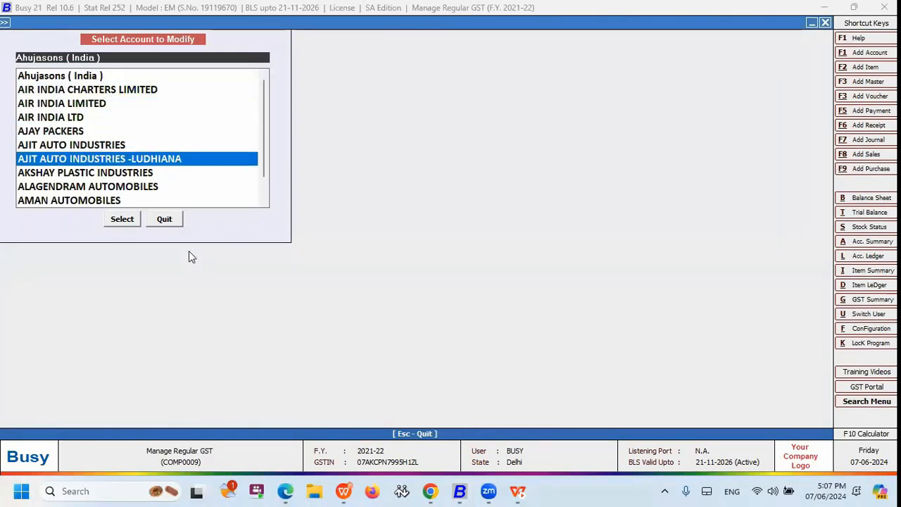
pyautogui.press('Up')
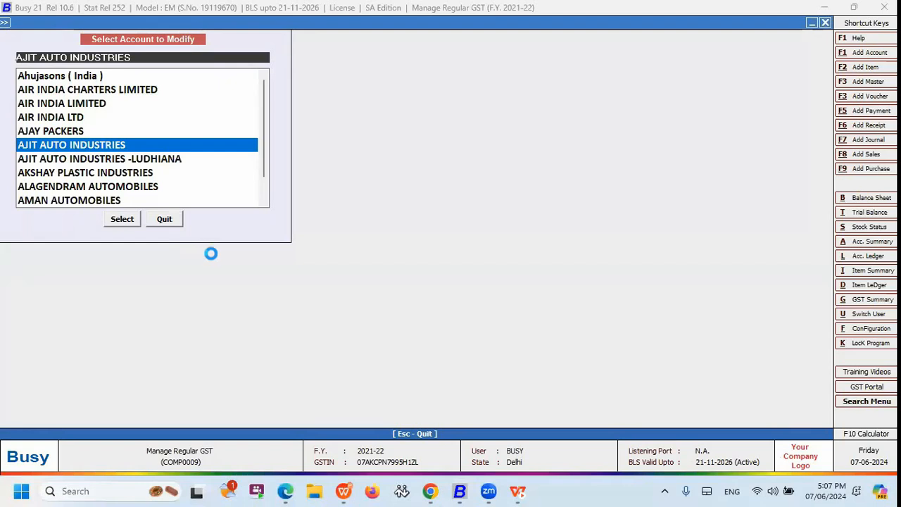
pyautogui.press('Return')
pyautogui.click(247, 255)
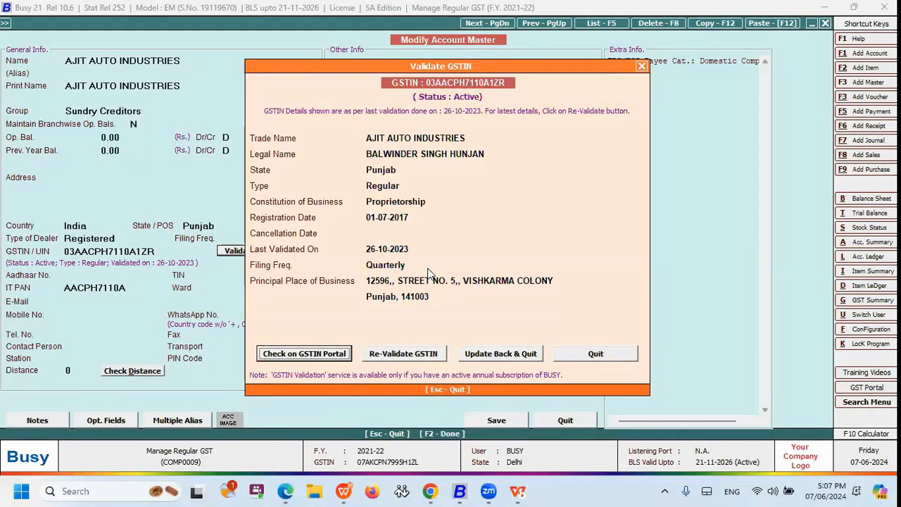
pyautogui.press('Escape')
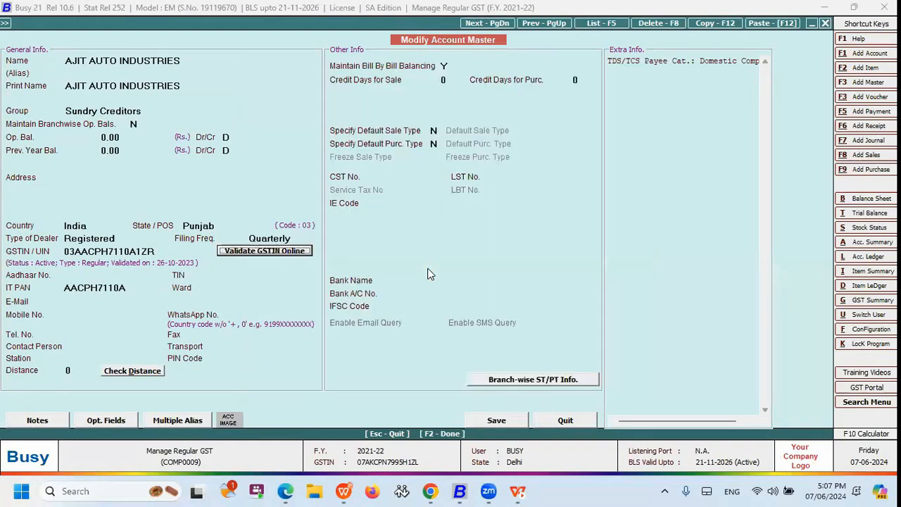
# Step: Go to Transactions > GST Misc. Utilities > Validate GSTIN Online and choose Multiple GSTIN
pyautogui.press('Escape')
pyautogui.click(103, 39)
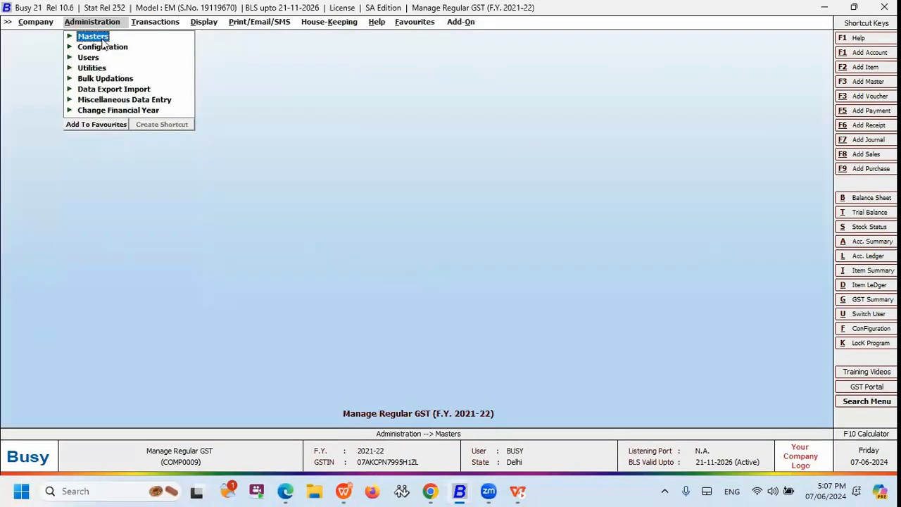
pyautogui.click(139, 25)
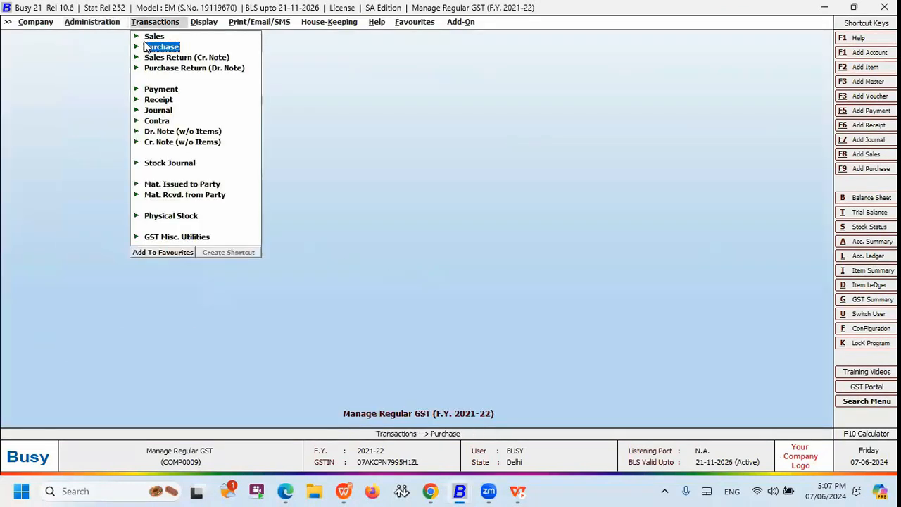
pyautogui.click(170, 237)
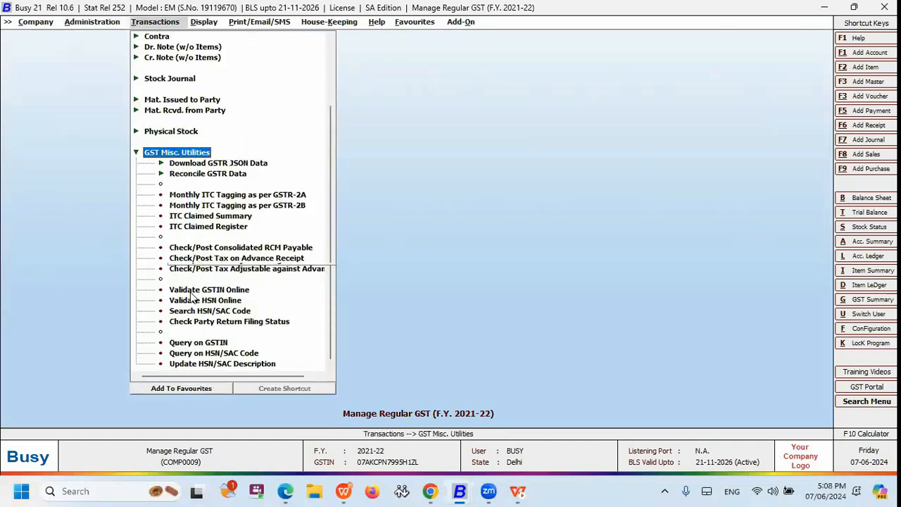
pyautogui.click(191, 289)
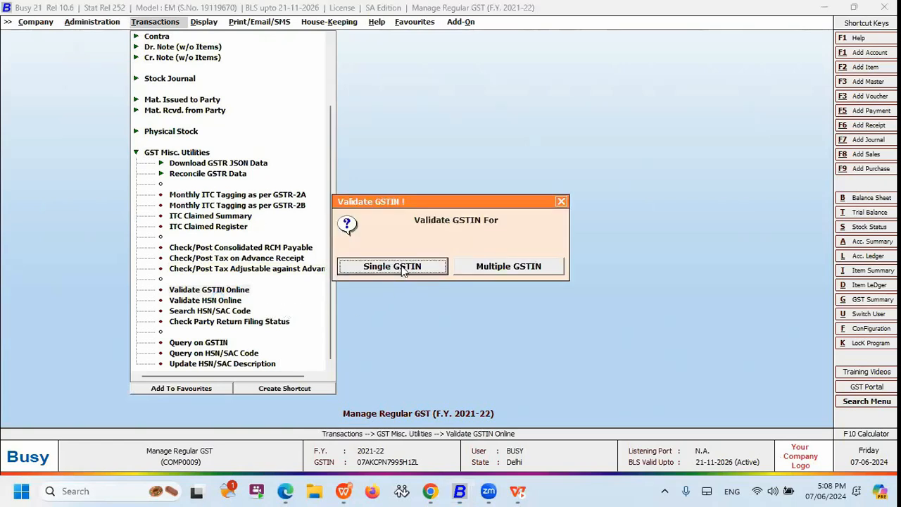
pyautogui.click(525, 269)
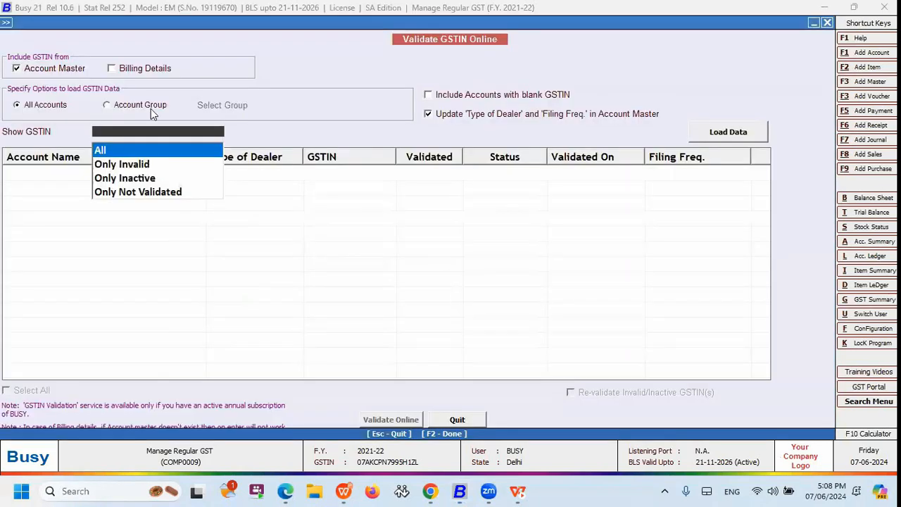
# Step: Load the Sundry Debtors group's 59 accounts with all GSTINs shown
pyautogui.click(107, 105)
pyautogui.write('su')
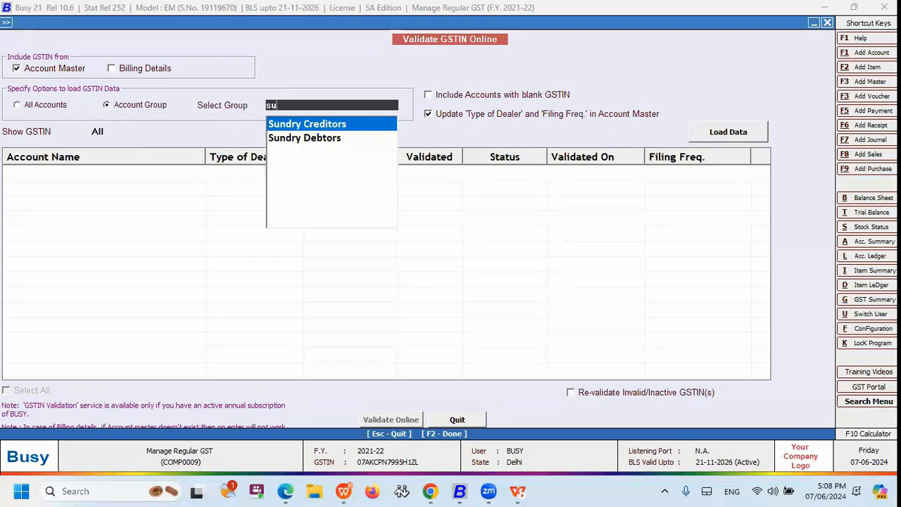
pyautogui.press('Down')
pyautogui.press('Return')
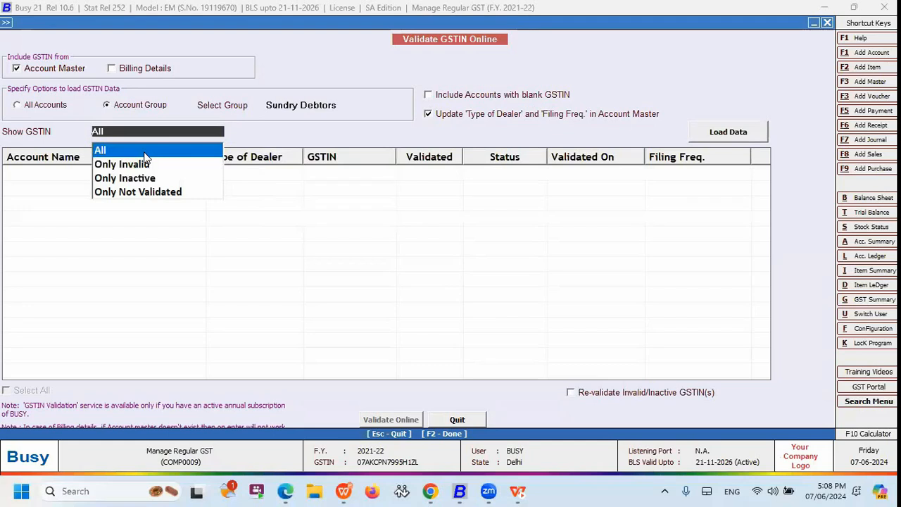
pyautogui.press('Return')
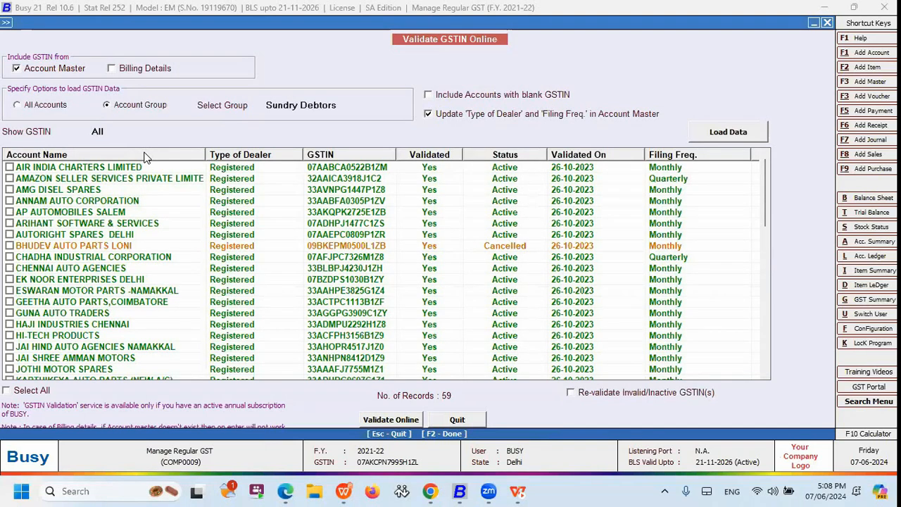
# Step: Clear every account selection in the grid
pyautogui.click(19, 391)
pyautogui.click(21, 402)
pyautogui.scroll(-1, 767, 195)
pyautogui.moveTo(765, 190); pyautogui.dragTo(763, 138)
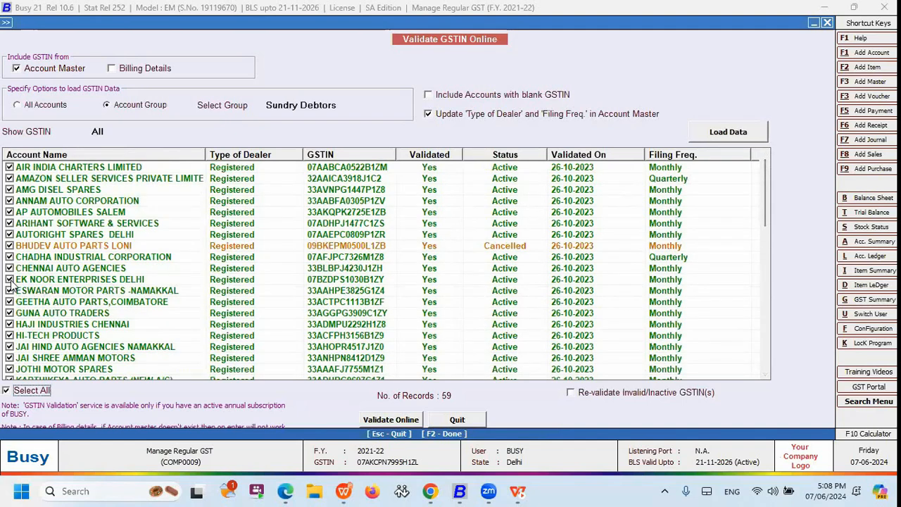
pyautogui.click(6, 390)
# Step: Tick twelve accounts, Amazon seller services through GEETHA AUTO PARTS, and validate them online
pyautogui.click(9, 290)
pyautogui.click(9, 268)
pyautogui.click(9, 257)
pyautogui.click(9, 246)
pyautogui.click(9, 234)
pyautogui.click(9, 223)
pyautogui.click(9, 212)
pyautogui.click(9, 200)
pyautogui.click(9, 189)
pyautogui.click(10, 178)
pyautogui.click(10, 280)
pyautogui.click(9, 301)
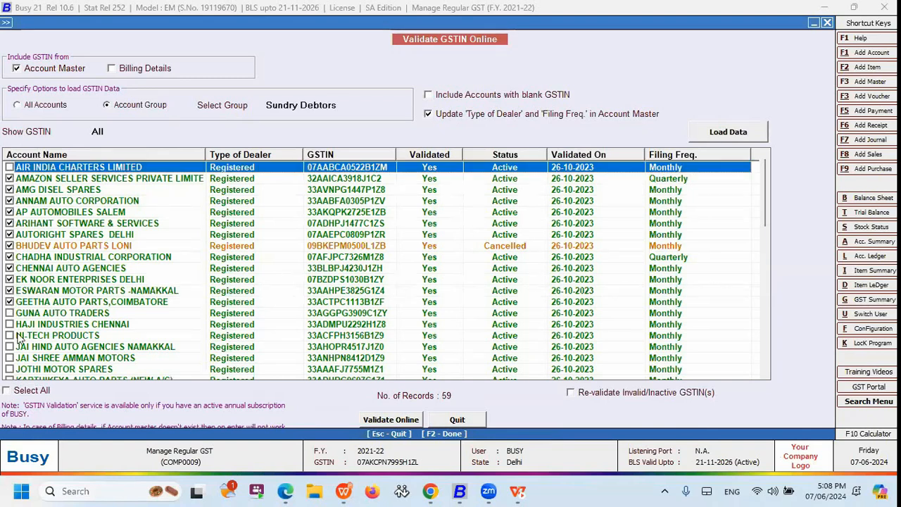
pyautogui.press('F2')
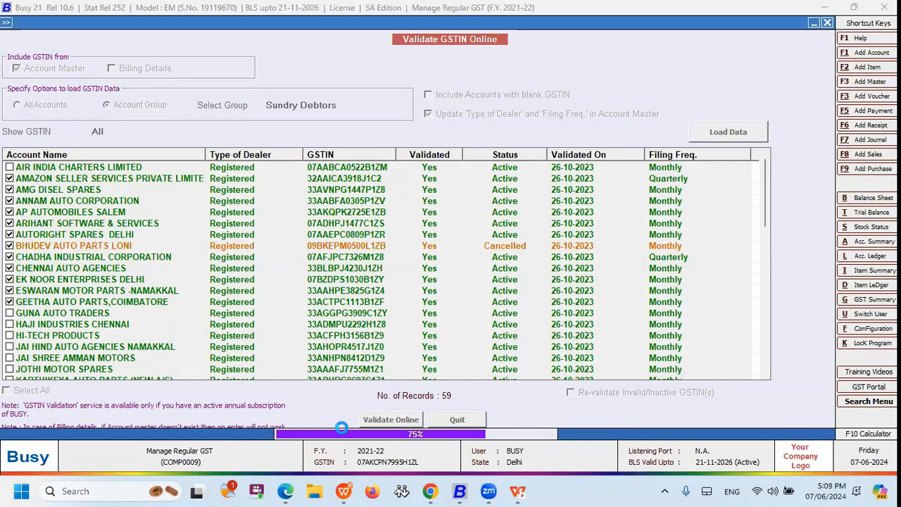
# Step: Acknowledge that validation completed and decline reloading the account data
pyautogui.click(527, 269)
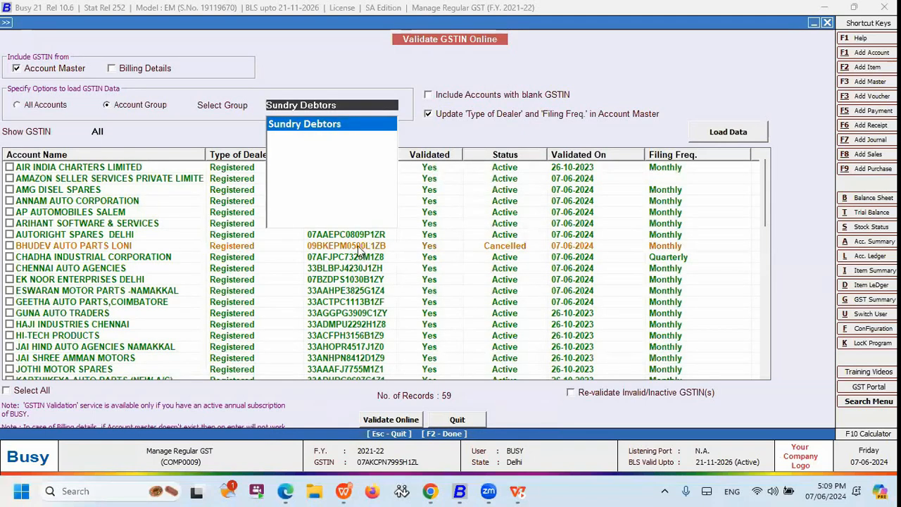
pyautogui.click(359, 250)
pyautogui.click(526, 274)
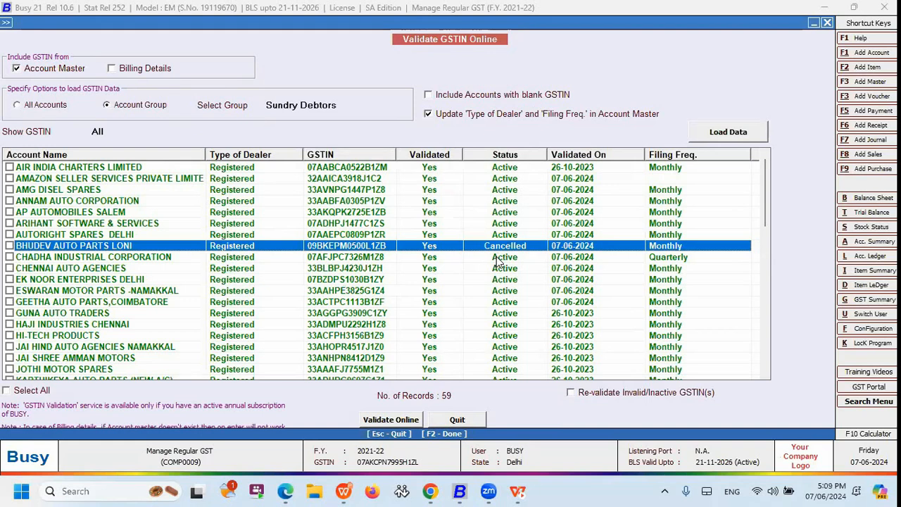
# Step: Review the Status and Validated On columns, including cancelled KK AUTO STORES and SELVI AUTO PARTS
pyautogui.scroll(-3, 463, 266)
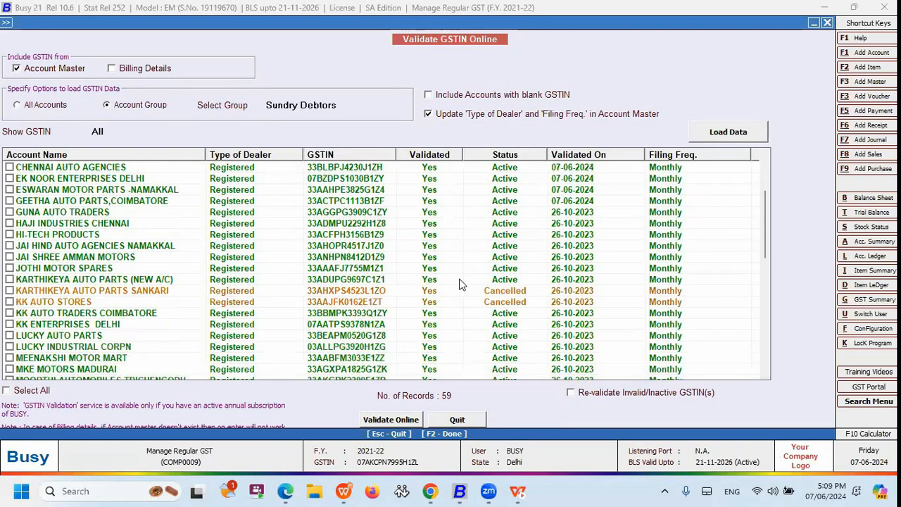
pyautogui.click(352, 289)
pyautogui.click(373, 303)
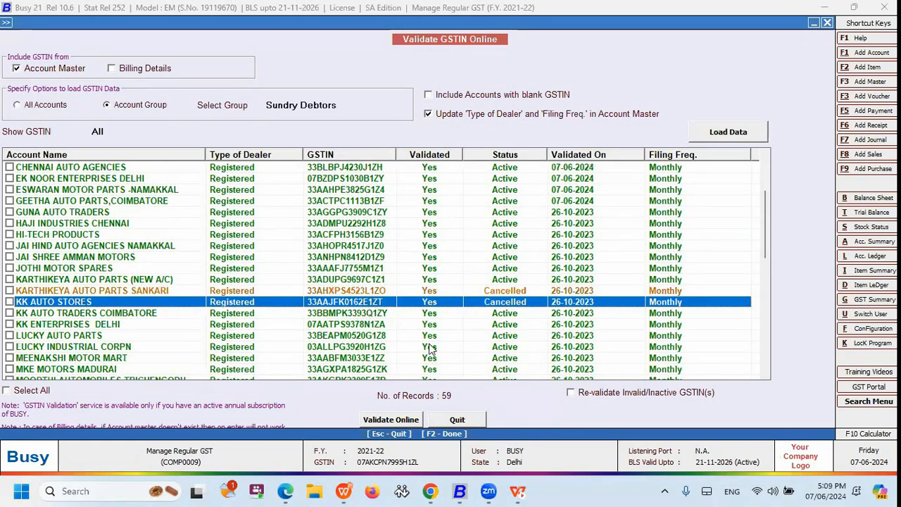
pyautogui.scroll(-4, 450, 363)
pyautogui.click(163, 336)
pyautogui.scroll(-3, 405, 355)
pyautogui.scroll(-1, 404, 356)
pyautogui.scroll(4, 403, 350)
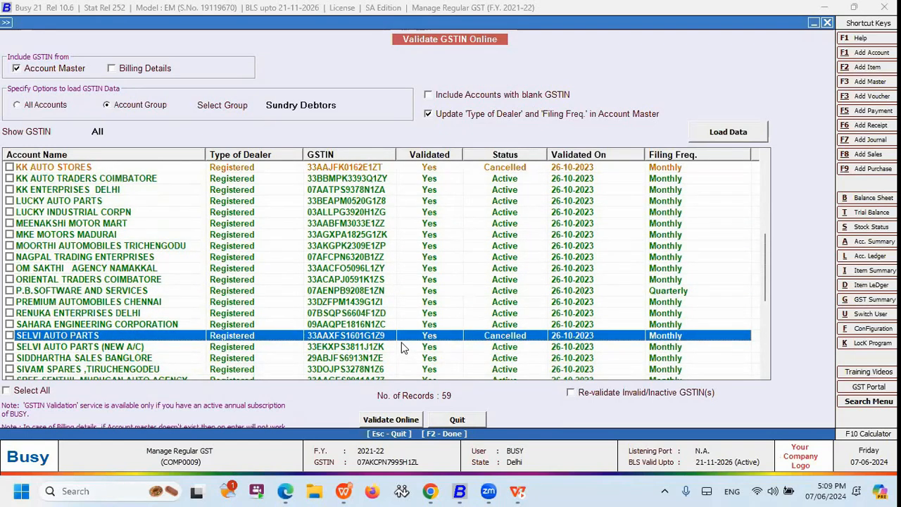
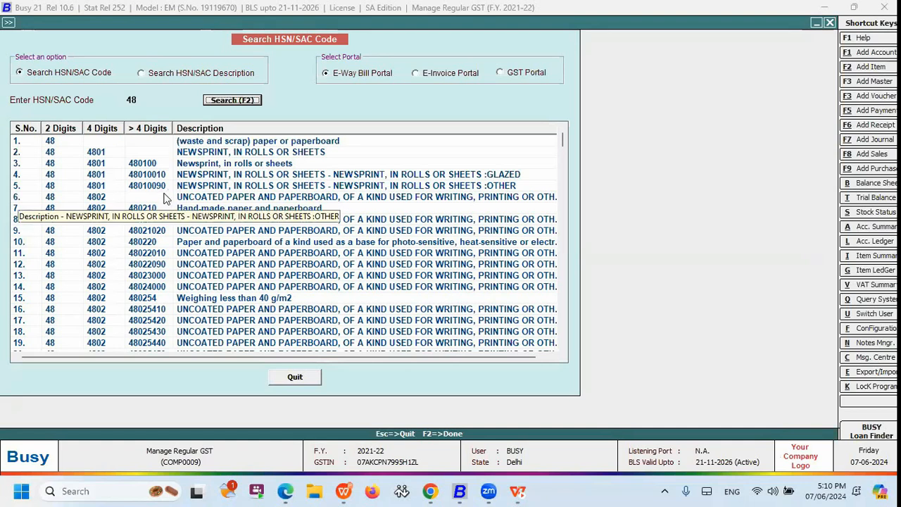
# Step: Search HSN/SAC codes by the description 'Milk' and browse the milk and cream results
pyautogui.click(180, 193)
pyautogui.scroll(-1, 205, 192)
pyautogui.scroll(-1, 204, 192)
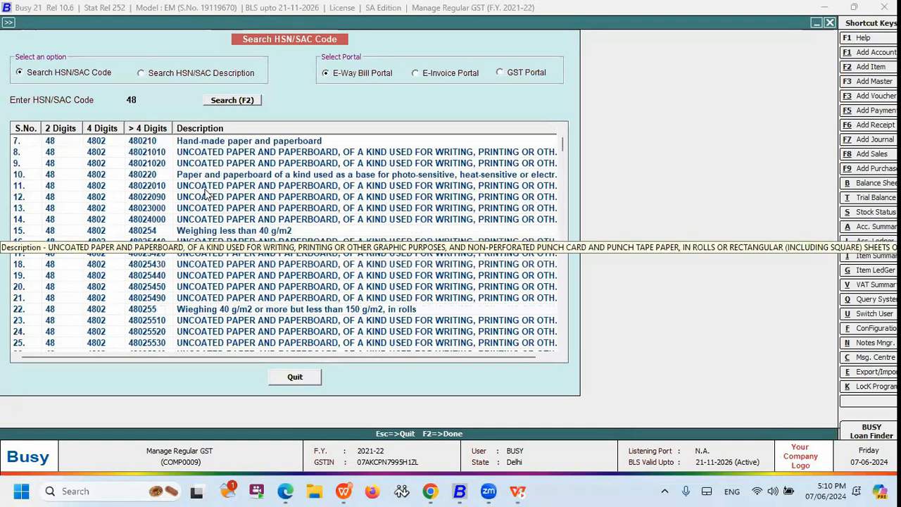
pyautogui.click(158, 104)
pyautogui.click(153, 74)
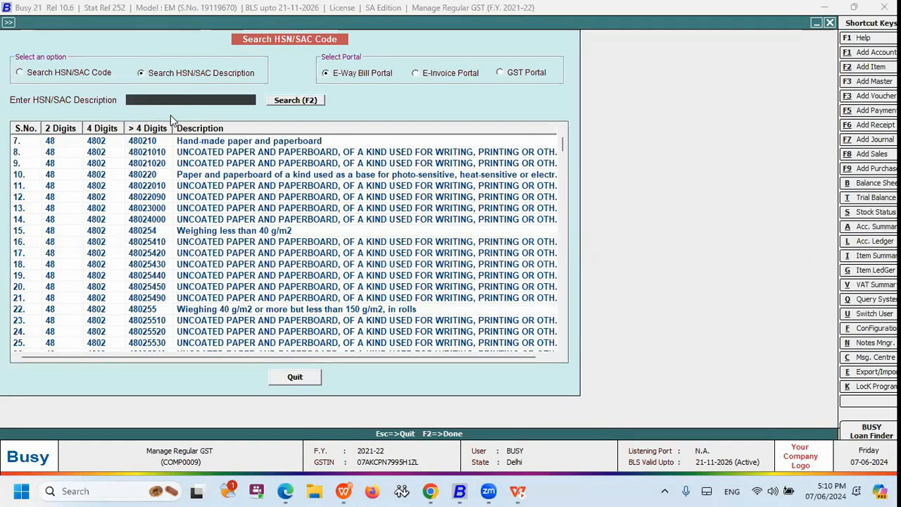
pyautogui.write('Milk')
pyautogui.press('Return')
pyautogui.press('Return')
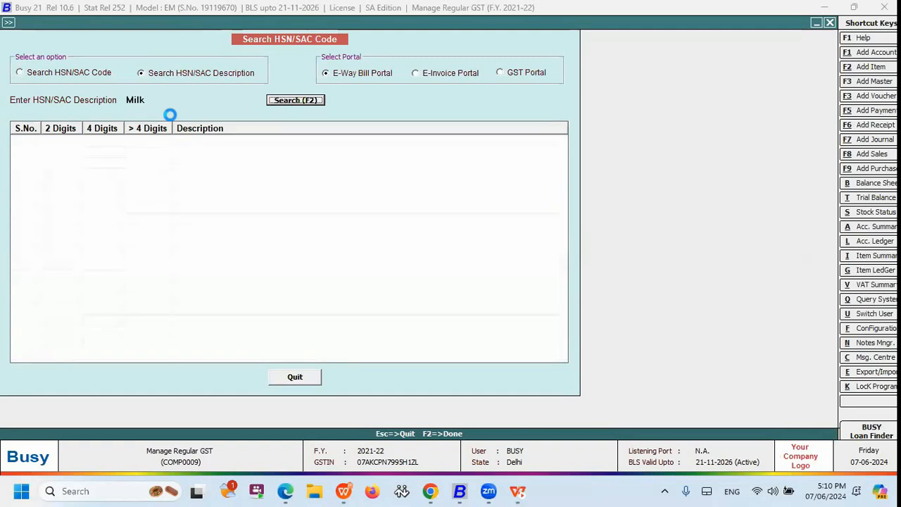
pyautogui.click(259, 203)
pyautogui.scroll(-3, 259, 204)
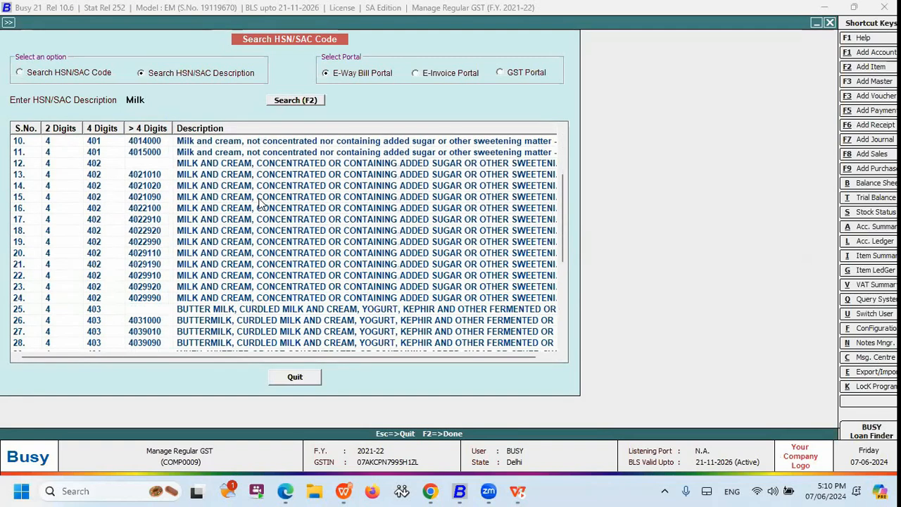
pyautogui.scroll(-2, 259, 204)
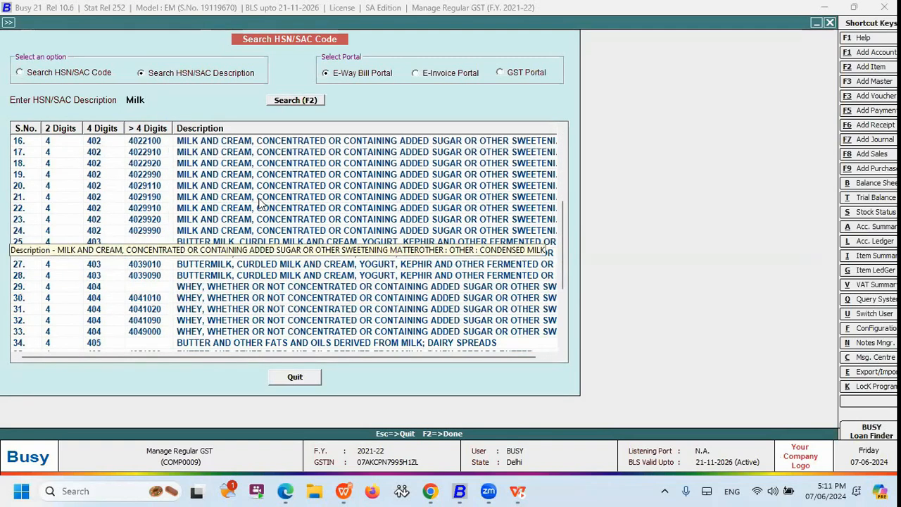
# Step: Close the HSN/SAC search, the item's HSN details and the item master
pyautogui.click(303, 377)
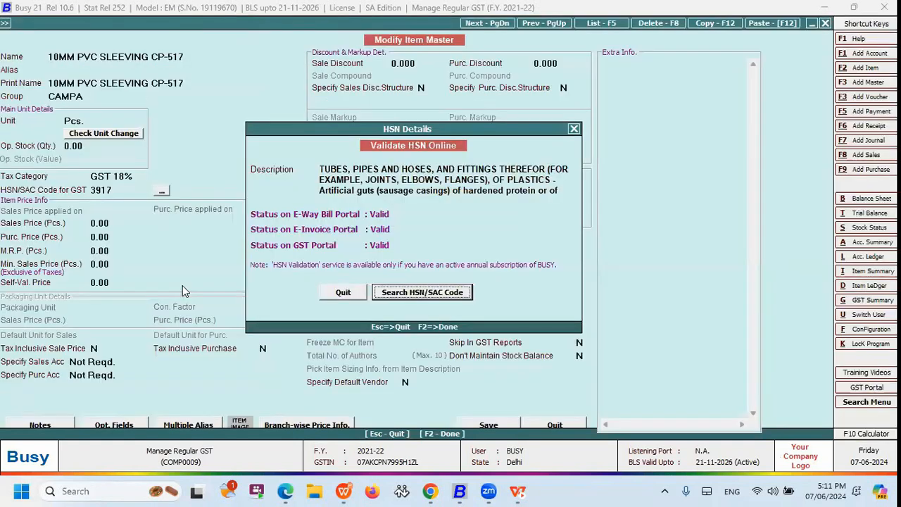
pyautogui.press('Escape')
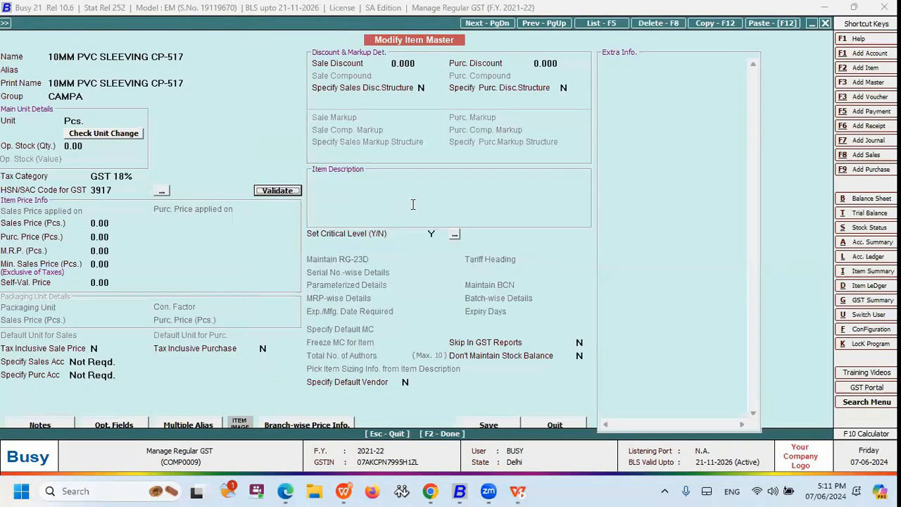
pyautogui.press('Escape')
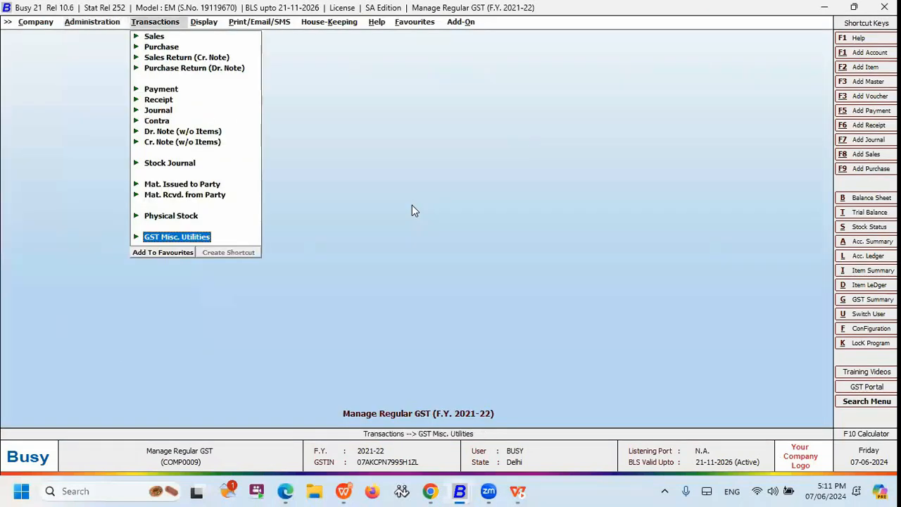
# Step: Open Validate HSN Online for Multiple HSN from GST Misc. Utilities
pyautogui.press('Return')
pyautogui.press('Down')
pyautogui.press('Down')
pyautogui.press('Down')
pyautogui.press('Down')
pyautogui.press('Down')
pyautogui.press('Down')
pyautogui.press('Down')
pyautogui.press('Down')
pyautogui.press('Down')
pyautogui.press('Down')
pyautogui.press('Down')
pyautogui.press('Down')
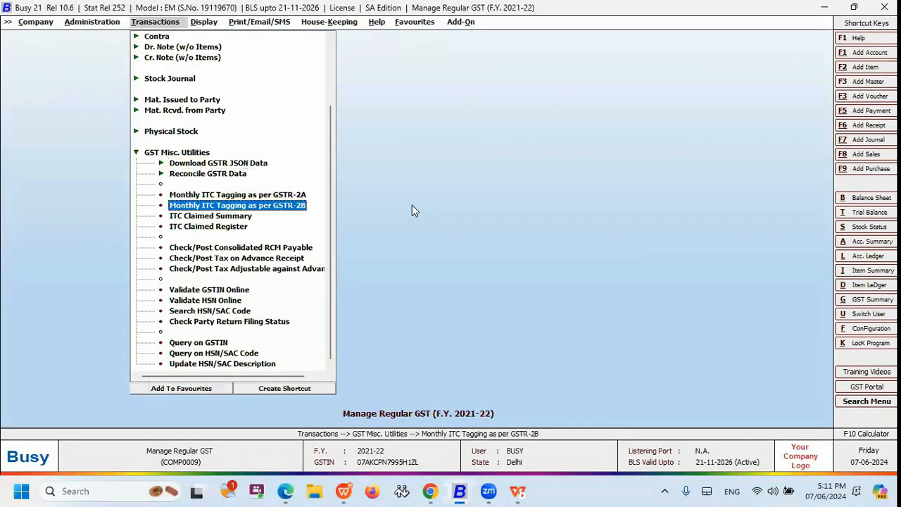
pyautogui.press('Up')
pyautogui.press('Up')
pyautogui.press('Return')
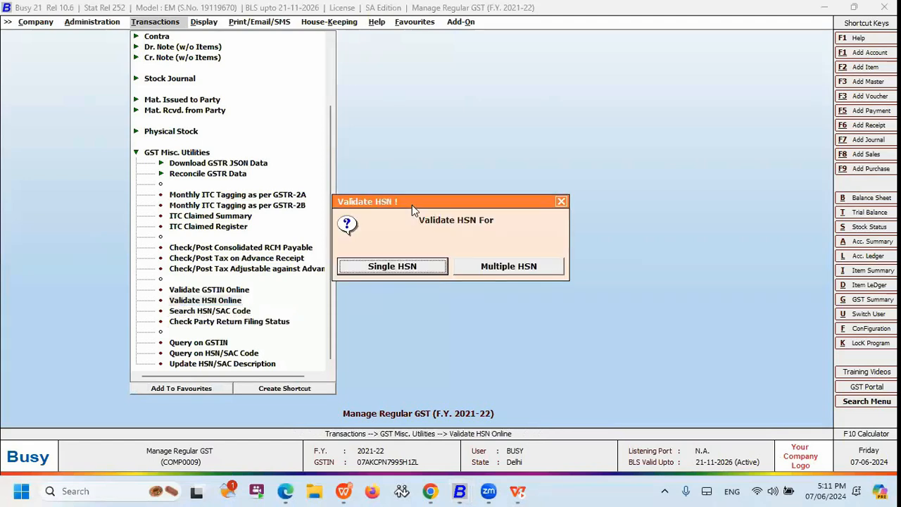
pyautogui.press('Right')
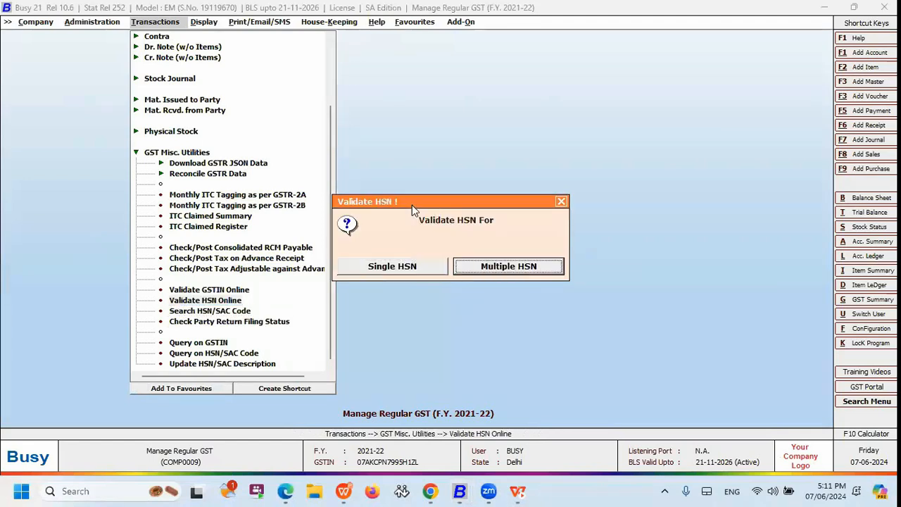
pyautogui.press('Return')
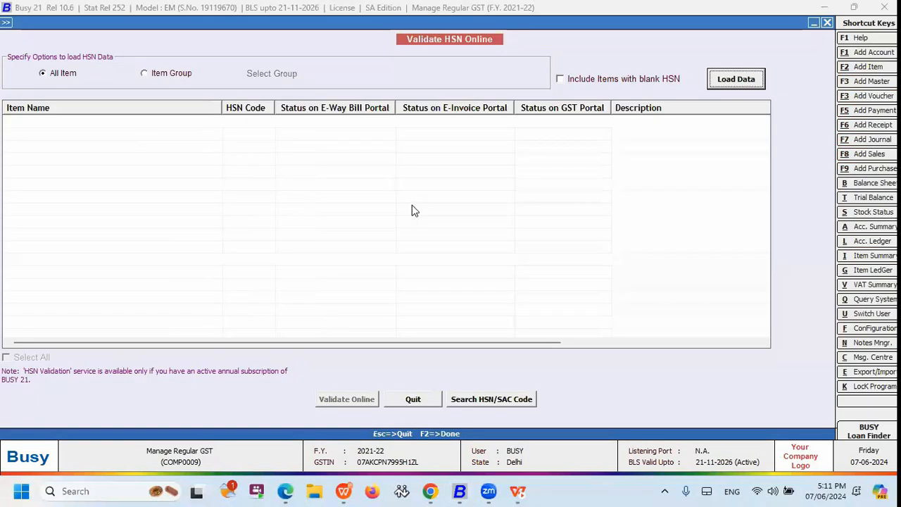
# Step: Load the items of item group ABC for HSN validation
pyautogui.click(157, 74)
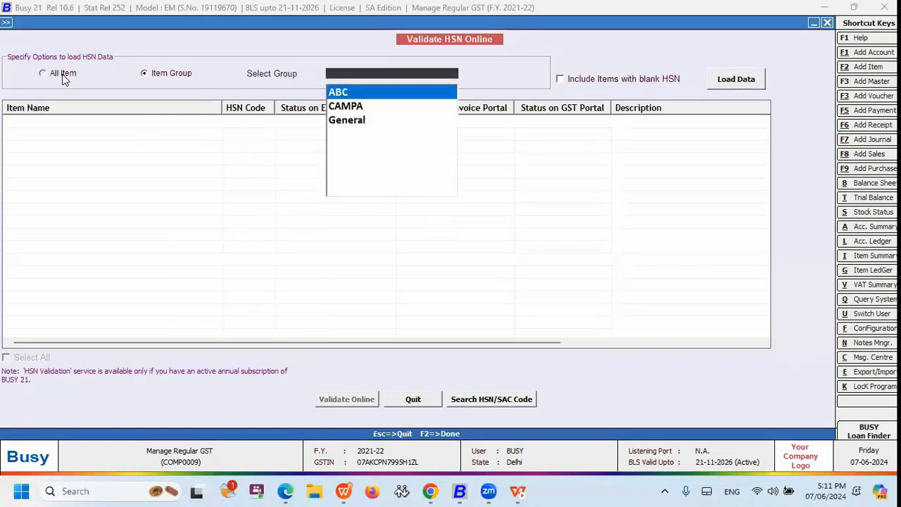
pyautogui.click(63, 76)
pyautogui.click(150, 74)
pyautogui.press('Down')
pyautogui.press('Up')
pyautogui.press('Down')
pyautogui.press('Up')
pyautogui.press('Return')
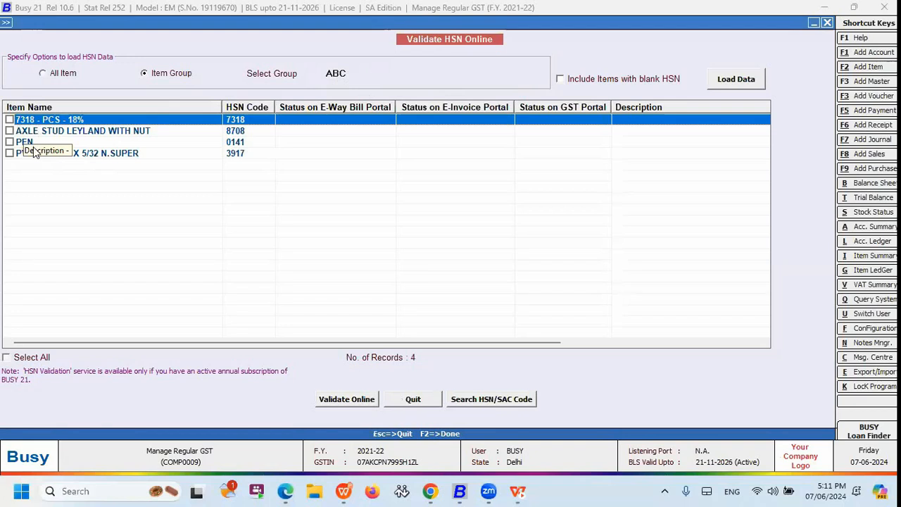
# Step: Validate all four ABC items online and sort the results by E-Way Bill status
pyautogui.click(30, 357)
pyautogui.click(357, 399)
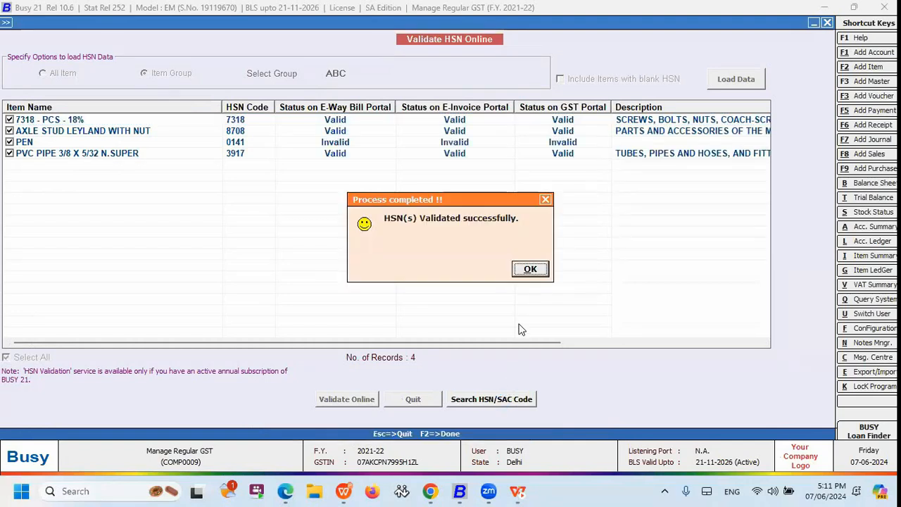
pyautogui.click(535, 271)
pyautogui.click(336, 142)
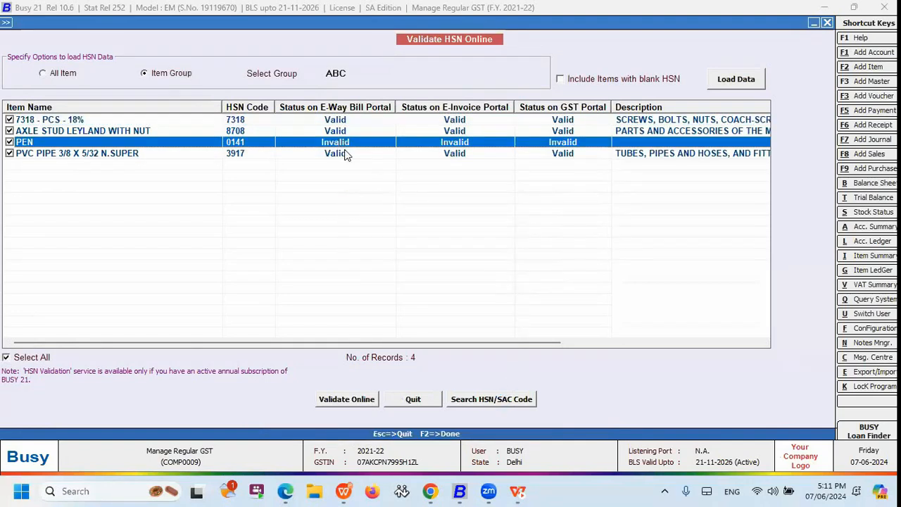
pyautogui.click(367, 109)
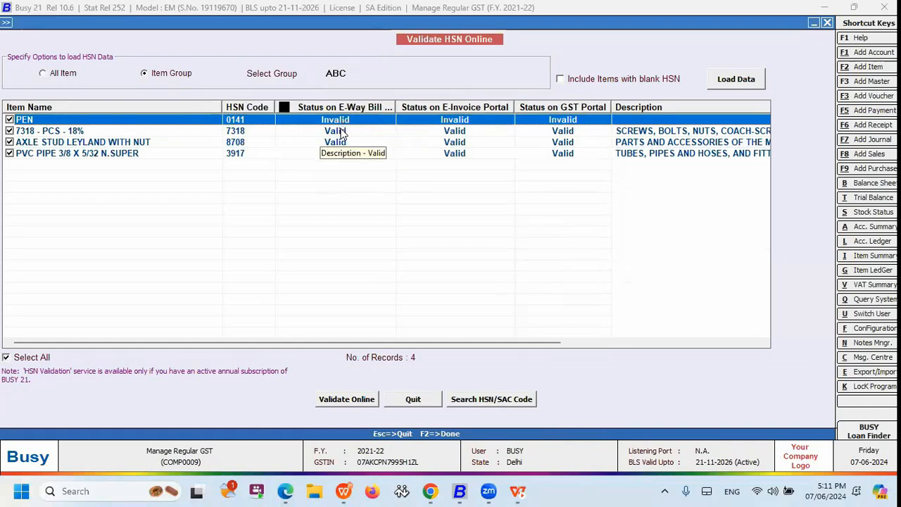
pyautogui.click(342, 133)
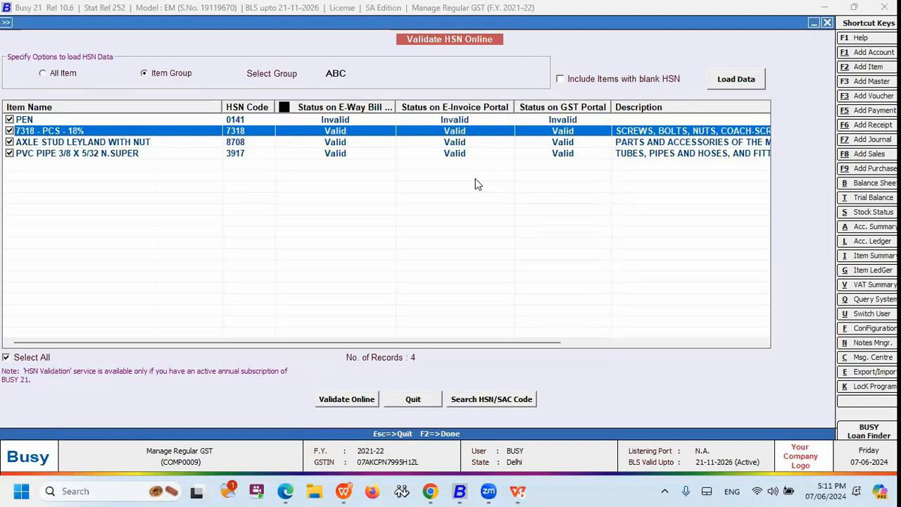
# Step: Quit the HSN validation screen and back out of GST utilities
pyautogui.press('Escape')
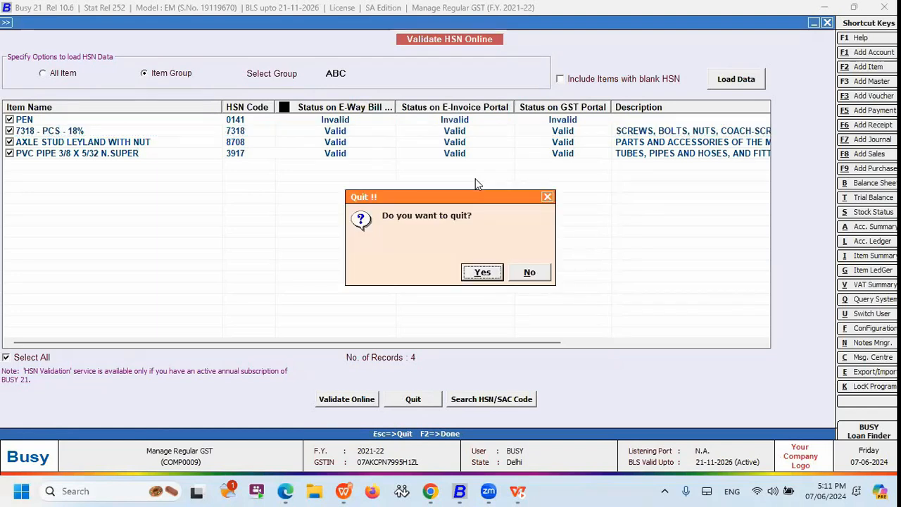
pyautogui.press('Return')
pyautogui.press('Escape')
pyautogui.press('Escape')
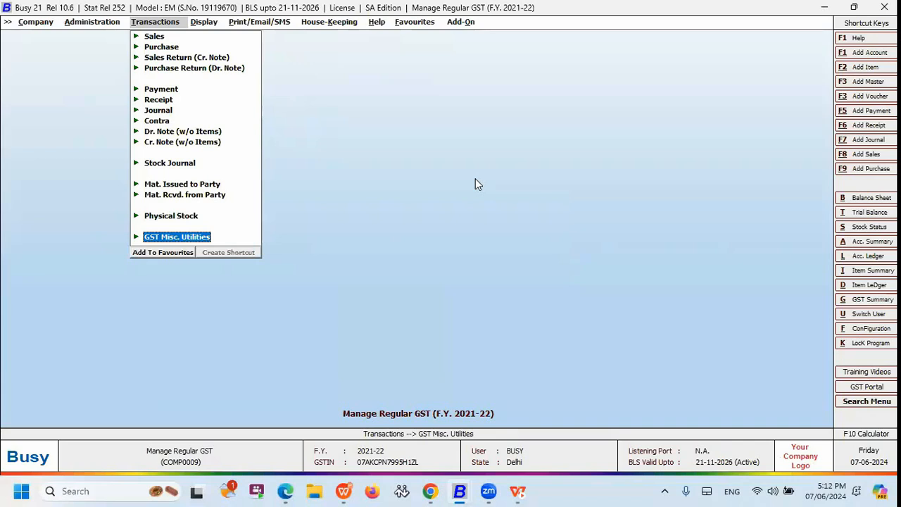
# Step: Close the company, relaunch Busy 21 and start Create Company
pyautogui.press('Left')
pyautogui.press('Left')
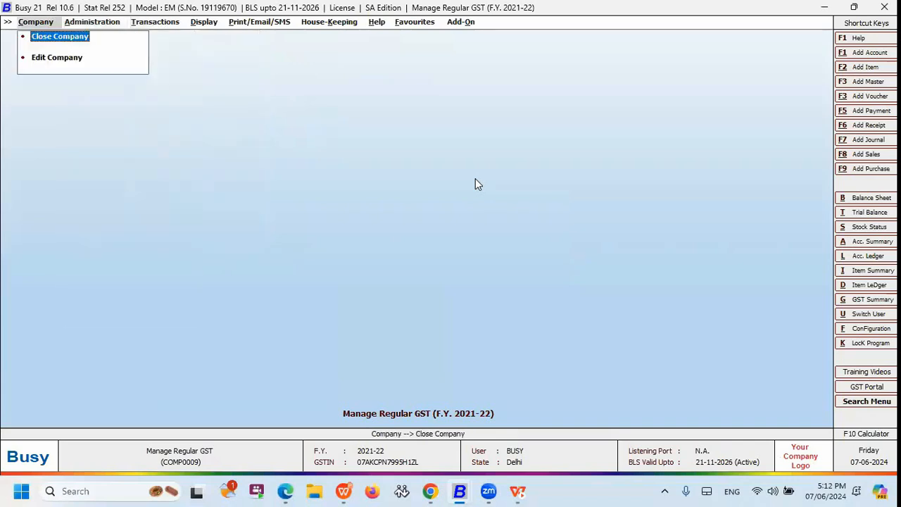
pyautogui.press('super+d')
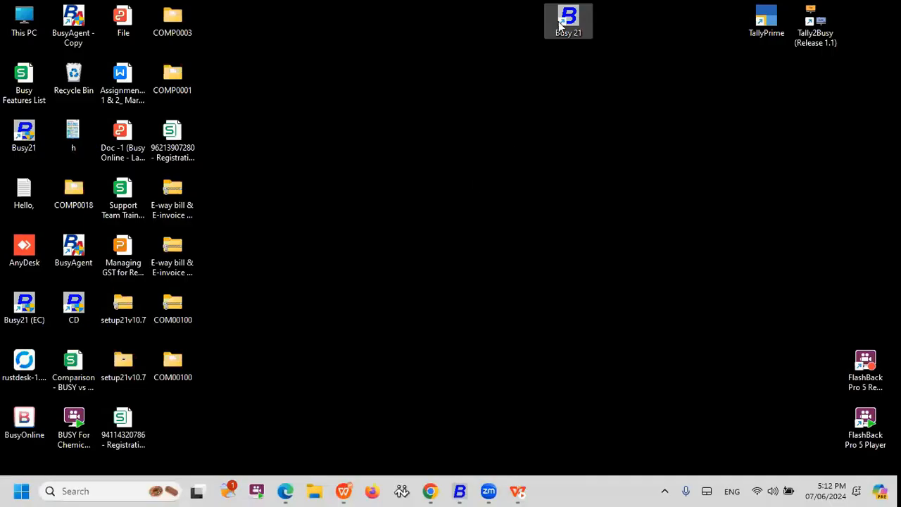
pyautogui.doubleClick(563, 27)
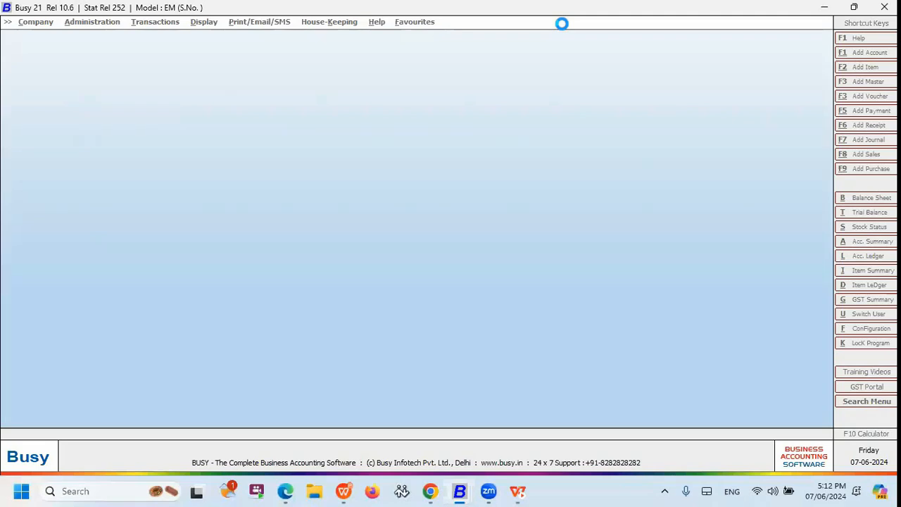
pyautogui.press('Return')
pyautogui.press('Return')
pyautogui.press('Return')
pyautogui.press('Escape')
pyautogui.press('Down')
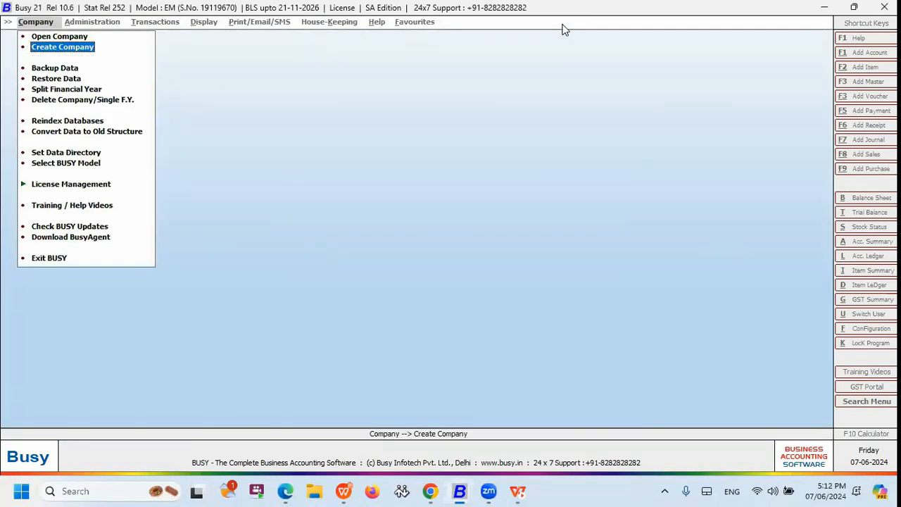
pyautogui.press('Return')
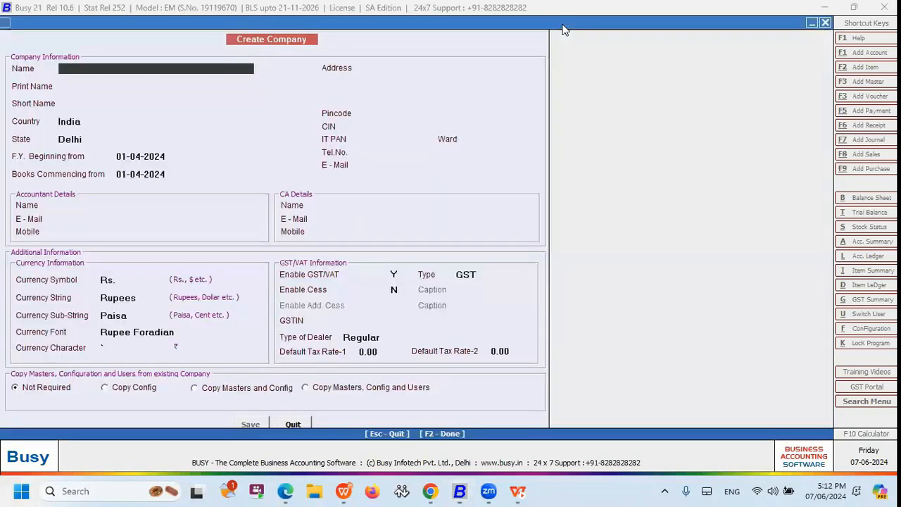
# Step: Name the new company 'Demo Company' with dealer type Regular
pyautogui.write('gaur')
pyautogui.press('BackSpace')
pyautogui.press('BackSpace')
pyautogui.press('BackSpace')
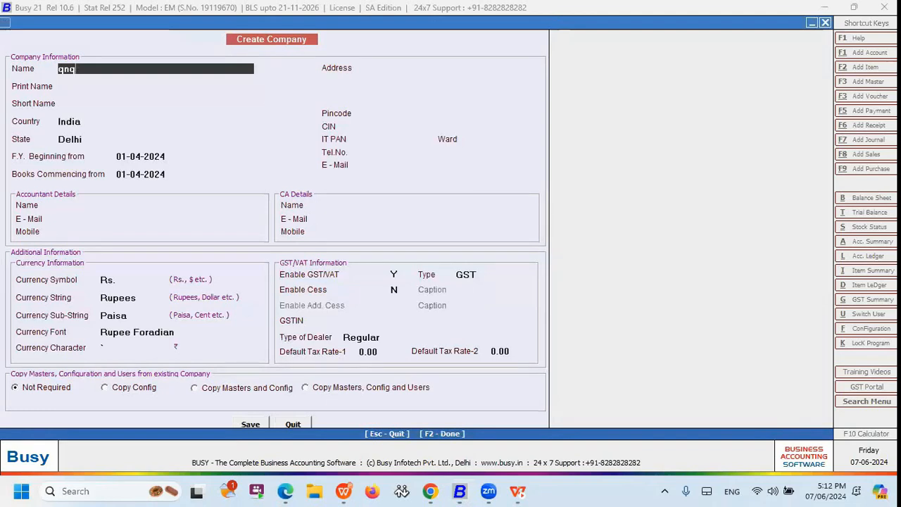
pyautogui.press('BackSpace')
pyautogui.write('Demo')
pyautogui.press('BackSpace')
pyautogui.press('BackSpace')
pyautogui.press('BackSpace')
pyautogui.write('emo Company')
pyautogui.click(381, 341)
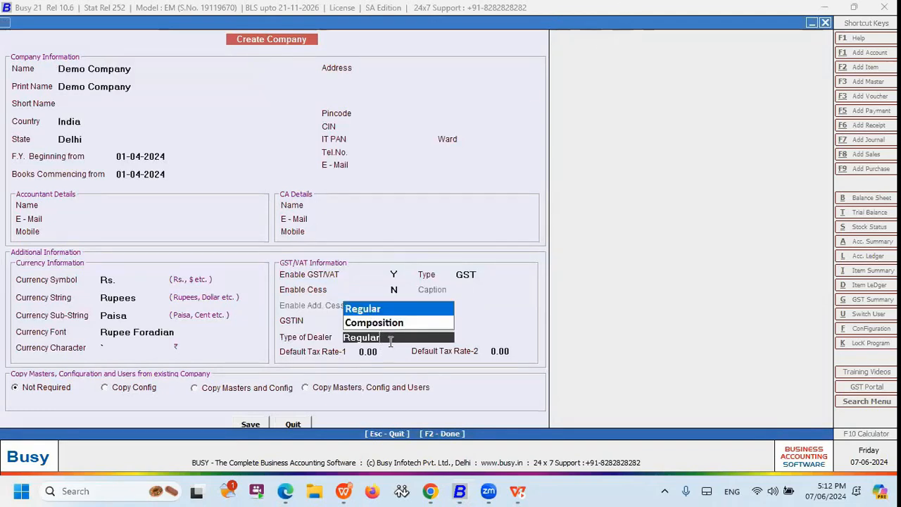
pyautogui.press('Return')
# Step: Switch the dealer type to Composition, back to Regular, then quit without saving
pyautogui.click(391, 340)
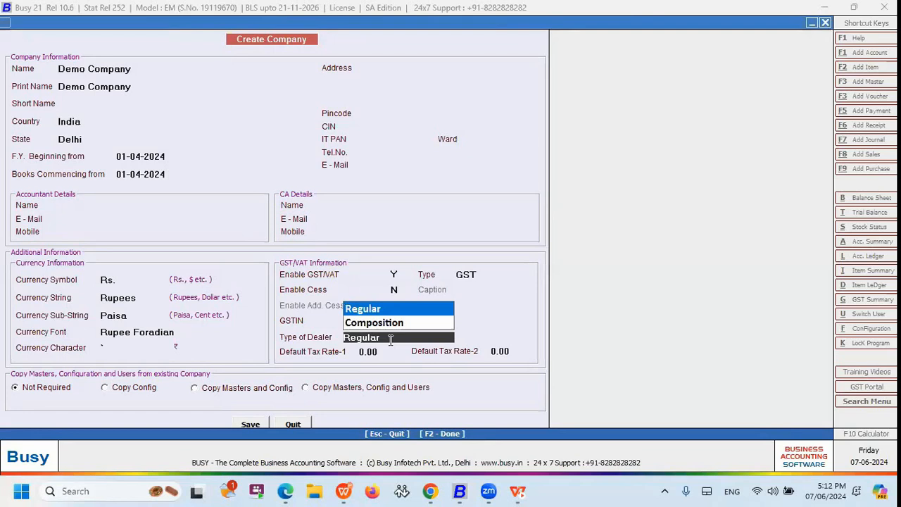
pyautogui.press('Down')
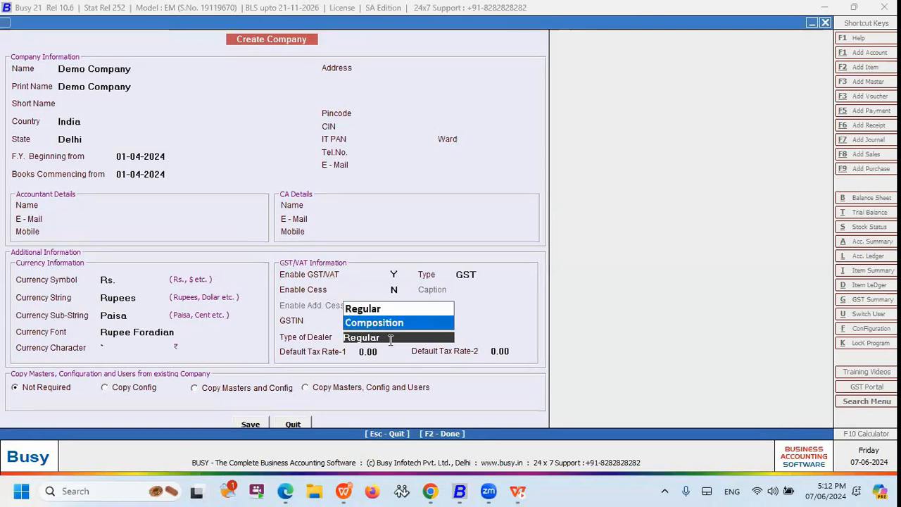
pyautogui.press('Return')
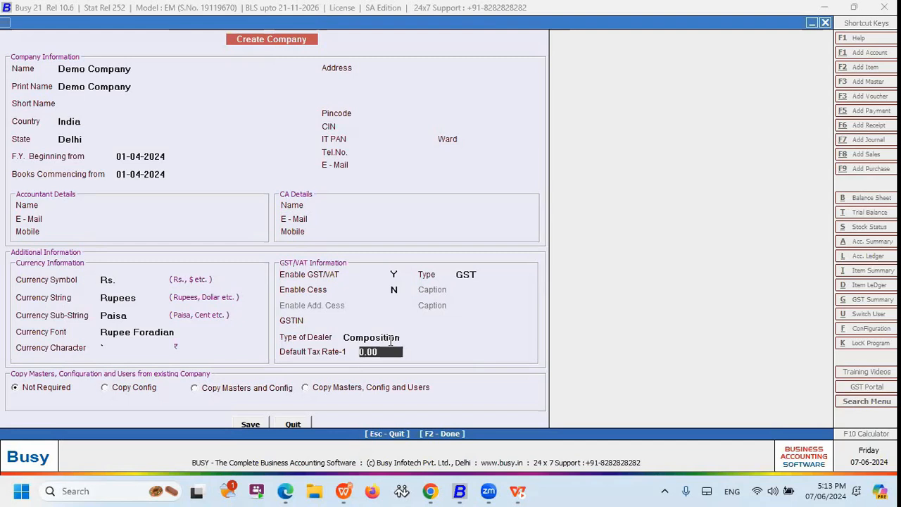
pyautogui.click(391, 341)
pyautogui.press('Up')
pyautogui.press('Return')
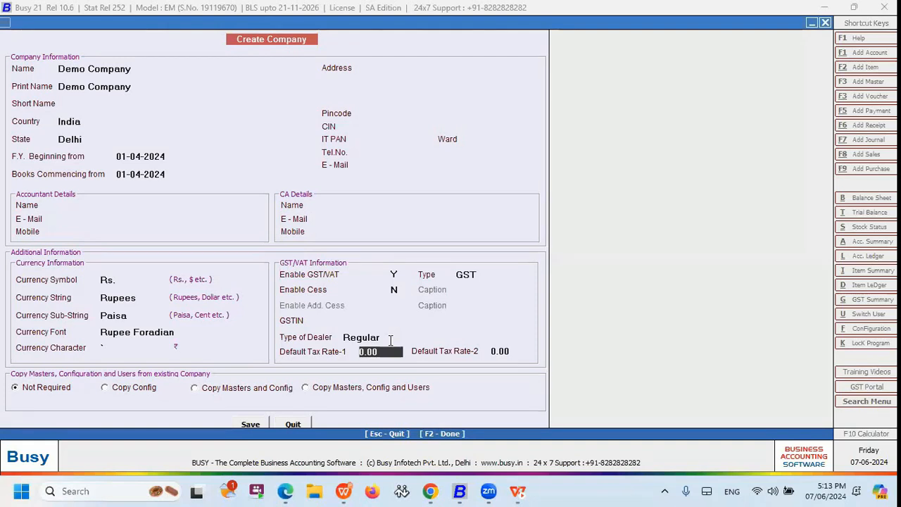
pyautogui.press('Escape')
pyautogui.press('Return')
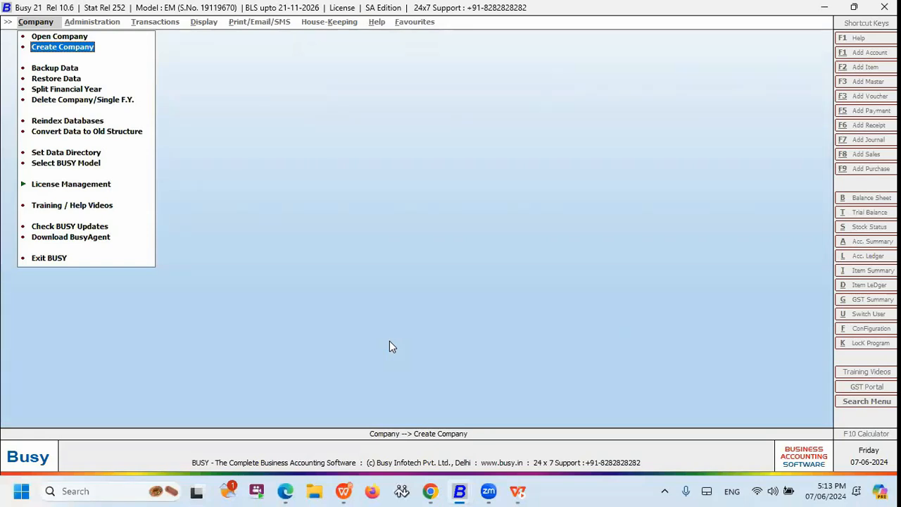
# Step: Present the GST billing challenge slide, then switch back to the Busy 21 window
pyautogui.press('Up')
pyautogui.press('Up')
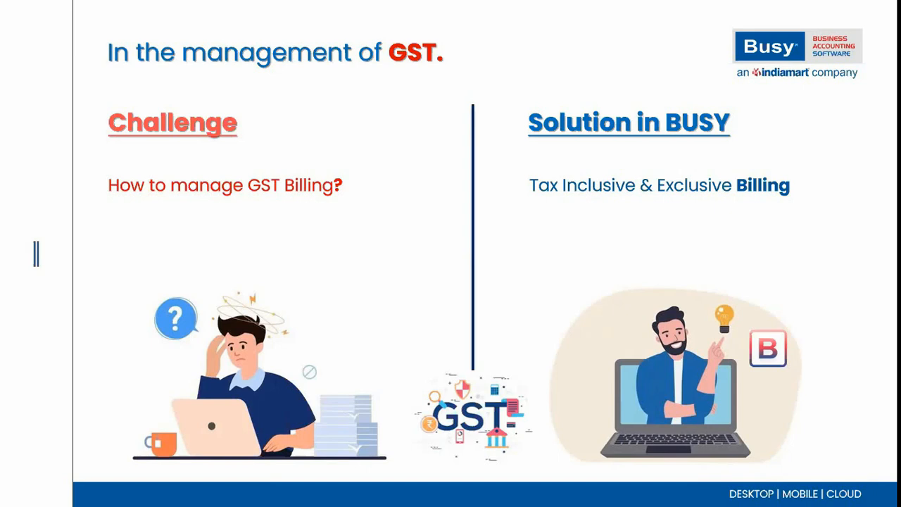
pyautogui.hotkey('alt', 'Tab')
pyautogui.hotkey('alt', 'Tab')
pyautogui.hotkey('alt', 'Tab')
pyautogui.hotkey('alt', 'Tab')
pyautogui.hotkey('alt', 'Tab')
pyautogui.hotkey('alt', 'Tab')
pyautogui.hotkey('alt', 'Tab')
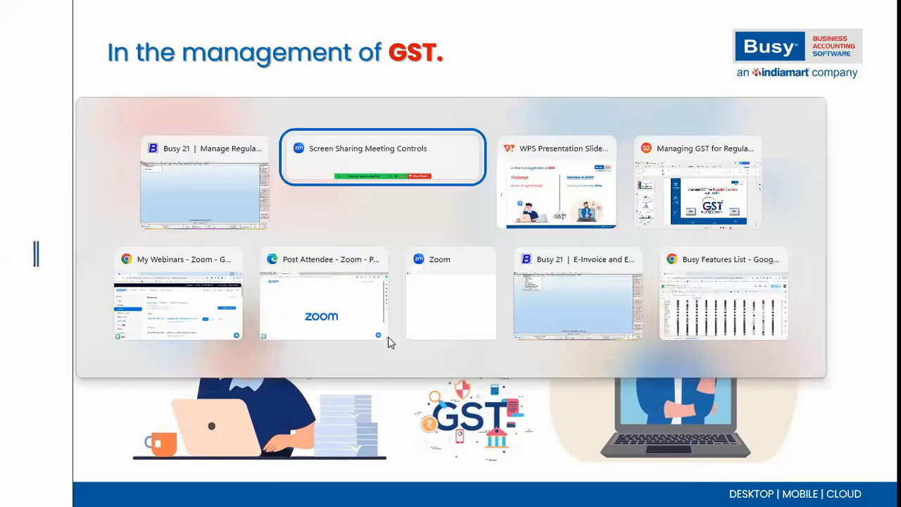
pyautogui.hotkey('alt', 'Tab')
pyautogui.hotkey('alt', 'Tab')
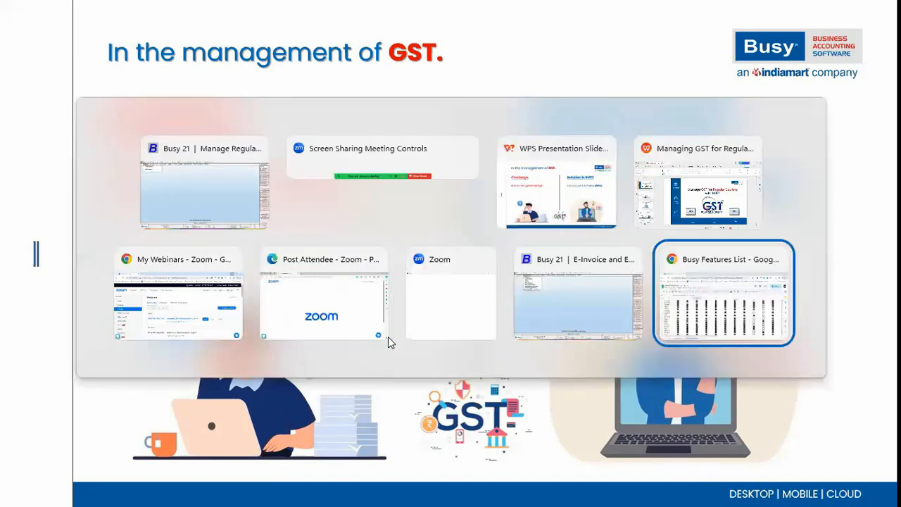
pyautogui.press('Down')
# Step: Start a new sales voucher, number 222/2021-22
pyautogui.press('Return')
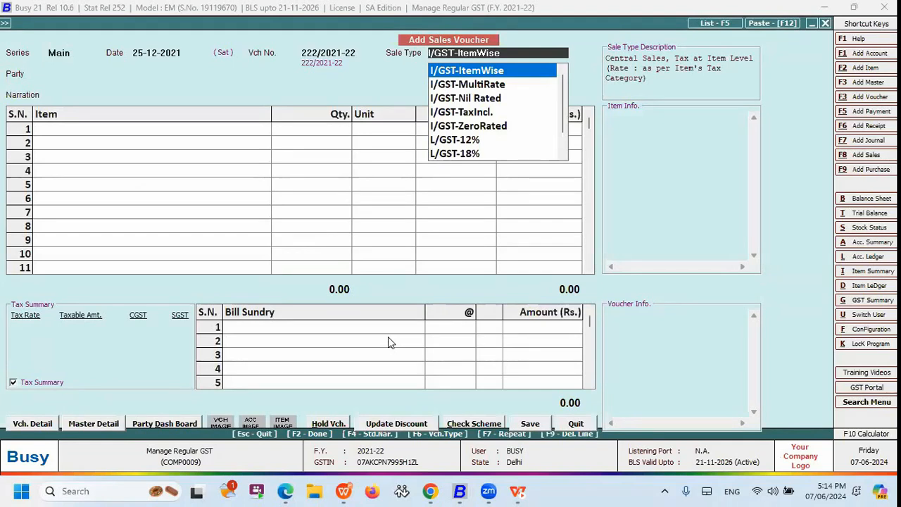
pyautogui.press('BackSpace')
pyautogui.press('BackSpace')
pyautogui.press('BackSpace')
pyautogui.press('BackSpace')
pyautogui.press('BackSpace')
pyautogui.press('BackSpace')
pyautogui.press('BackSpace')
pyautogui.press('BackSpace')
pyautogui.press('BackSpace')
pyautogui.press('BackSpace')
pyautogui.press('BackSpace')
pyautogui.press('BackSpace')
pyautogui.press('BackSpace')
pyautogui.press('BackSpace')
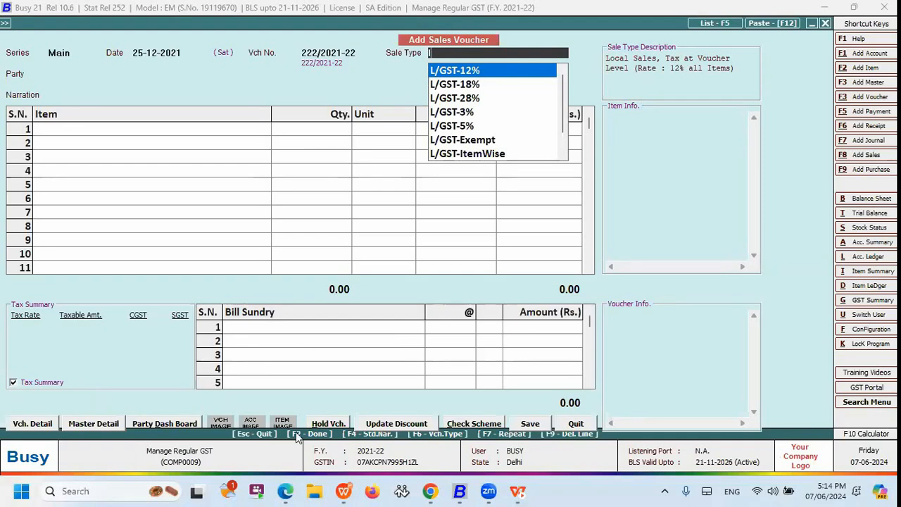
pyautogui.click(357, 53)
pyautogui.press('Return')
# Step: Browse the interstate and local sale types, settling on L/GST-12%
pyautogui.write('2%')
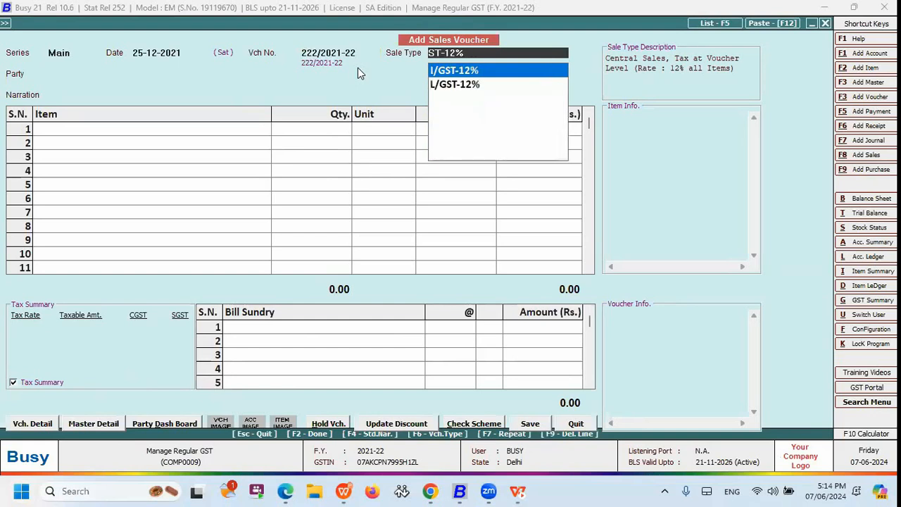
pyautogui.press('BackSpace')
pyautogui.press('BackSpace')
pyautogui.press('Down')
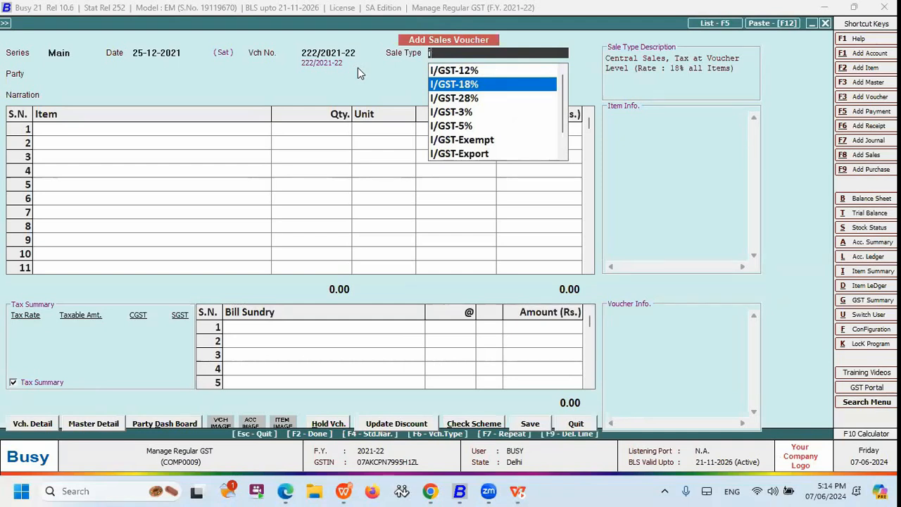
pyautogui.press('Up')
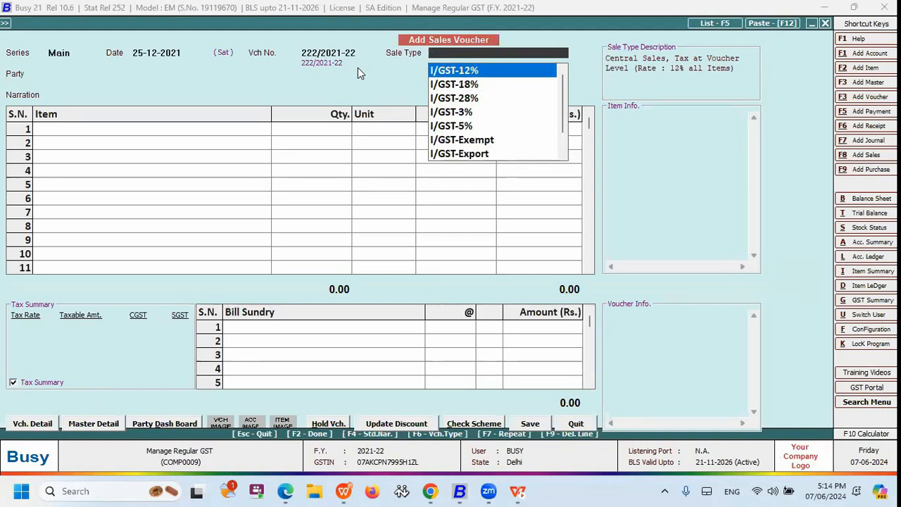
pyautogui.write('L')
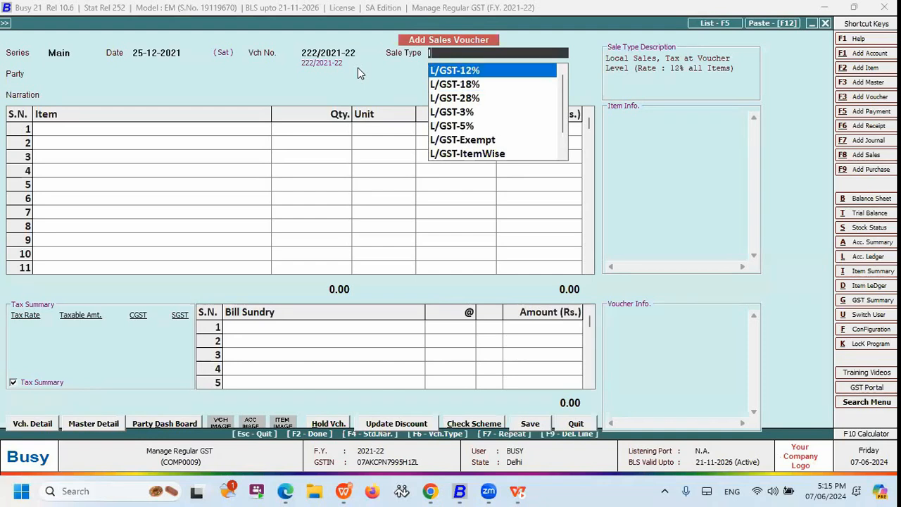
pyautogui.press('Down')
pyautogui.press('Down')
pyautogui.press('Down')
pyautogui.press('Down')
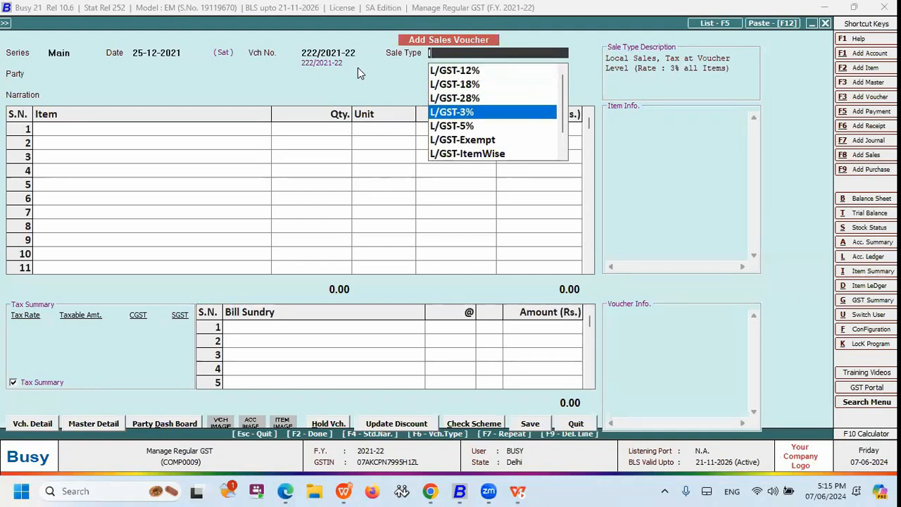
pyautogui.press('Up')
pyautogui.press('Up')
pyautogui.press('Up')
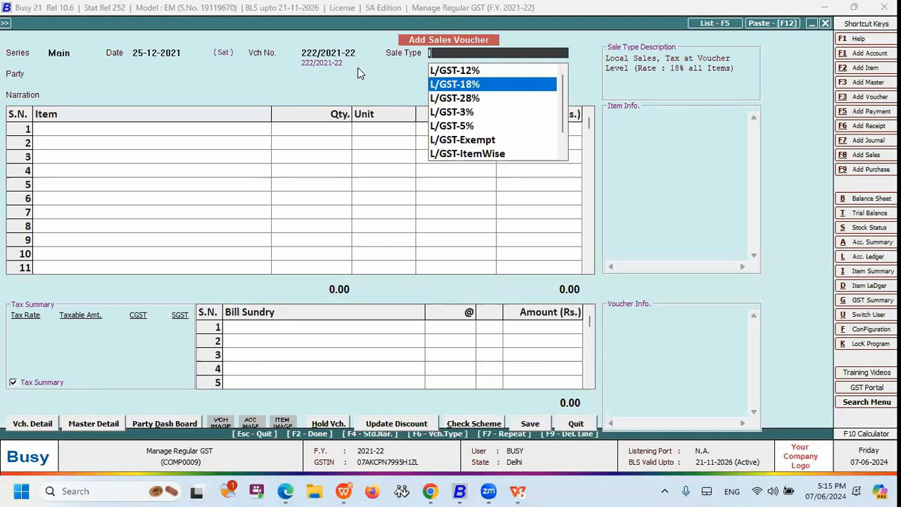
pyautogui.press('Up')
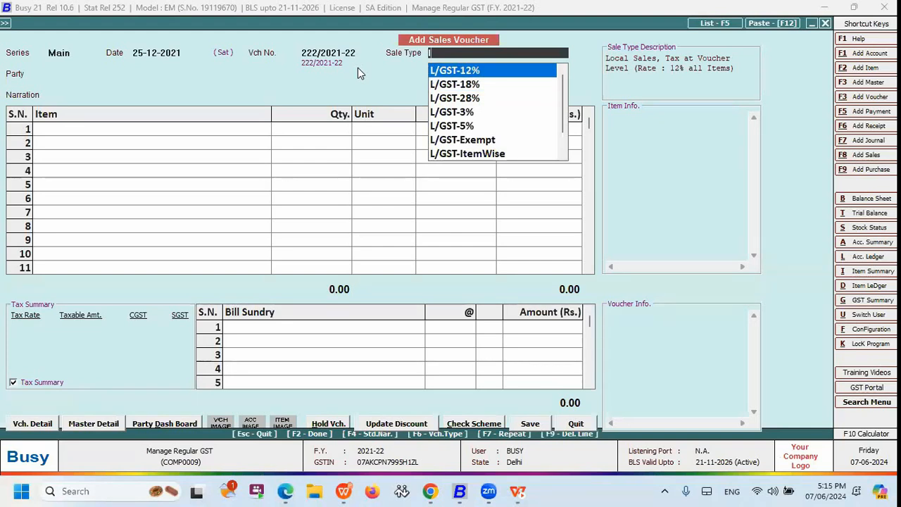
# Step: Bill A TO Z BUSINESS PRODUCTS one set of 10 X 55 STUD W/NUT & SLEEVE at 1,000
pyautogui.press('Return')
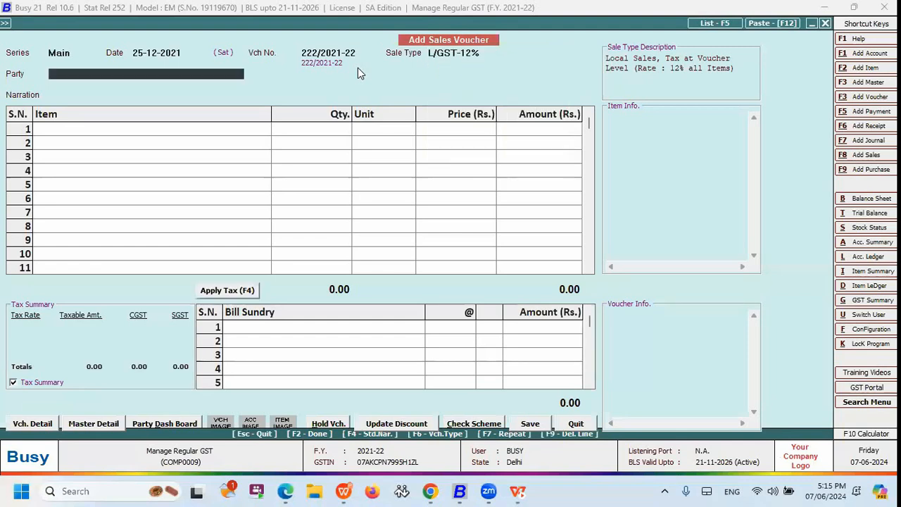
pyautogui.press('Return')
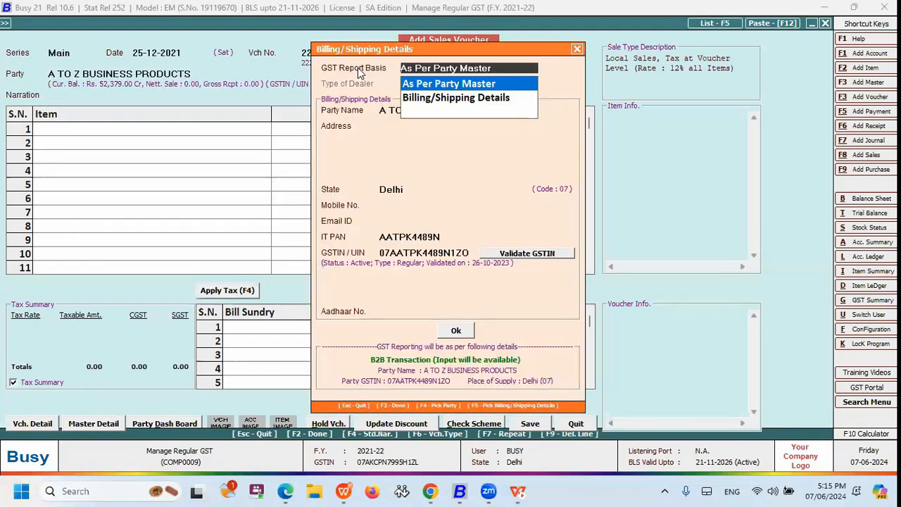
pyautogui.press('Return')
pyautogui.press('Return')
pyautogui.press('Return')
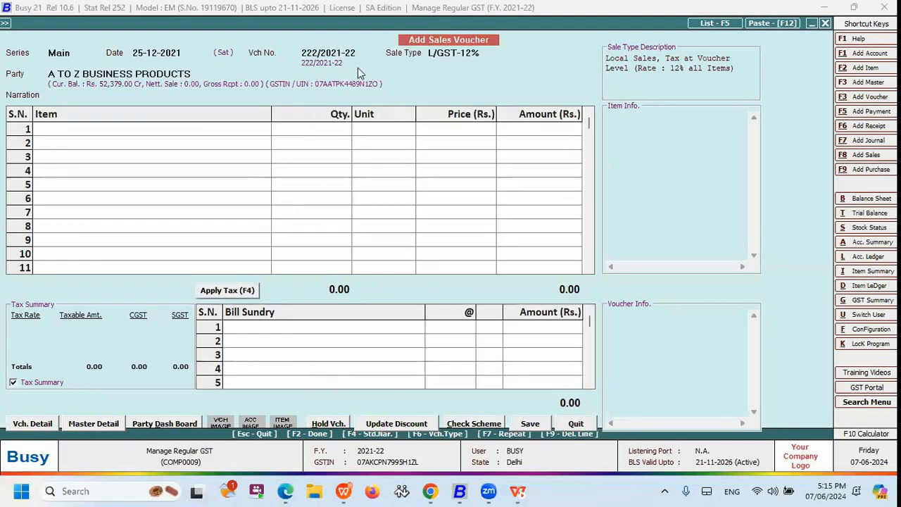
pyautogui.press('Down')
pyautogui.press('Return')
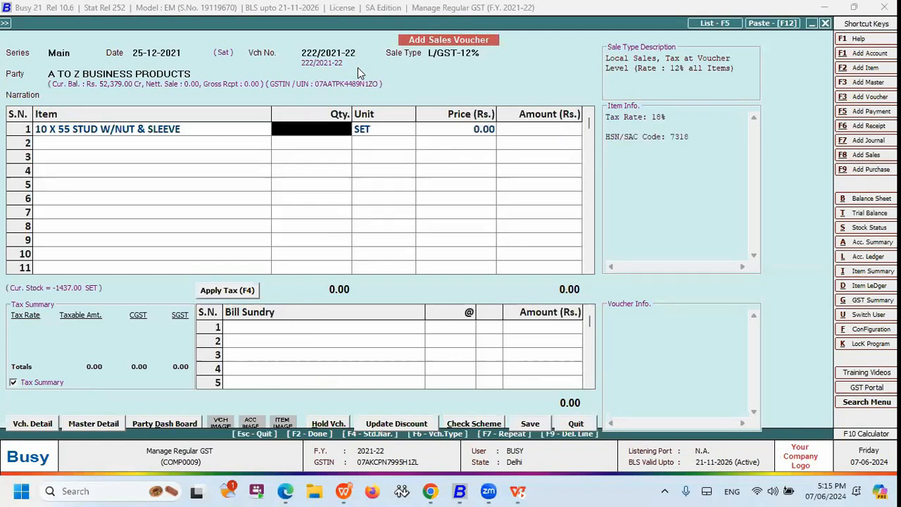
pyautogui.write('1')
pyautogui.press('Return')
pyautogui.press('Return')
pyautogui.write('1000')
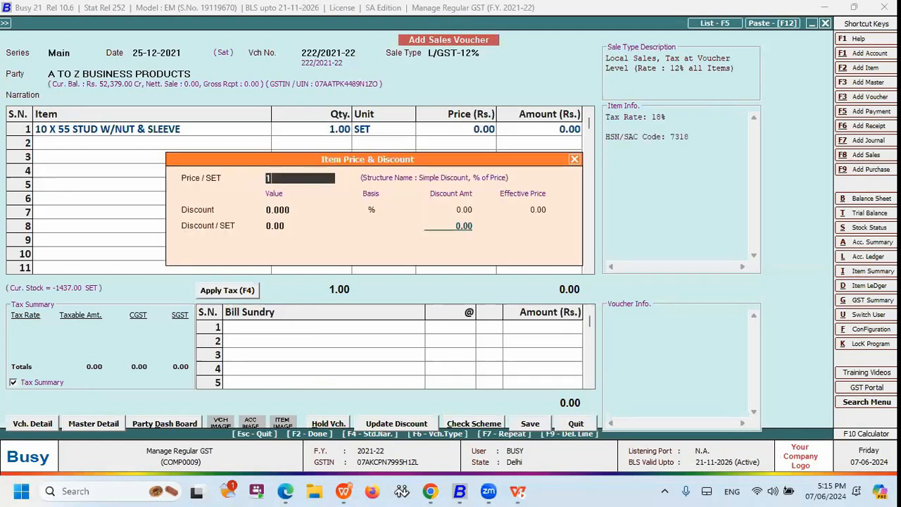
pyautogui.press('Return')
pyautogui.press('Return')
pyautogui.press('Return')
pyautogui.press('Return')
pyautogui.press('Return')
pyautogui.press('F4')
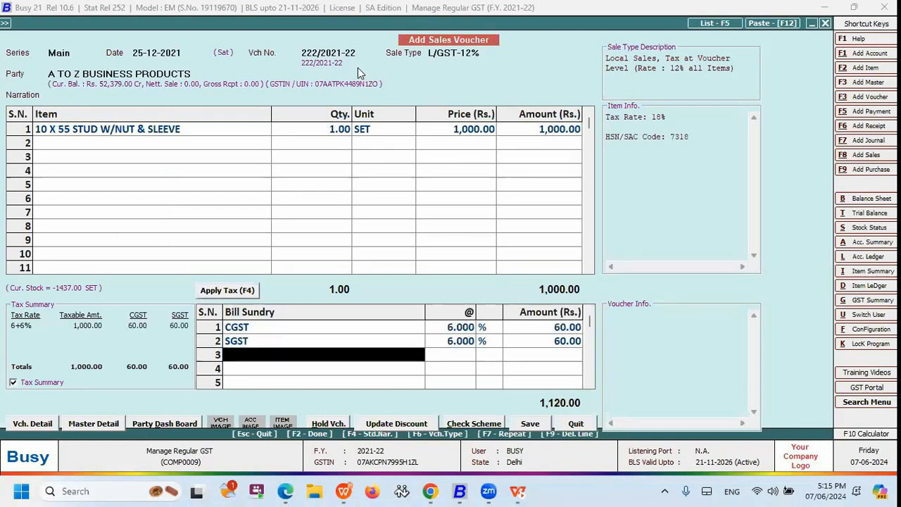
pyautogui.click(475, 55)
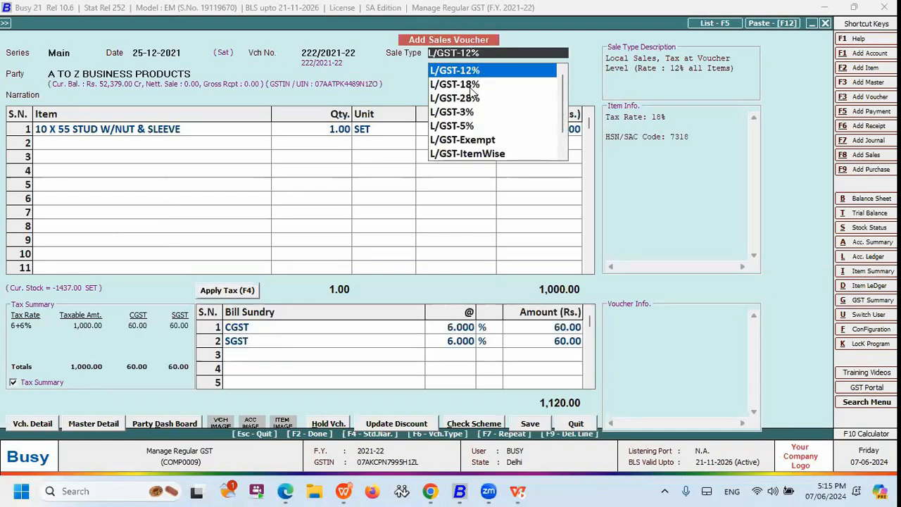
# Step: Switch the sale type to L/GST-18%, recalculating CGST/SGST at 9% each
pyautogui.click(477, 85)
pyautogui.click(238, 292)
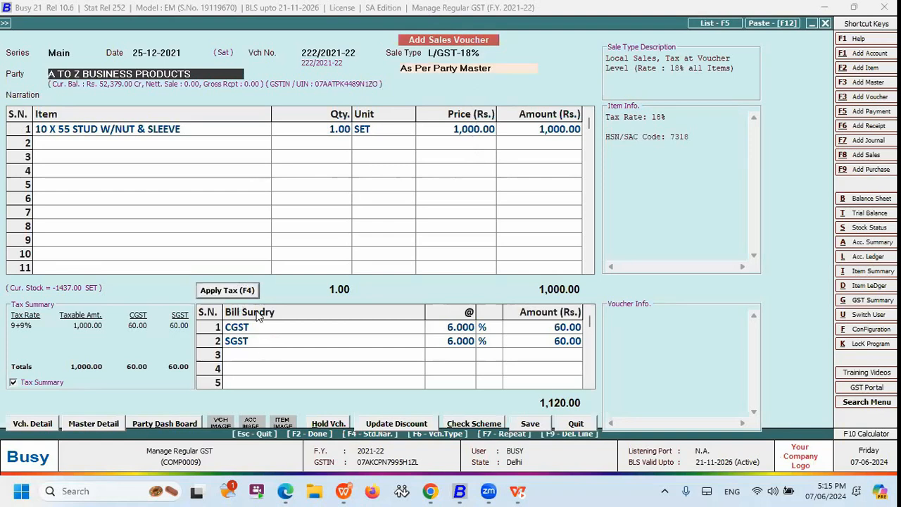
pyautogui.press('F2')
pyautogui.click(247, 292)
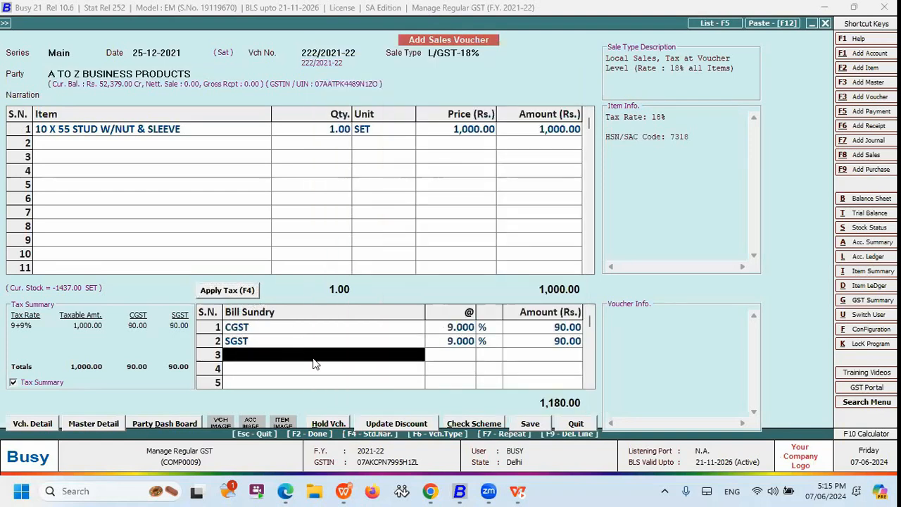
# Step: Change the sale type to I/GST-5%, replacing CGST/SGST with IGST 5%, totalling 1,050.00
pyautogui.click(473, 54)
pyautogui.write('i')
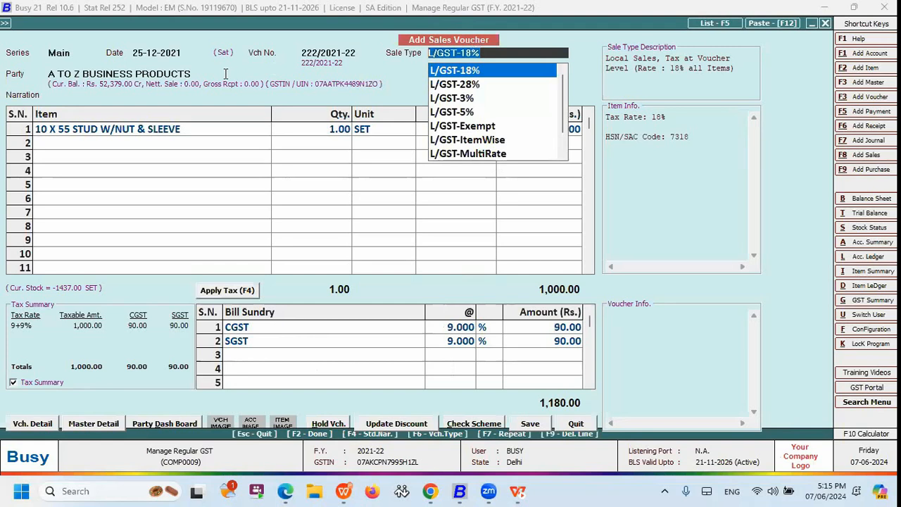
pyautogui.press('Down')
pyautogui.press('Down')
pyautogui.press('Down')
pyautogui.press('Down')
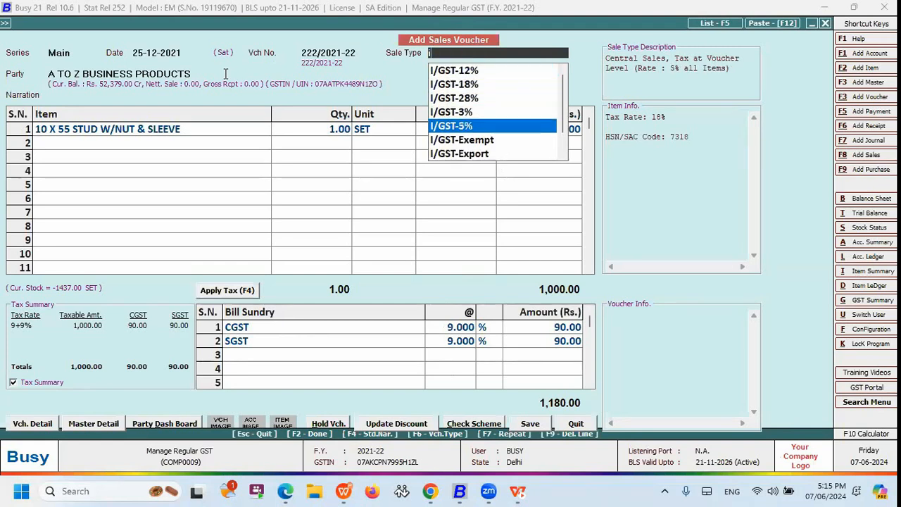
pyautogui.press('Return')
pyautogui.click(236, 294)
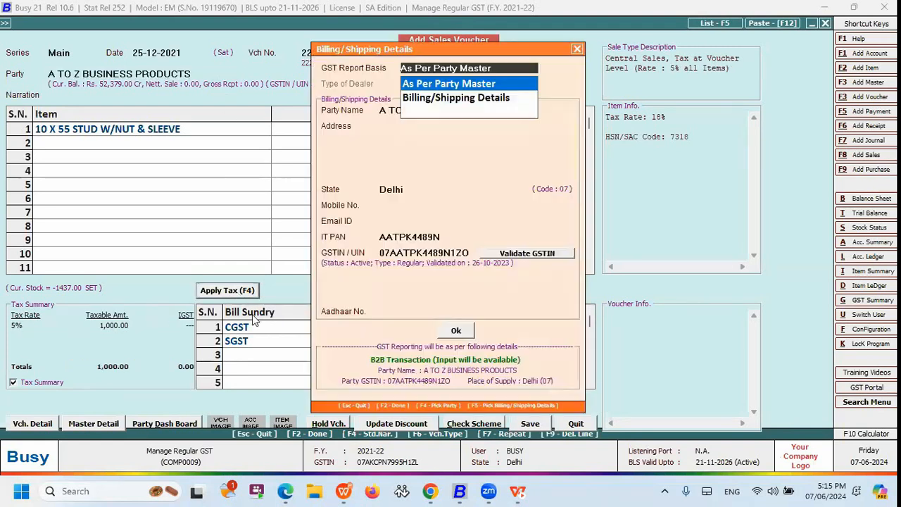
pyautogui.press('Escape')
pyautogui.click(243, 296)
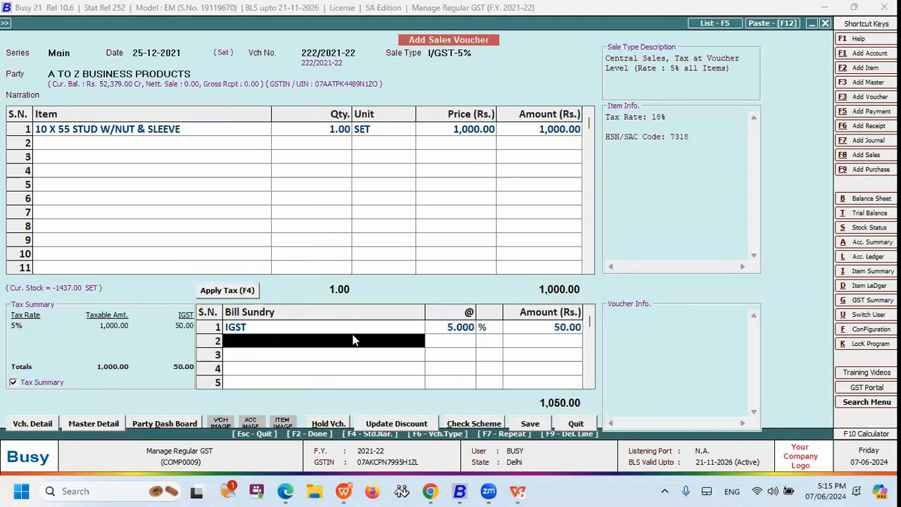
pyautogui.press('Up')
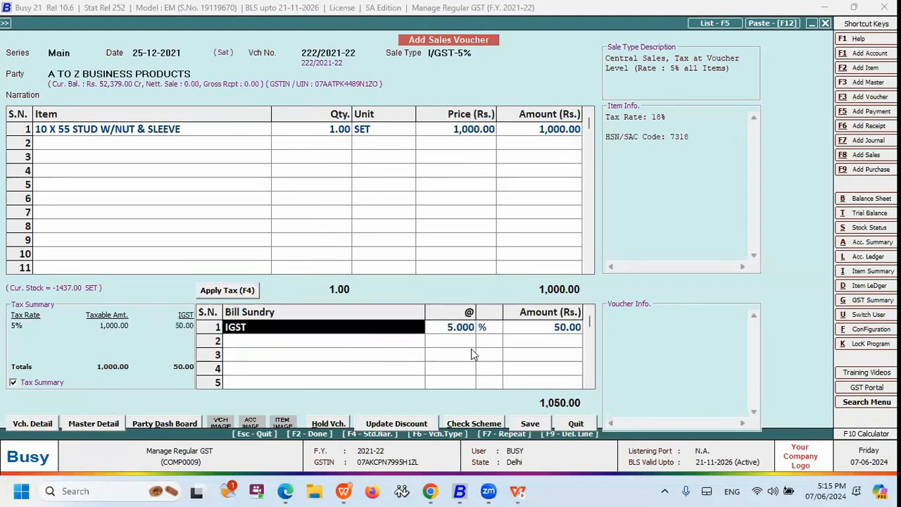
pyautogui.press('Return')
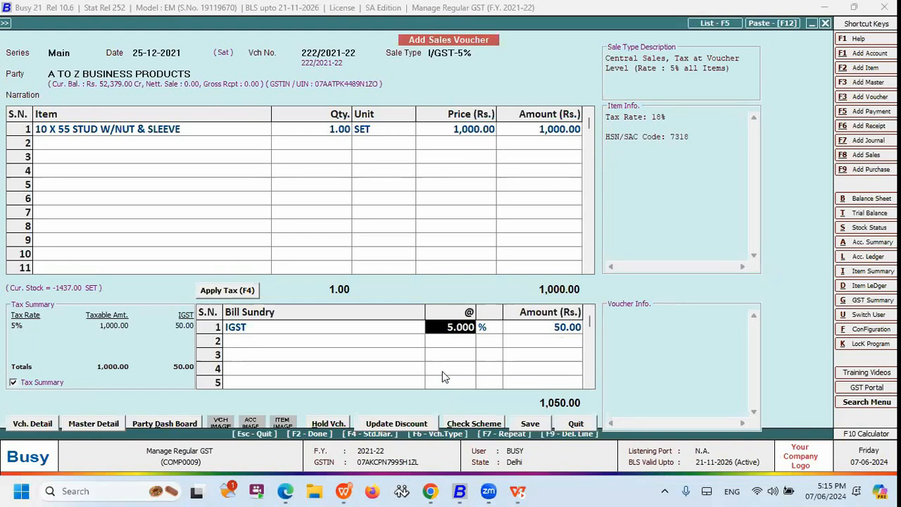
pyautogui.click(478, 53)
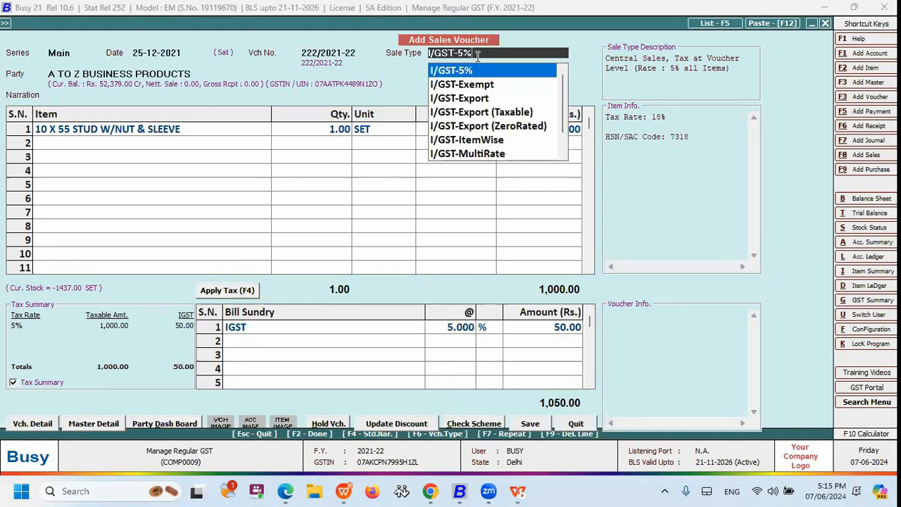
# Step: Change the sale type from I/GST-5% to L/GST-TaxIncl. and move to the item's Unit cell
pyautogui.press('BackSpace')
pyautogui.press('BackSpace')
pyautogui.press('BackSpace')
pyautogui.press('BackSpace')
pyautogui.press('BackSpace')
pyautogui.press('BackSpace')
pyautogui.press('BackSpace')
pyautogui.press('BackSpace')
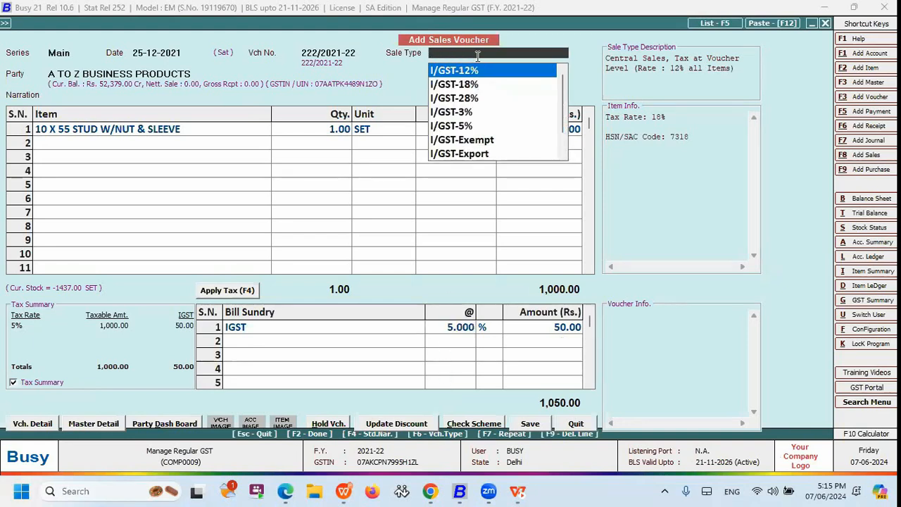
pyautogui.press('Down')
pyautogui.press('Down')
pyautogui.press('Down')
pyautogui.press('Down')
pyautogui.press('Down')
pyautogui.press('Down')
pyautogui.press('Down')
pyautogui.press('Down')
pyautogui.press('Down')
pyautogui.press('Down')
pyautogui.press('Down')
pyautogui.press('Down')
pyautogui.press('Down')
pyautogui.press('Down')
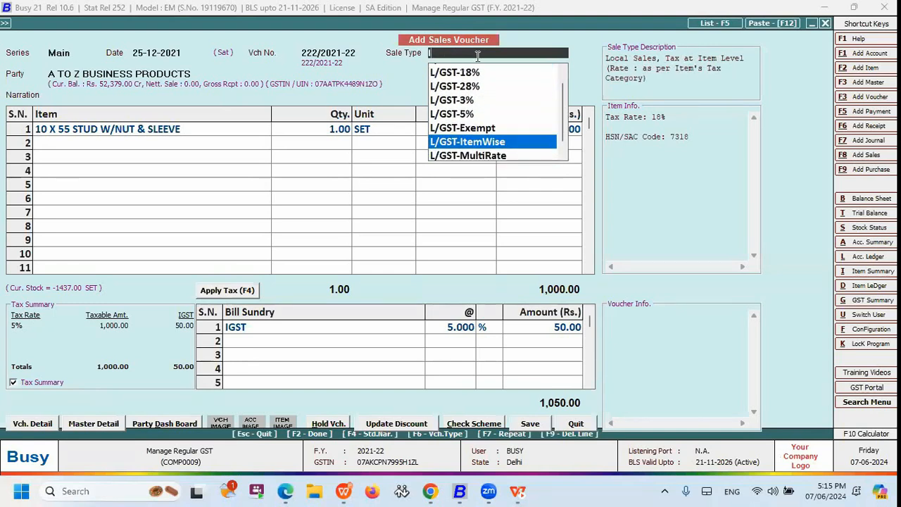
pyautogui.press('Down')
pyautogui.press('Down')
pyautogui.press('Down')
pyautogui.press('Down')
pyautogui.press('Return')
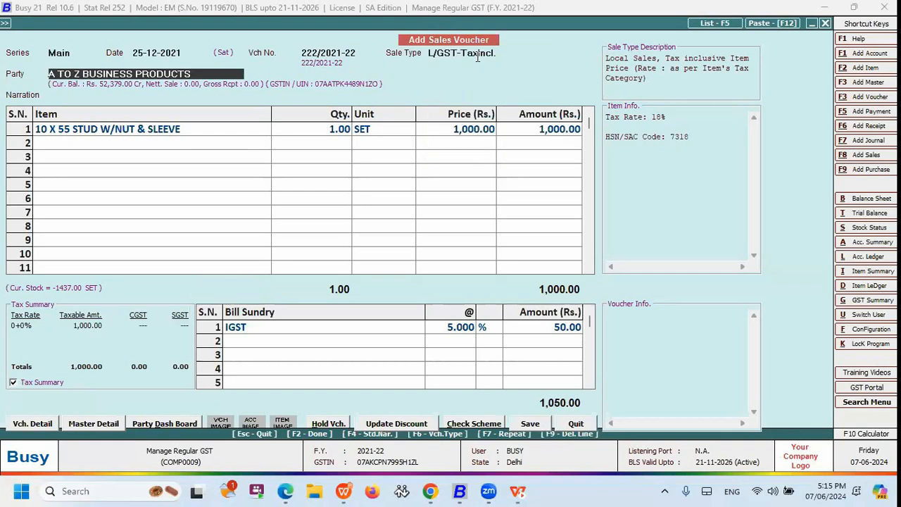
pyautogui.click(186, 129)
pyautogui.press('Return')
pyautogui.press('Return')
pyautogui.press('Return')
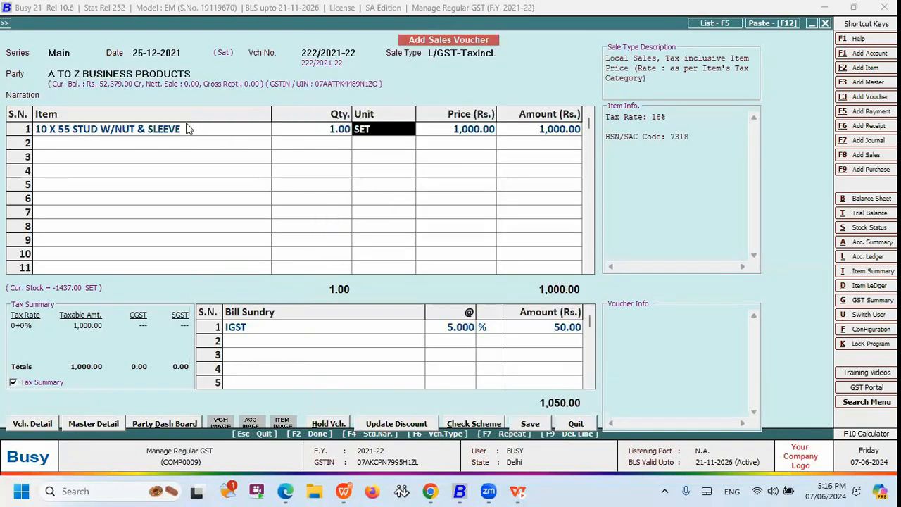
# Step: Reprice the stud item at 800.00 tax-inclusive: 677.96 taxable, 61.02 each CGST and SGST
pyautogui.press('Return')
pyautogui.write('800')
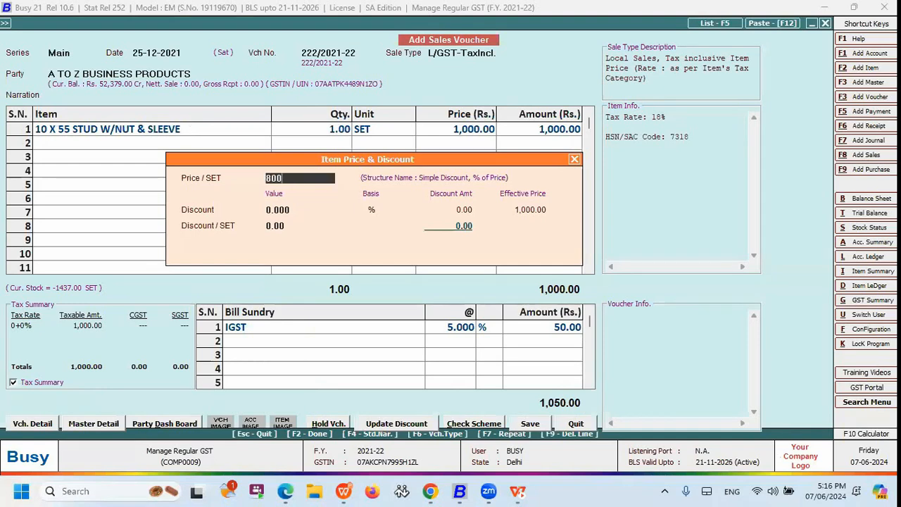
pyautogui.press('Return')
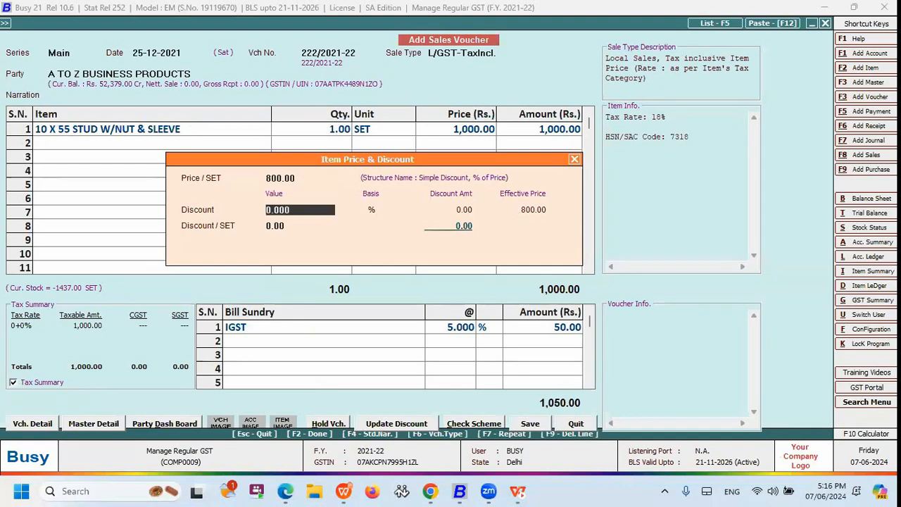
pyautogui.press('Return')
pyautogui.press('Return')
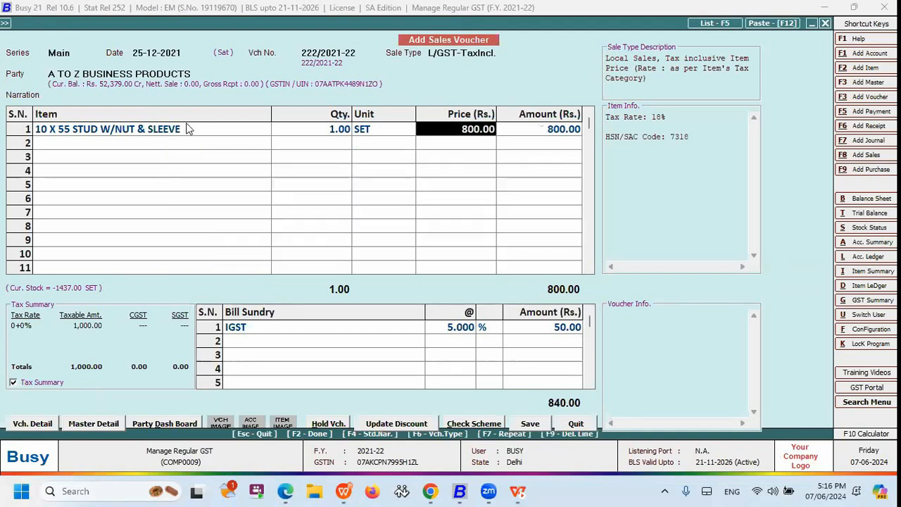
pyautogui.press('Return')
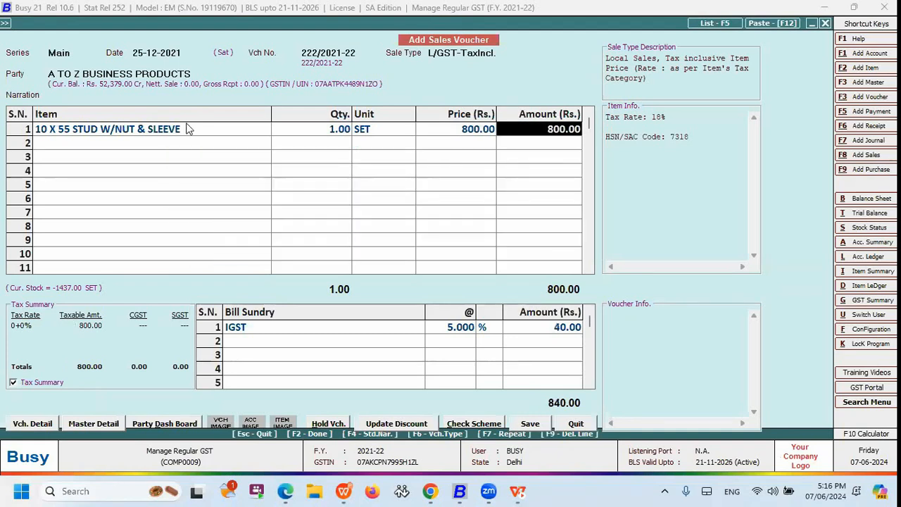
pyautogui.press('Return')
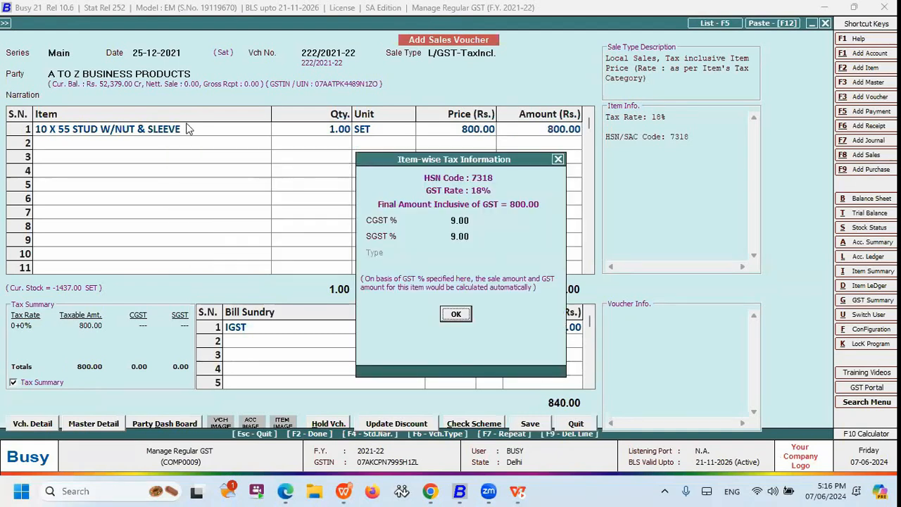
pyautogui.press('Return')
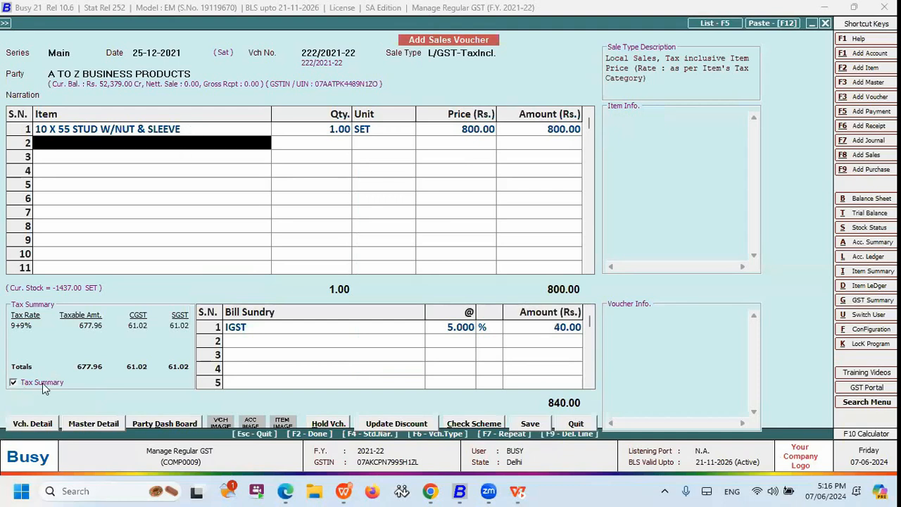
pyautogui.click(42, 383)
pyautogui.press('Escape')
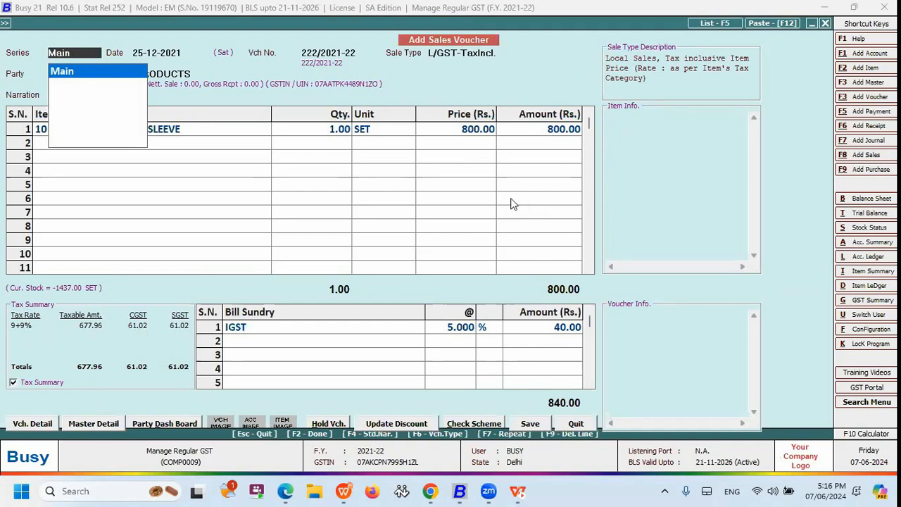
# Step: Keep series Main and change the voucher's sale type to I/GST-Exempt
pyautogui.press('Return')
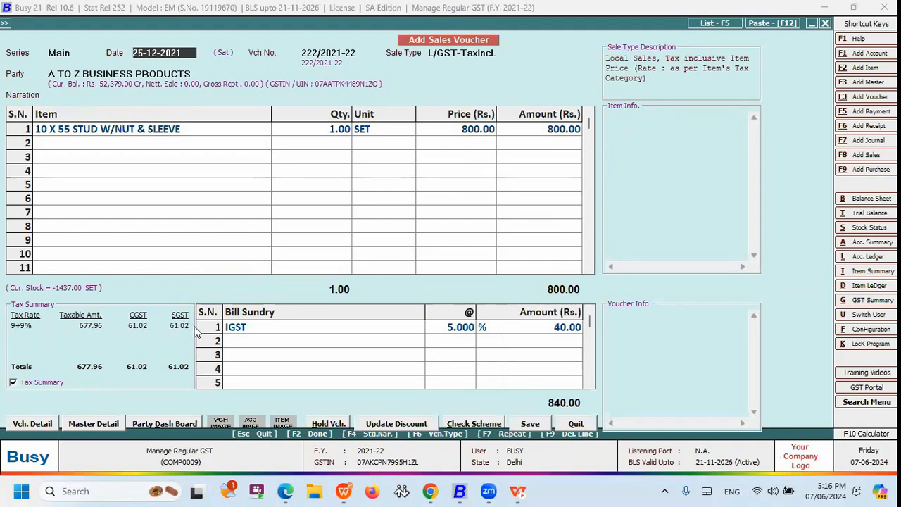
pyautogui.click(563, 132)
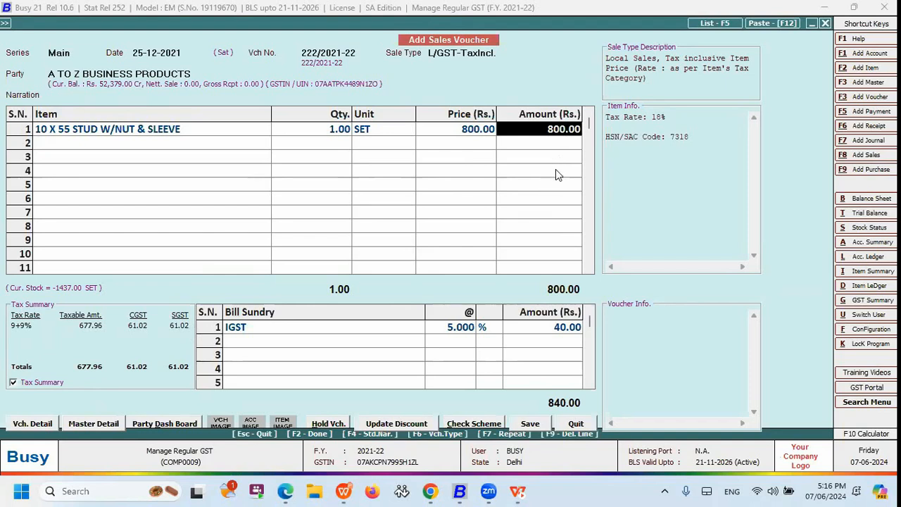
pyautogui.click(497, 53)
pyautogui.press('BackSpace')
pyautogui.press('BackSpace')
pyautogui.press('BackSpace')
pyautogui.press('BackSpace')
pyautogui.press('BackSpace')
pyautogui.press('BackSpace')
pyautogui.press('BackSpace')
pyautogui.press('BackSpace')
pyautogui.press('BackSpace')
pyautogui.press('BackSpace')
pyautogui.press('BackSpace')
pyautogui.press('BackSpace')
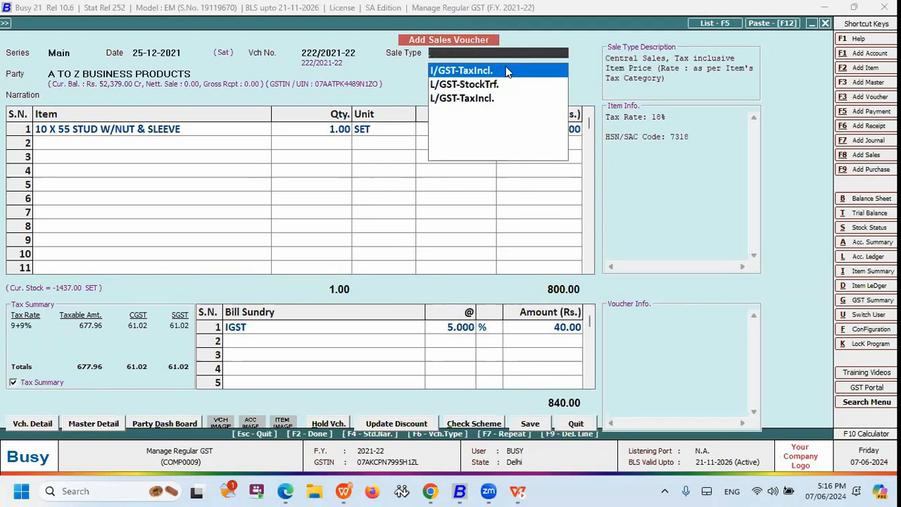
pyautogui.press('BackSpace')
pyautogui.press('BackSpace')
pyautogui.press('Down')
pyautogui.press('Down')
pyautogui.press('Down')
pyautogui.press('Down')
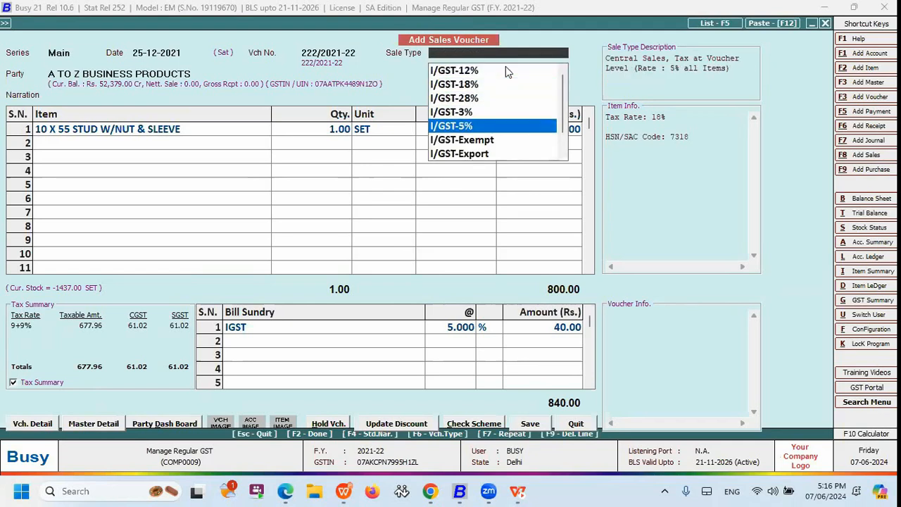
pyautogui.press('Down')
pyautogui.press('Return')
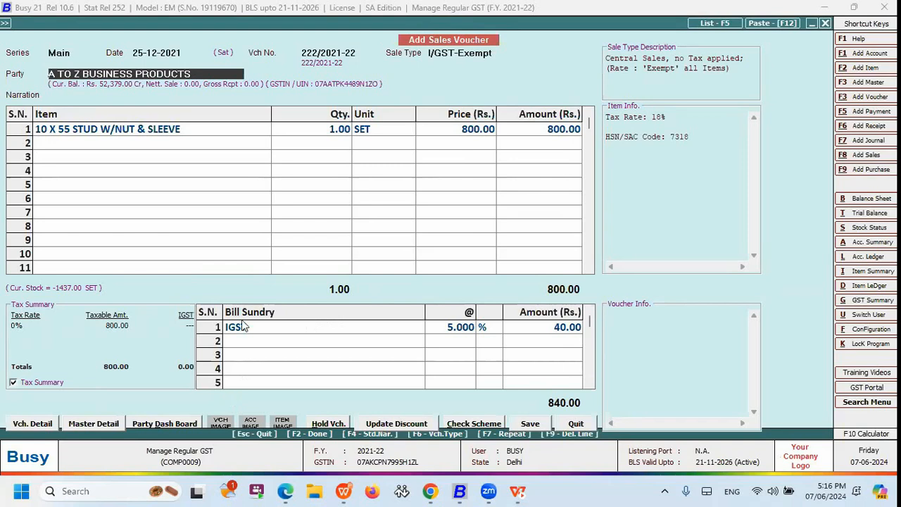
# Step: Delete the IGST bill sundry line, switch the sale type to I/GST-ItemWise, and reconfirm the first item
pyautogui.click(246, 326)
pyautogui.press('Escape')
pyautogui.rightClick(217, 329)
pyautogui.click(241, 337)
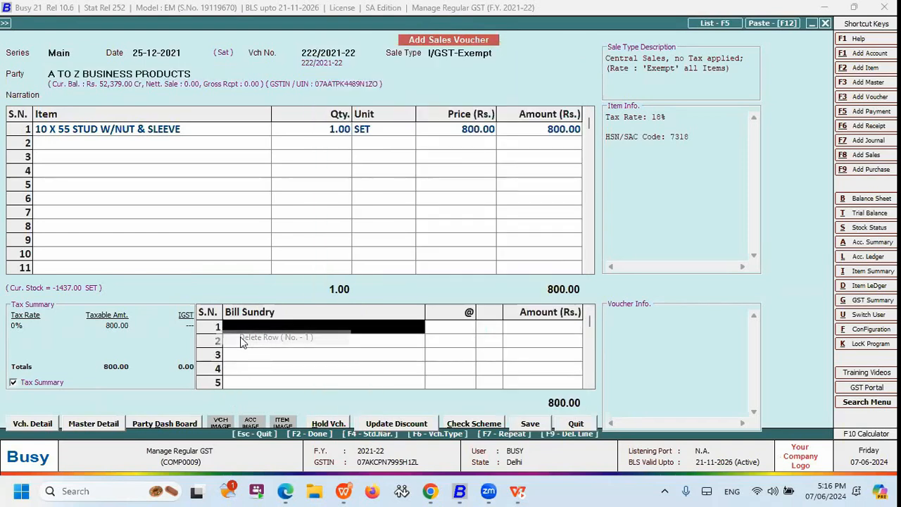
pyautogui.click(507, 51)
pyautogui.click(485, 126)
pyautogui.click(212, 132)
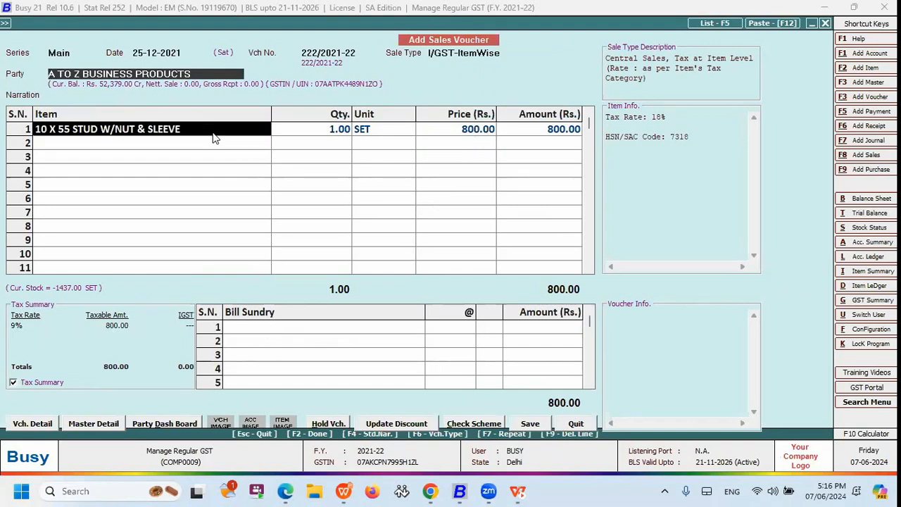
pyautogui.press('Escape')
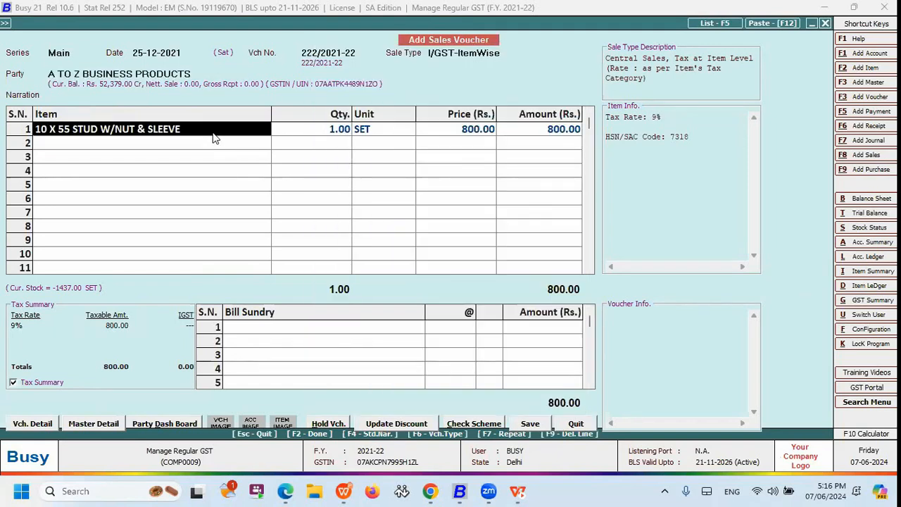
pyautogui.press('Return')
pyautogui.press('Return')
pyautogui.press('Return')
pyautogui.press('Return')
pyautogui.press('Return')
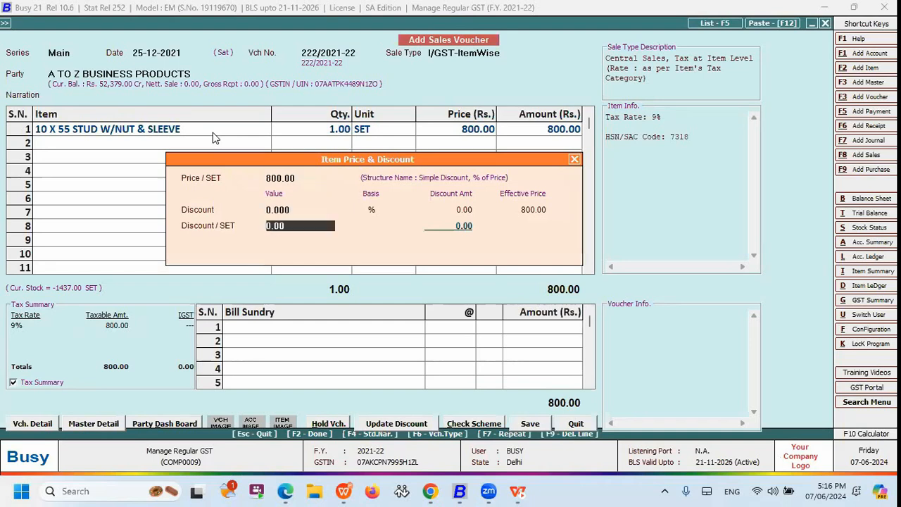
pyautogui.press('Return')
pyautogui.press('Return')
pyautogui.press('Return')
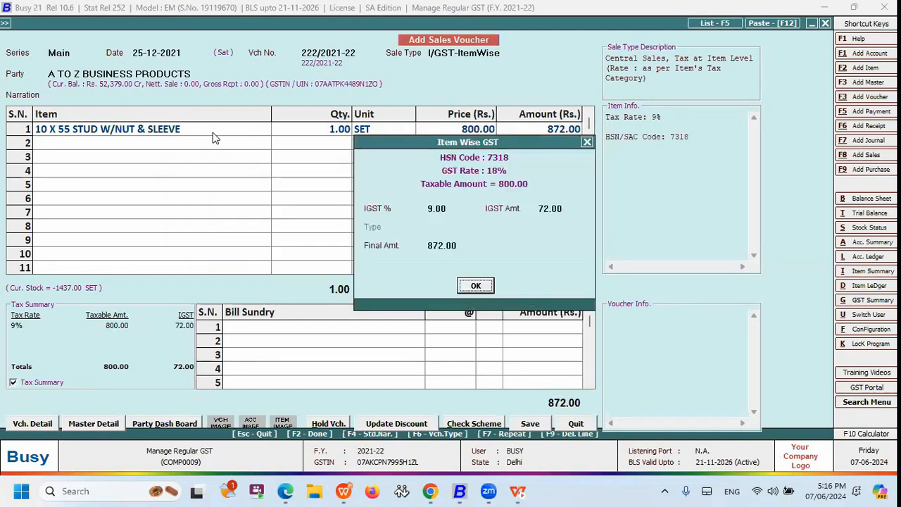
# Step: Add 14 X 10 UNION as a second item, quantity 1 at 2,000, taxed at 18%
pyautogui.press('Return')
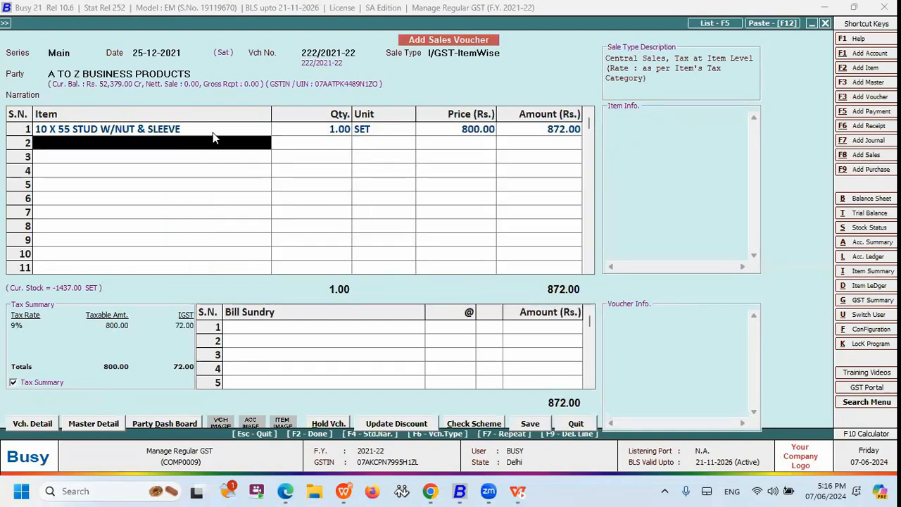
pyautogui.press('Down')
pyautogui.press('Down')
pyautogui.press('Down')
pyautogui.press('Return')
pyautogui.write('1')
pyautogui.press('Return')
pyautogui.press('Return')
pyautogui.write('2,0')
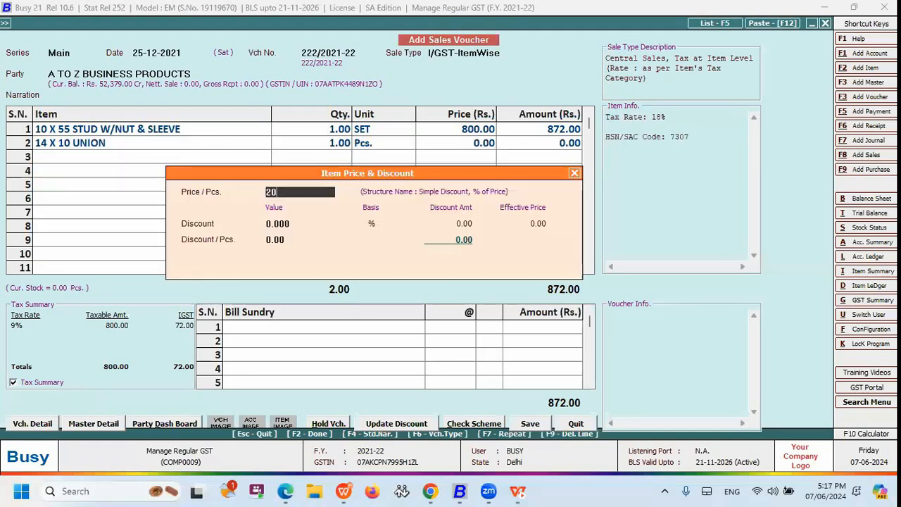
pyautogui.write('00')
pyautogui.press('Return')
pyautogui.press('Return')
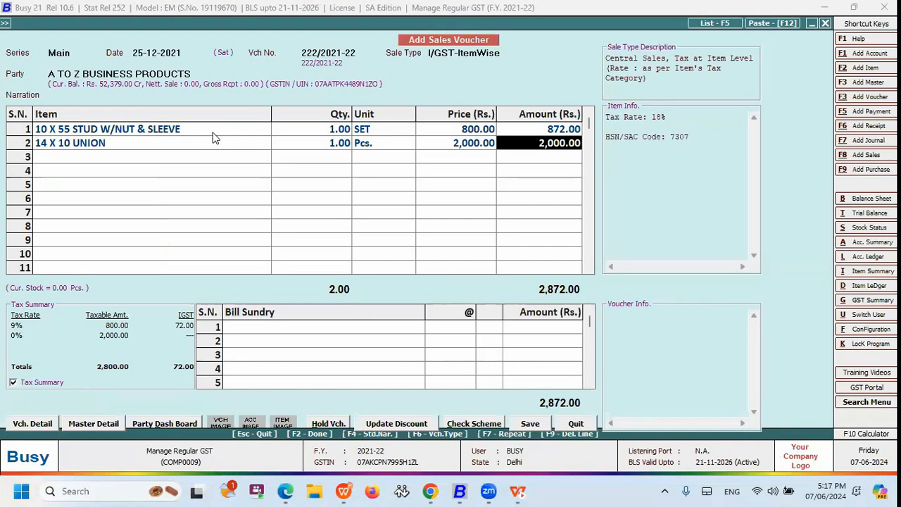
pyautogui.press('Return')
pyautogui.press('Up')
pyautogui.press('Right')
pyautogui.press('Right')
pyautogui.press('Right')
pyautogui.press('Left')
pyautogui.press('Left')
pyautogui.press('Left')
pyautogui.press('Left')
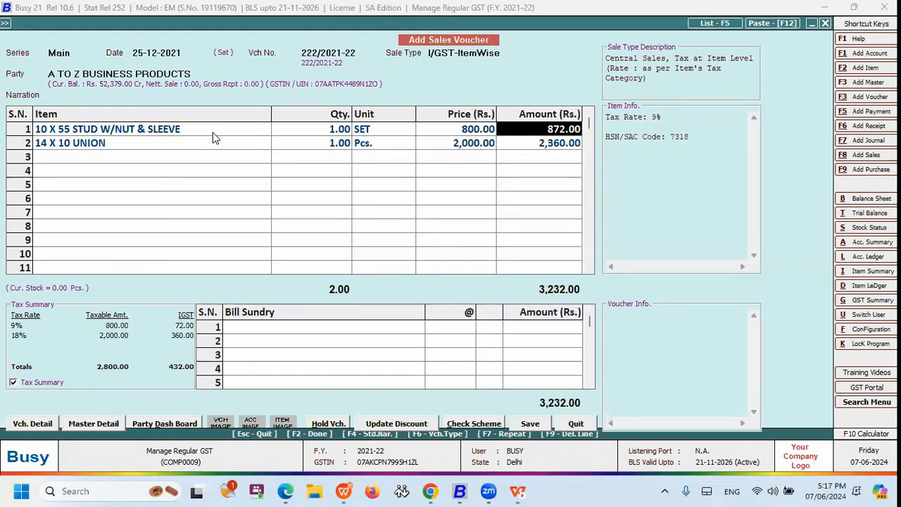
pyautogui.press('Down')
pyautogui.press('Left')
pyautogui.press('Left')
pyautogui.press('Left')
pyautogui.press('Left')
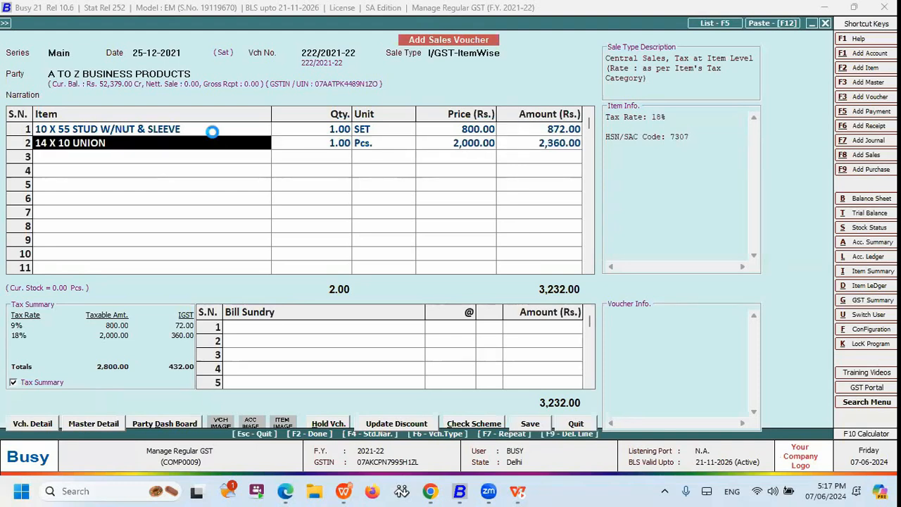
# Step: Check the 14 X 10 UNION master's tax category is GST 18%, then return to the voucher
pyautogui.hotkey('alt', 'm')
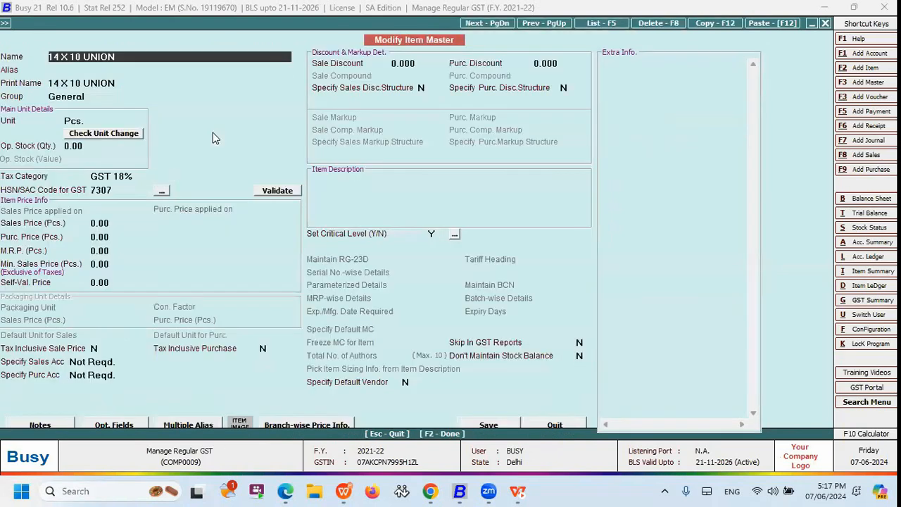
pyautogui.click(142, 175)
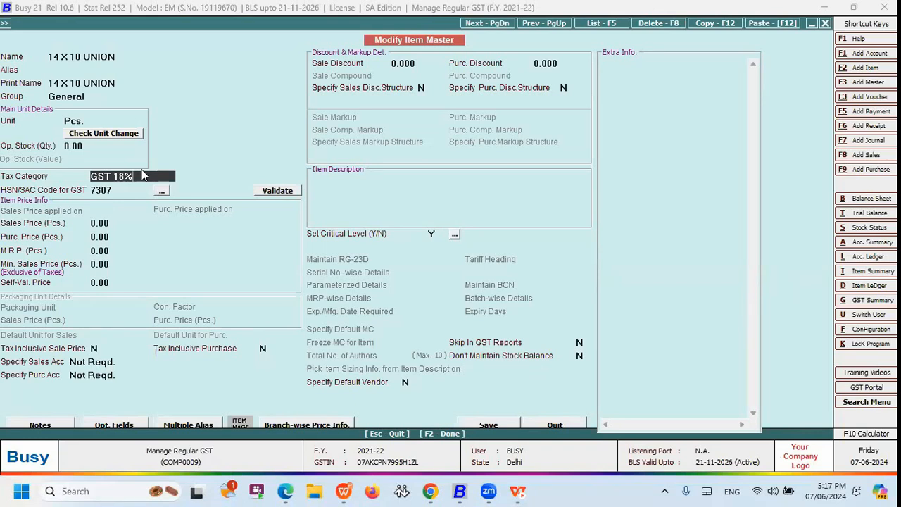
pyautogui.press('F2')
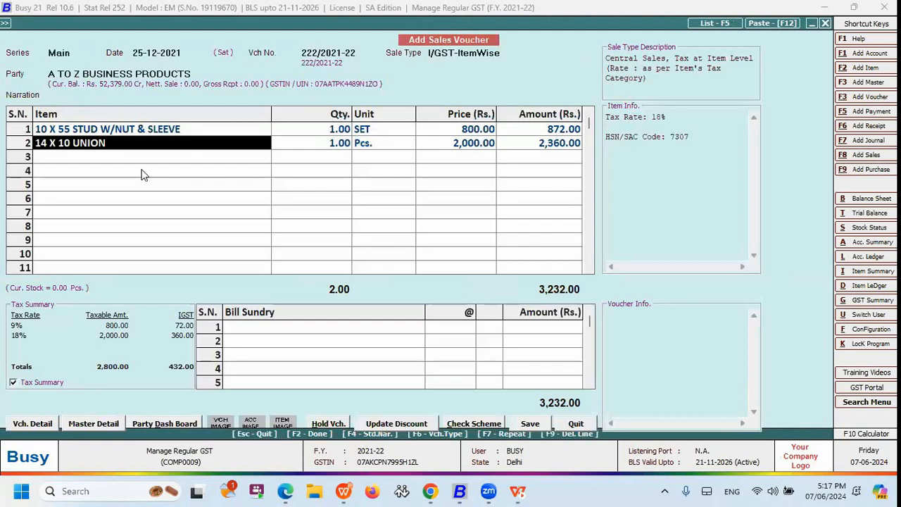
# Step: Change the voucher's sale type to I/GST-MultiRate
pyautogui.click(501, 58)
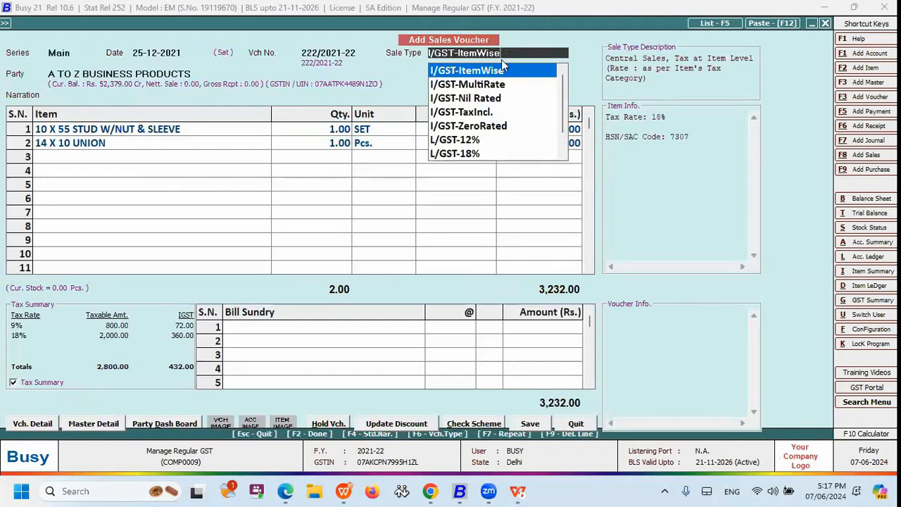
pyautogui.press('Down')
pyautogui.press('Return')
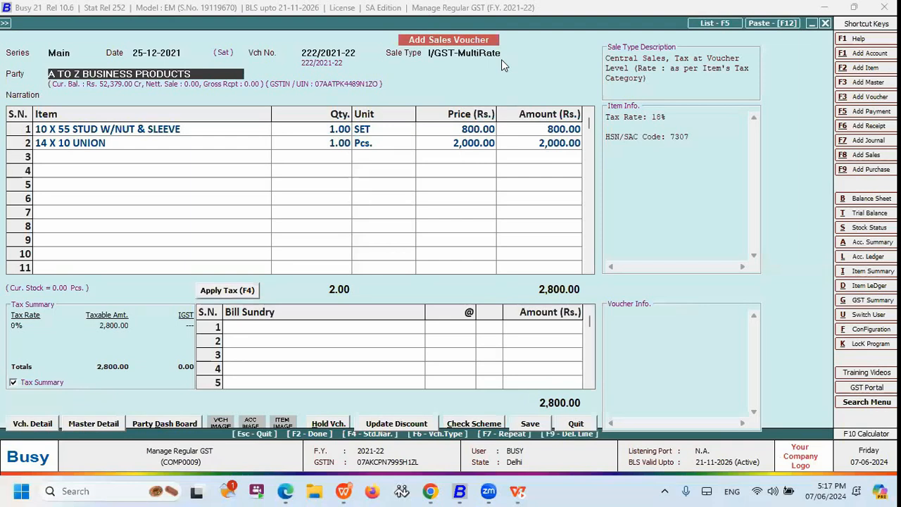
pyautogui.click(182, 130)
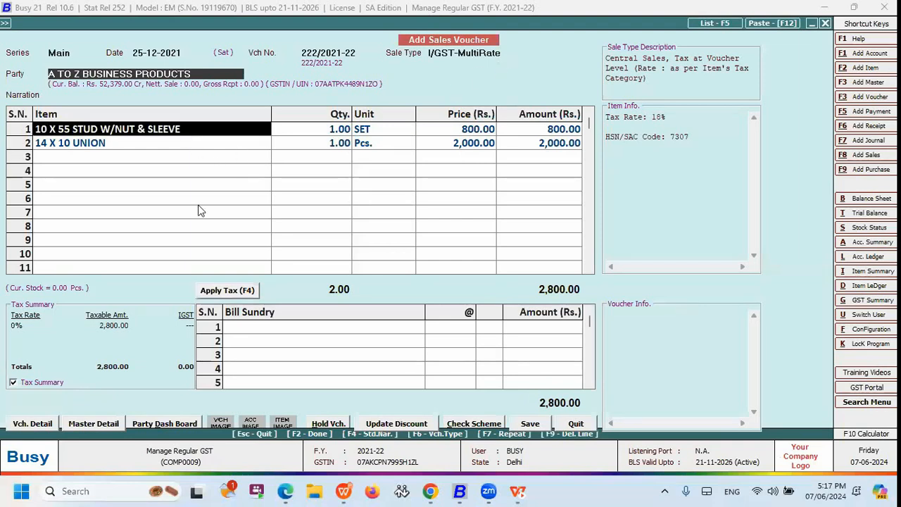
# Step: Apply tax to add IGST at 18% (504.00), bringing the total to 3,304.00
pyautogui.click(226, 290)
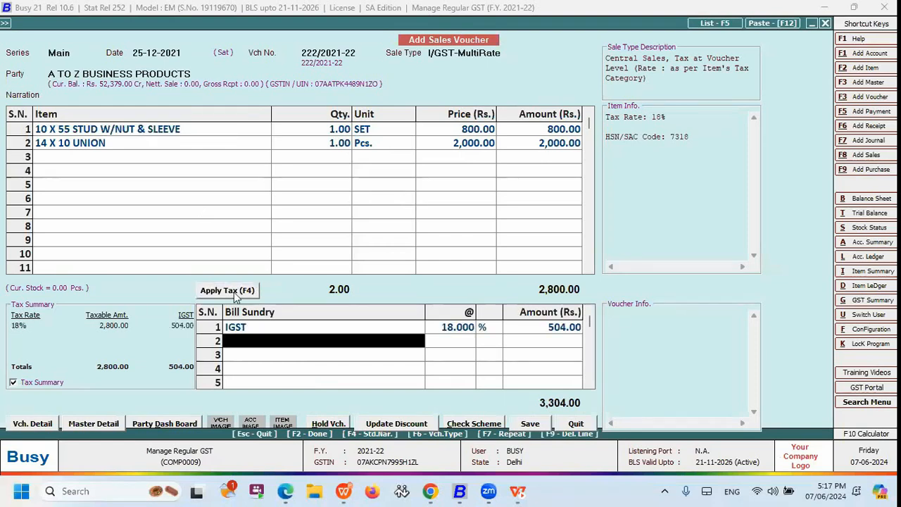
pyautogui.click(504, 53)
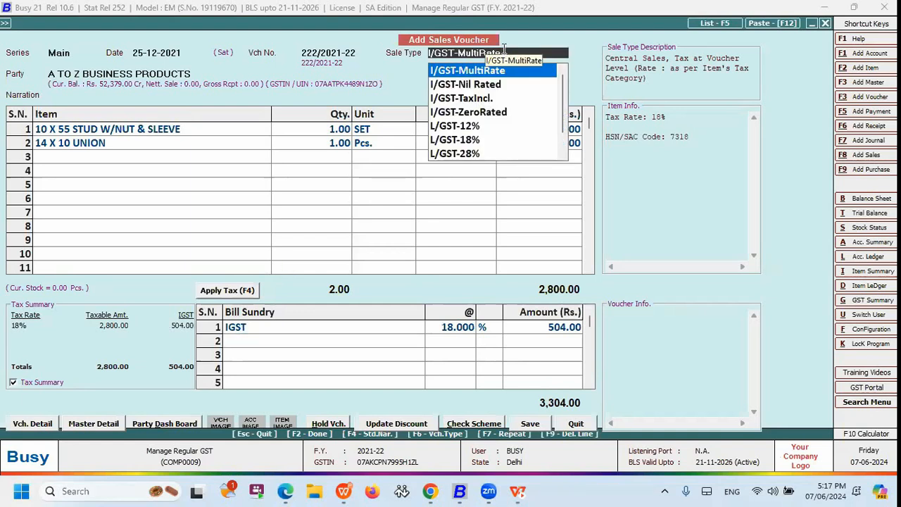
pyautogui.press('Return')
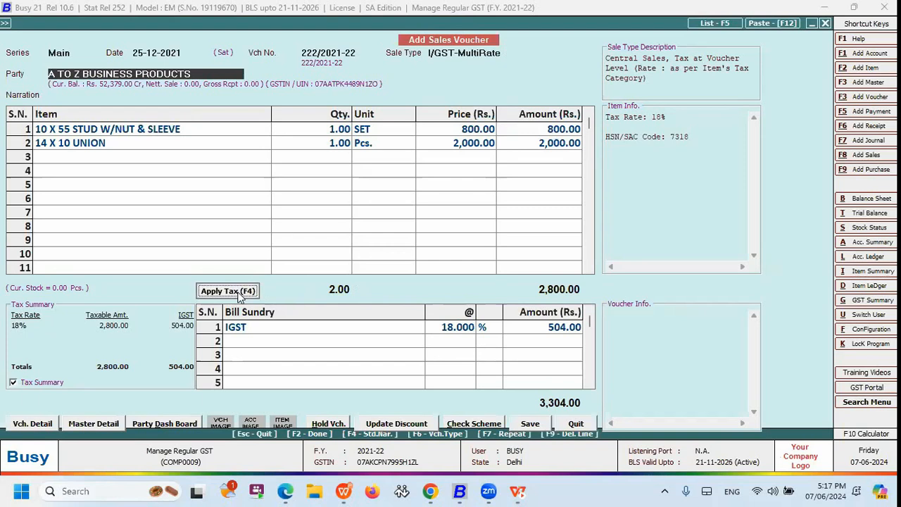
pyautogui.press('Escape')
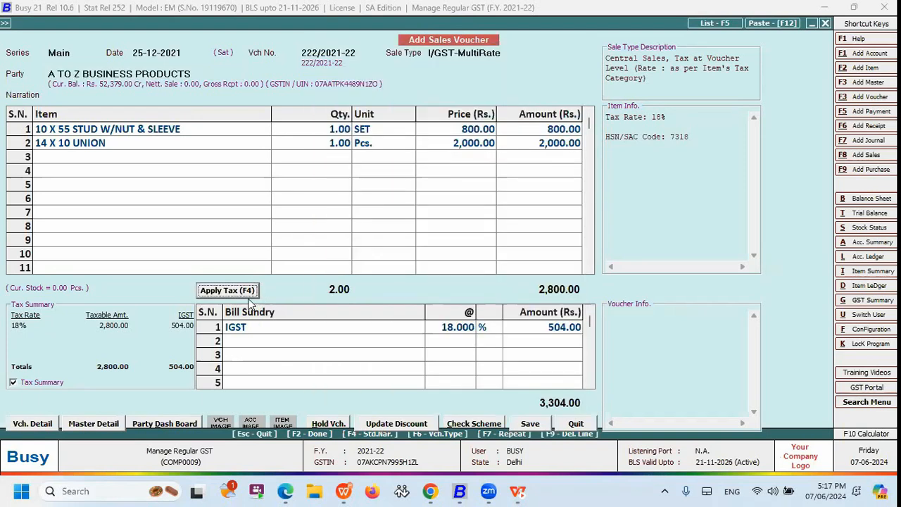
pyautogui.click(451, 328)
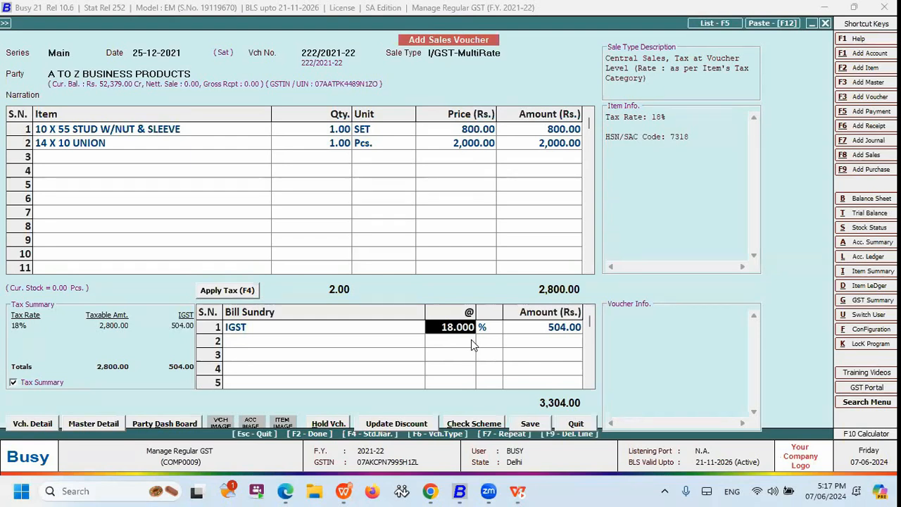
pyautogui.press('Escape')
# Step: Quit the voucher without saving and open the Sale Type list under Masters
pyautogui.press('Left')
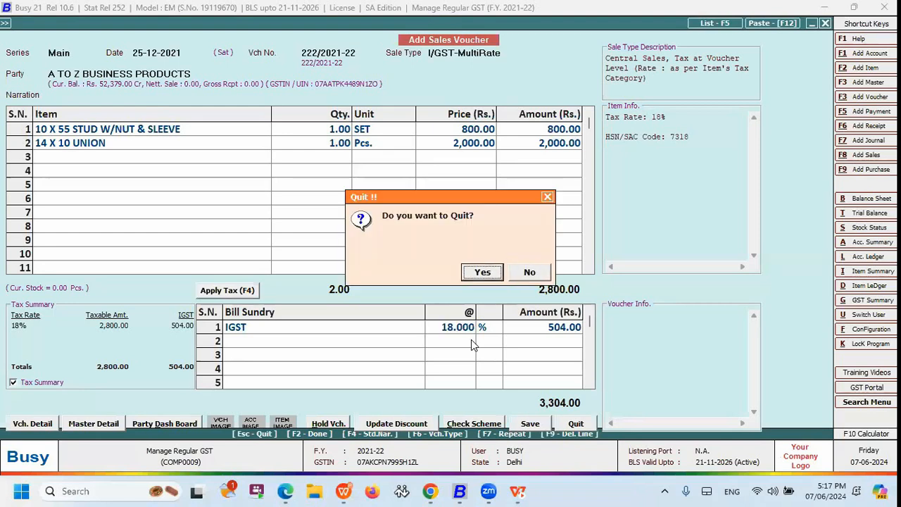
pyautogui.press('Return')
pyautogui.press('Escape')
pyautogui.press('Return')
pyautogui.press('Down')
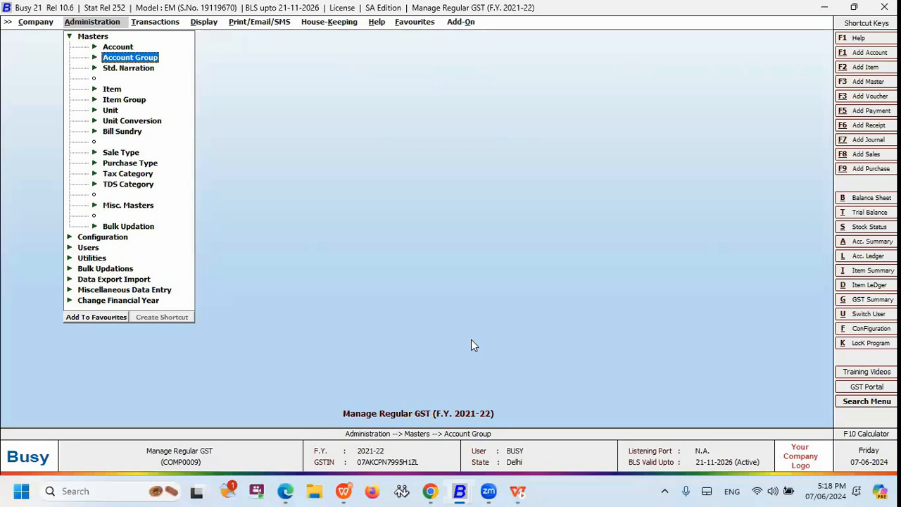
pyautogui.press('Down')
pyautogui.press('Down')
pyautogui.press('Down')
pyautogui.press('Down')
pyautogui.press('Down')
pyautogui.press('Down')
pyautogui.press('Down')
pyautogui.press('Down')
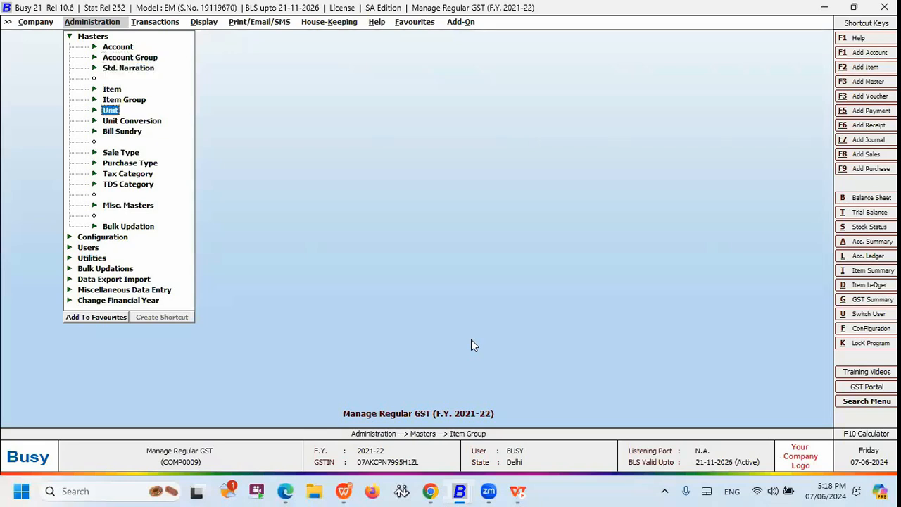
pyautogui.press('Up')
pyautogui.press('Return')
pyautogui.press('Down')
pyautogui.press('Down')
pyautogui.press('Return')
pyautogui.press('Return')
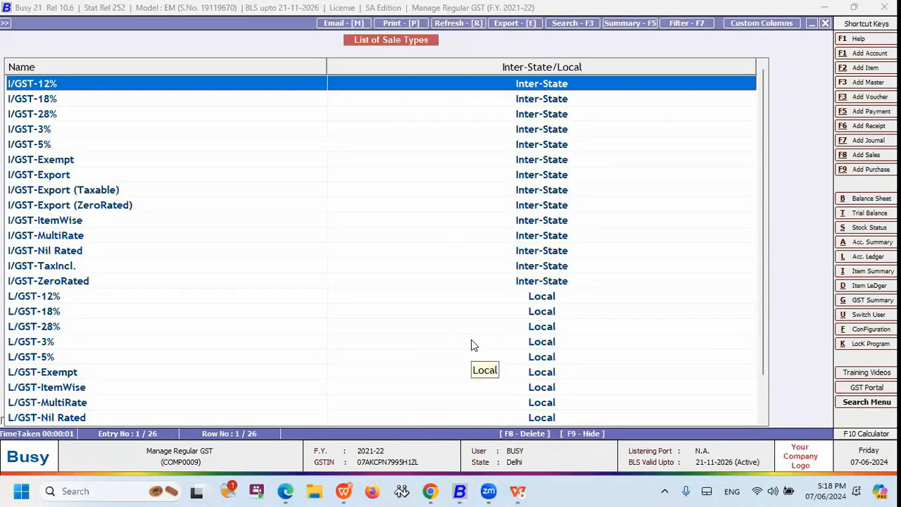
# Step: Browse the sale types down to I/GST-MultiRate, then close the list
pyautogui.press('Down')
pyautogui.press('Down')
pyautogui.press('Up')
pyautogui.press('Up')
pyautogui.press('Down')
pyautogui.press('Down')
pyautogui.press('Down')
pyautogui.press('Down')
pyautogui.press('Down')
pyautogui.press('Down')
pyautogui.press('Down')
pyautogui.press('Down')
pyautogui.press('Down')
pyautogui.press('Down')
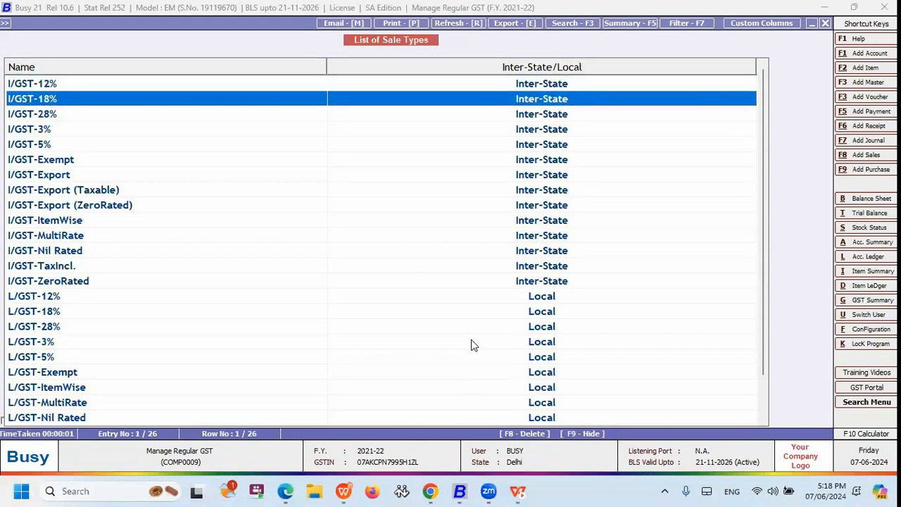
pyautogui.press('Down')
pyautogui.press('Down')
pyautogui.press('Down')
pyautogui.press('Down')
pyautogui.press('Down')
pyautogui.press('Down')
pyautogui.press('Down')
pyautogui.press('Down')
pyautogui.press('Down')
pyautogui.press('Down')
pyautogui.press('Down')
pyautogui.press('Down')
pyautogui.press('Down')
pyautogui.press('Down')
pyautogui.press('Down')
pyautogui.press('Escape')
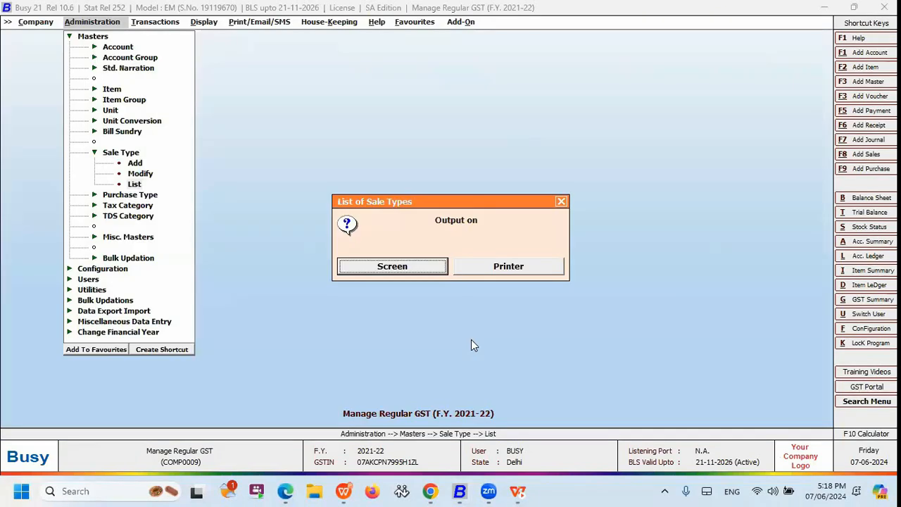
pyautogui.press('Escape')
# Step: Review the Purchase Type master list and close it
pyautogui.press('Down')
# Step: Review the Tax Category master list and close it
pyautogui.press('Down')
pyautogui.press('Up')
pyautogui.press('Return')
pyautogui.press('Down')
pyautogui.press('Down')
pyautogui.press('Down')
pyautogui.press('Return')
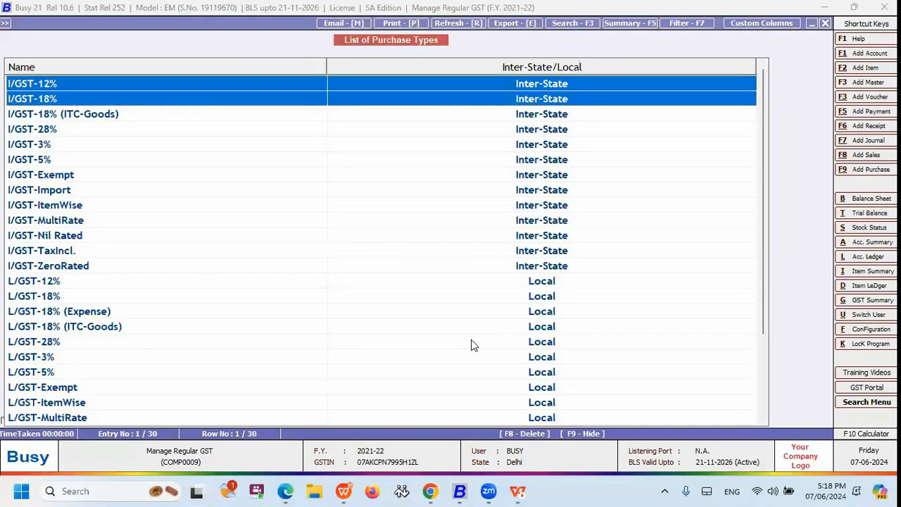
pyautogui.hotkey('shift', 'Down')
pyautogui.hotkey('shift', 'Down')
pyautogui.hotkey('shift', 'Down')
pyautogui.hotkey('shift', 'Down')
pyautogui.hotkey('shift', 'Down')
pyautogui.hotkey('shift', 'Down')
pyautogui.hotkey('shift', 'Down')
pyautogui.hotkey('shift', 'Down')
pyautogui.hotkey('shift', 'Down')
pyautogui.hotkey('shift', 'Down')
pyautogui.hotkey('shift', 'Down')
pyautogui.hotkey('shift', 'Down')
pyautogui.hotkey('shift', 'Down')
pyautogui.hotkey('shift', 'Down')
pyautogui.press('Escape')
pyautogui.press('Escape')
pyautogui.press('Down')
pyautogui.press('Return')
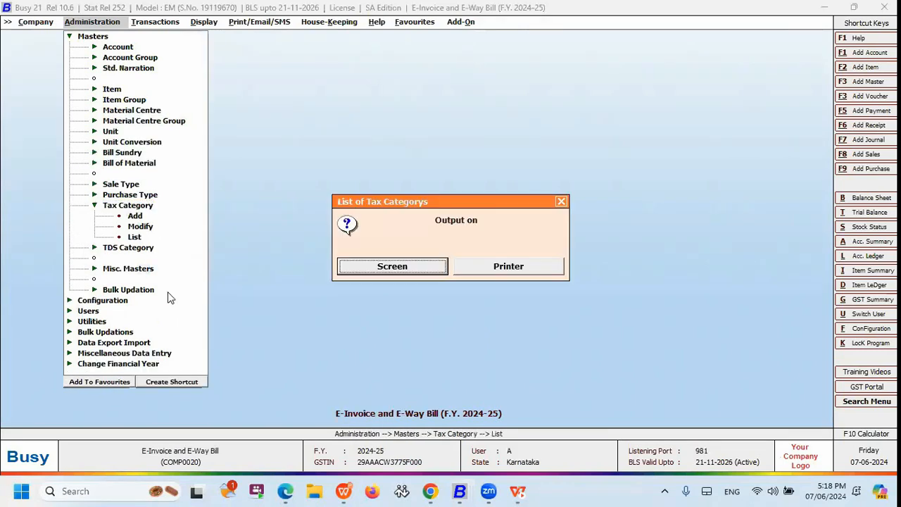
pyautogui.press('Return')
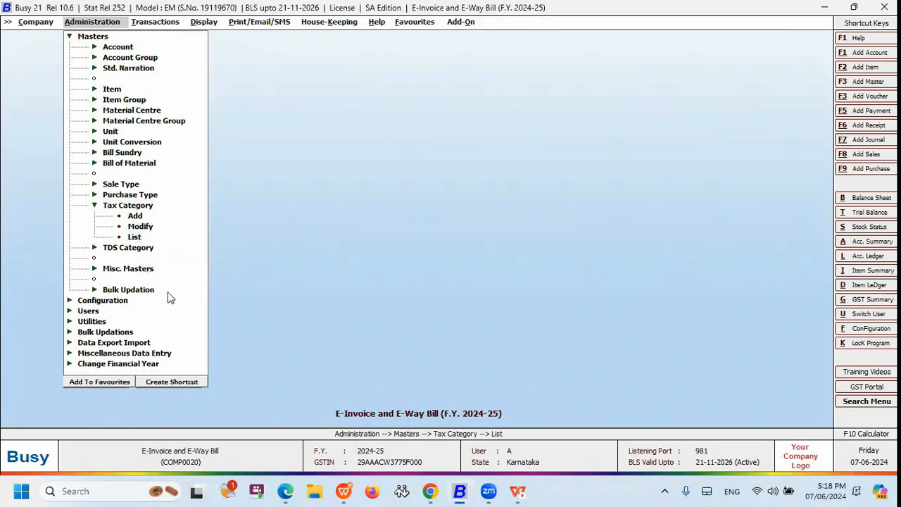
pyautogui.hotkey('ctrl', 'a')
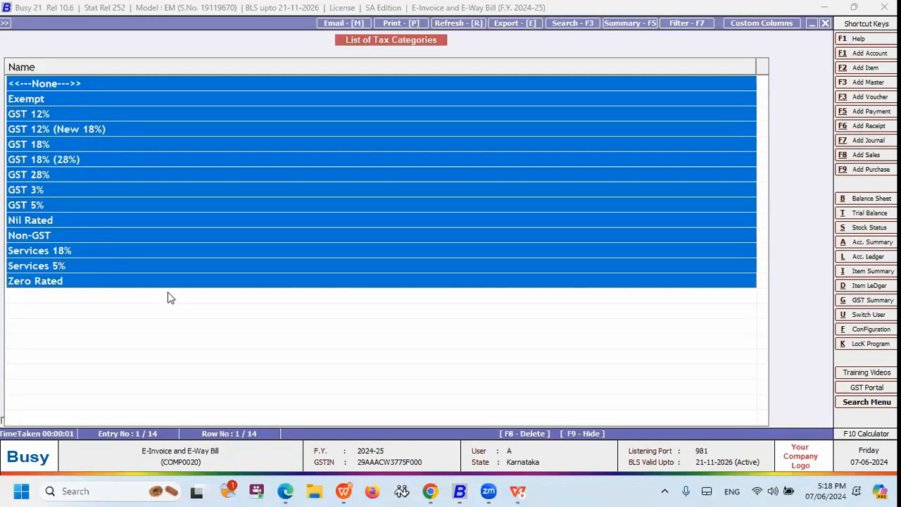
pyautogui.press('Escape')
pyautogui.press('Escape')
pyautogui.press('Escape')
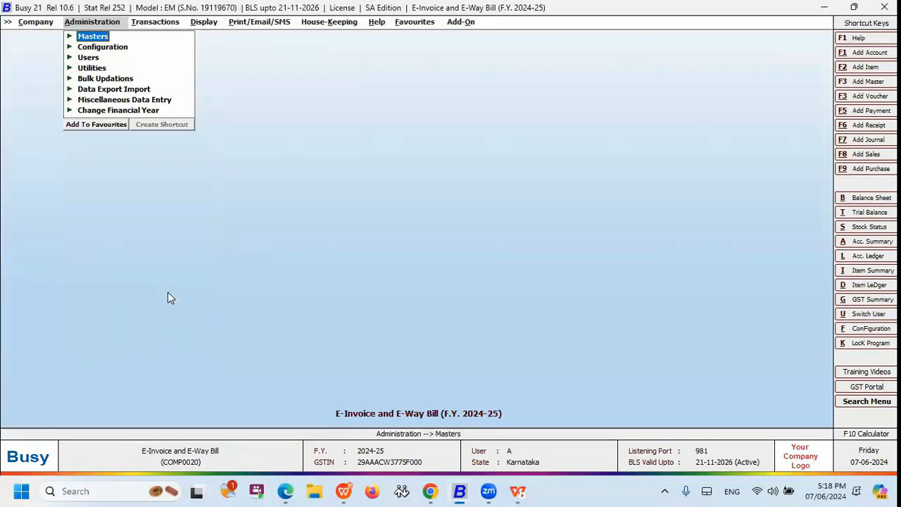
# Step: Leave Busy 21 and return to the WPS Presentation GST slideshow
pyautogui.hotkey('alt', 'Tab')
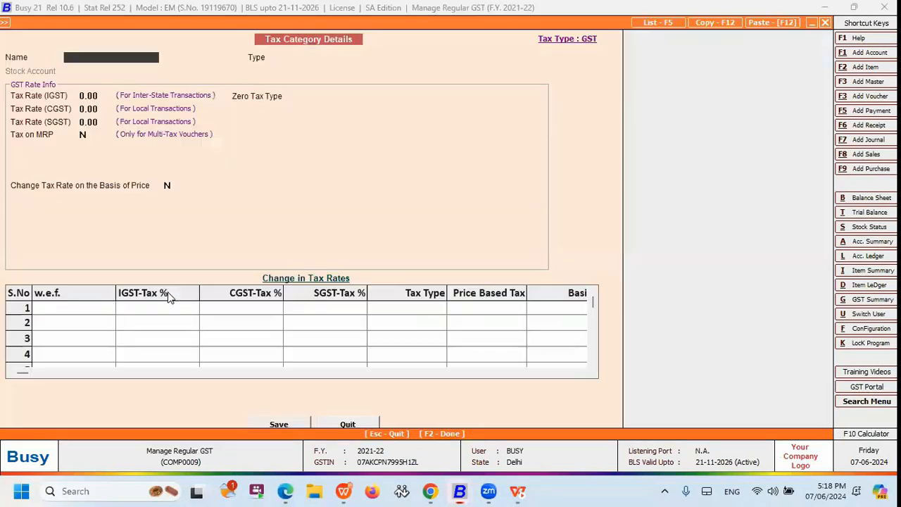
pyautogui.press('Escape')
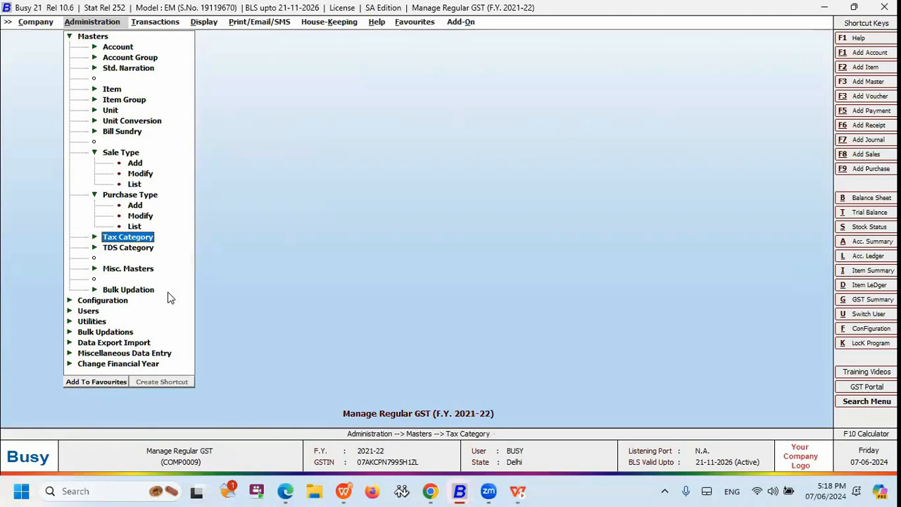
pyautogui.press('Escape')
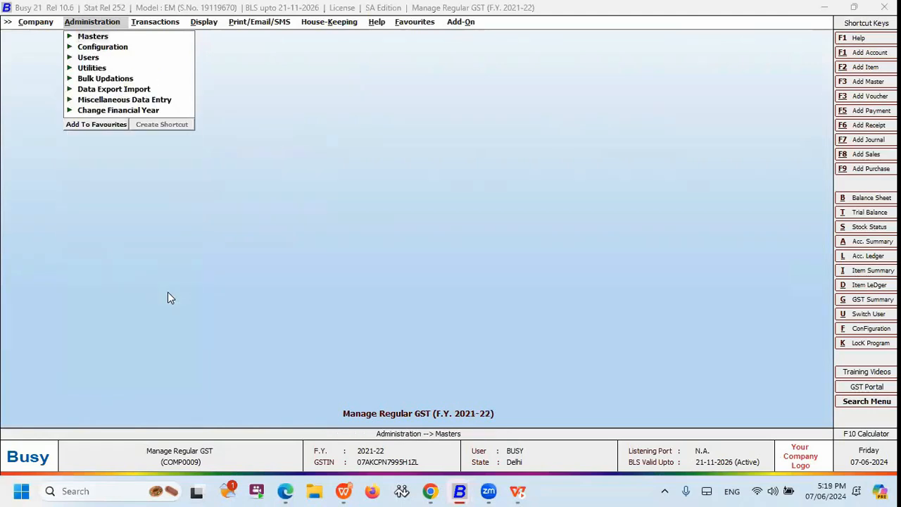
pyautogui.hotkey('alt', 'Tab')
pyautogui.hotkey('alt', 'Tab')
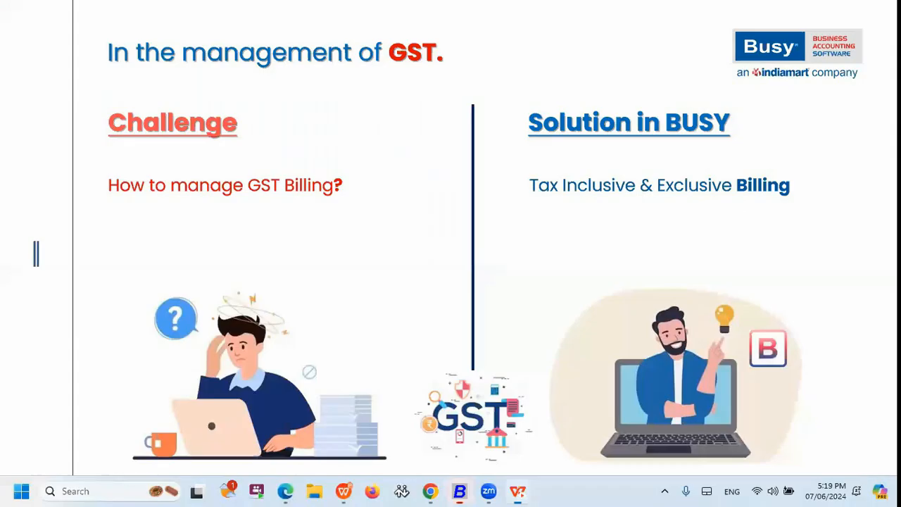
pyautogui.press('Right')
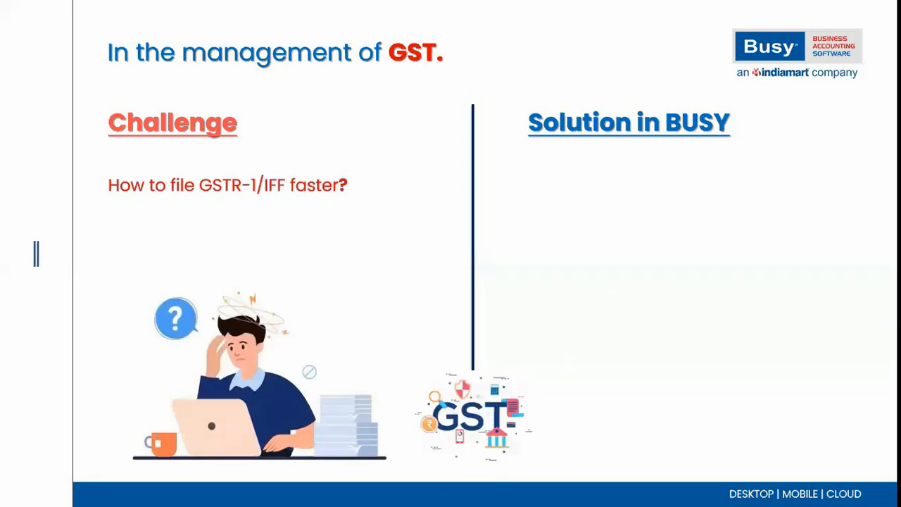
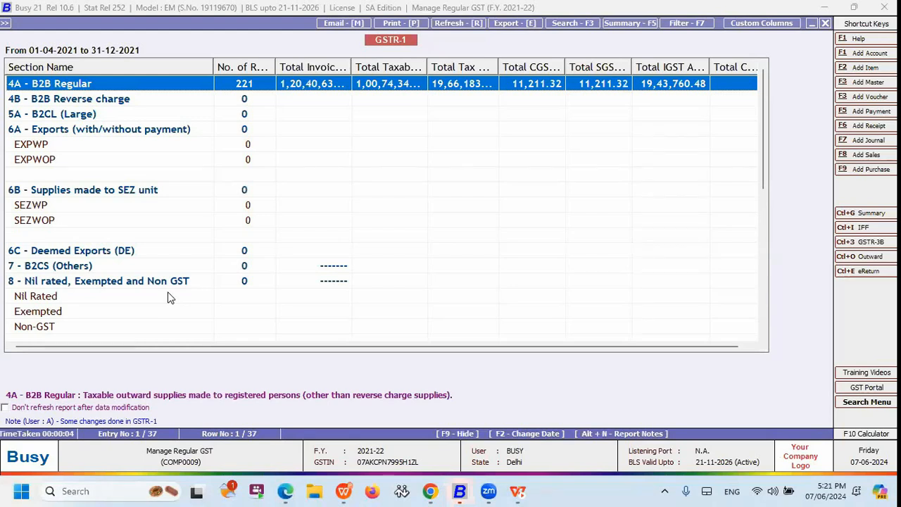
# Step: Return to the GST Returns menu and open the GSTR-1 eReturn (w.e.f May 2021) output prompt
pyautogui.press('Escape')
pyautogui.press('Escape')
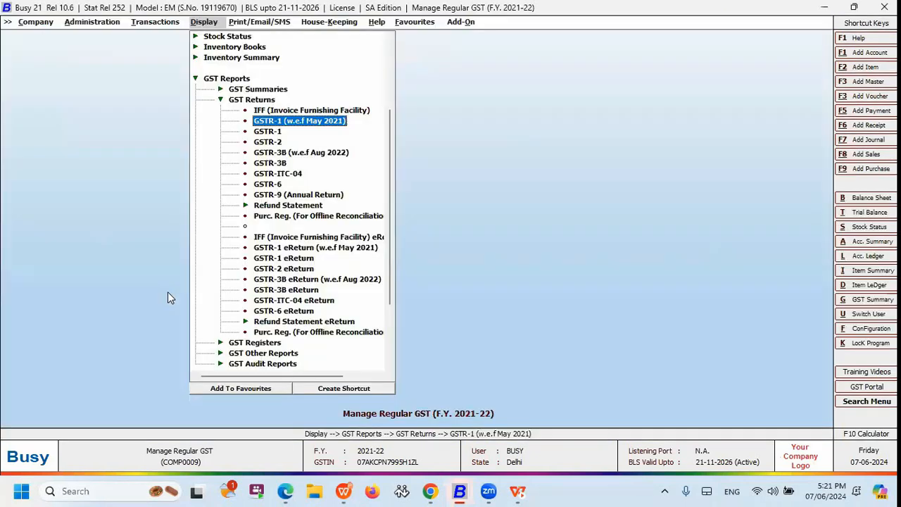
pyautogui.press('Down')
pyautogui.press('Down')
pyautogui.press('Down')
pyautogui.press('Down')
pyautogui.press('Down')
pyautogui.press('Down')
pyautogui.press('Down')
pyautogui.press('Down')
pyautogui.press('Down')
pyautogui.press('Down')
pyautogui.press('Down')
pyautogui.press('Down')
pyautogui.press('Return')
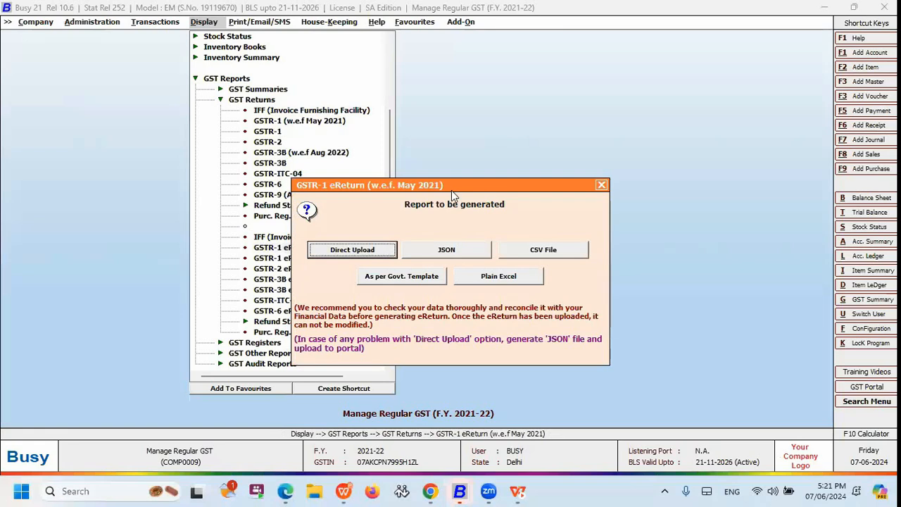
pyautogui.moveTo(451, 186); pyautogui.dragTo(461, 97)
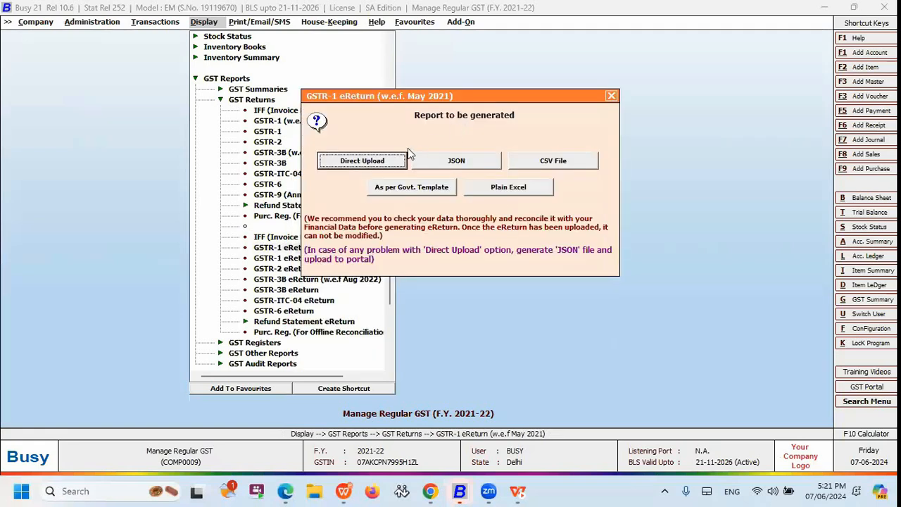
# Step: Compare the output formats (CSV, government template) and choose Direct Upload for the GSTR-1 eReturn
pyautogui.press('Right')
pyautogui.press('Left')
pyautogui.press('Right')
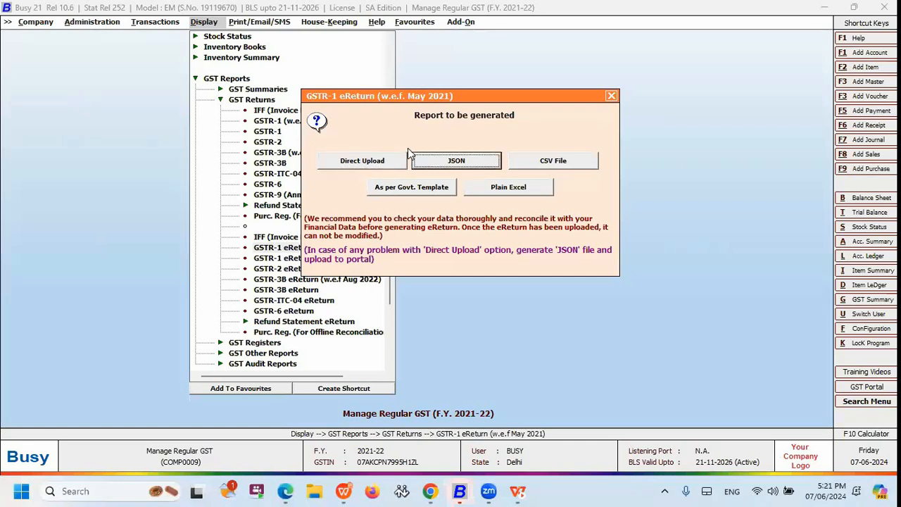
pyautogui.press('Right')
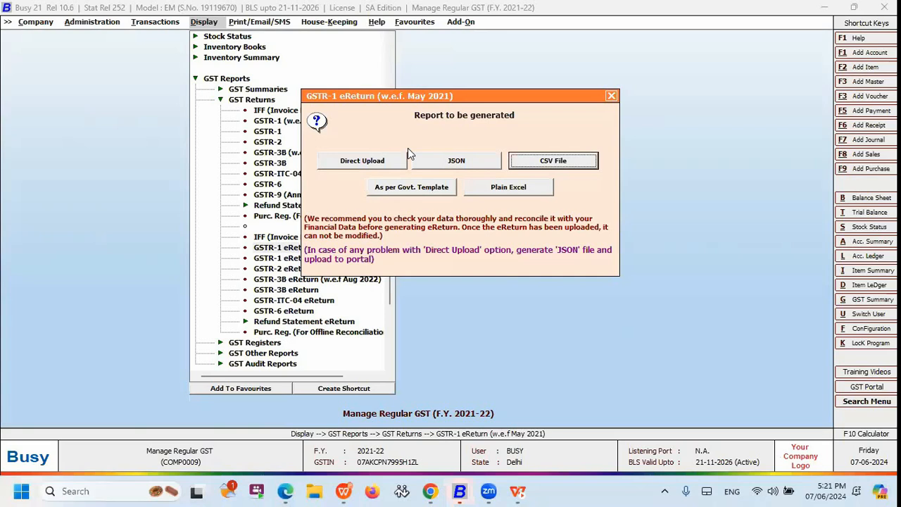
pyautogui.press('Right')
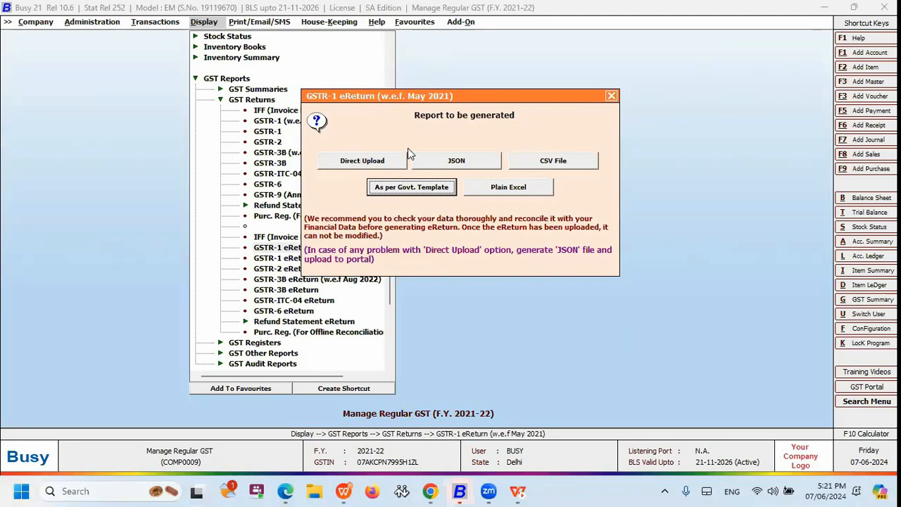
pyautogui.press('Left')
pyautogui.press('Left')
pyautogui.press('Left')
pyautogui.press('Right')
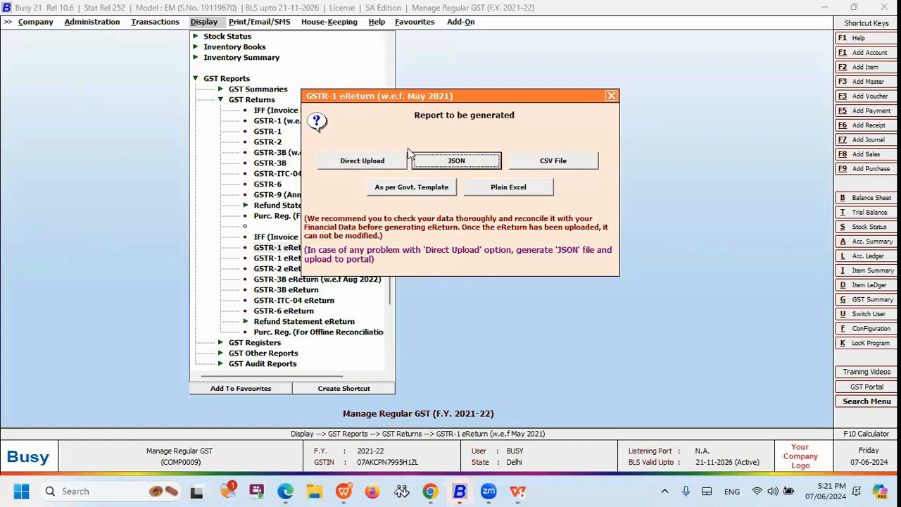
pyautogui.press('Left')
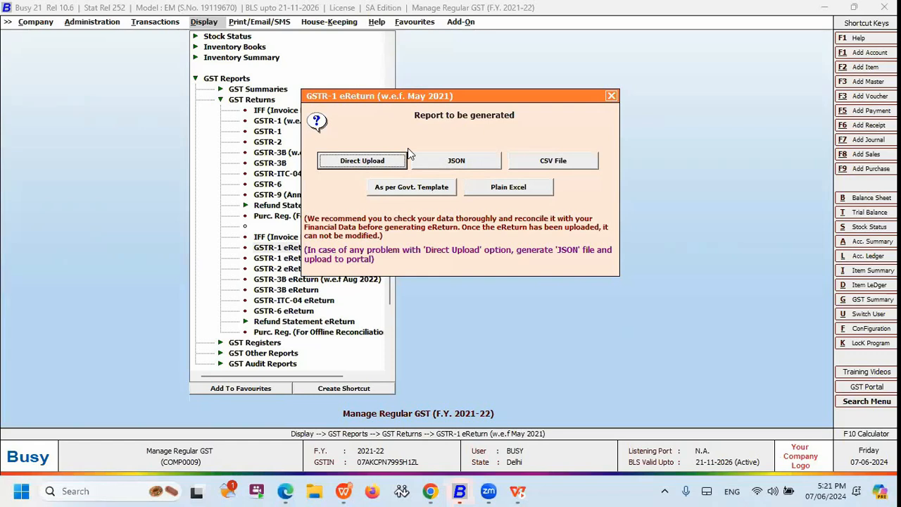
pyautogui.press('Return')
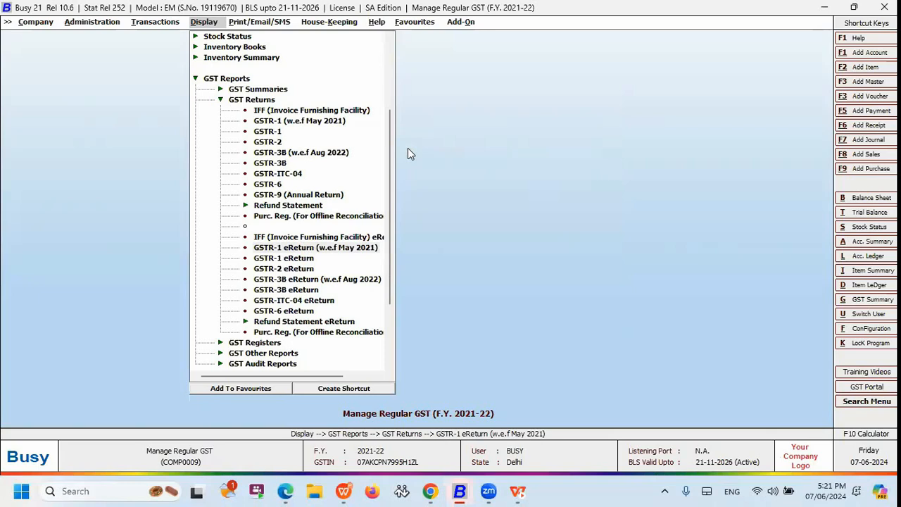
pyautogui.press('Return')
# Step: Change the GSTR-1 eReturn ending date to 30-04-2021, keeping the 01-04-2021 start
pyautogui.press('Return')
pyautogui.press('Up')
pyautogui.press('Return')
pyautogui.write('31')
pyautogui.press('BackSpace')
pyautogui.write('0-4')
pyautogui.press('Return')
pyautogui.press('Return')
pyautogui.press('Return')
pyautogui.press('Return')
pyautogui.press('Return')
pyautogui.press('Return')
pyautogui.press('Return')
pyautogui.press('Return')
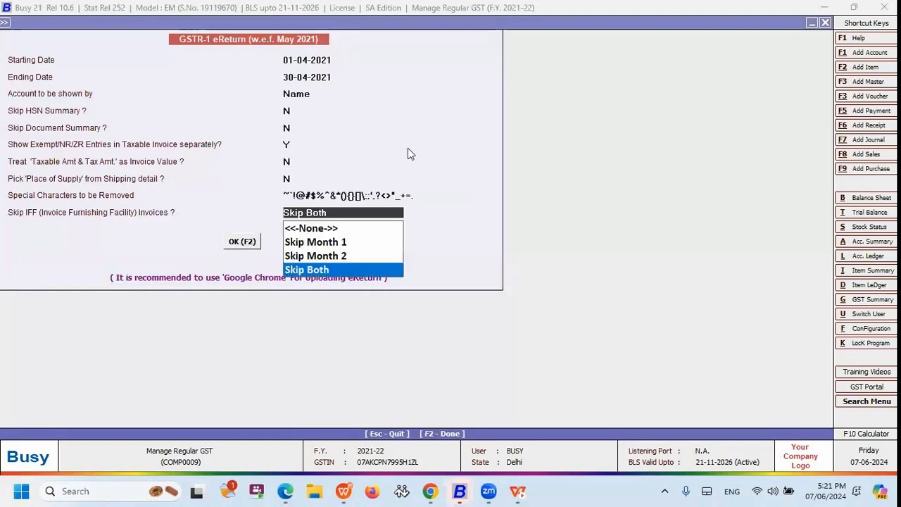
# Step: Review the Skip IFF options (None, Month 1, Month 2), keep Skip Both, and submit the settings
pyautogui.press('Up')
pyautogui.press('Up')
pyautogui.press('Up')
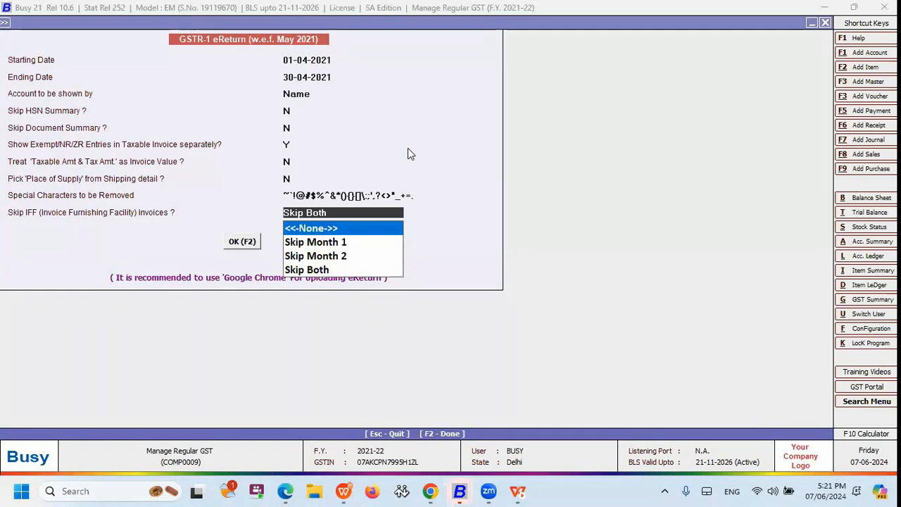
pyautogui.press('Down')
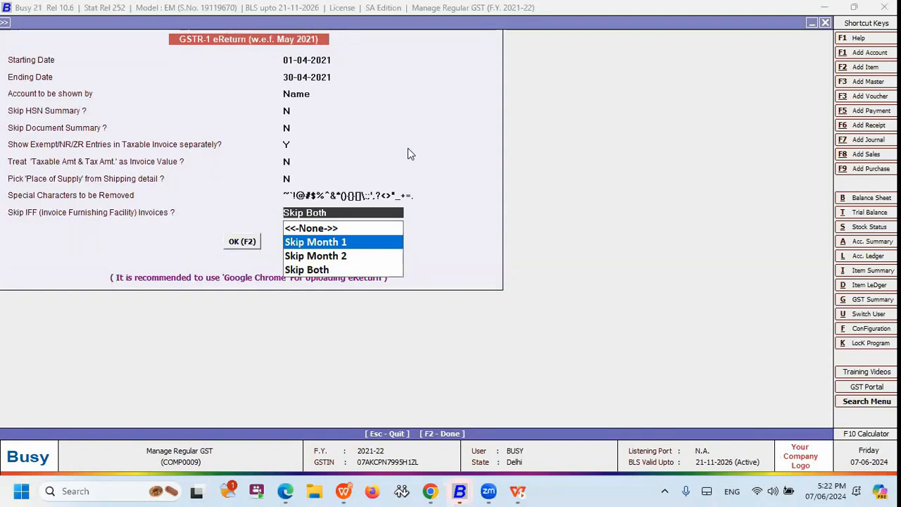
pyautogui.press('Down')
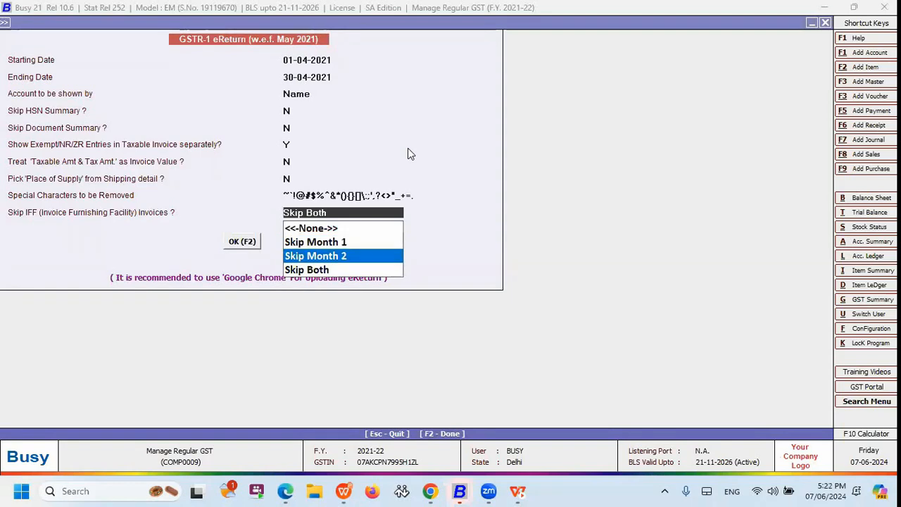
pyautogui.press('Up')
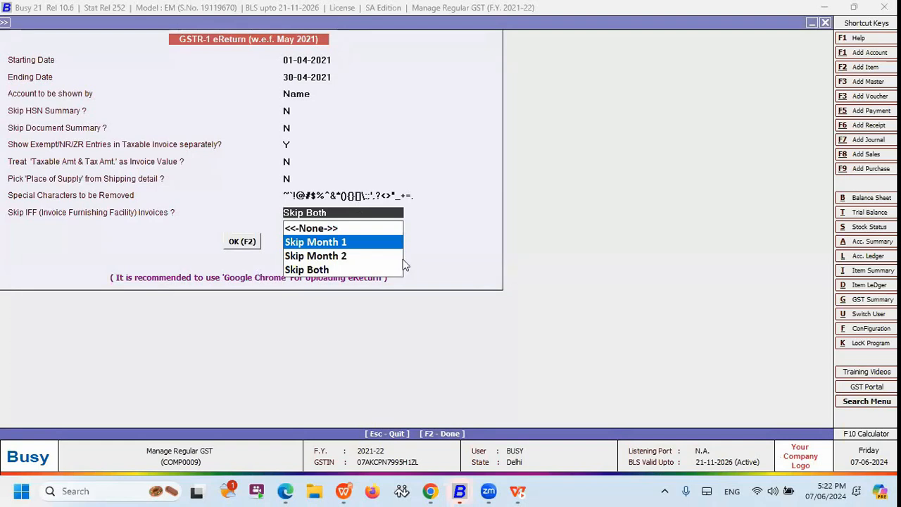
pyautogui.click(317, 271)
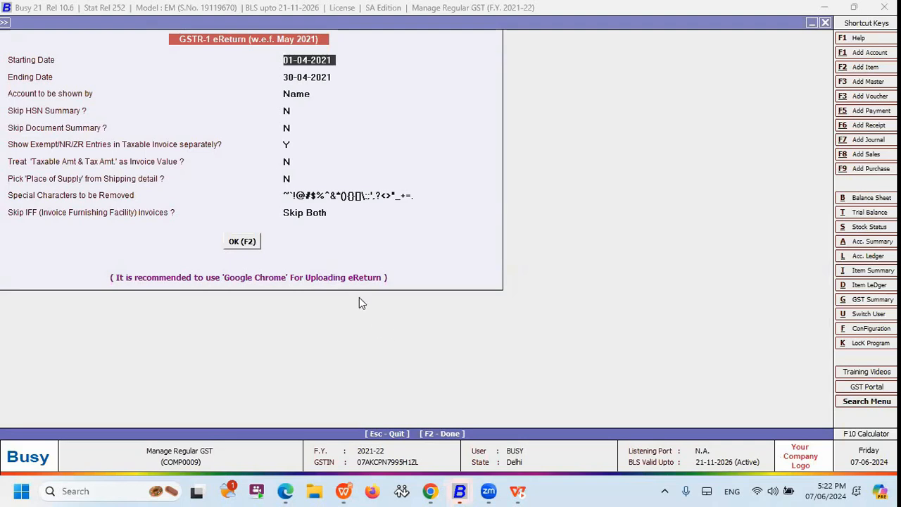
pyautogui.click(336, 216)
pyautogui.click(246, 246)
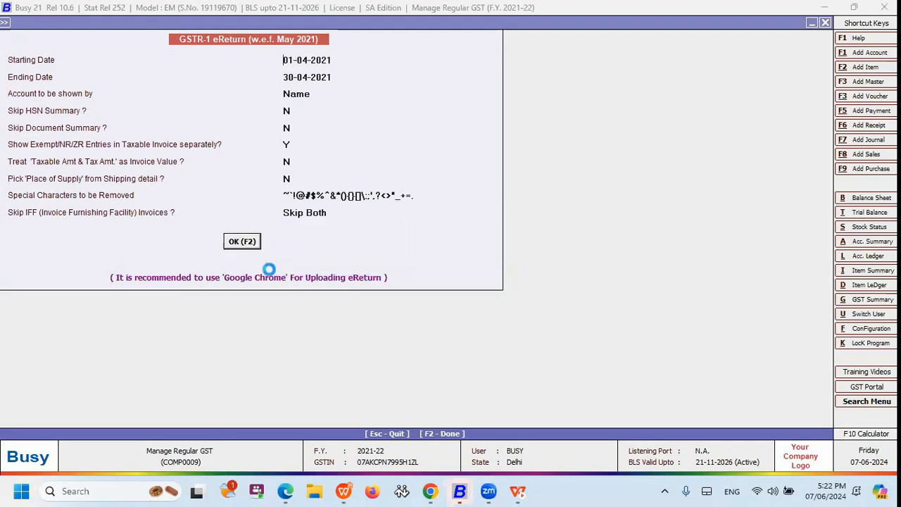
# Step: Set Skip IFF to None and check transactions for invalid outward supply entries
pyautogui.press('Return')
pyautogui.press('Return')
pyautogui.press('Return')
pyautogui.press('Return')
pyautogui.press('Return')
pyautogui.press('Return')
pyautogui.press('Return')
pyautogui.press('Return')
pyautogui.press('Return')
pyautogui.press('Return')
pyautogui.press('Return')
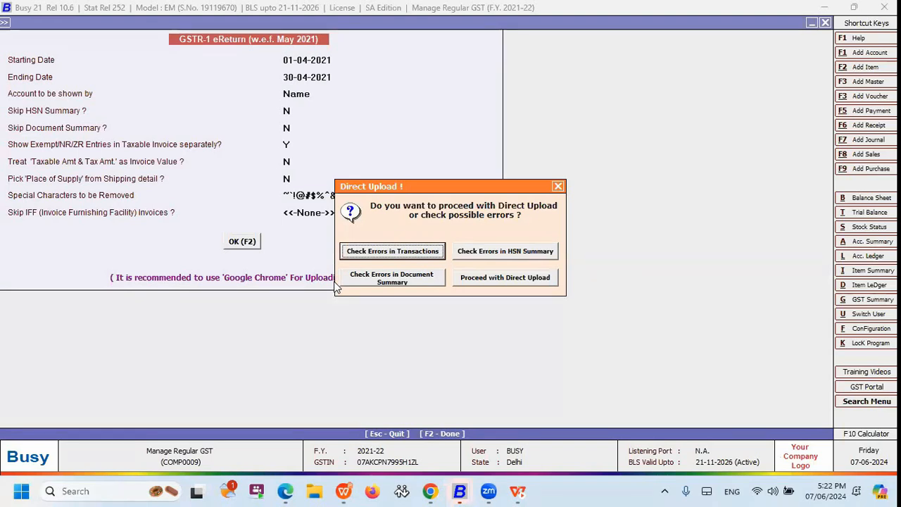
pyautogui.press('Escape')
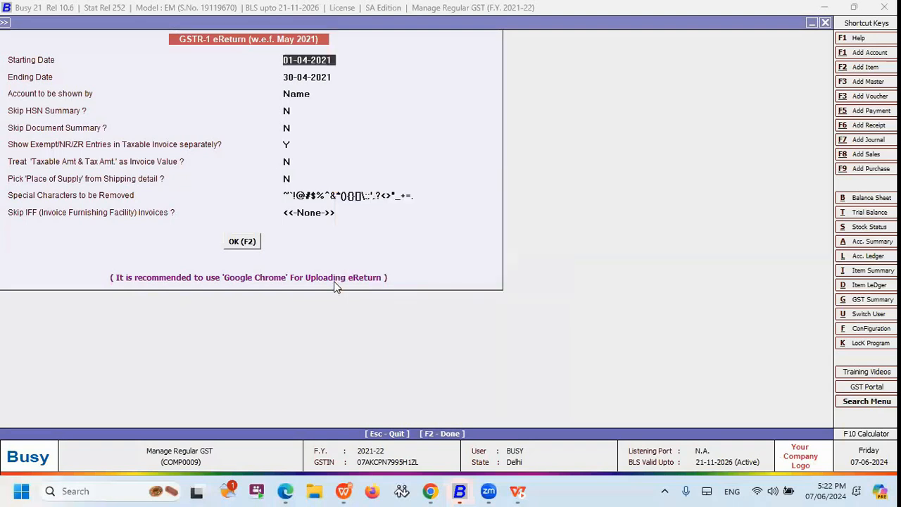
pyautogui.press('F2')
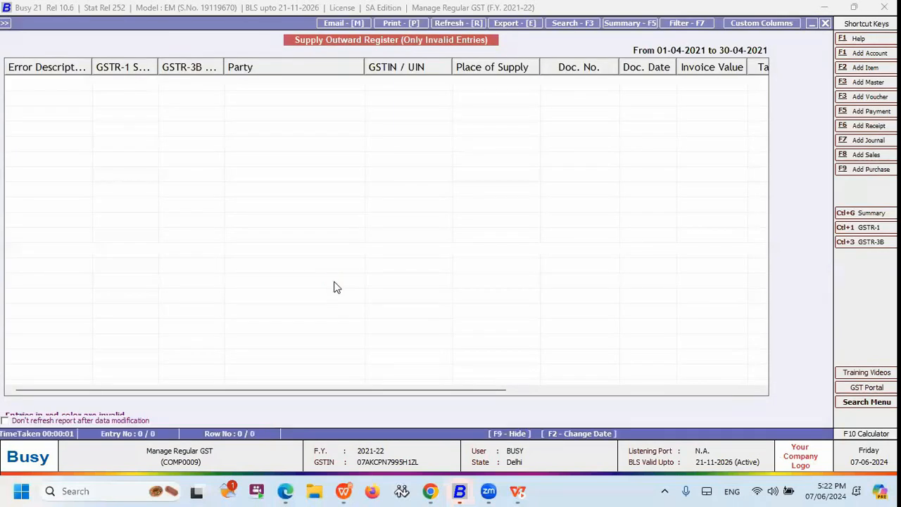
pyautogui.press('Escape')
pyautogui.press('F2')
# Step: Run the HSN summary and documents-issued error checks, confirming no invalid entries for April 2021
pyautogui.press('Escape')
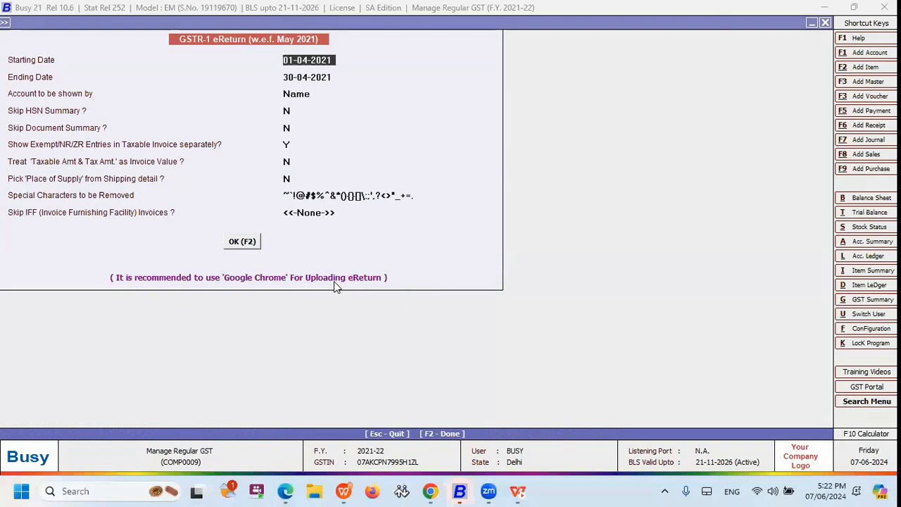
pyautogui.press('F2')
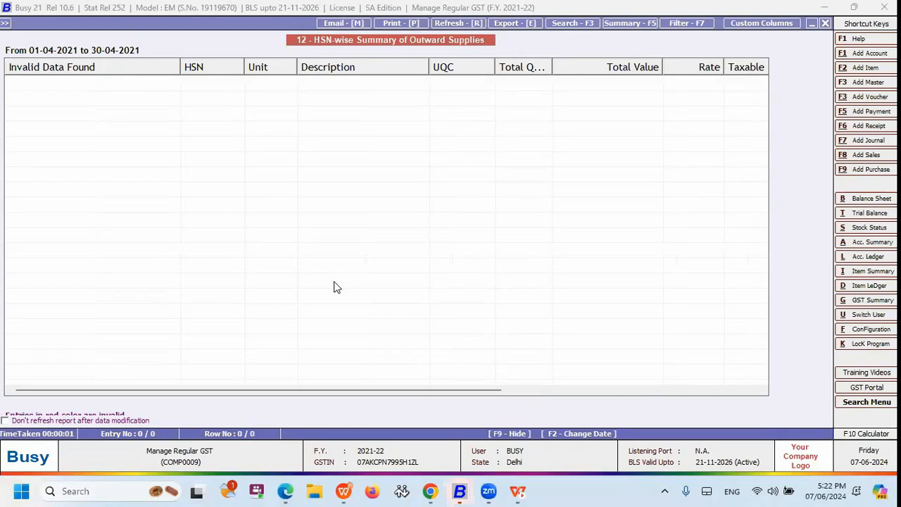
pyautogui.press('Escape')
pyautogui.press('F2')
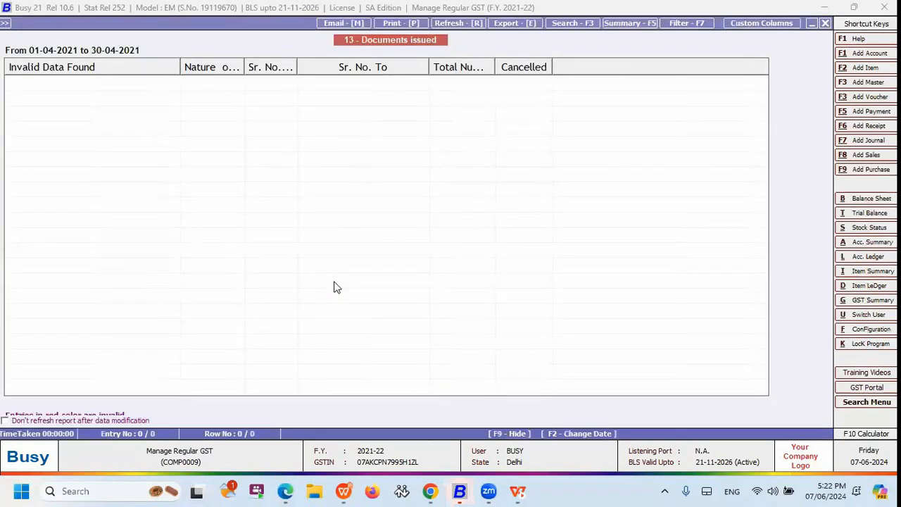
pyautogui.press('Escape')
pyautogui.press('F2')
pyautogui.press('Tab')
pyautogui.press('Tab')
pyautogui.press('Tab')
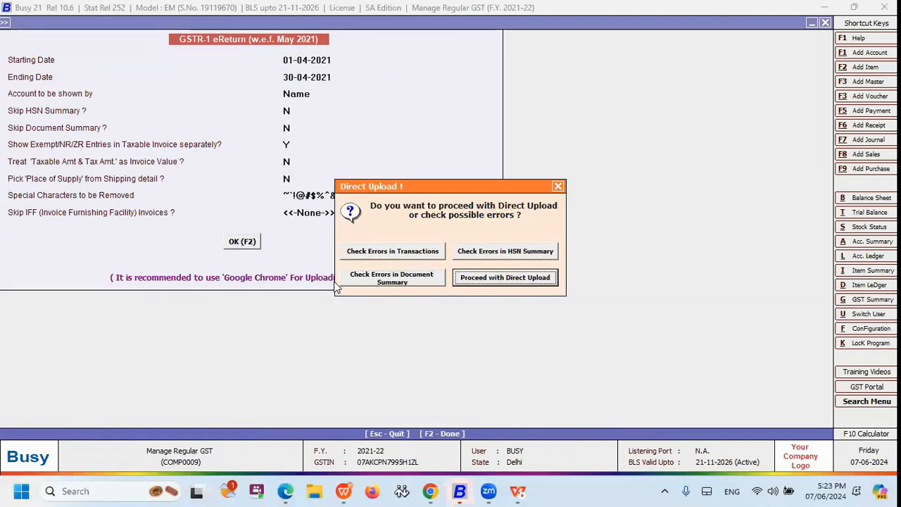
# Step: Proceed with the April 2021 GSTR-1 direct upload and close the OTP request without an OTP
pyautogui.press('Return')
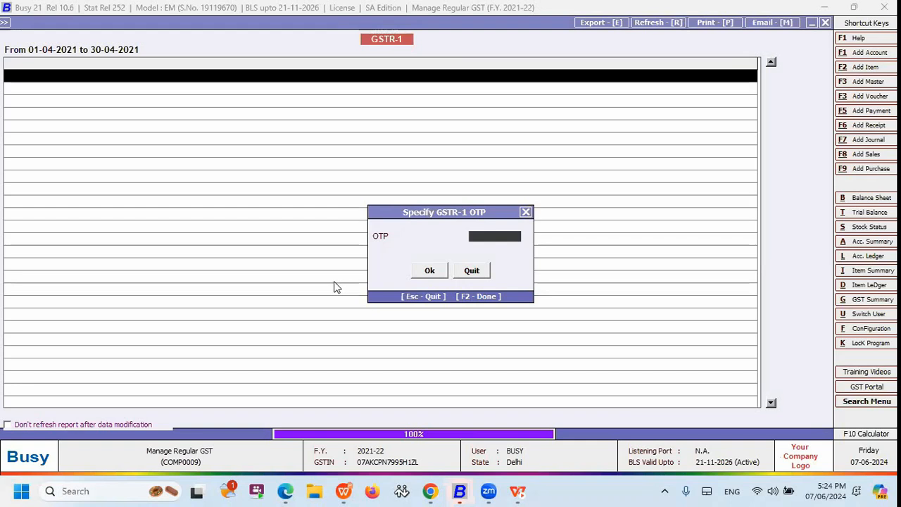
pyautogui.press('Return')
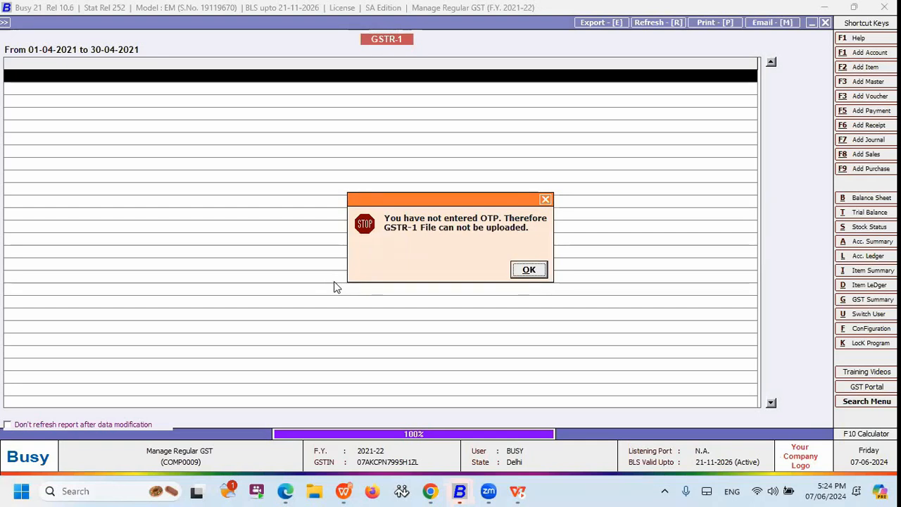
# Step: Dismiss the missing-OTP warning and cancel the GSTR-1 eReturn output choice, back to the GST Returns list
pyautogui.press('Return')
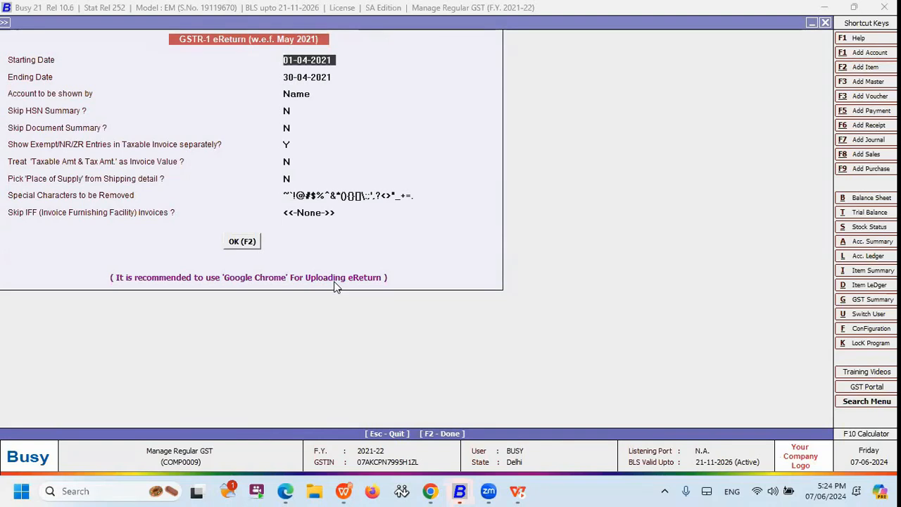
pyautogui.press('F2')
pyautogui.press('Right')
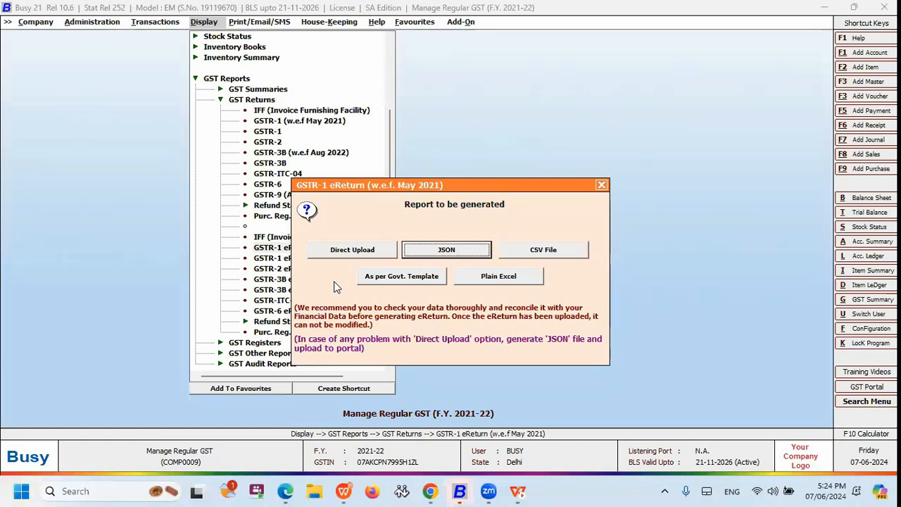
pyautogui.press('Escape')
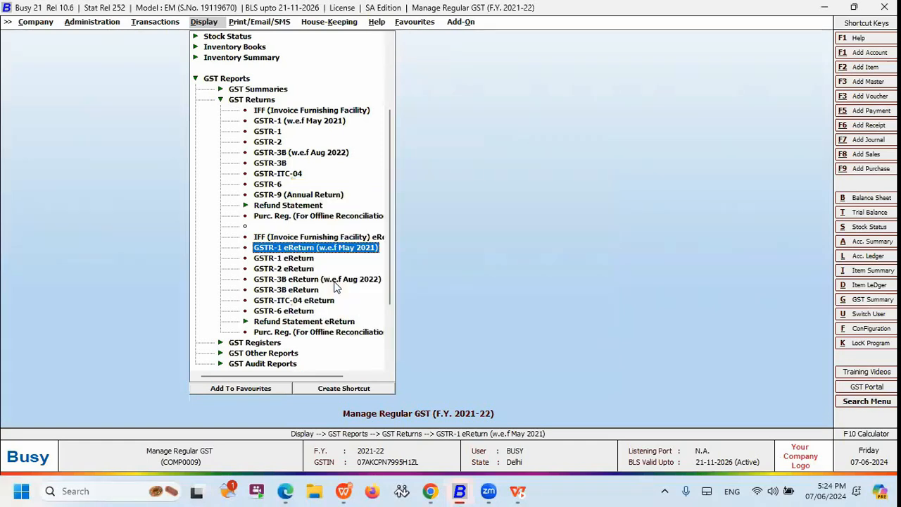
pyautogui.press('Up')
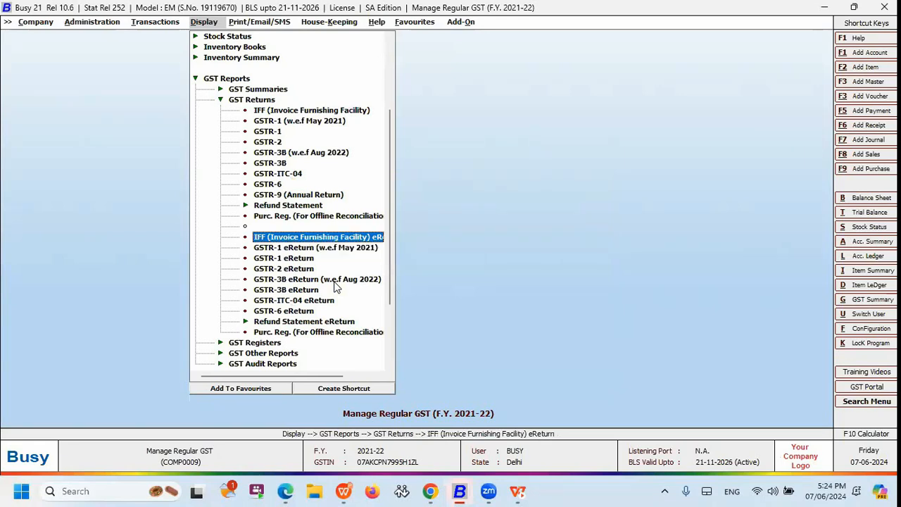
pyautogui.press('Left')
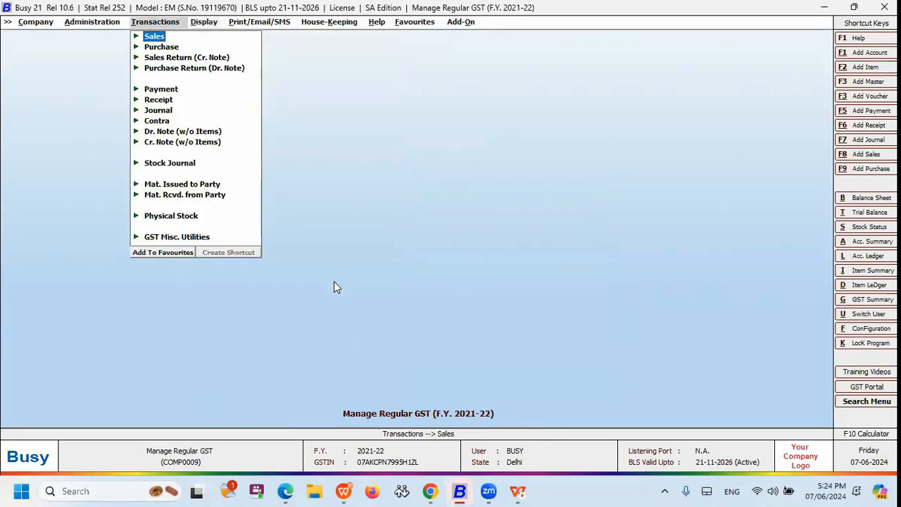
pyautogui.press('Left')
pyautogui.press('Down')
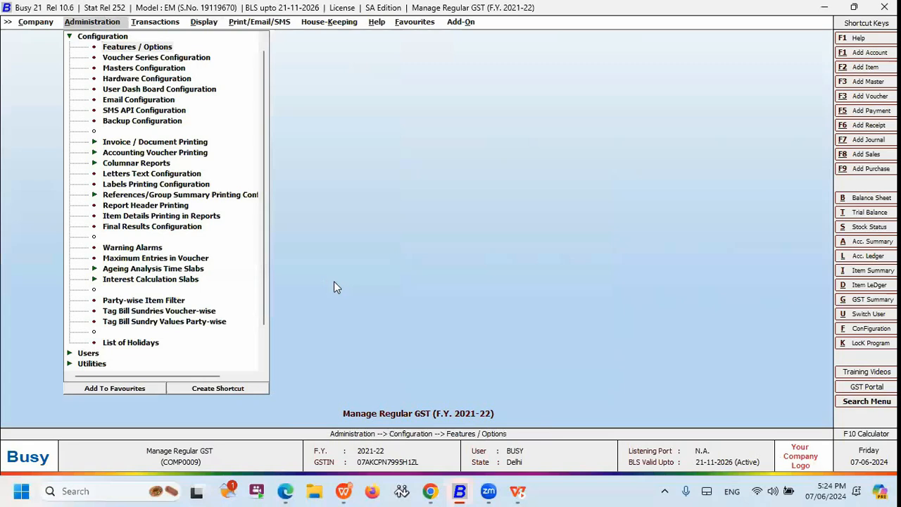
pyautogui.press('Return')
pyautogui.press('Down')
pyautogui.press('Down')
pyautogui.press('Down')
pyautogui.press('Down')
pyautogui.press('Down')
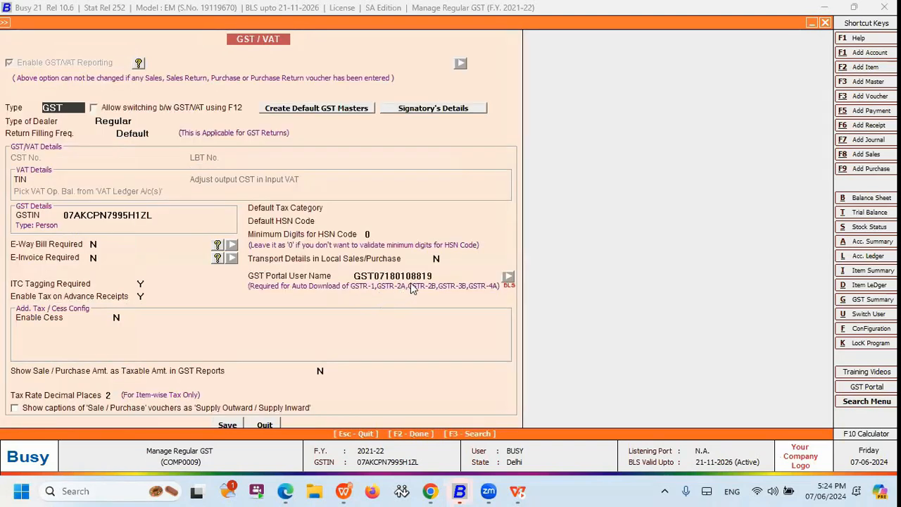
pyautogui.press('Return')
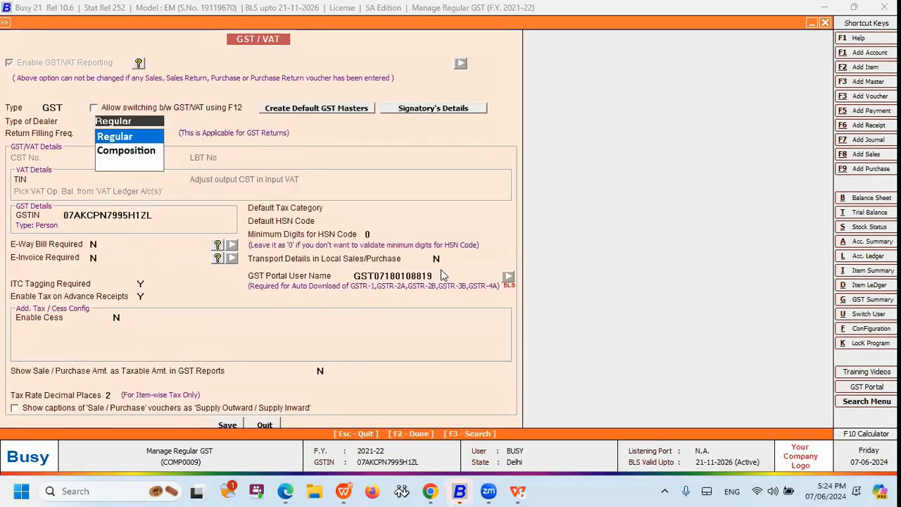
pyautogui.click(442, 275)
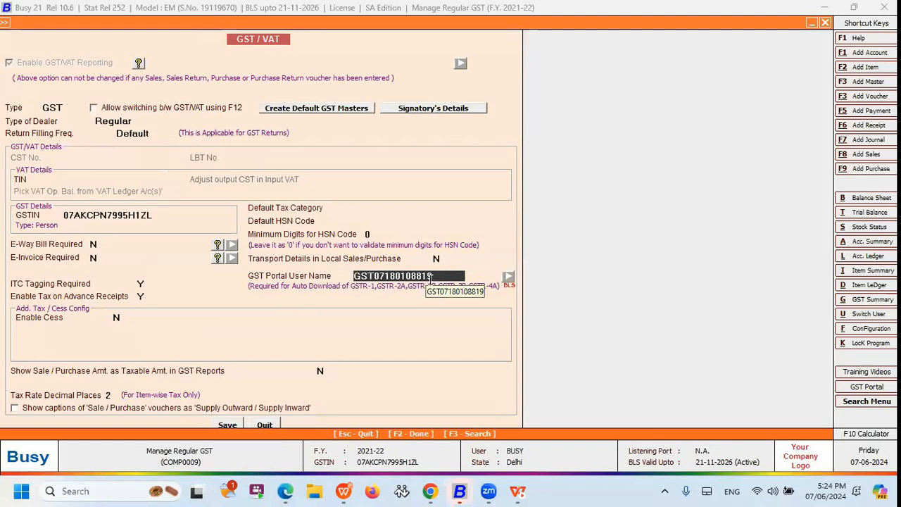
pyautogui.moveTo(431, 276); pyautogui.dragTo(356, 292)
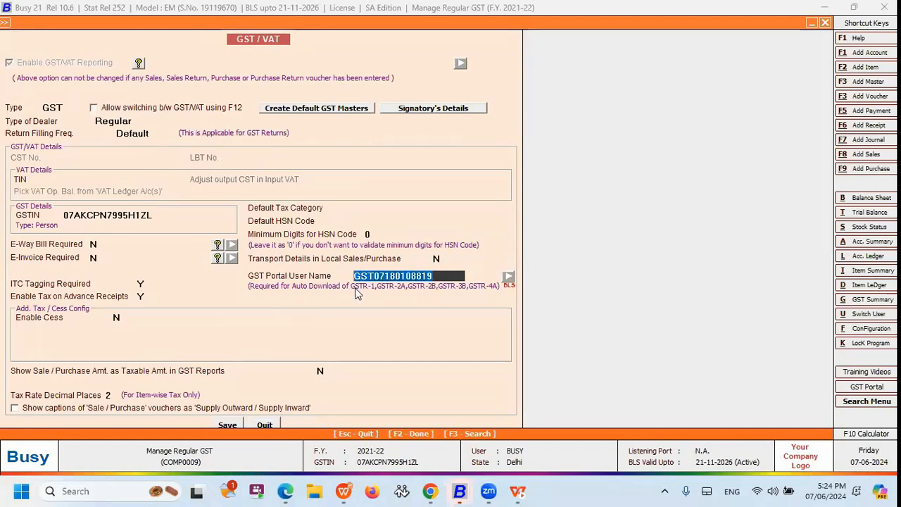
pyautogui.click(158, 217)
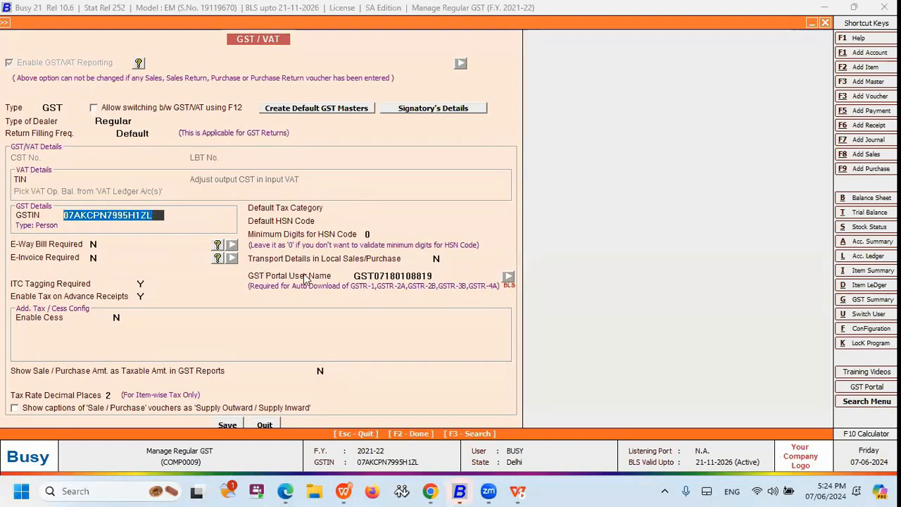
pyautogui.press('Escape')
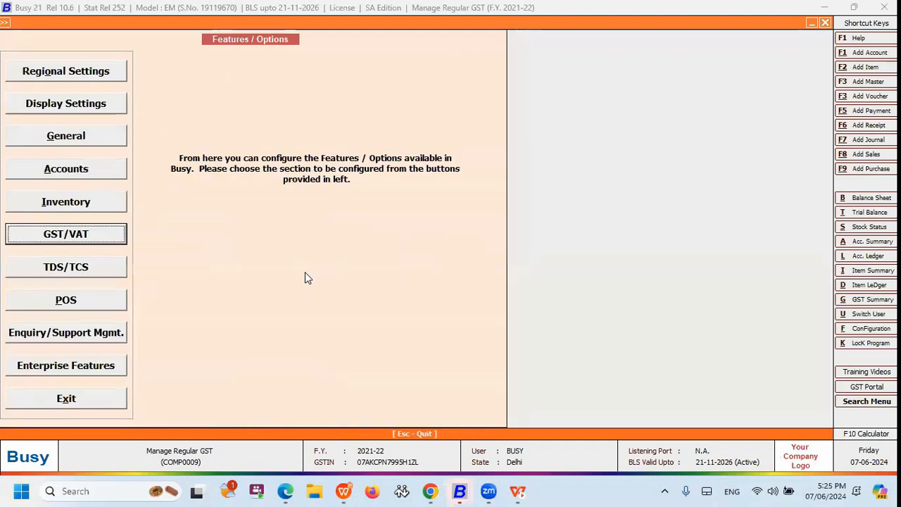
pyautogui.press('Escape')
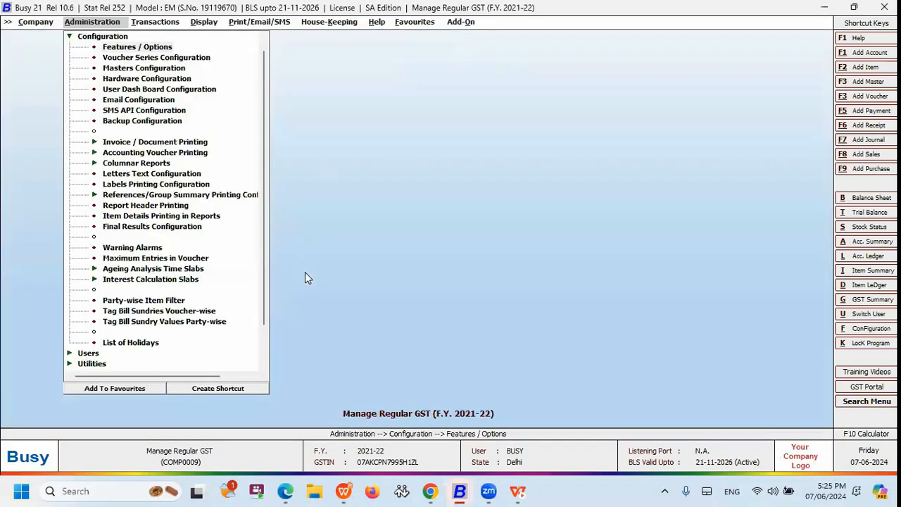
# Step: Open the IFF eReturn from GST Returns and choose Direct Upload over JSON and CSV File
pyautogui.press('Right')
pyautogui.press('Right')
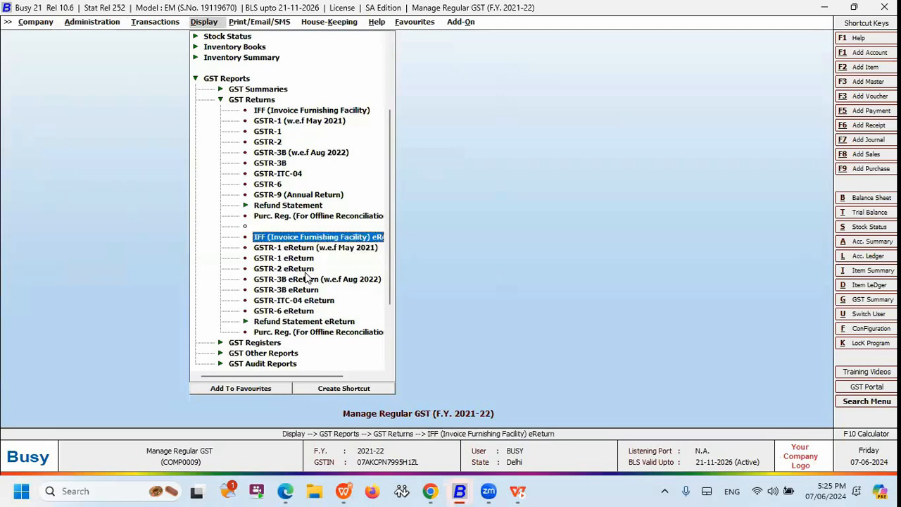
pyautogui.press('Return')
pyautogui.press('Escape')
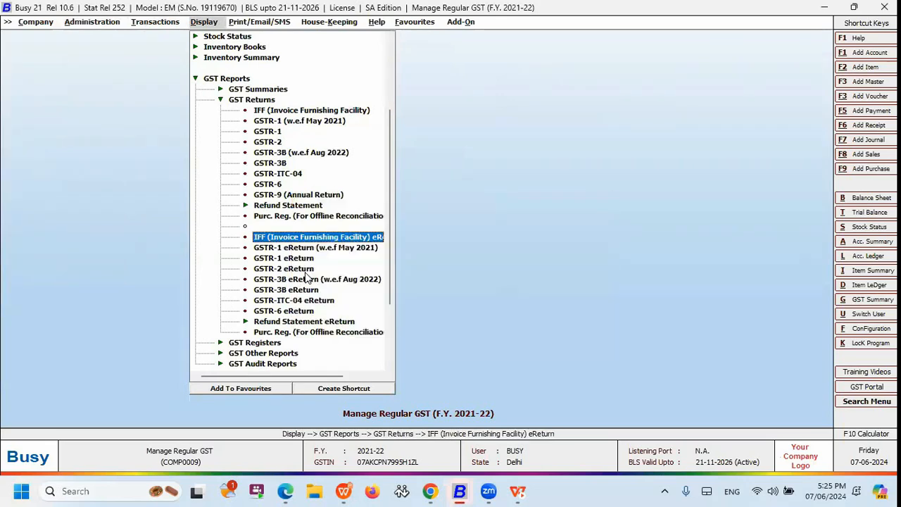
pyautogui.press('Return')
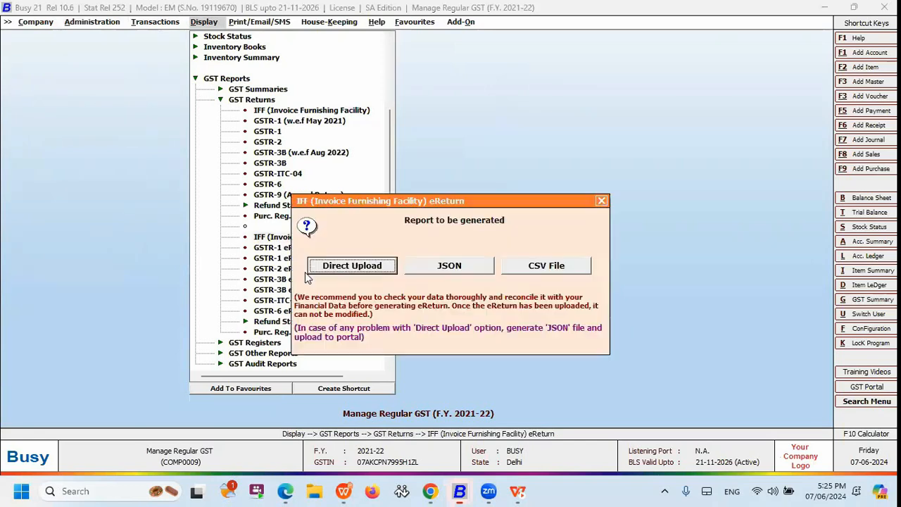
pyautogui.press('Right')
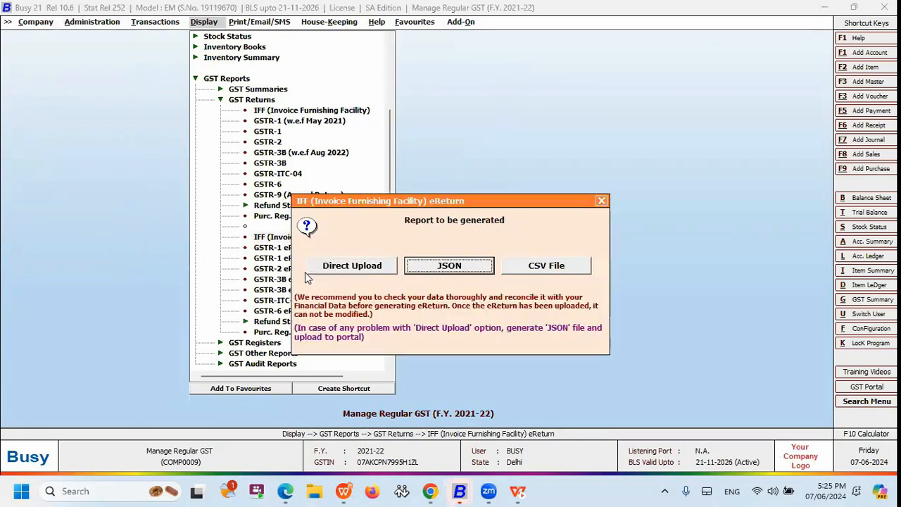
pyautogui.press('Right')
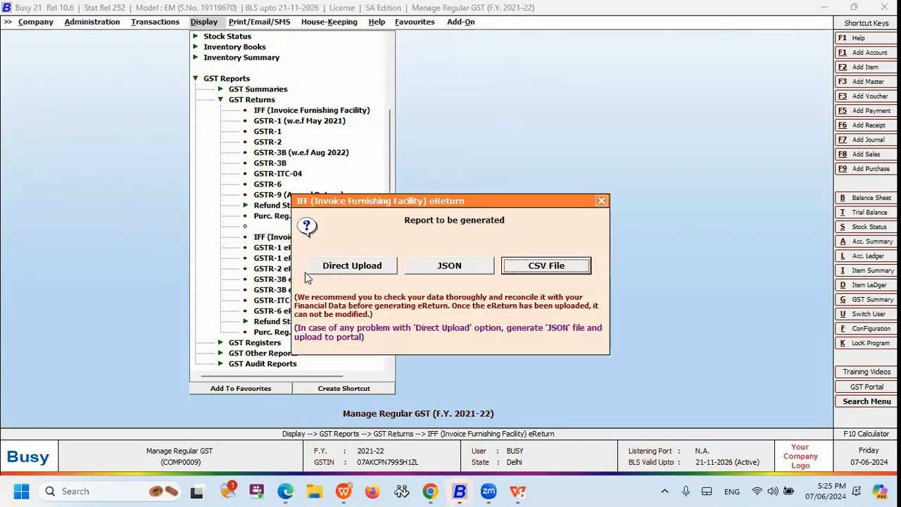
pyautogui.press('Left')
pyautogui.press('Left')
pyautogui.click(305, 271)
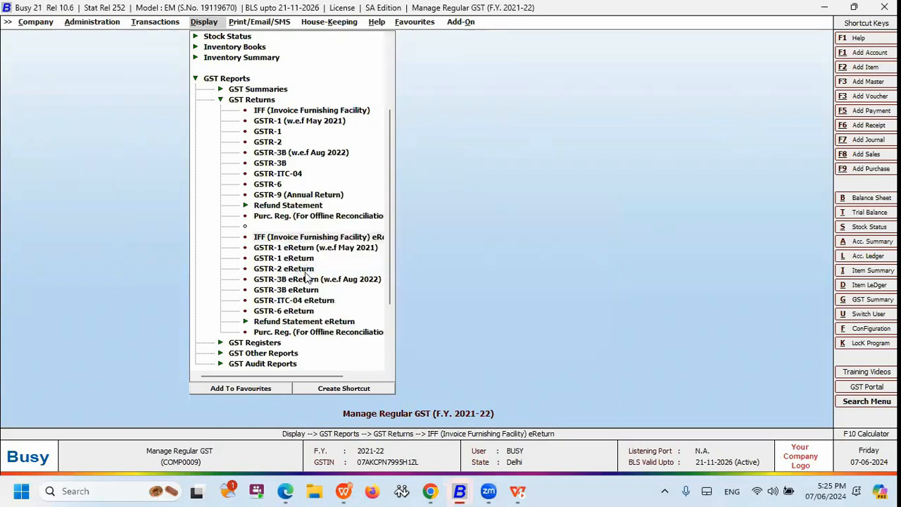
# Step: Confirm the IFF period 01-04-2021 to 31-12-2021, run the error check, abort it, and close the form
pyautogui.press('Return')
pyautogui.press('Return')
pyautogui.press('Return')
pyautogui.press('Return')
pyautogui.press('Return')
pyautogui.press('Return')
pyautogui.press('Return')
pyautogui.press('Return')
pyautogui.press('Escape')
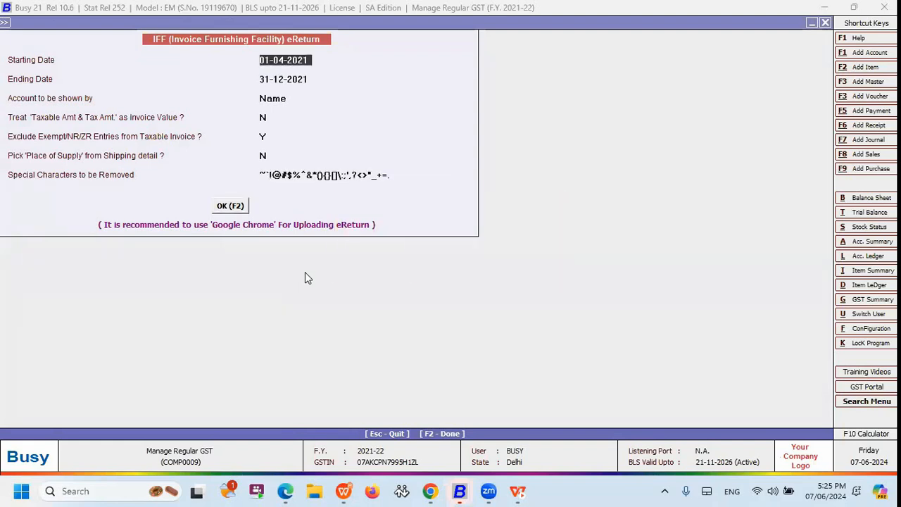
pyautogui.press('F2')
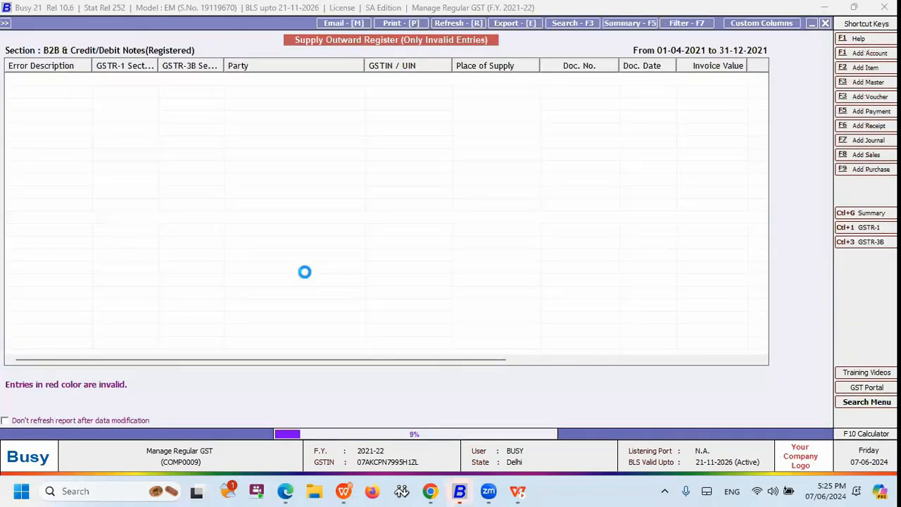
pyautogui.press('Escape')
pyautogui.press('Return')
pyautogui.press('Escape')
pyautogui.press('F2')
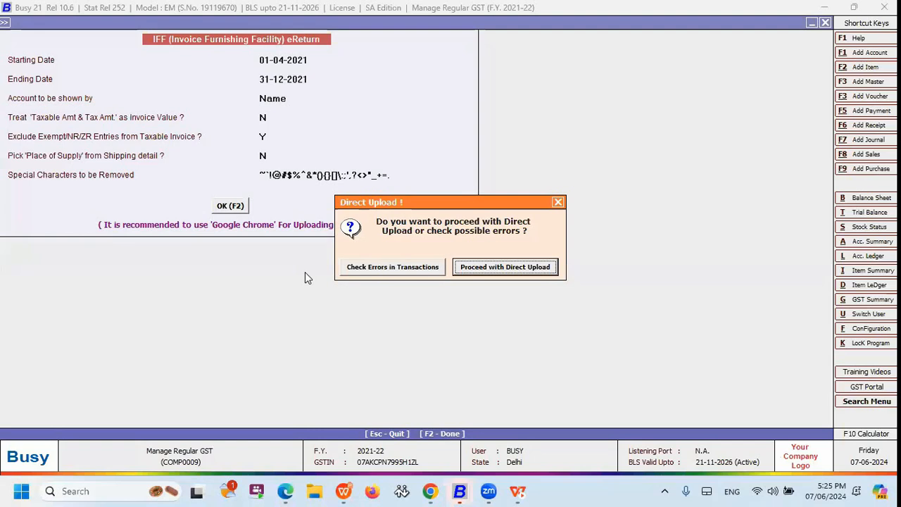
pyautogui.press('Escape')
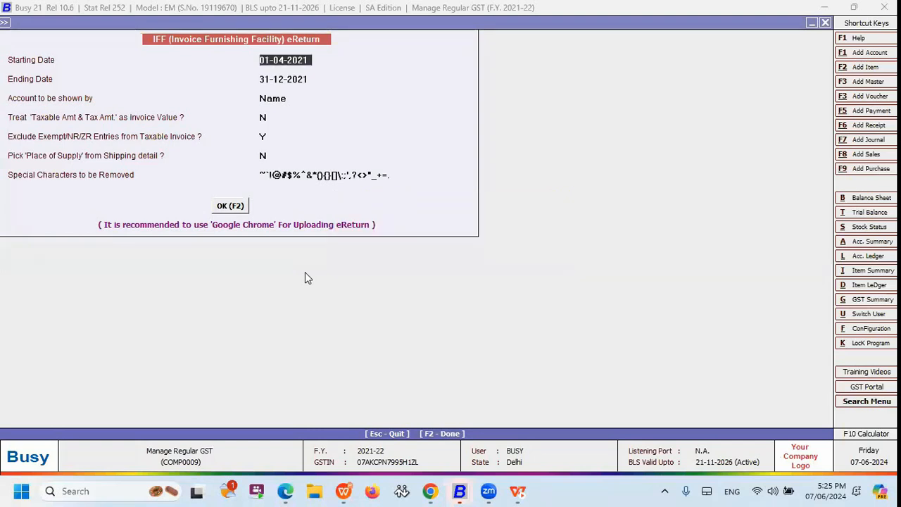
pyautogui.press('Escape')
pyautogui.press('Escape')
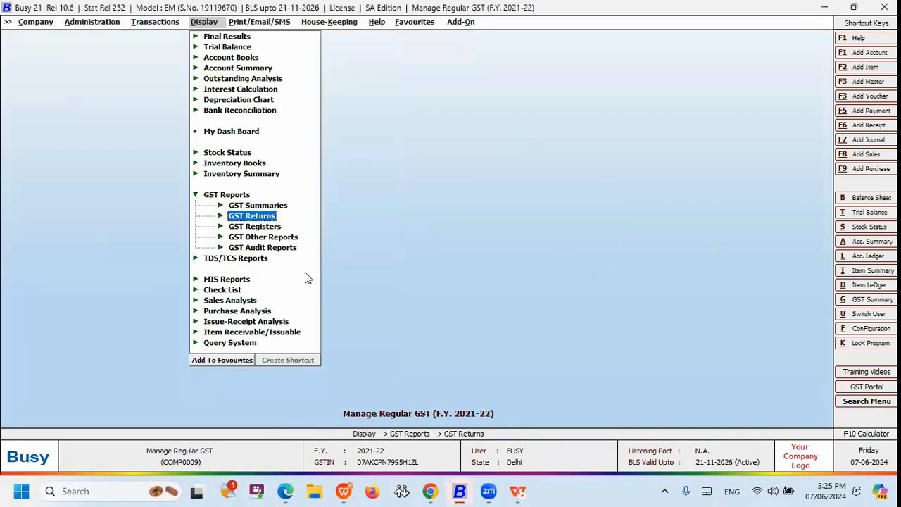
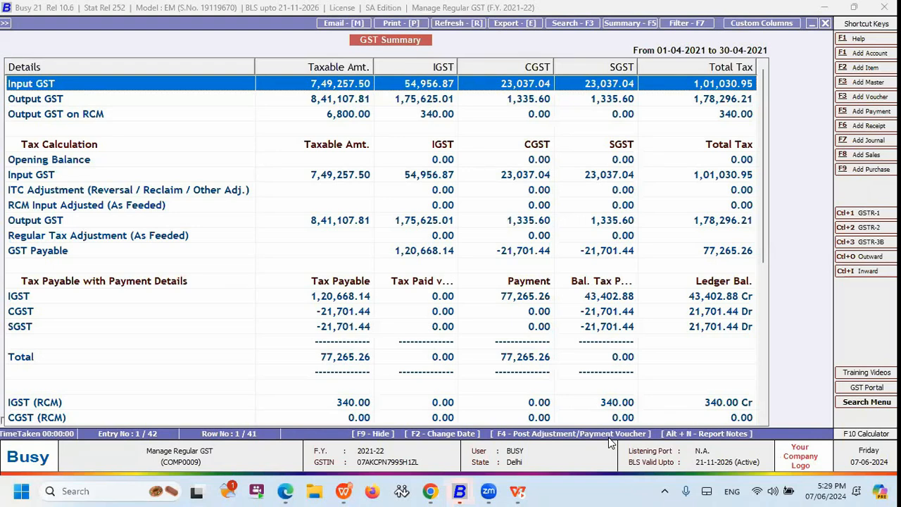
# Step: Step through the GST Summary rows from Output GST down to the tax payable Total
pyautogui.press('Down')
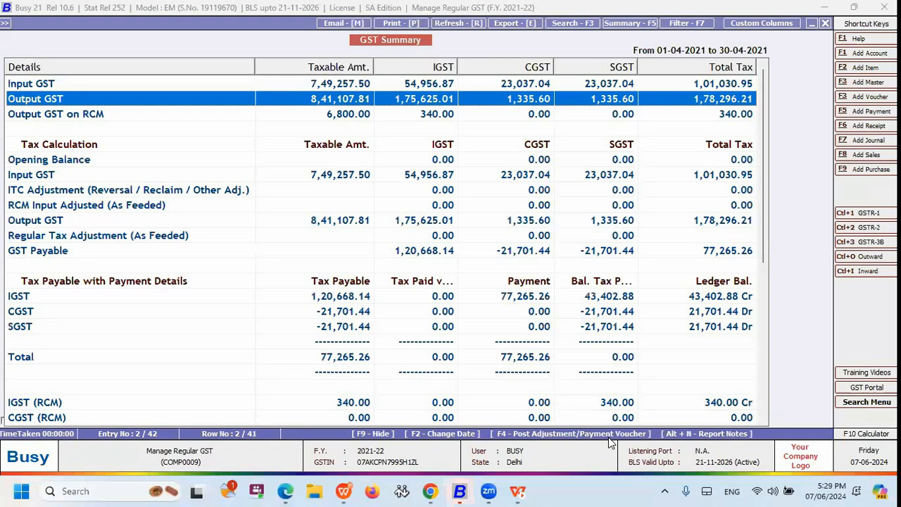
pyautogui.press('Down')
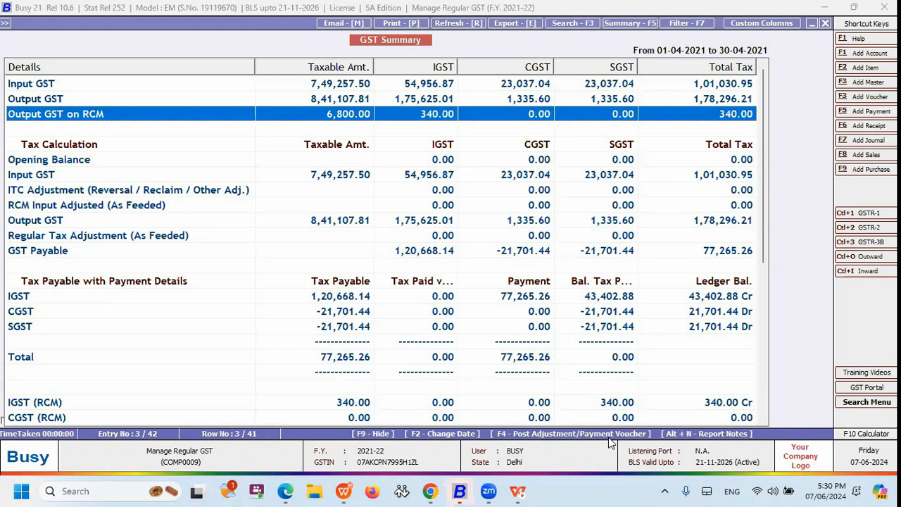
pyautogui.press('Down')
pyautogui.press('Down')
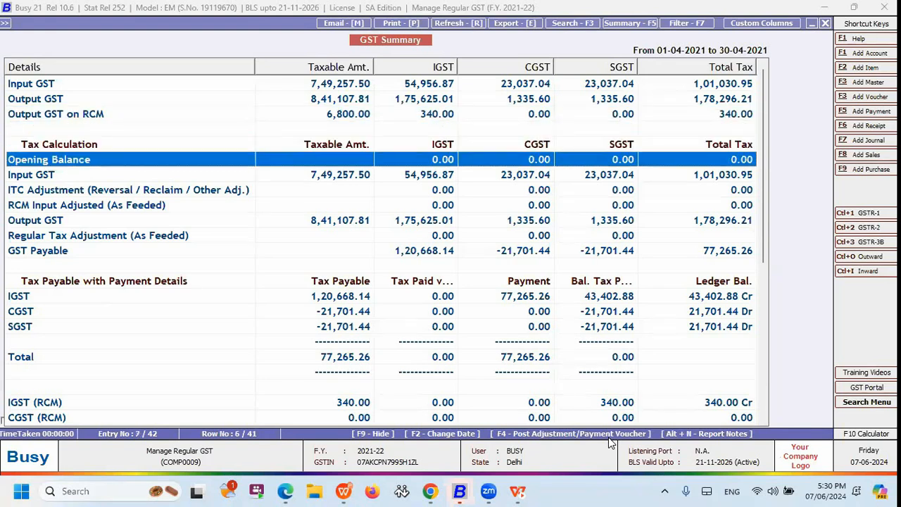
pyautogui.press('Down')
pyautogui.press('Down')
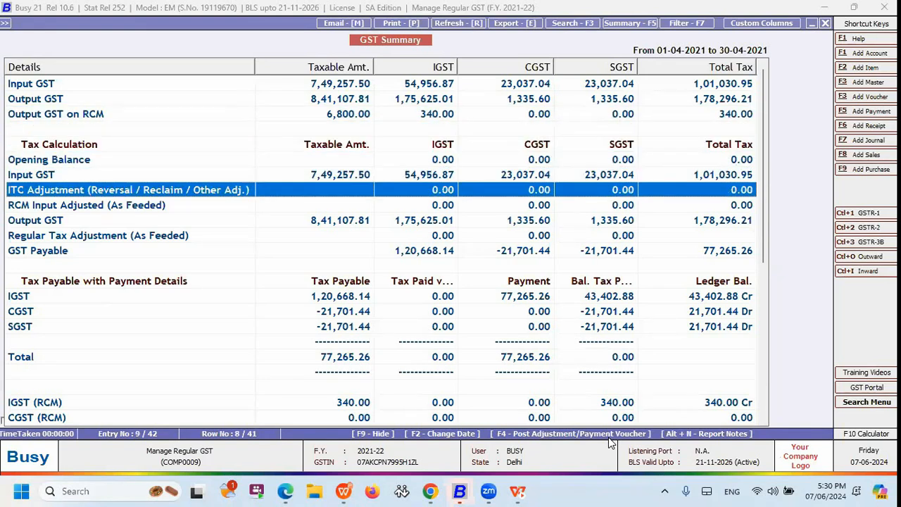
pyautogui.press('Down')
pyautogui.press('Down')
pyautogui.press('Down')
pyautogui.press('Down')
pyautogui.press('Up')
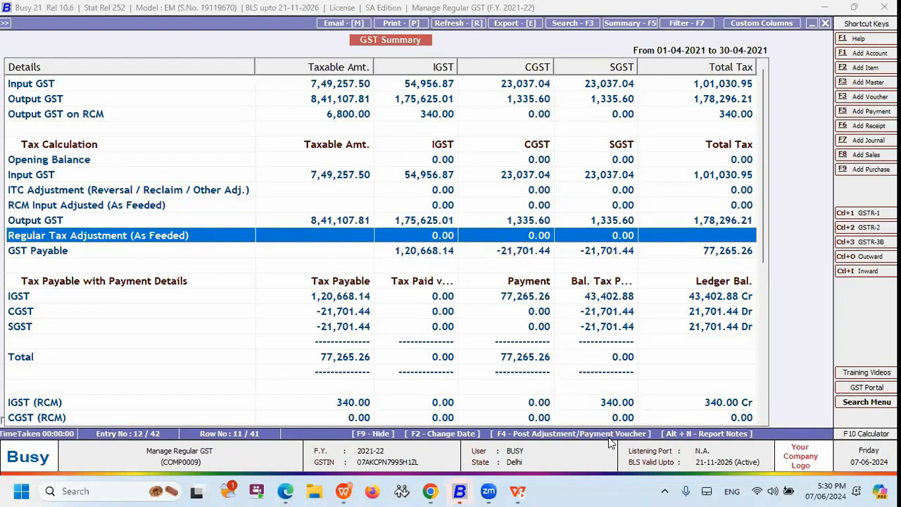
pyautogui.press('Down')
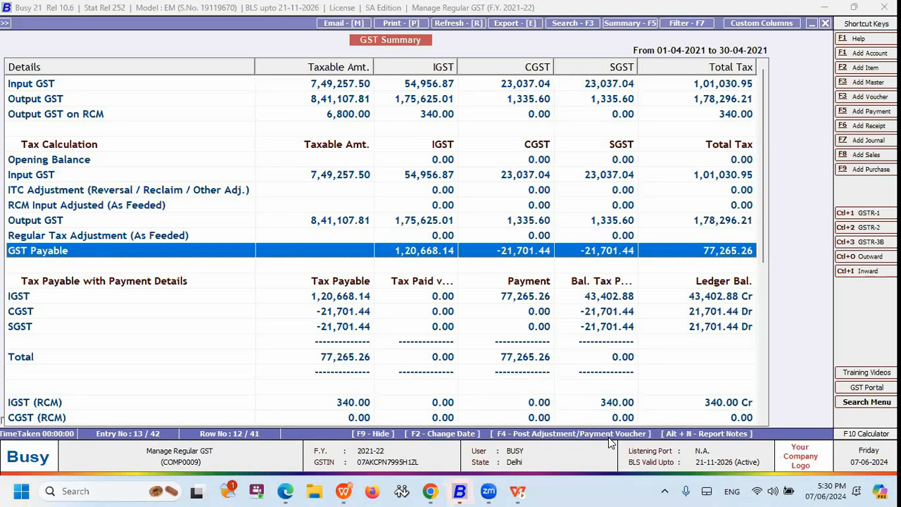
pyautogui.press('Down')
pyautogui.press('Down')
pyautogui.press('Down')
pyautogui.press('Down')
pyautogui.press('Down')
pyautogui.press('Down')
pyautogui.press('Down')
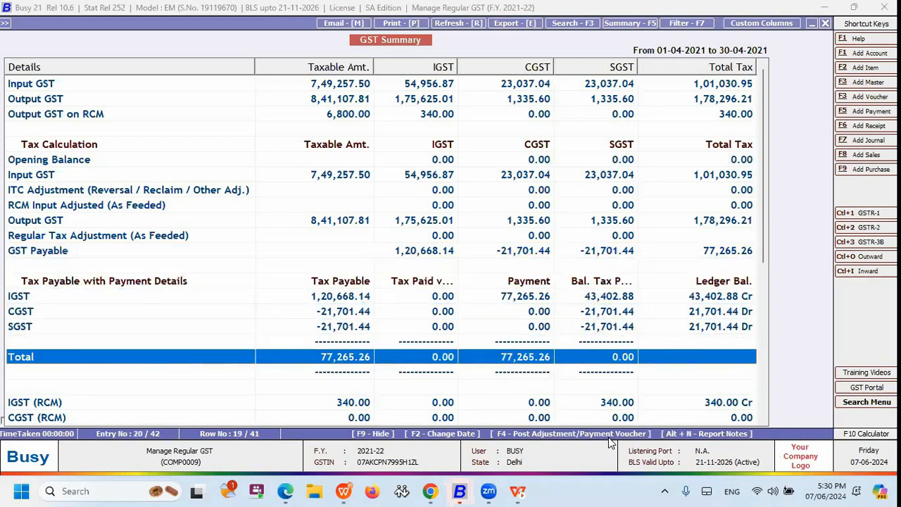
# Step: Return to the top Input GST row and bring up the Post Adjustment/Payment Voucher choices with F4
pyautogui.press('Up')
pyautogui.press('Up')
pyautogui.press('Up')
pyautogui.press('Down')
pyautogui.press('Up')
pyautogui.press('Up')
pyautogui.press('Down')
pyautogui.press('Down')
pyautogui.press('Down')
pyautogui.press('Down')
pyautogui.press('Down')
pyautogui.press('Down')
pyautogui.press('Down')
pyautogui.press('Down')
pyautogui.press('Down')
pyautogui.press('Down')
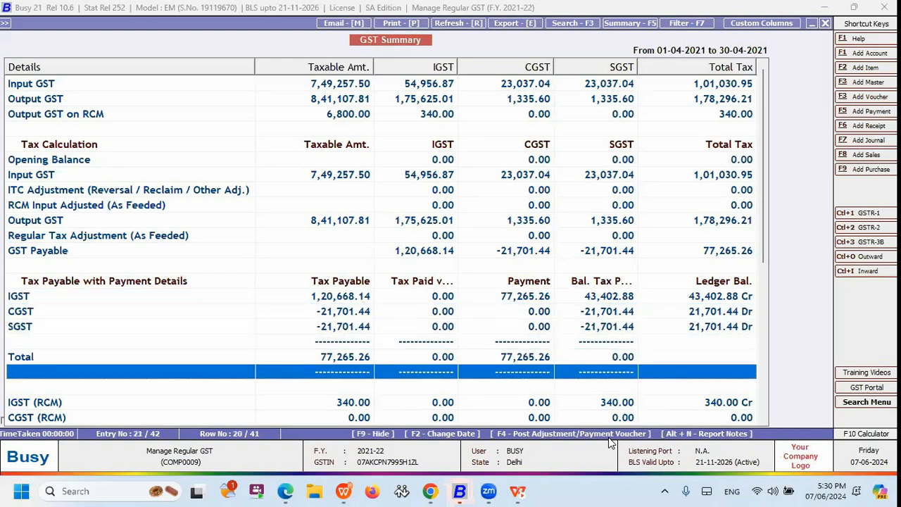
pyautogui.press('Up')
pyautogui.press('Up')
pyautogui.press('Up')
pyautogui.press('Up')
pyautogui.press('Up')
pyautogui.press('Up')
pyautogui.press('Up')
pyautogui.press('Up')
pyautogui.press('Up')
pyautogui.press('Up')
pyautogui.press('Up')
pyautogui.press('Up')
pyautogui.press('Up')
pyautogui.press('Up')
pyautogui.press('Up')
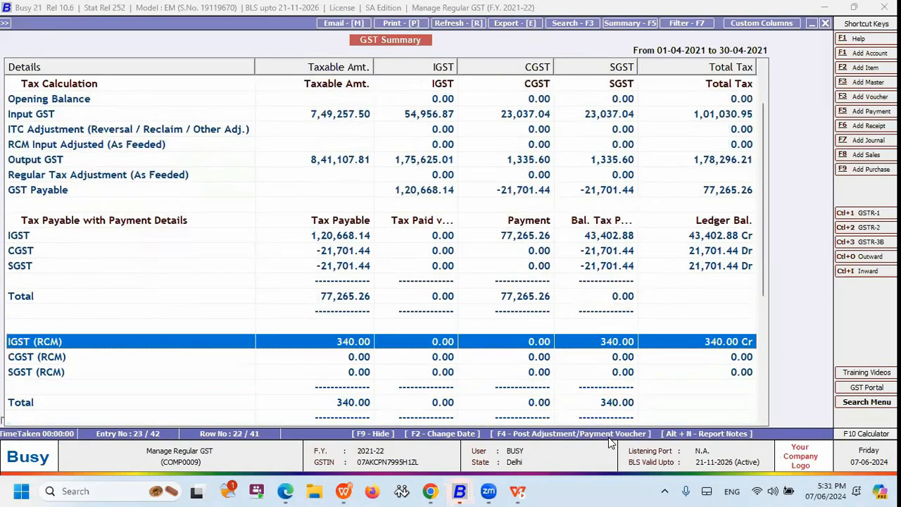
pyautogui.press('Up')
pyautogui.press('Up')
pyautogui.press('Up')
pyautogui.press('Up')
pyautogui.press('Up')
pyautogui.press('Up')
pyautogui.press('Up')
pyautogui.press('Up')
pyautogui.press('Up')
pyautogui.press('Up')
pyautogui.press('Up')
pyautogui.press('Up')
pyautogui.press('Up')
pyautogui.press('Up')
pyautogui.press('Up')
pyautogui.press('Up')
pyautogui.press('Up')
pyautogui.press('Up')
pyautogui.press('Up')
pyautogui.press('Up')
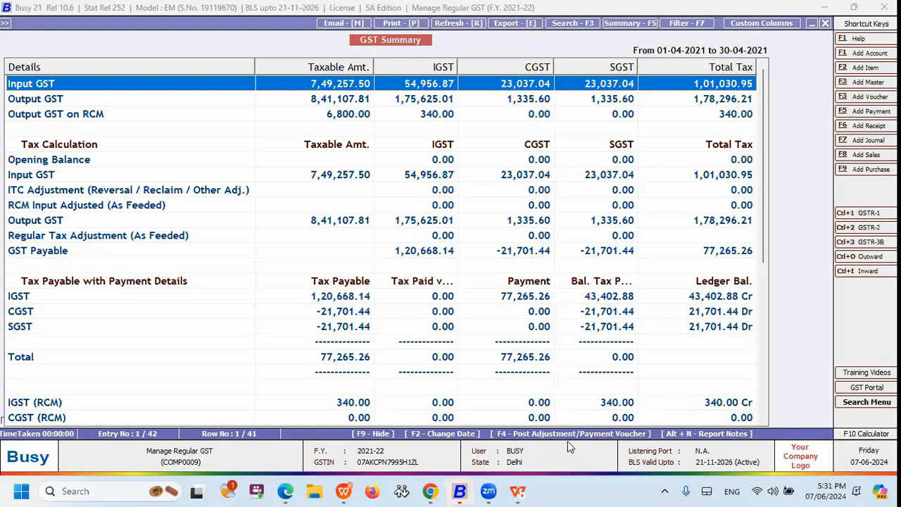
pyautogui.press('F4')
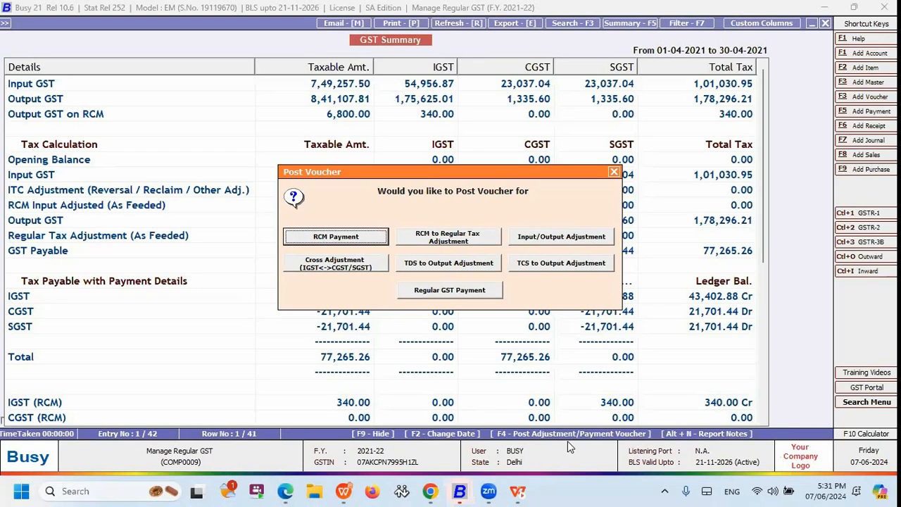
# Step: Generate an RCM Payment journal, Main series, 30-04-2021, debiting IGST Output (RCM), crediting Igst Payable, no narration
pyautogui.press('Return')
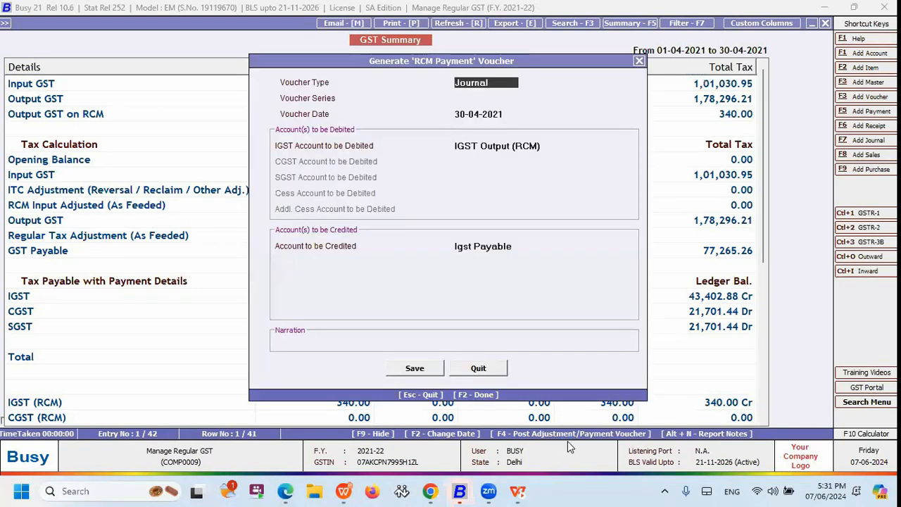
pyautogui.press('Return')
pyautogui.press('Return')
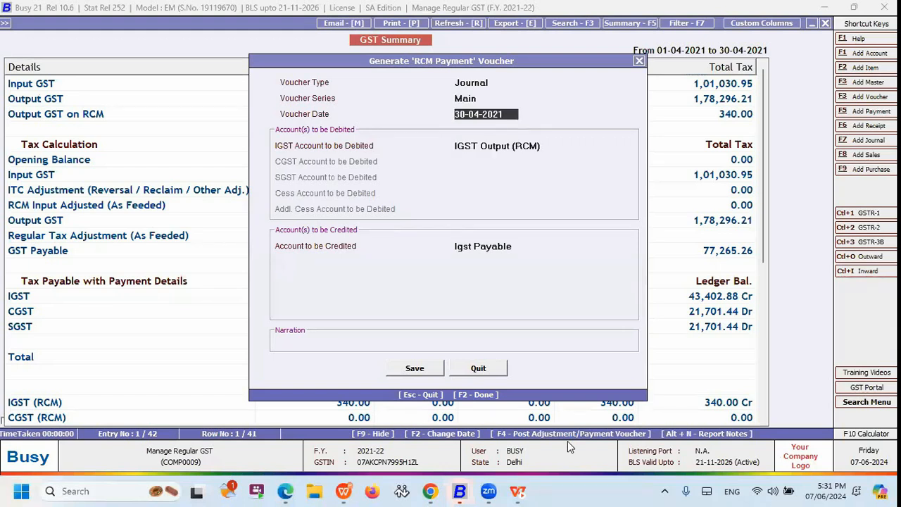
pyautogui.press('Return')
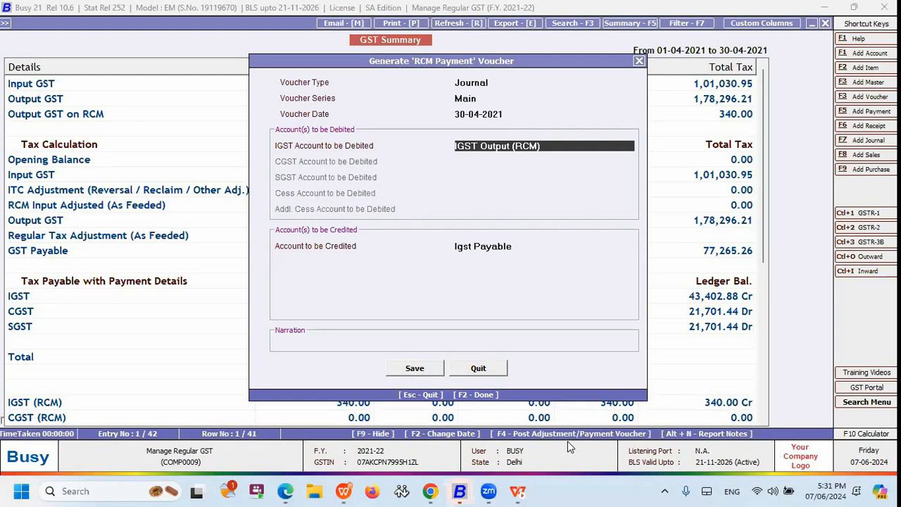
pyautogui.press('Return')
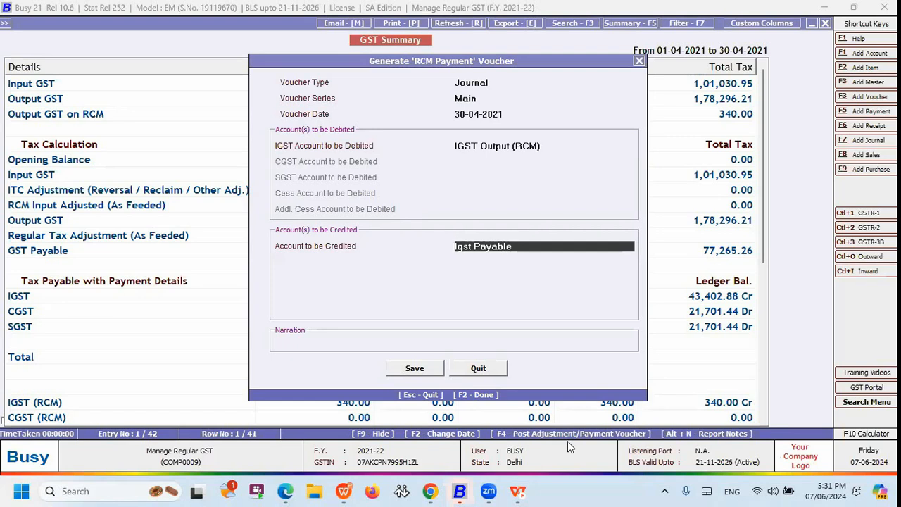
pyautogui.press('Return')
pyautogui.press('Up')
pyautogui.press('Return')
pyautogui.press('Up')
pyautogui.press('Return')
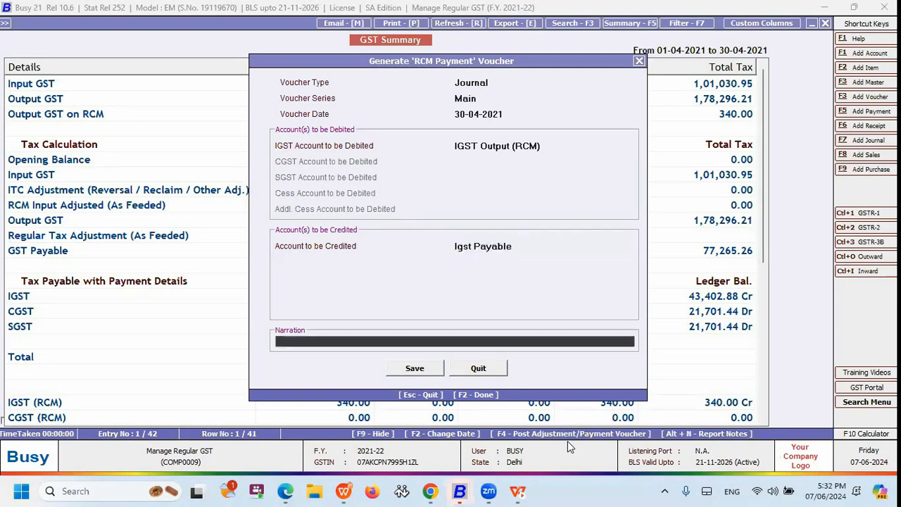
pyautogui.press('Return')
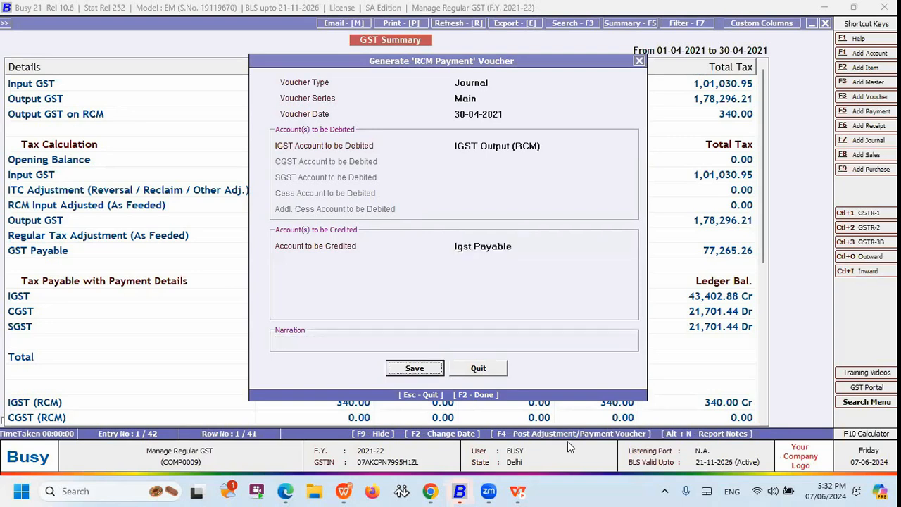
pyautogui.press('Return')
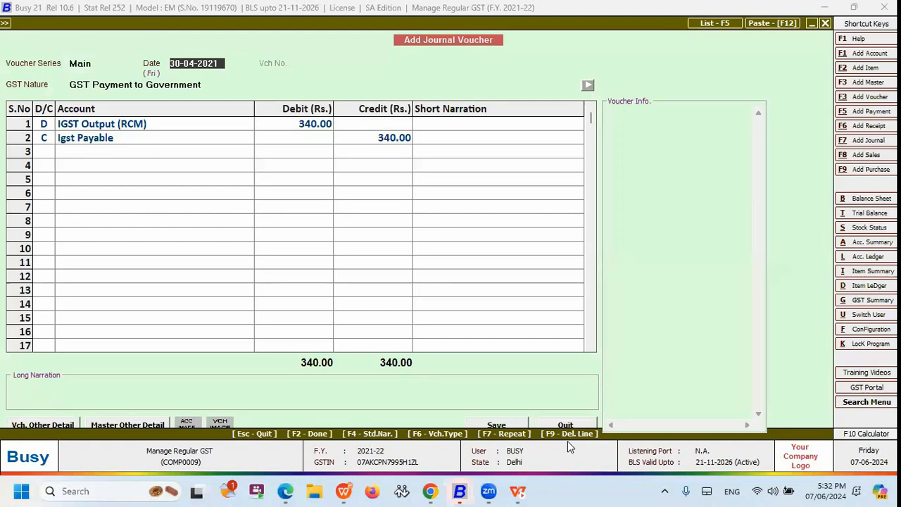
# Step: Change the journal's credited account from Igst Payable to Bank Charges for 340.00
pyautogui.press('Return')
pyautogui.press('Return')
pyautogui.press('Return')
pyautogui.press('Return')
pyautogui.press('Return')
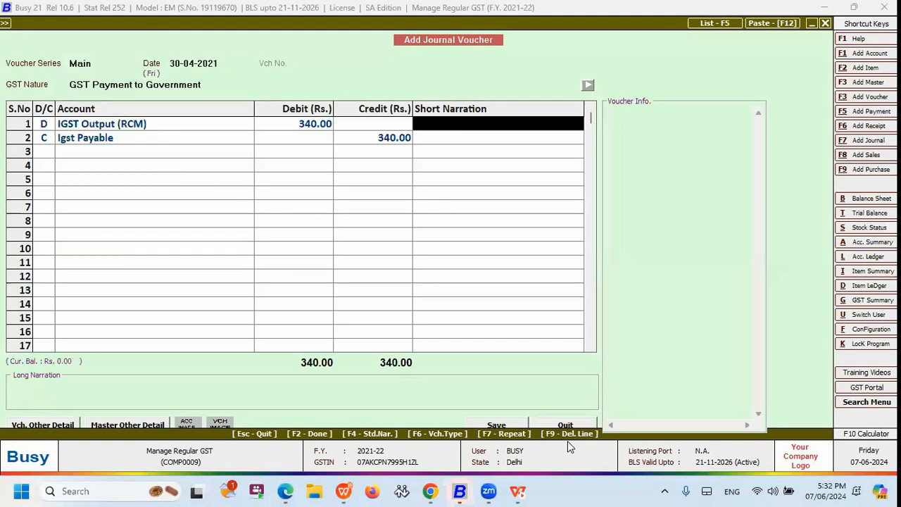
pyautogui.press('Return')
pyautogui.press('Return')
pyautogui.write('sb')
pyautogui.press('BackSpace')
pyautogui.press('BackSpace')
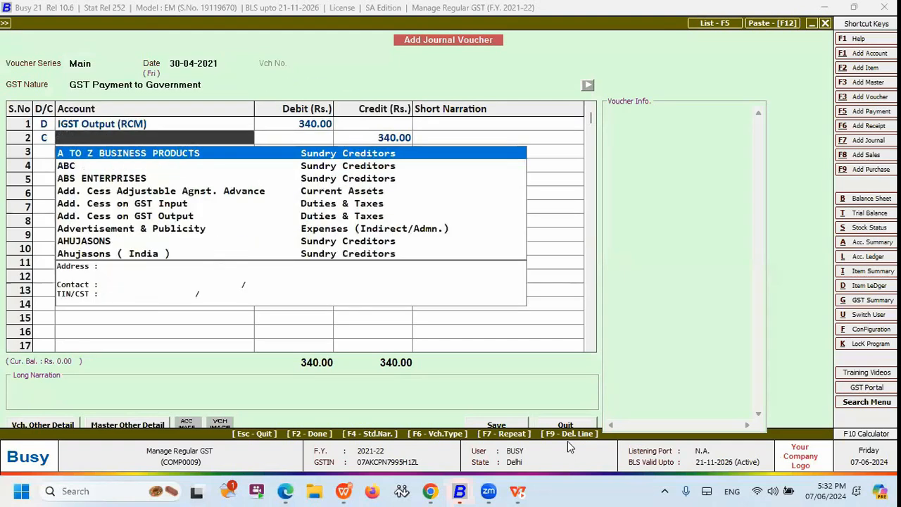
pyautogui.write('ban')
pyautogui.press('Return')
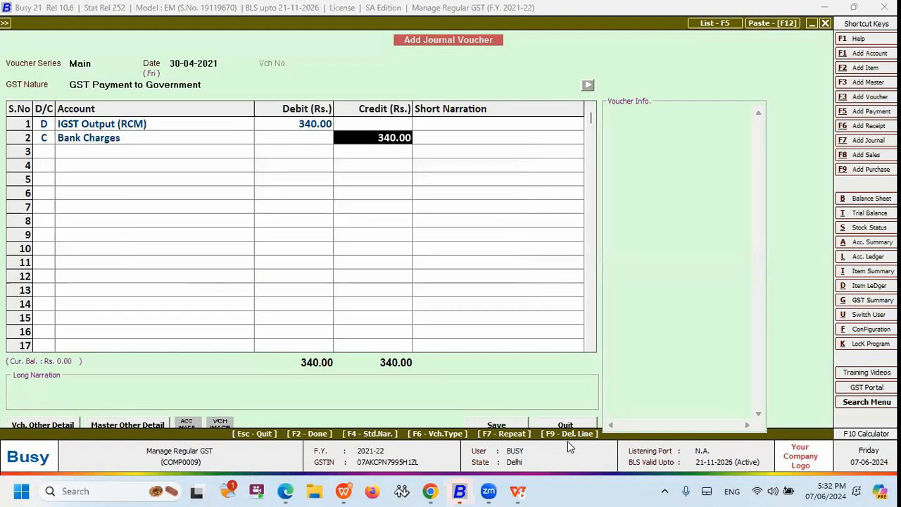
pyautogui.press('Return')
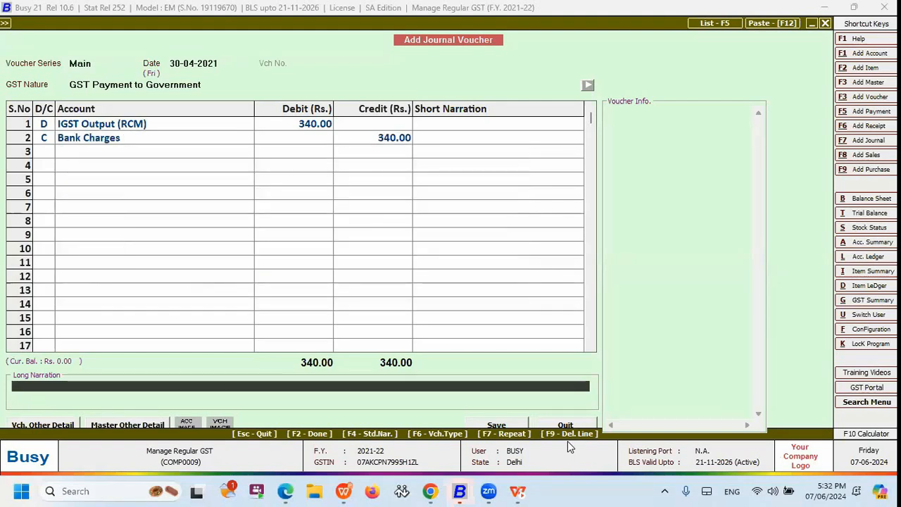
# Step: Fill GST Payment Details as RCM Payment with 340.00 IGST and save the voucher
pyautogui.press('Return')
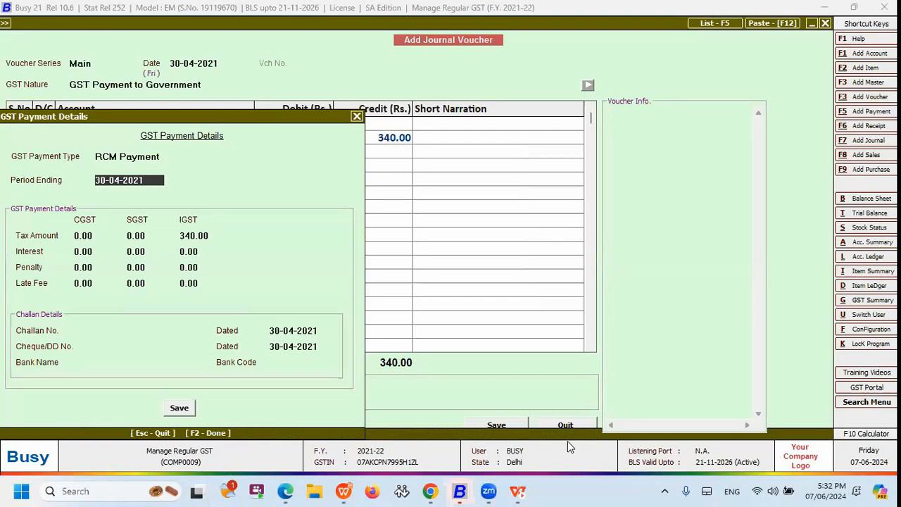
pyautogui.press('Up')
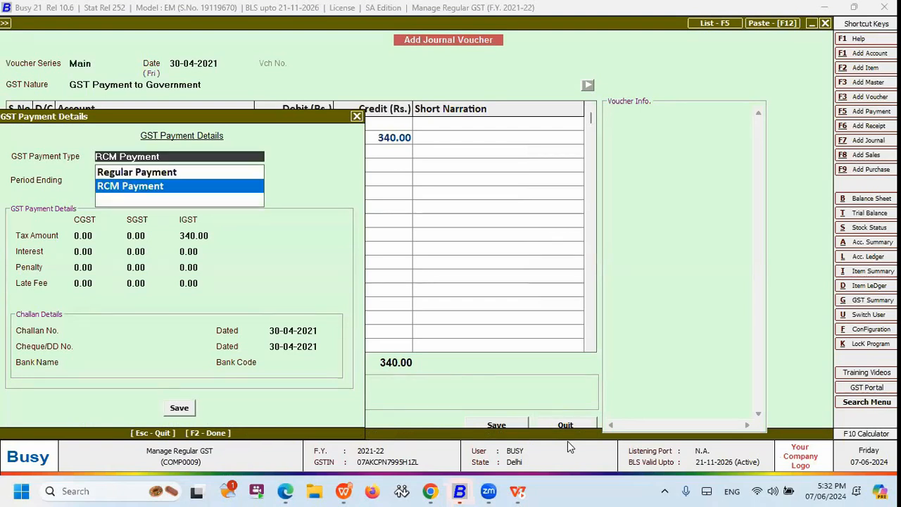
pyautogui.press('Return')
pyautogui.press('Up')
pyautogui.press('Up')
pyautogui.press('Down')
pyautogui.press('Return')
pyautogui.press('Return')
pyautogui.press('Return')
pyautogui.press('Return')
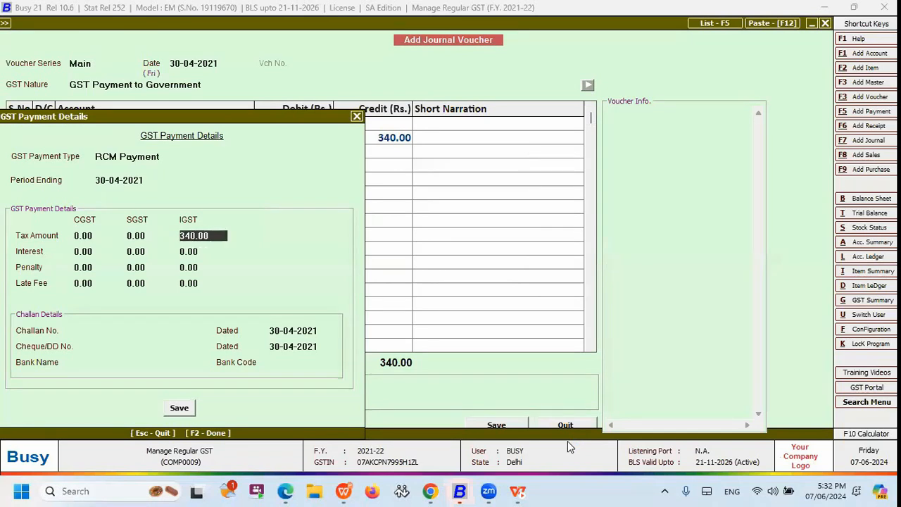
pyautogui.press('Return')
pyautogui.press('Return')
pyautogui.press('Return')
pyautogui.press('Return')
pyautogui.press('Return')
pyautogui.press('Return')
pyautogui.press('Return')
pyautogui.press('Return')
pyautogui.press('Return')
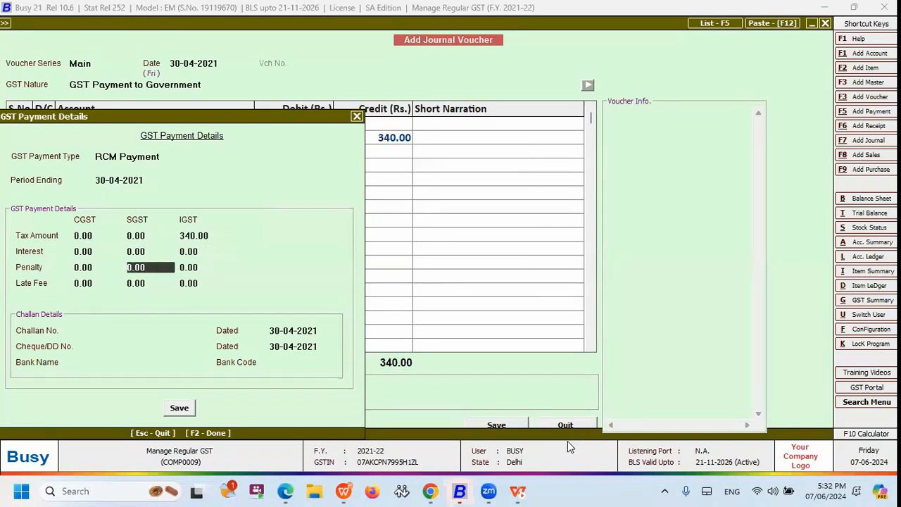
pyautogui.press('Return')
pyautogui.press('Return')
pyautogui.press('Return')
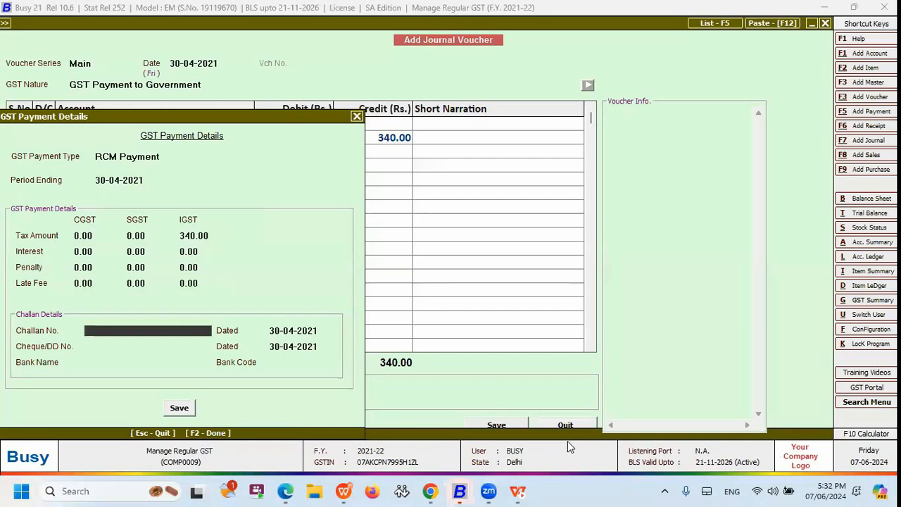
pyautogui.press('Return')
pyautogui.press('Return')
pyautogui.press('Return')
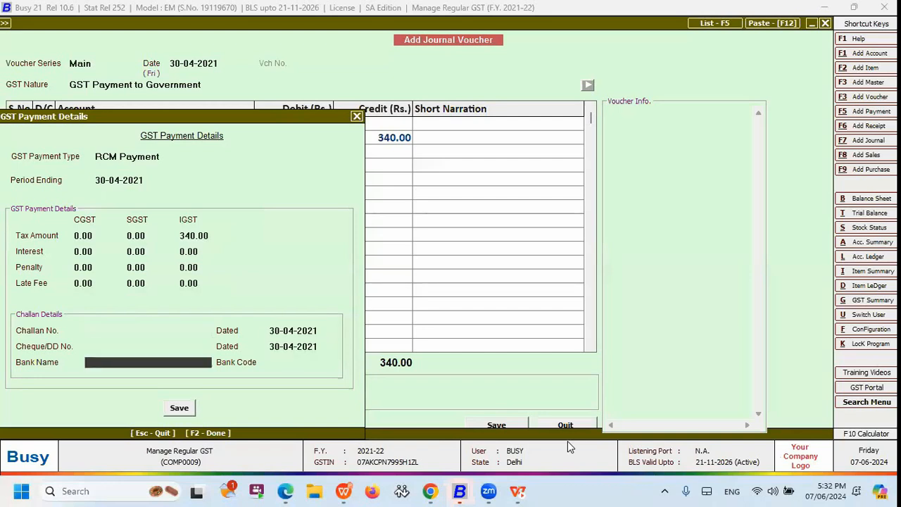
pyautogui.press('Return')
pyautogui.press('Return')
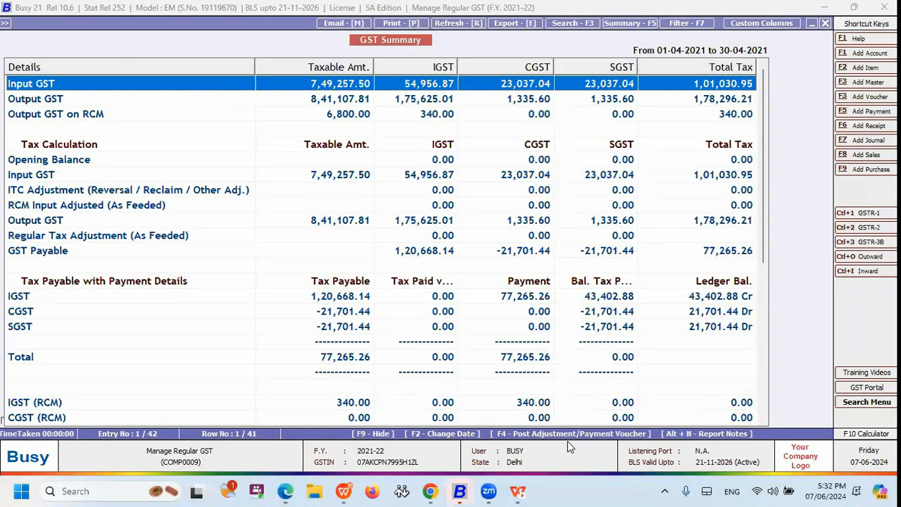
# Step: Set up an RCM to Regular Tax Adjustment voucher in the Main series
pyautogui.press('F4')
pyautogui.press('Right')
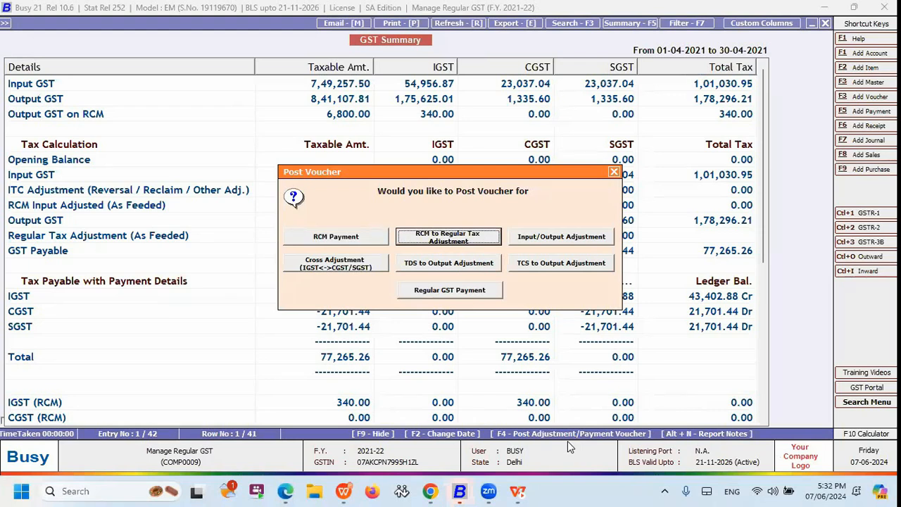
pyautogui.press('Return')
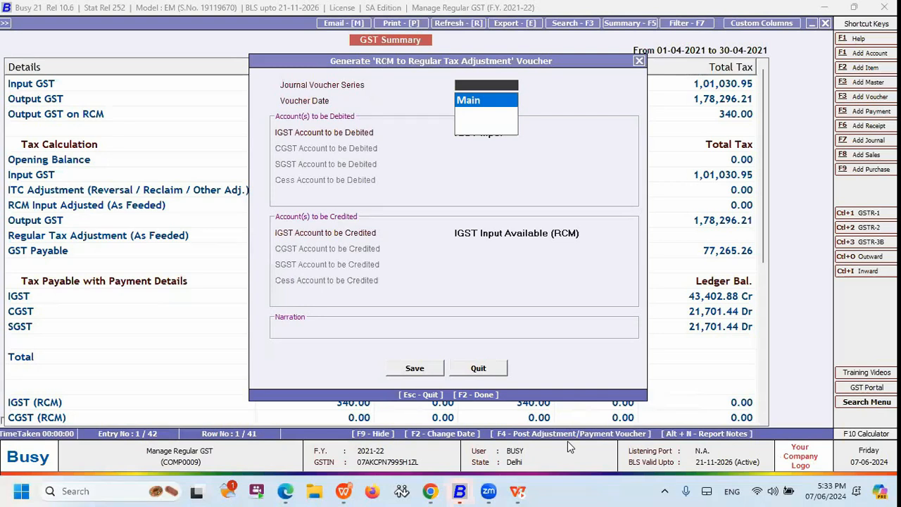
pyautogui.press('Return')
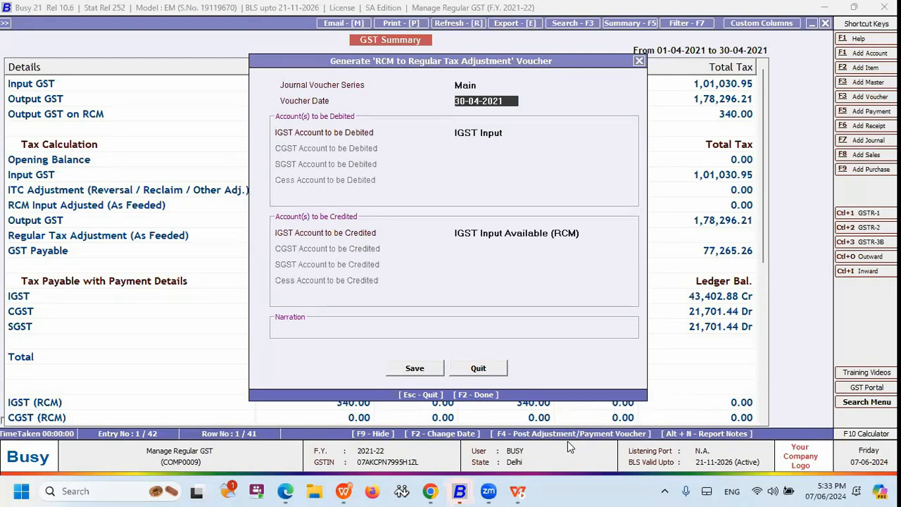
pyautogui.press('Return')
pyautogui.press('Up')
pyautogui.press('Up')
pyautogui.press('Return')
pyautogui.press('Return')
pyautogui.press('Return')
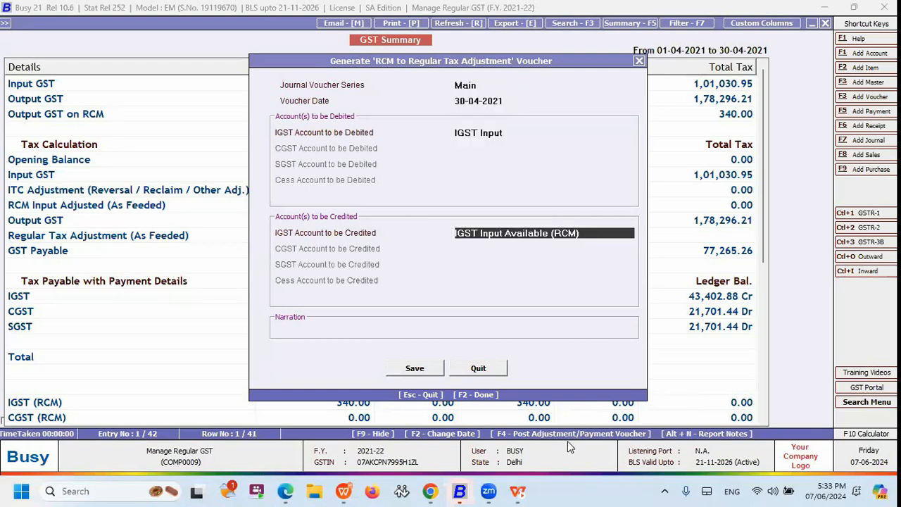
pyautogui.press('F2')
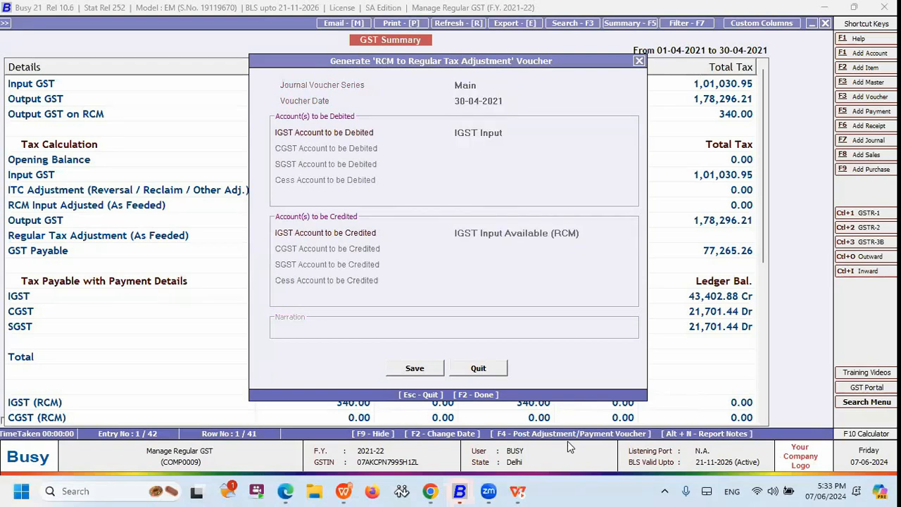
# Step: Save the journal debiting IGST Input 340.00 and crediting IGST Input Available (RCM) as GST Tax Adjustments
pyautogui.press('Return')
pyautogui.press('Return')
pyautogui.press('Return')
pyautogui.press('Return')
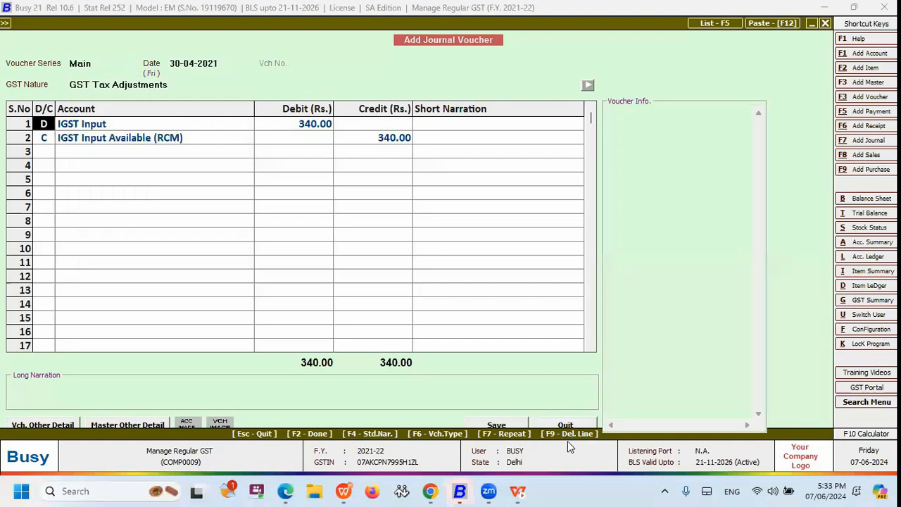
pyautogui.press('Return')
pyautogui.press('Return')
pyautogui.press('Return')
pyautogui.press('Return')
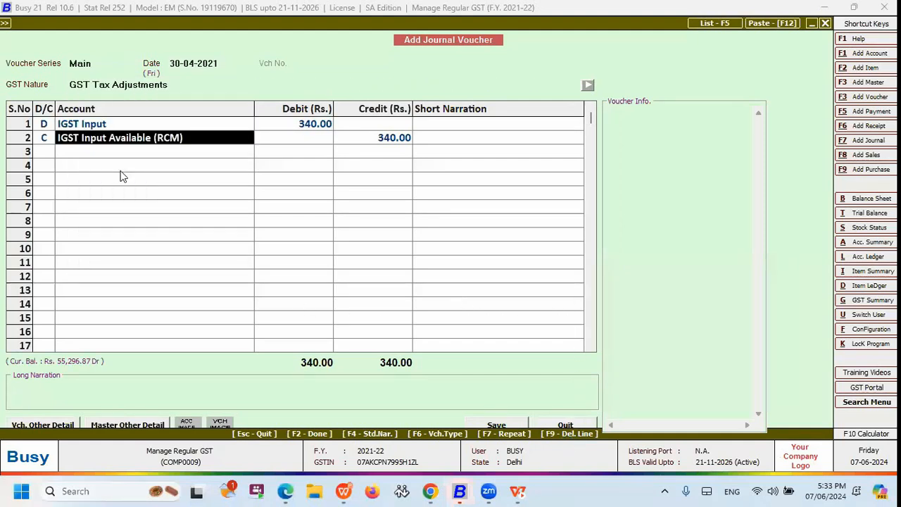
pyautogui.press('Escape')
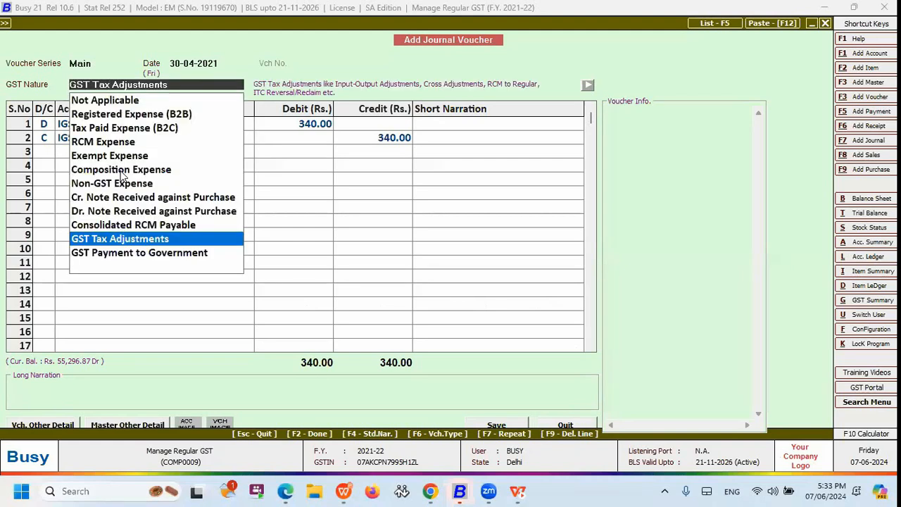
pyautogui.press('Return')
pyautogui.press('Up')
pyautogui.press('Return')
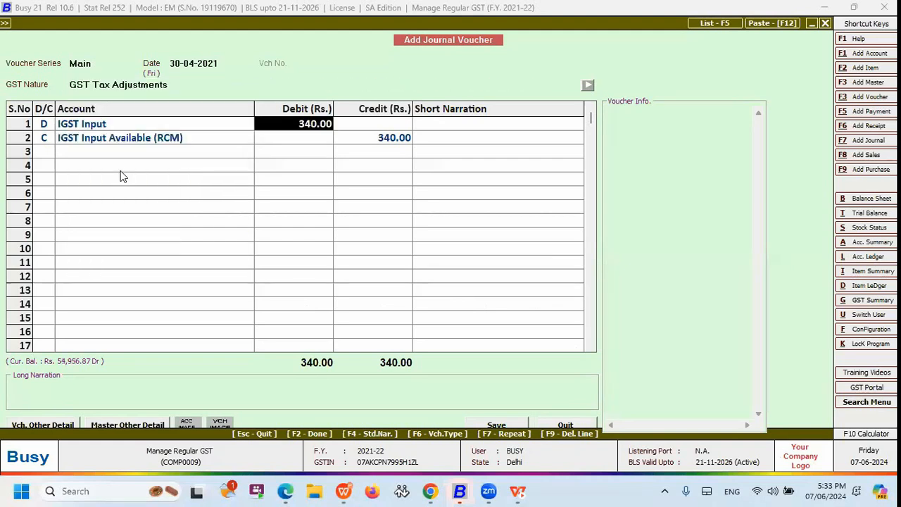
pyautogui.press('Down')
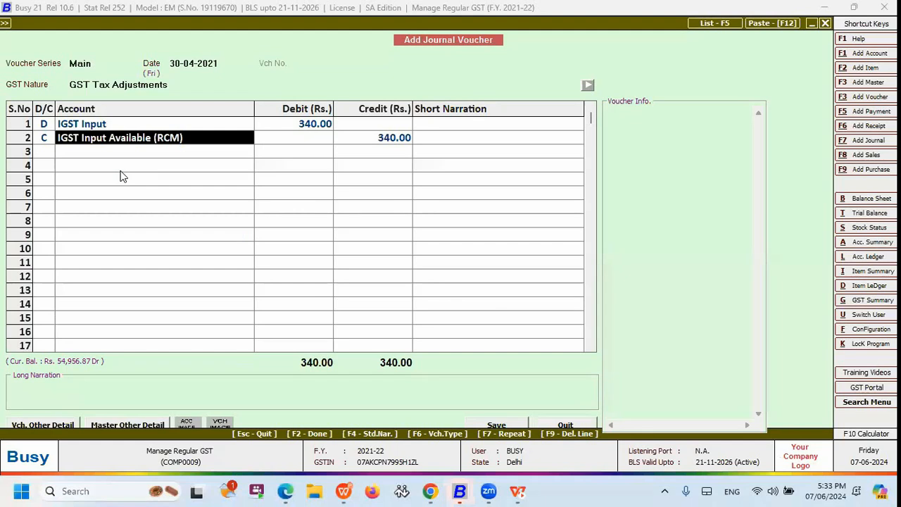
pyautogui.press('F2')
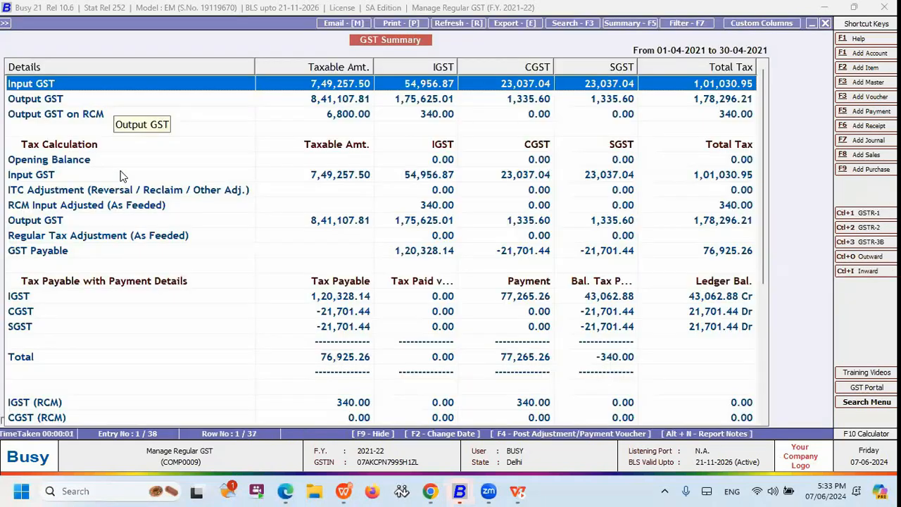
# Step: Generate the Input/Output Adjustment journal for IGST, CGST and SGST, review it under GST Tax Adjustments, then exit
pyautogui.press('F4')
pyautogui.press('Right')
pyautogui.press('Right')
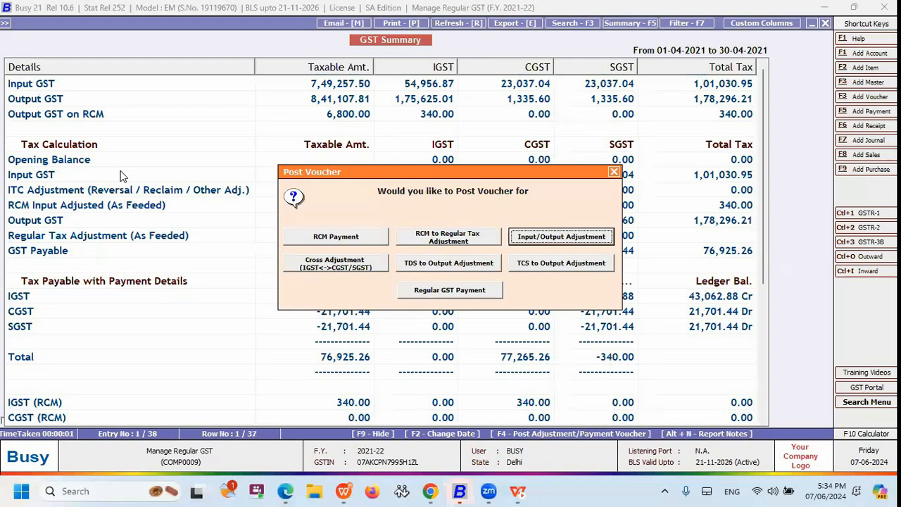
pyautogui.press('Return')
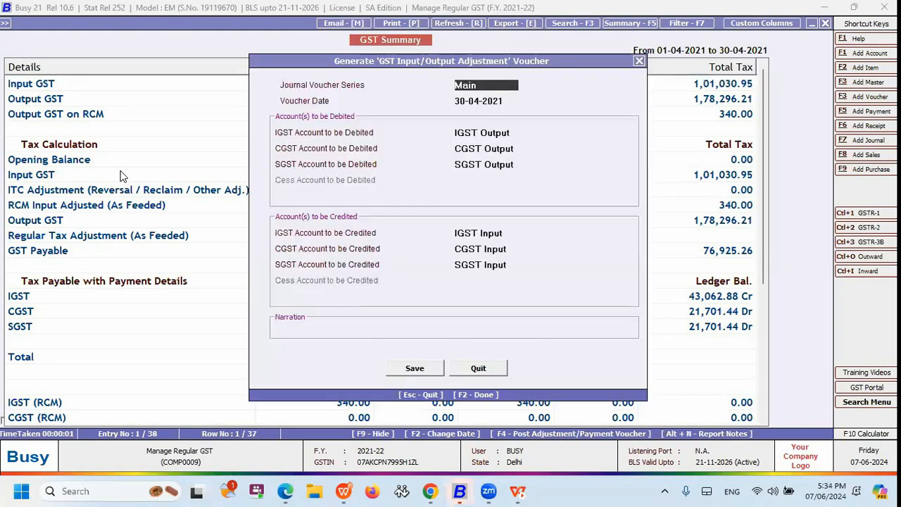
pyautogui.press('F2')
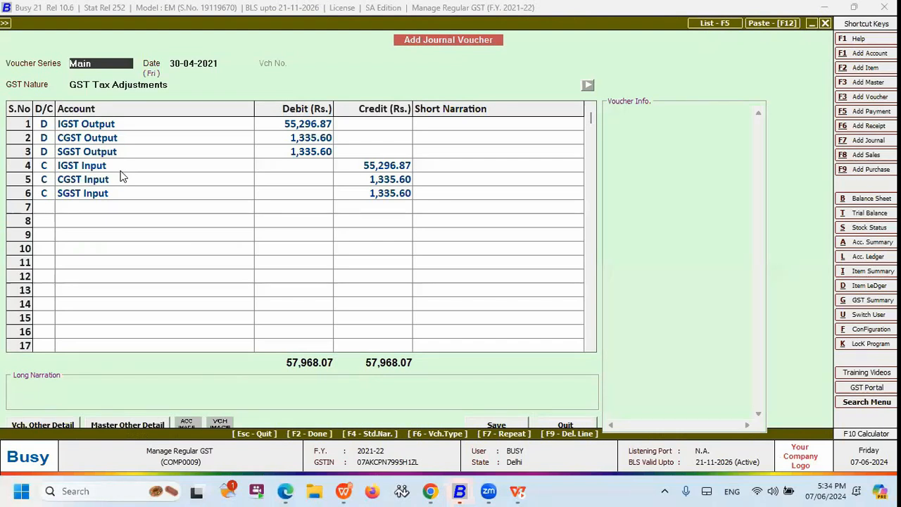
pyautogui.press('Return')
pyautogui.press('Return')
pyautogui.press('Return')
pyautogui.press('Return')
pyautogui.press('Return')
pyautogui.press('Return')
pyautogui.press('Return')
pyautogui.press('Return')
pyautogui.press('Return')
pyautogui.press('Return')
pyautogui.press('Return')
pyautogui.press('Return')
pyautogui.press('Return')
pyautogui.press('Return')
pyautogui.press('Return')
pyautogui.press('Return')
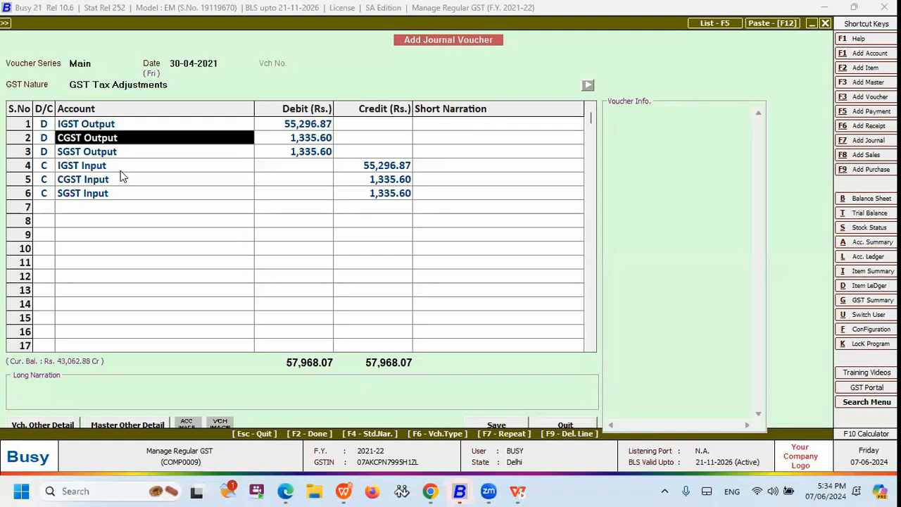
pyautogui.press('Return')
pyautogui.press('Return')
pyautogui.press('Return')
pyautogui.press('Return')
pyautogui.press('Return')
pyautogui.press('Return')
pyautogui.press('Return')
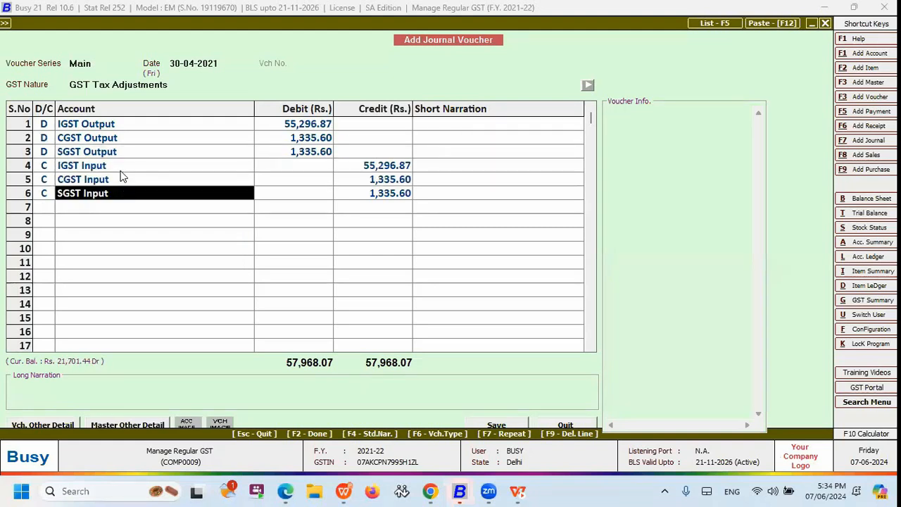
pyautogui.press('F2')
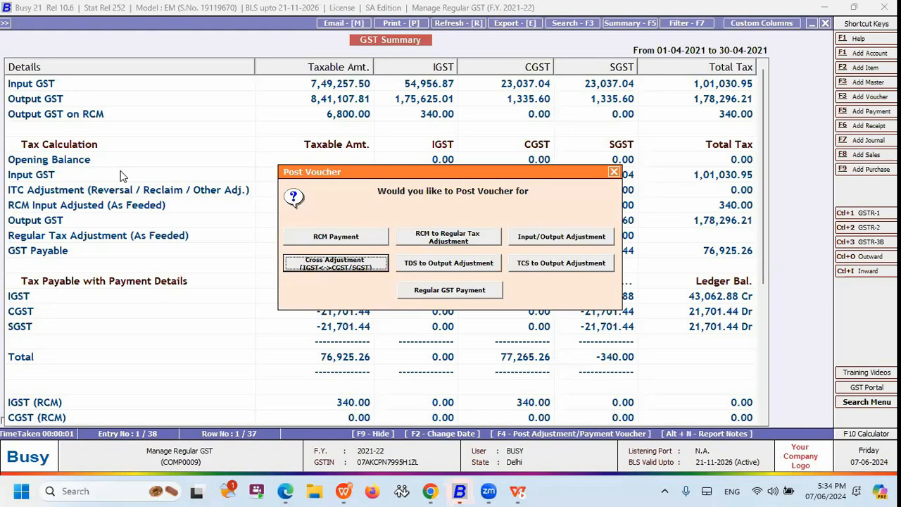
# Step: Save a cross-adjustment journal: IGST Output 43,402.88 against CGST and SGST Input at 21,701.44 each
pyautogui.press('Escape')
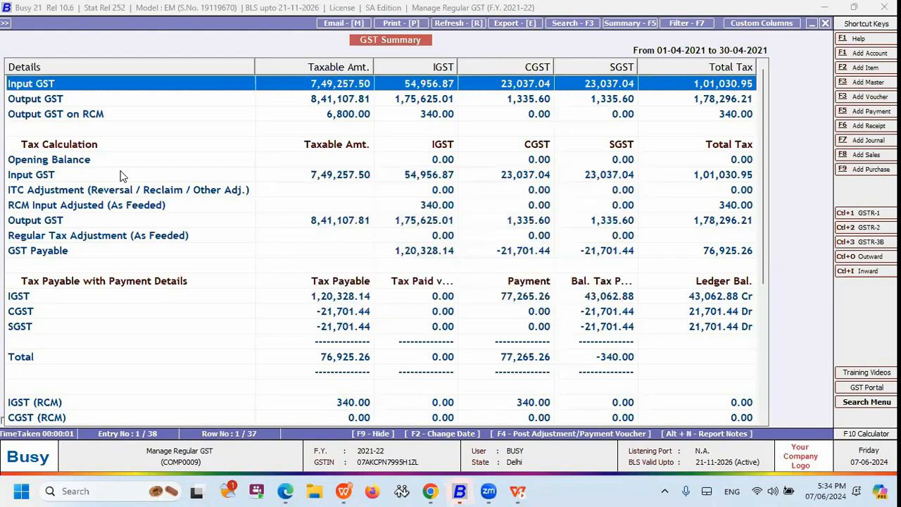
pyautogui.press('Return')
pyautogui.press('Return')
pyautogui.press('Return')
pyautogui.press('Return')
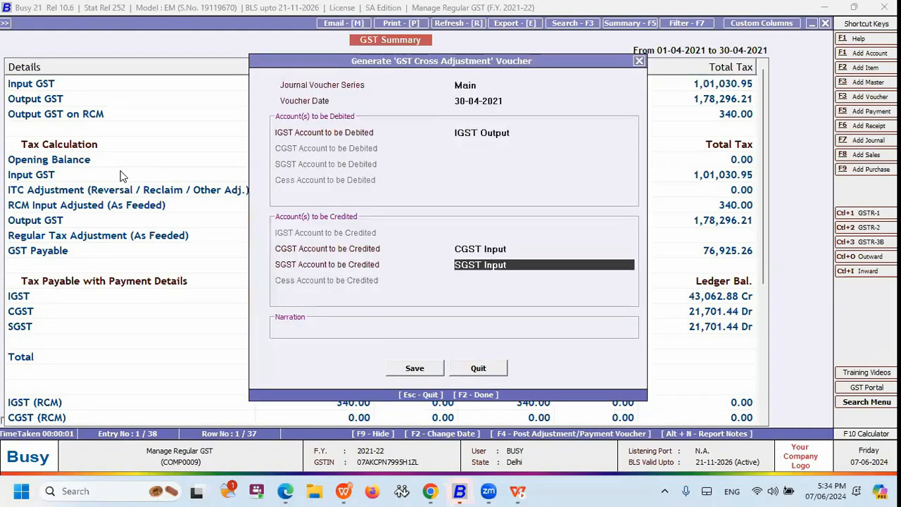
pyautogui.press('Return')
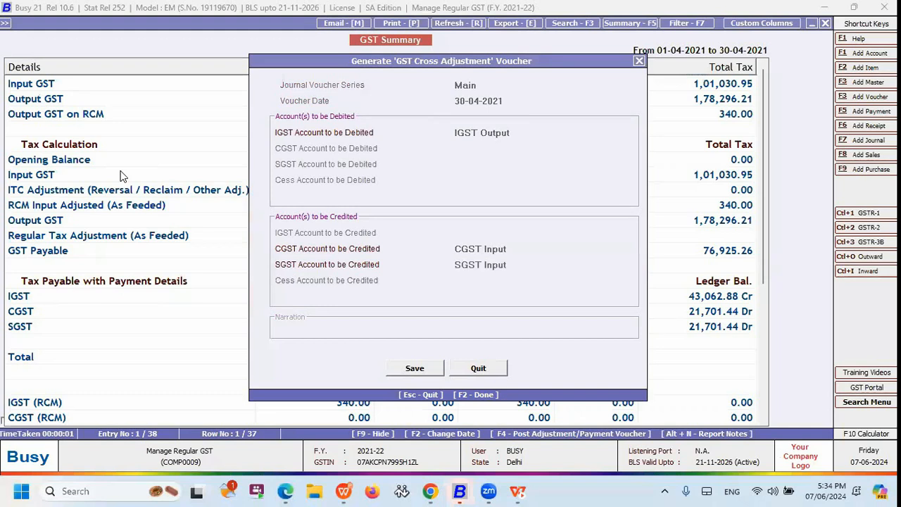
pyautogui.press('F2')
pyautogui.press('Return')
pyautogui.press('Return')
pyautogui.press('Return')
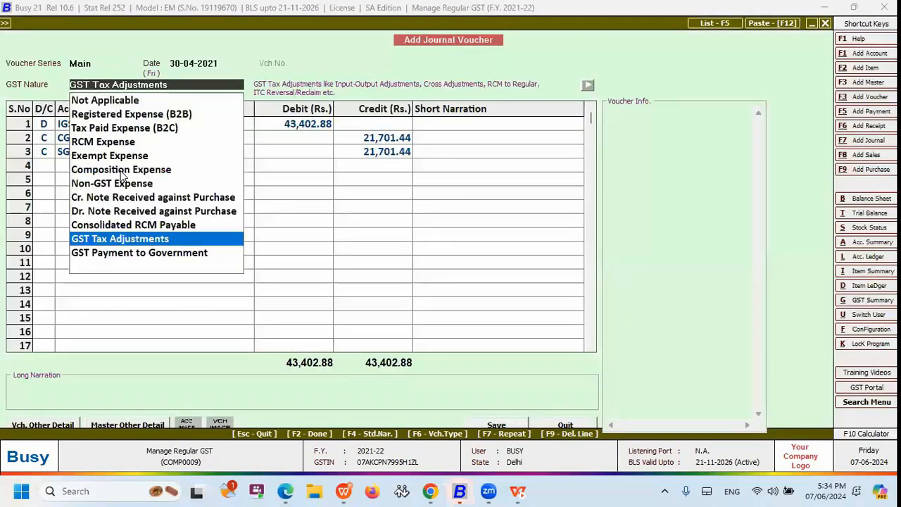
pyautogui.press('Return')
pyautogui.press('Return')
pyautogui.press('Return')
pyautogui.press('Return')
pyautogui.press('Return')
pyautogui.press('Return')
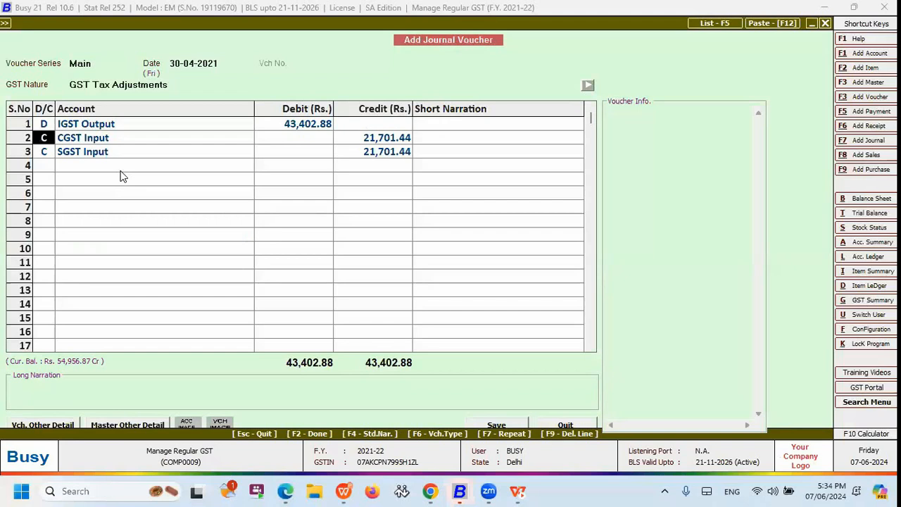
pyautogui.press('Return')
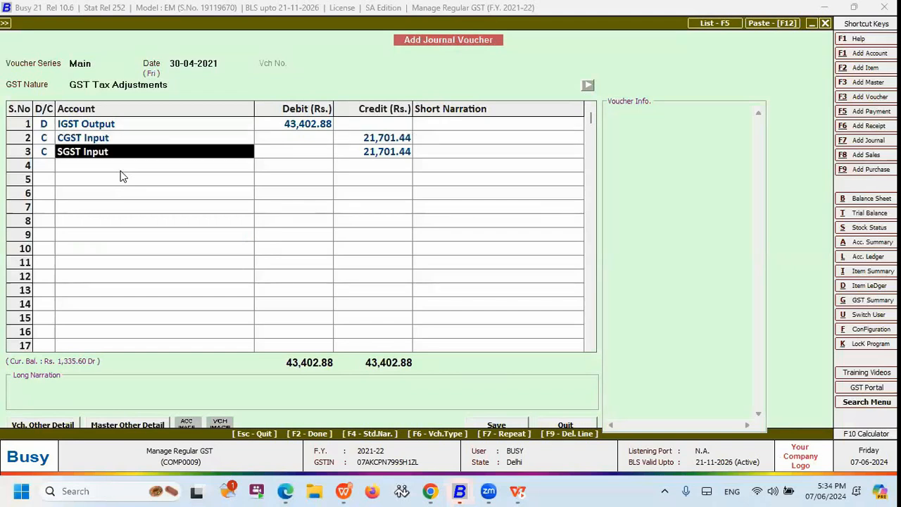
pyautogui.press('Return')
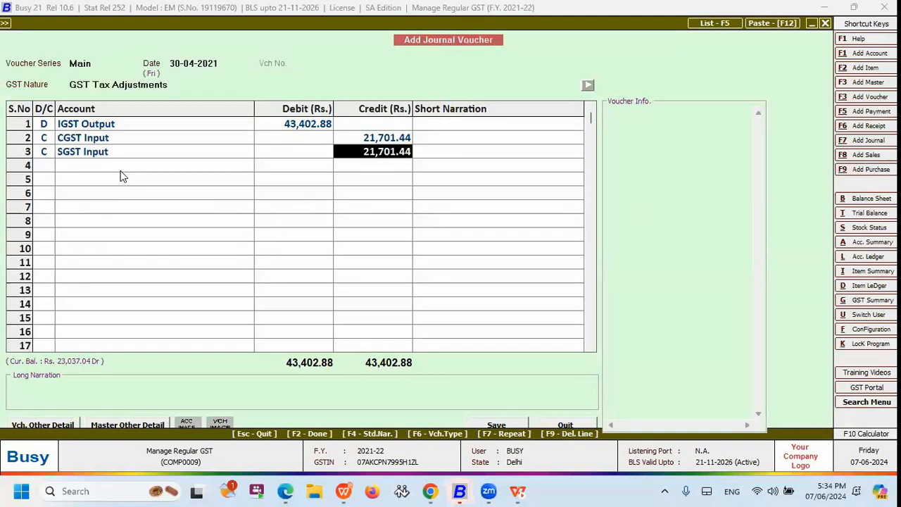
pyautogui.press('F2')
pyautogui.press('Return')
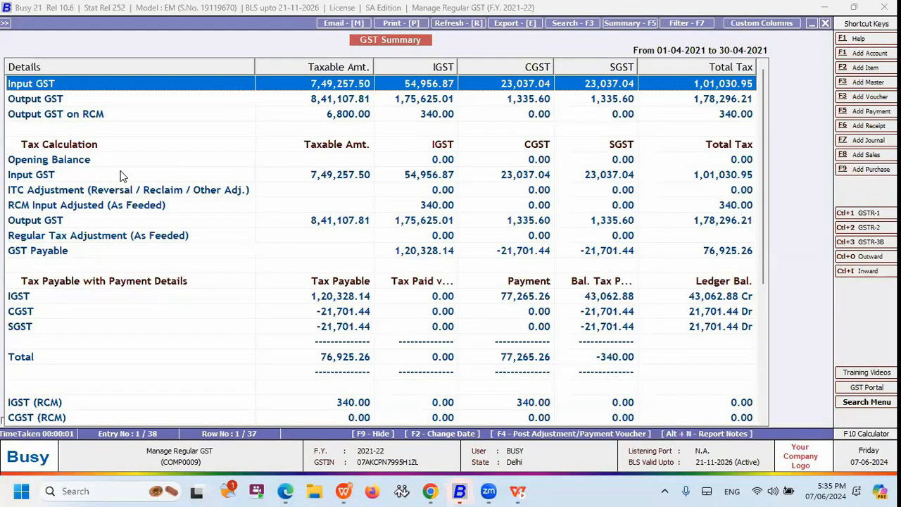
pyautogui.press('F4')
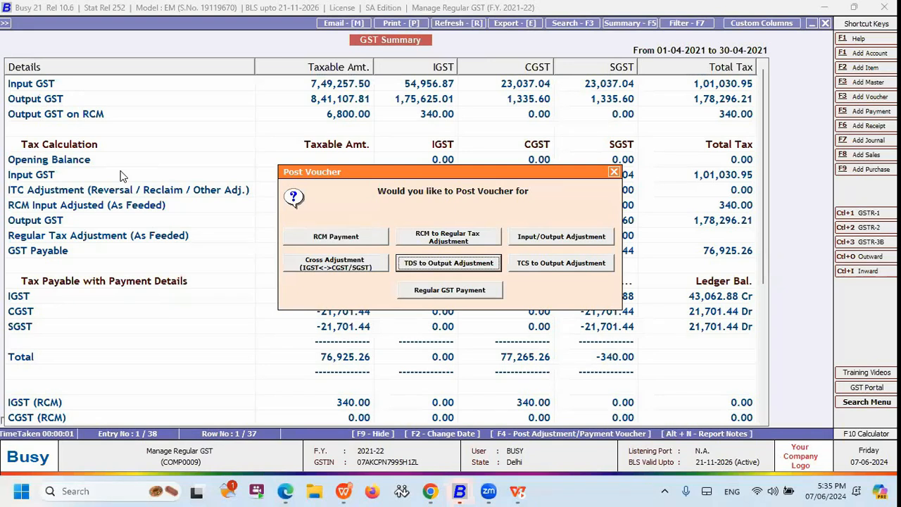
# Step: Start a TDS to Output adjustment voucher, abandon it, and move to the Regular GST Payment option
pyautogui.press('Return')
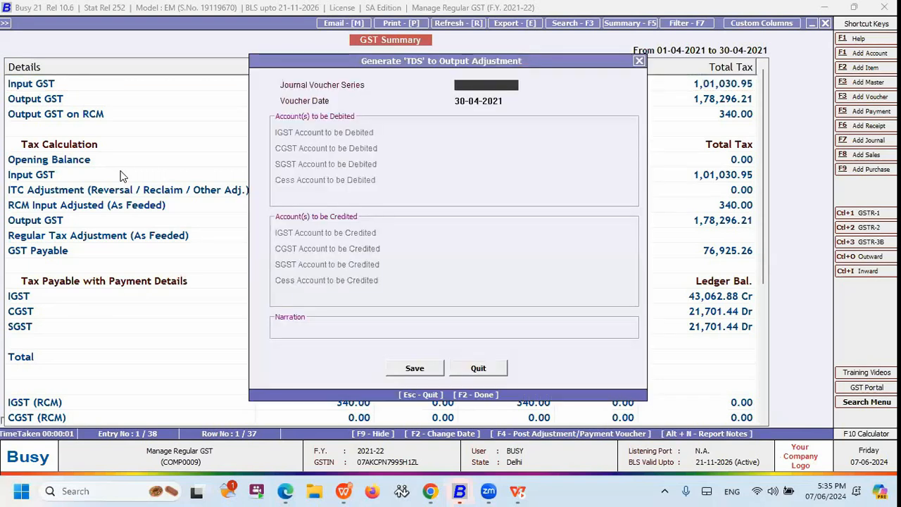
pyautogui.press('Return')
pyautogui.press('Return')
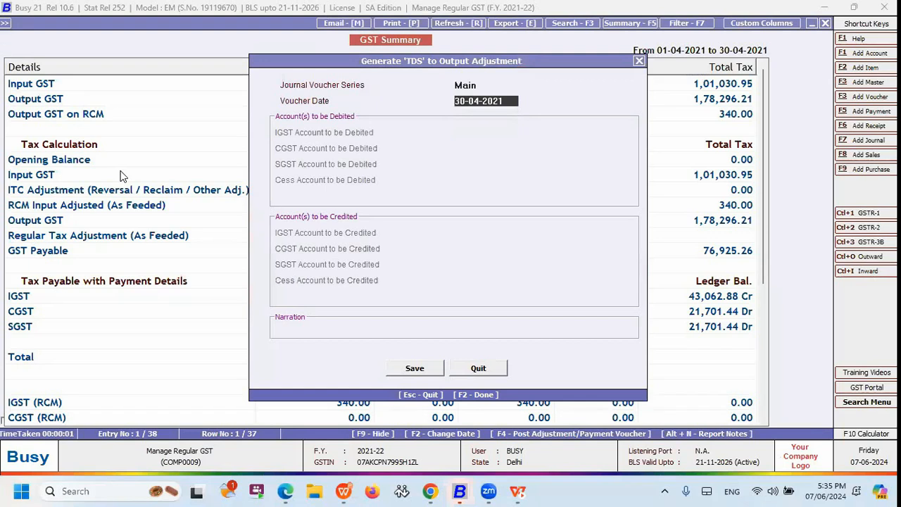
pyautogui.press('Escape')
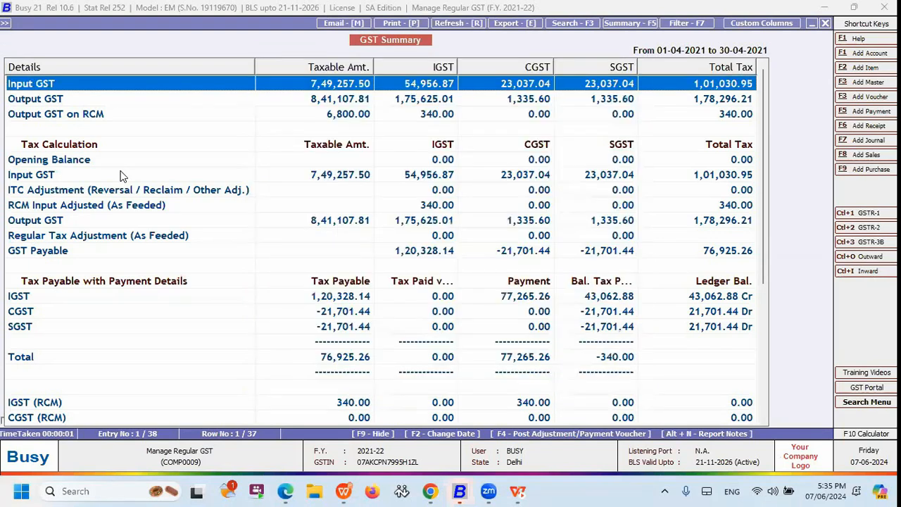
pyautogui.press('F4')
pyautogui.press('Tab')
pyautogui.press('Tab')
pyautogui.press('Tab')
pyautogui.press('Tab')
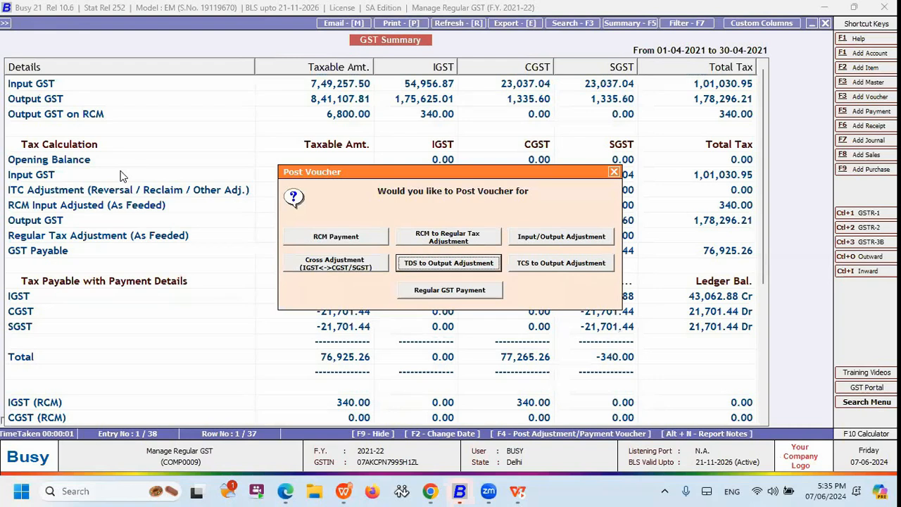
pyautogui.press('Tab')
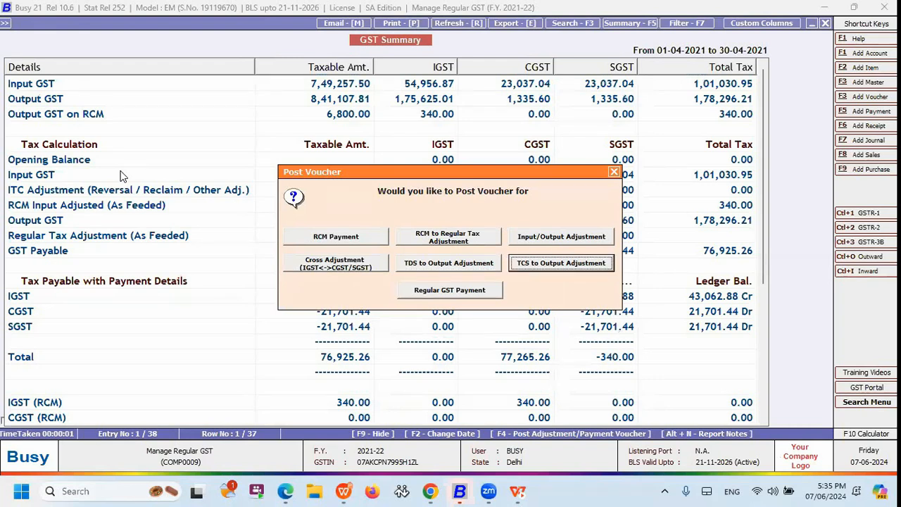
pyautogui.press('Tab')
# Step: Start a Regular GST Payment voucher with Bank Charges as the account to be credited
pyautogui.press('Return')
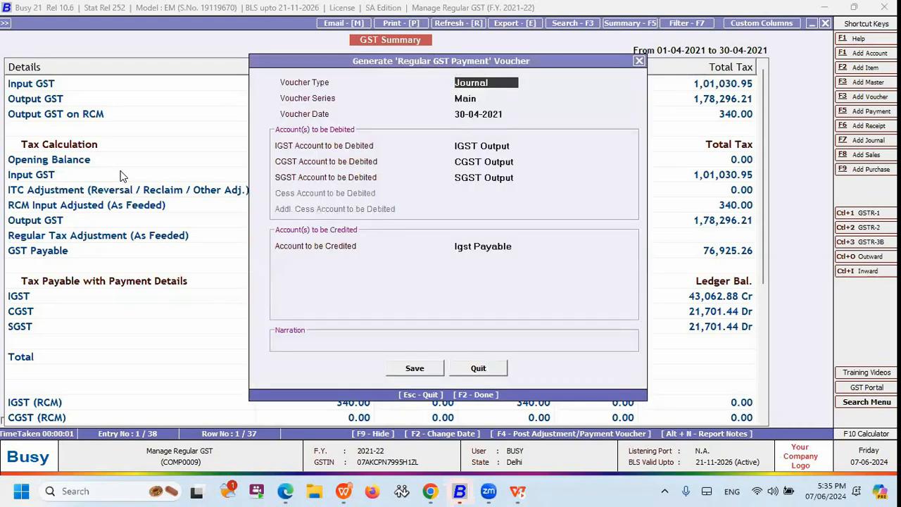
pyautogui.press('Return')
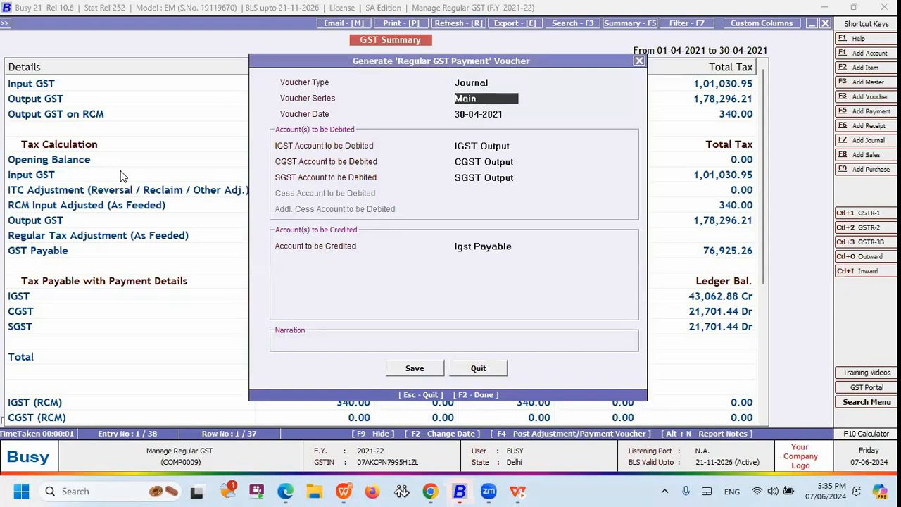
pyautogui.press('Up')
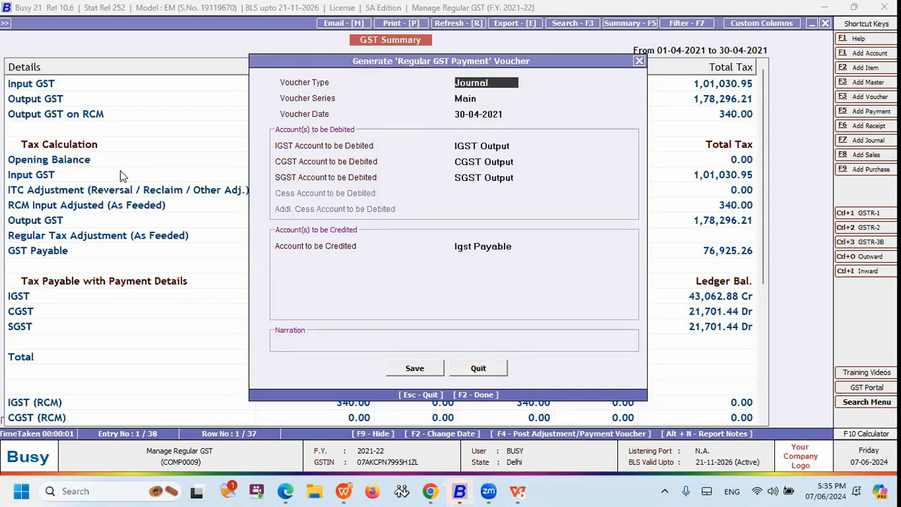
pyautogui.press('Down')
pyautogui.press('Down')
pyautogui.press('Down')
pyautogui.press('Down')
pyautogui.press('Down')
pyautogui.press('Down')
pyautogui.press('Down')
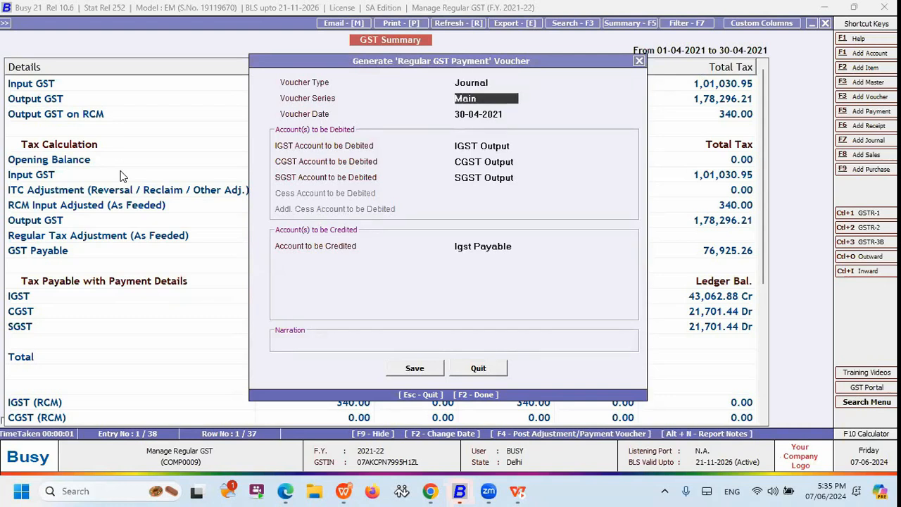
pyautogui.press('Up')
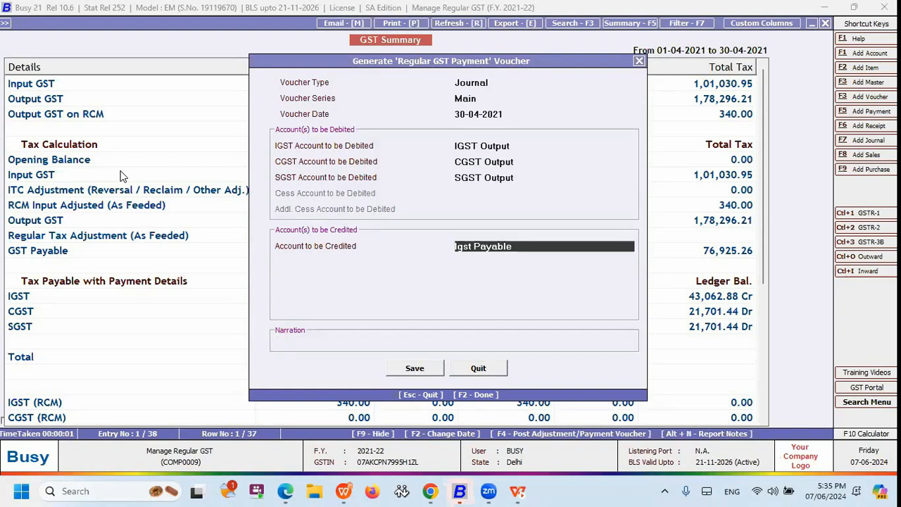
pyautogui.write('ca')
pyautogui.press('BackSpace')
pyautogui.press('BackSpace')
pyautogui.write('ba')
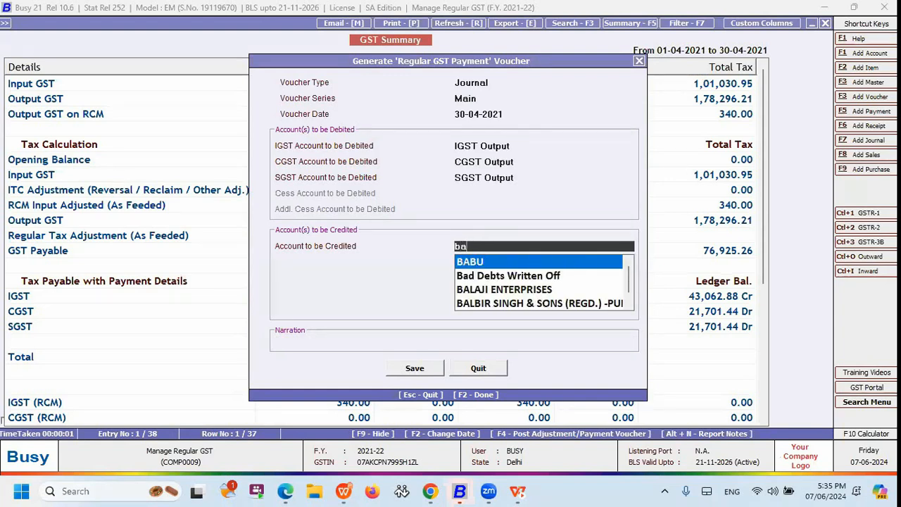
pyautogui.write('n')
pyautogui.press('Return')
# Step: Generate the journal debiting IGST, CGST and SGST Output against Bank Charges, review it, then discard it
pyautogui.press('Up')
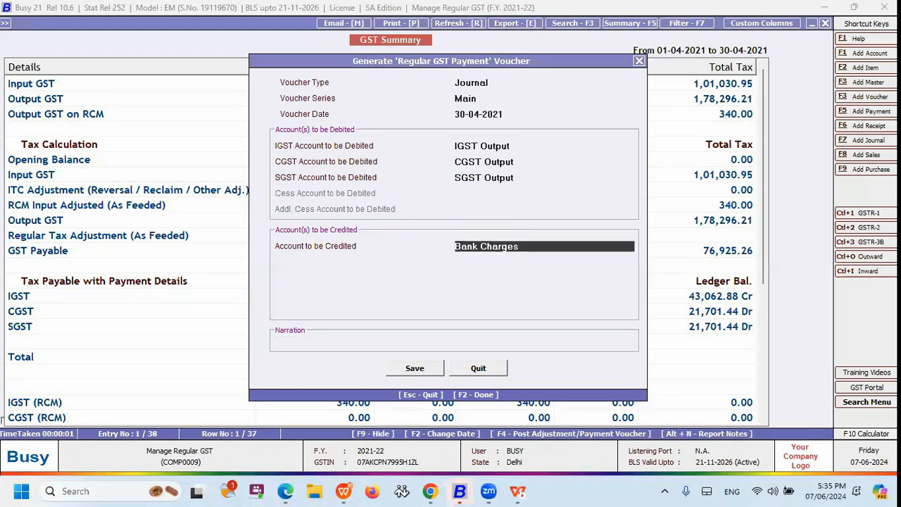
pyautogui.press('Up')
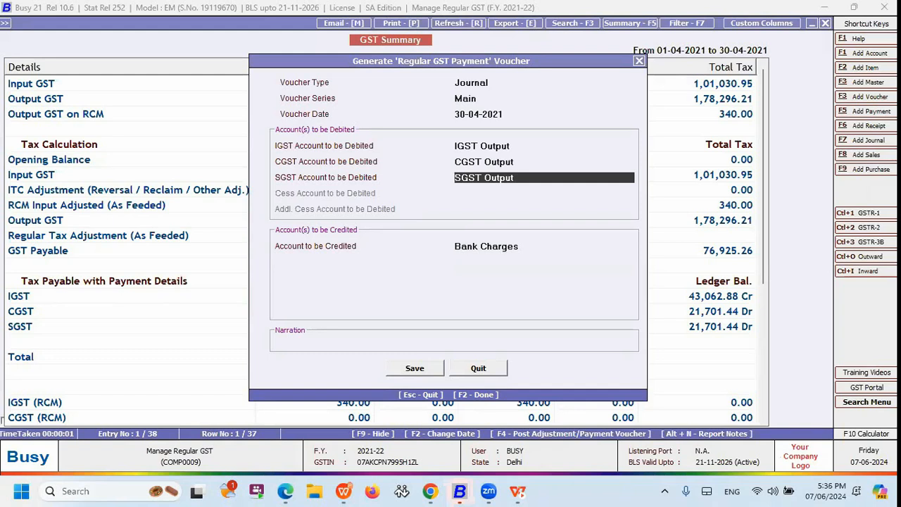
pyautogui.press('Up')
pyautogui.press('Up')
pyautogui.press('Down')
pyautogui.press('Up')
pyautogui.press('Down')
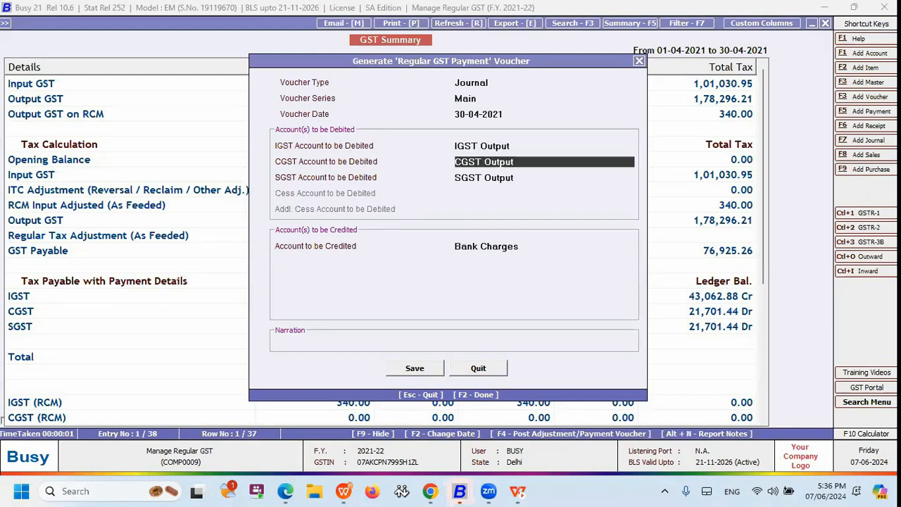
pyautogui.press('Down')
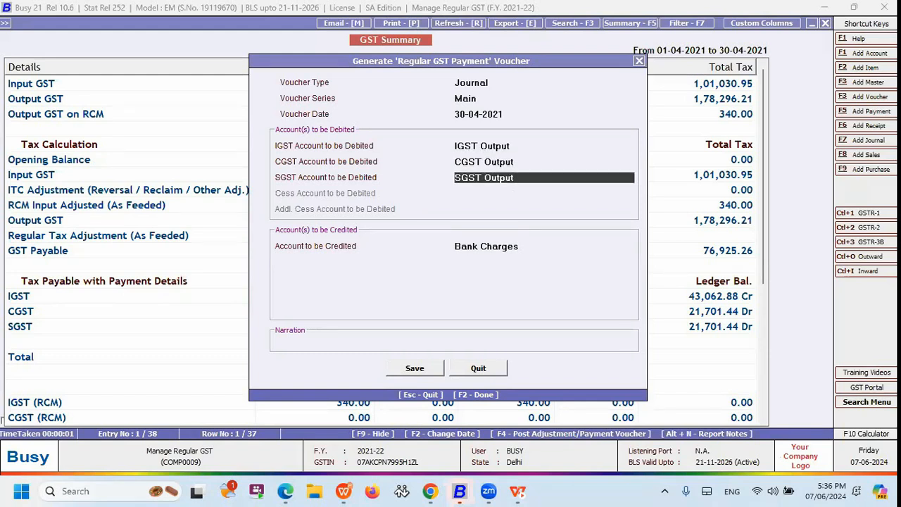
pyautogui.press('Down')
pyautogui.press('Down')
pyautogui.press('Down')
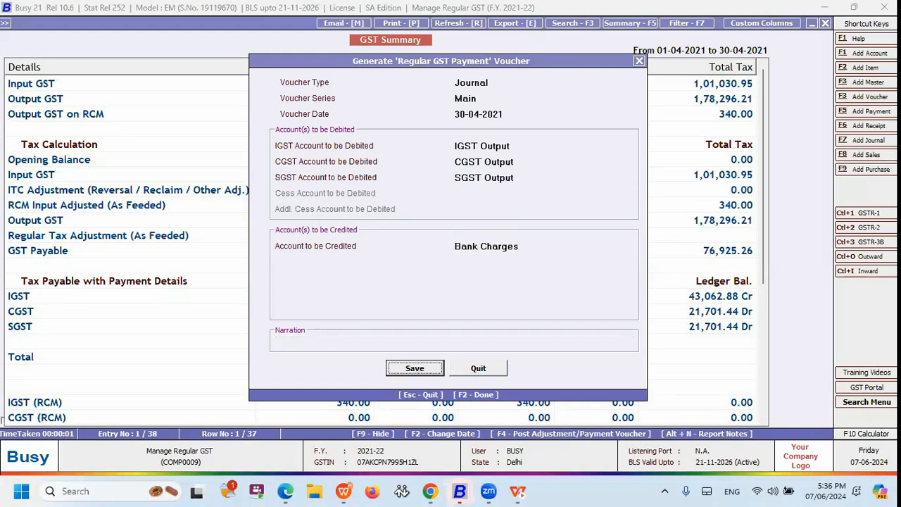
pyautogui.press('Return')
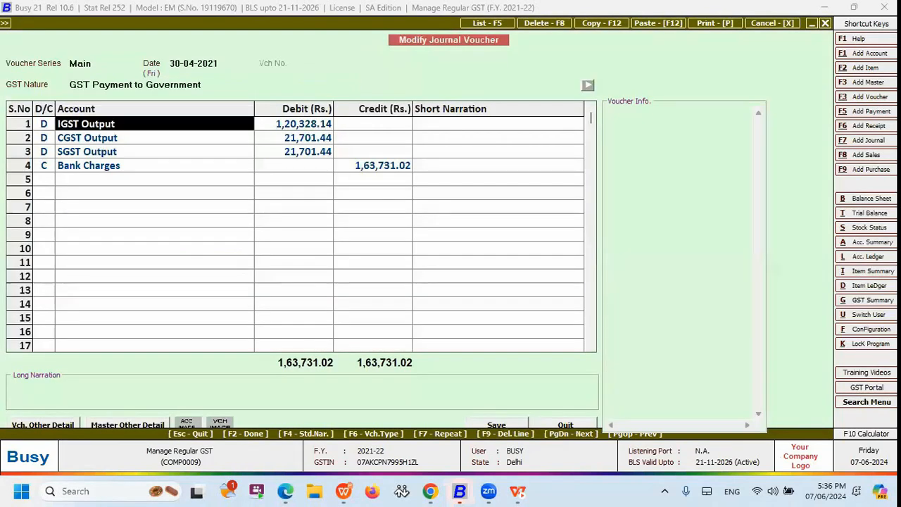
pyautogui.press('Down')
pyautogui.press('Down')
pyautogui.press('Down')
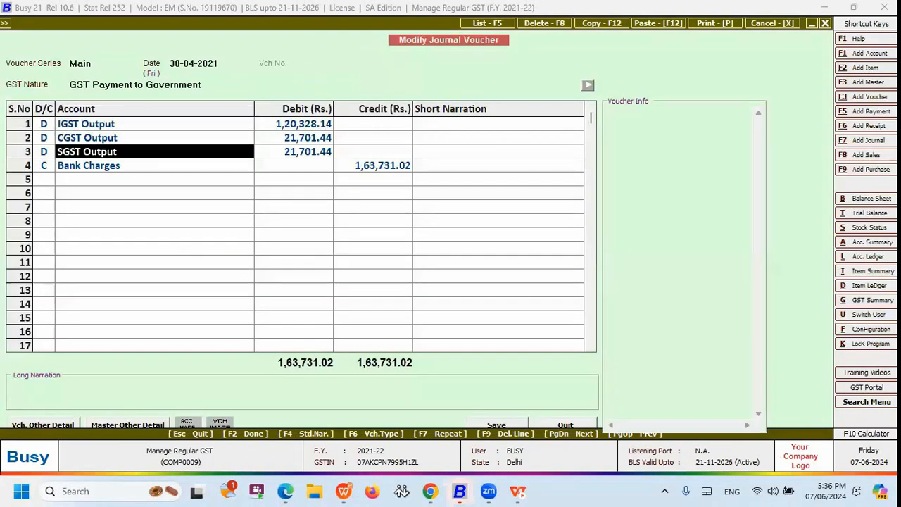
pyautogui.press('Return')
pyautogui.press('Left')
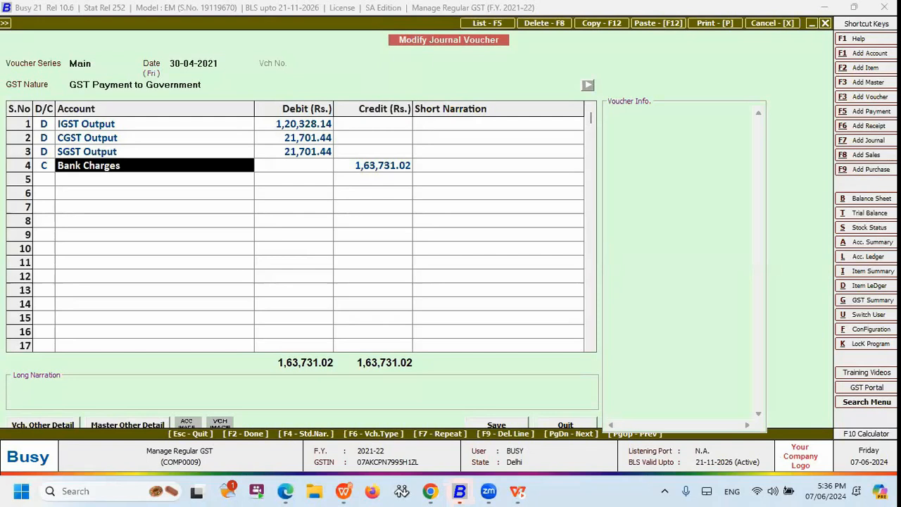
pyautogui.press('Escape')
# Step: Confirm quitting the unsaved journal voucher and switch briefly to the presentation window
pyautogui.press('Return')
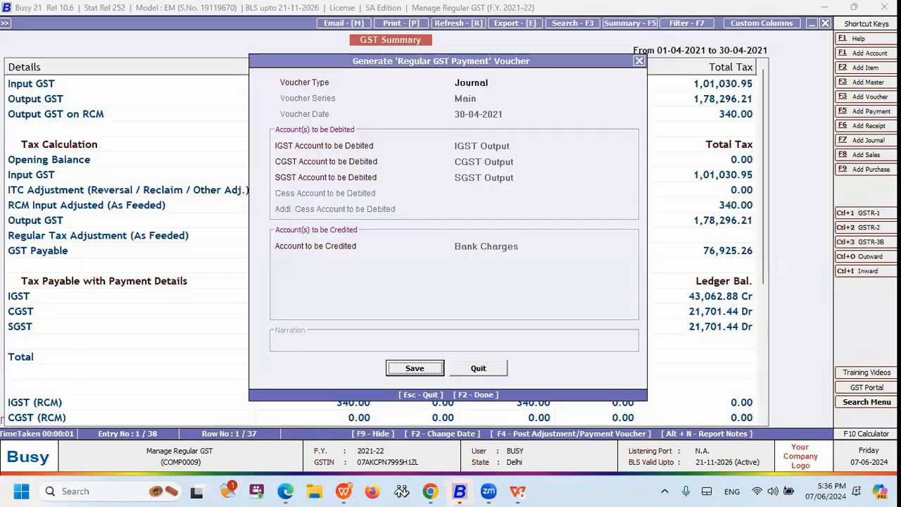
pyautogui.press('Escape')
pyautogui.press('Escape')
pyautogui.press('Escape')
pyautogui.press('Escape')
pyautogui.press('Escape')
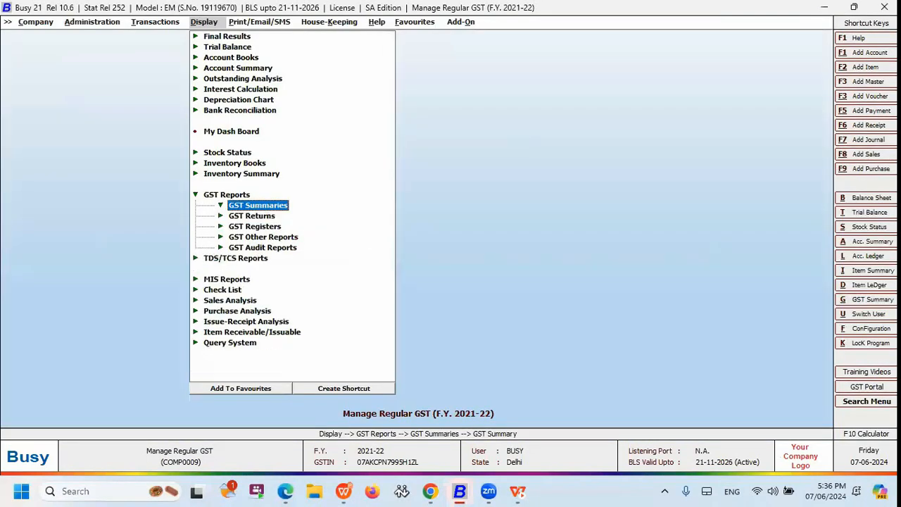
pyautogui.hotkey('alt', 'Tab')
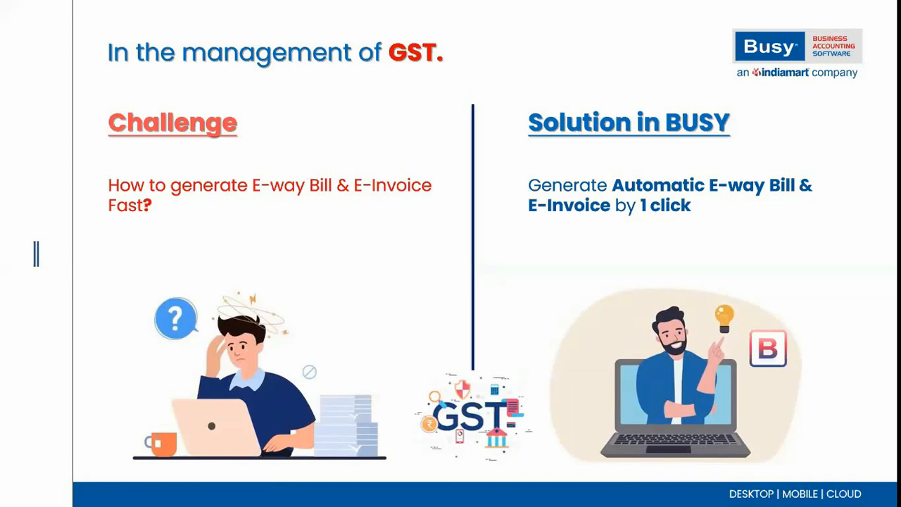
pyautogui.hotkey('alt', 'Tab')
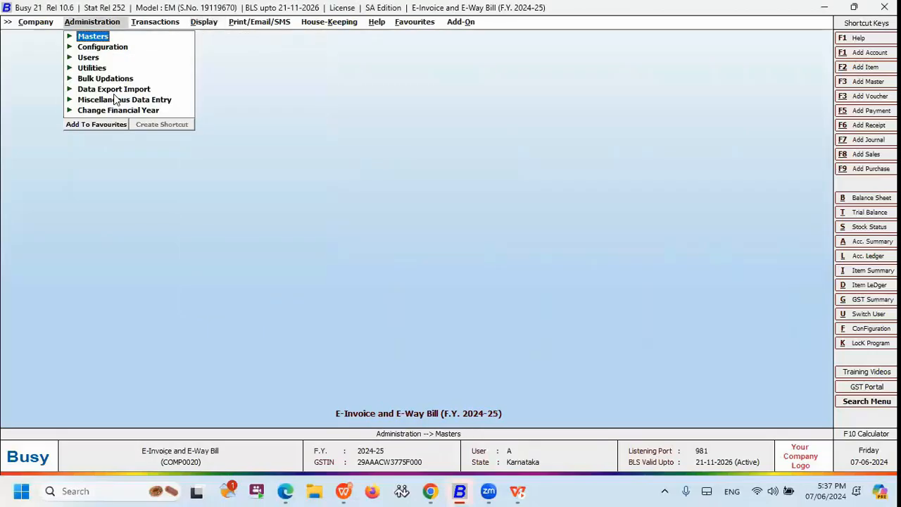
# Step: Open the GST/VAT settings under Configuration > Features / Options, accepting GST and the dealer type
pyautogui.press('Down')
pyautogui.press('Return')
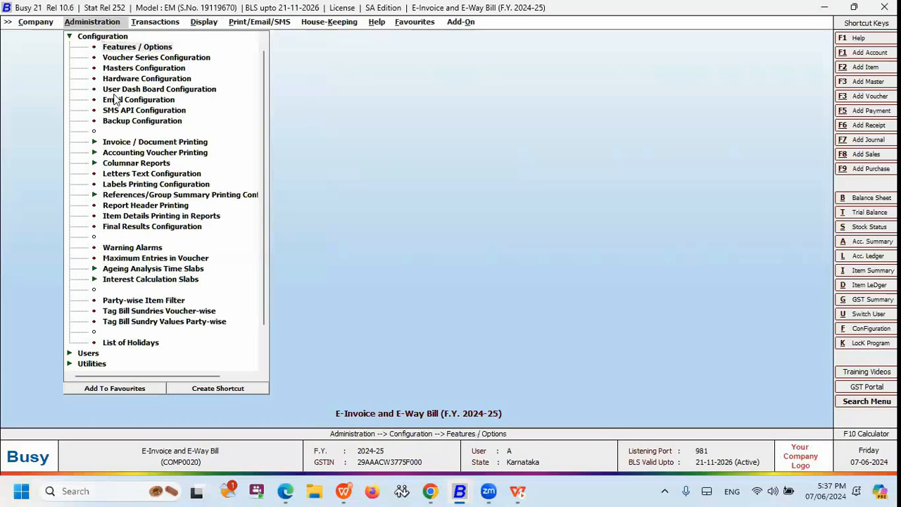
pyautogui.press('Return')
pyautogui.press('Down')
pyautogui.press('Down')
pyautogui.press('Down')
pyautogui.click(123, 230)
pyautogui.press('Return')
pyautogui.press('Return')
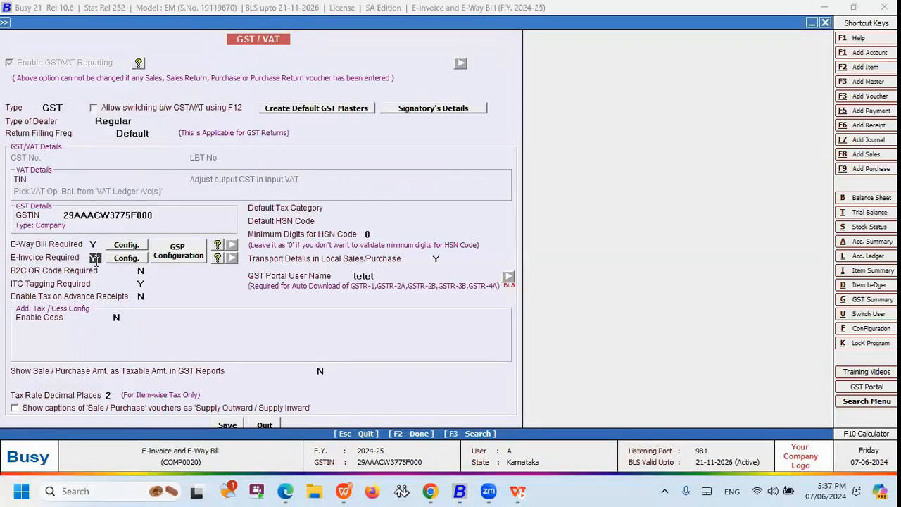
pyautogui.click(96, 257)
# Step: Review the E-Way Bill configuration: From Place Banglore, PIN, local threshold, Detailed print format
pyautogui.click(126, 246)
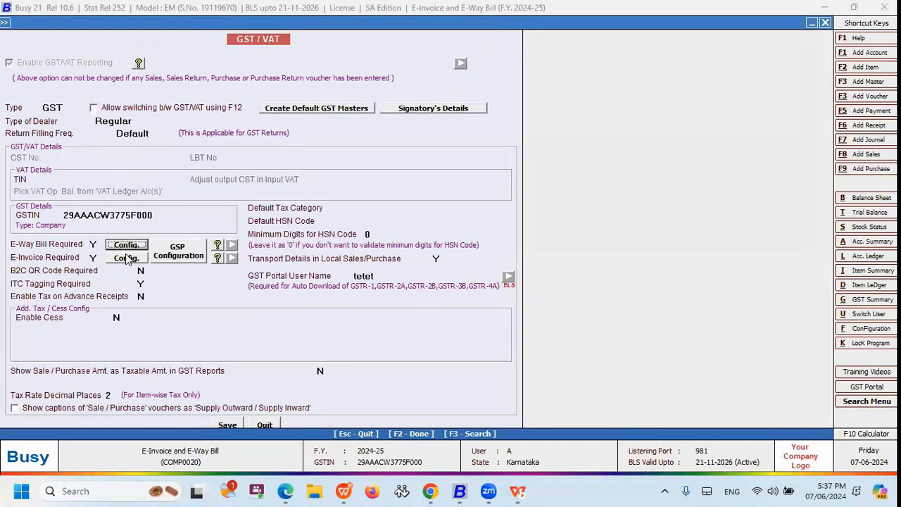
pyautogui.moveTo(224, 145); pyautogui.dragTo(172, 145)
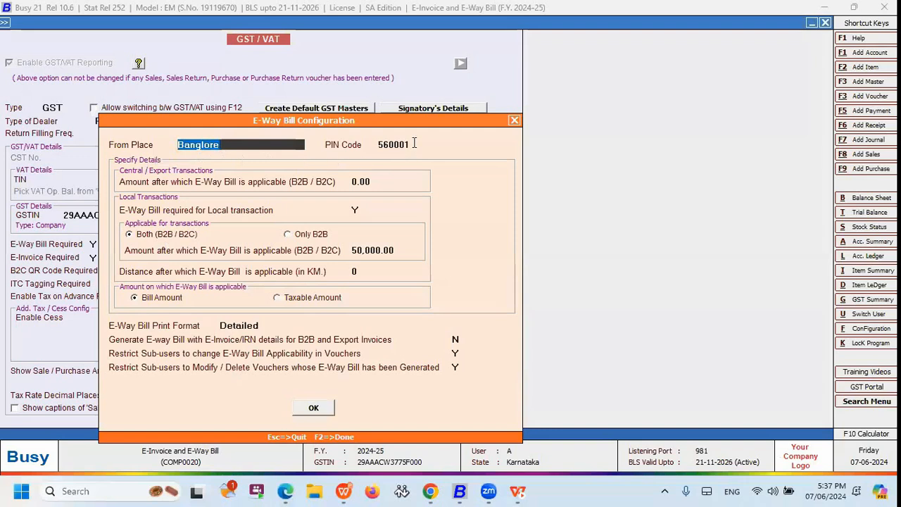
pyautogui.press('Return')
pyautogui.click(400, 251)
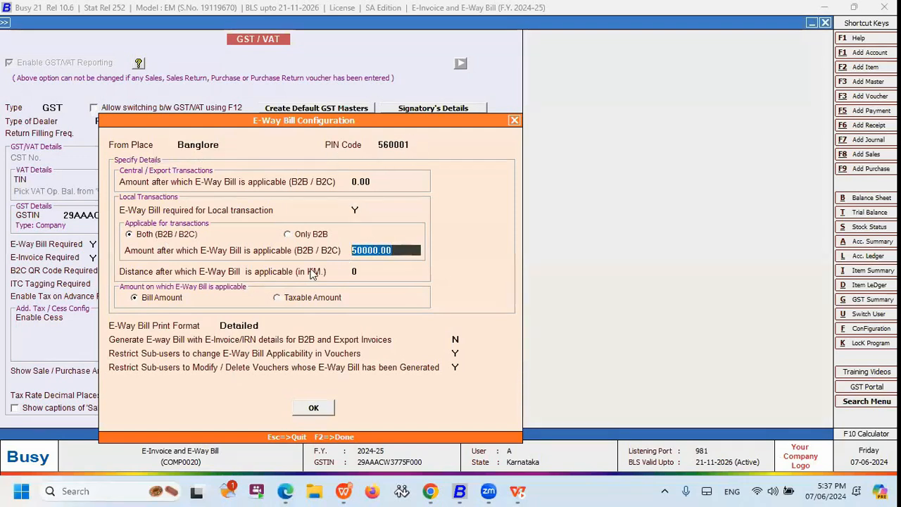
pyautogui.click(268, 328)
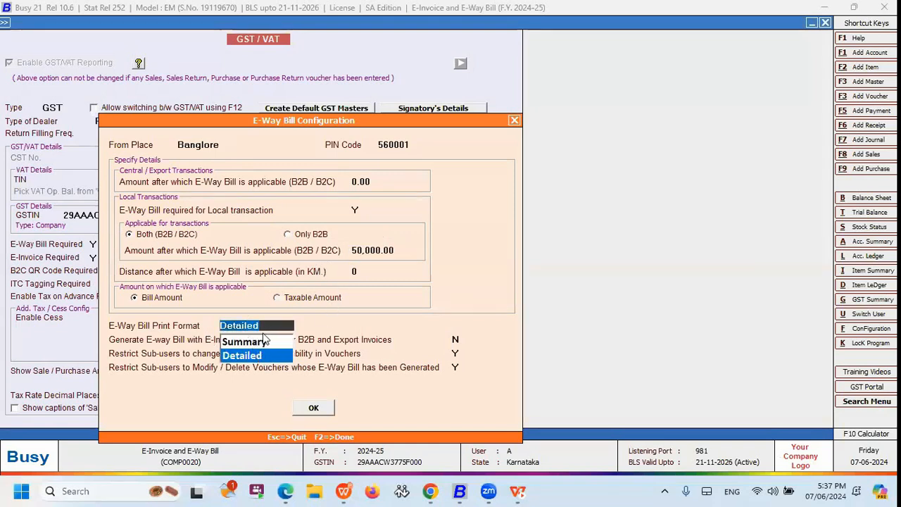
pyautogui.click(378, 181)
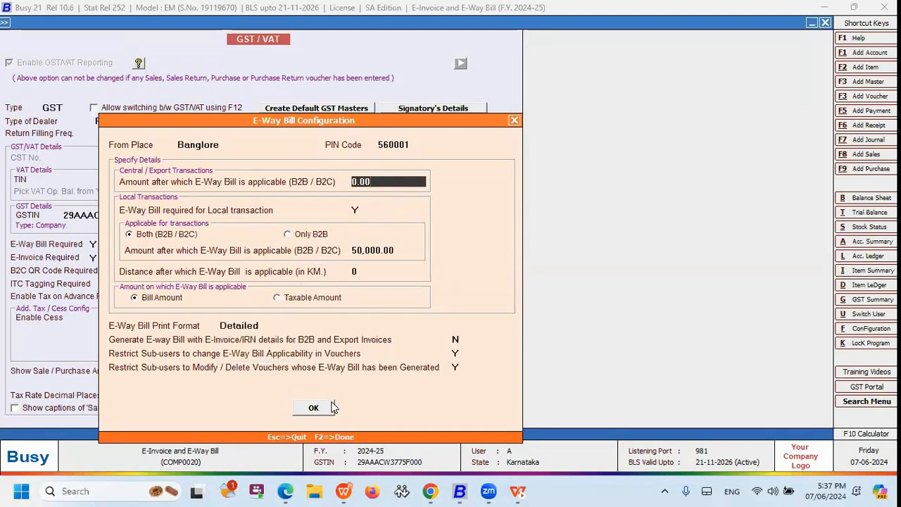
pyautogui.click(331, 407)
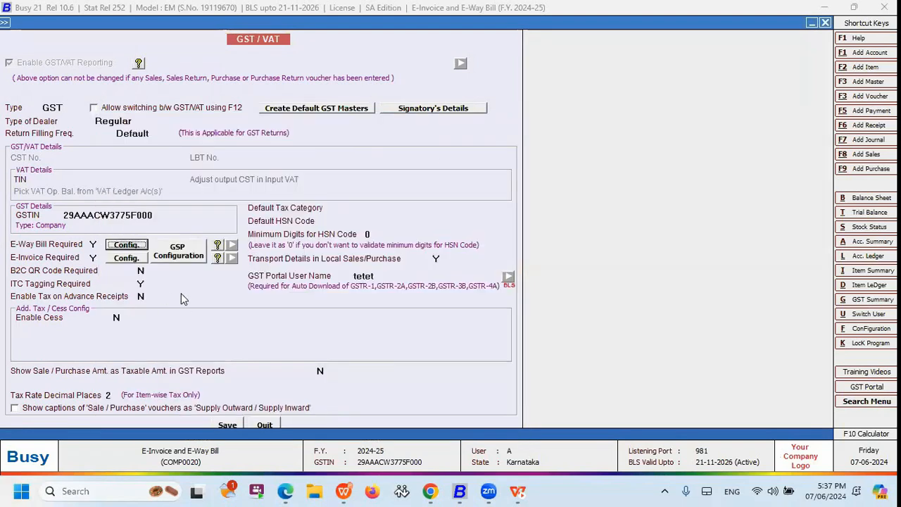
# Step: Review the E-Invoice configuration's From Place Banglore and PIN code, then close it
pyautogui.click(126, 258)
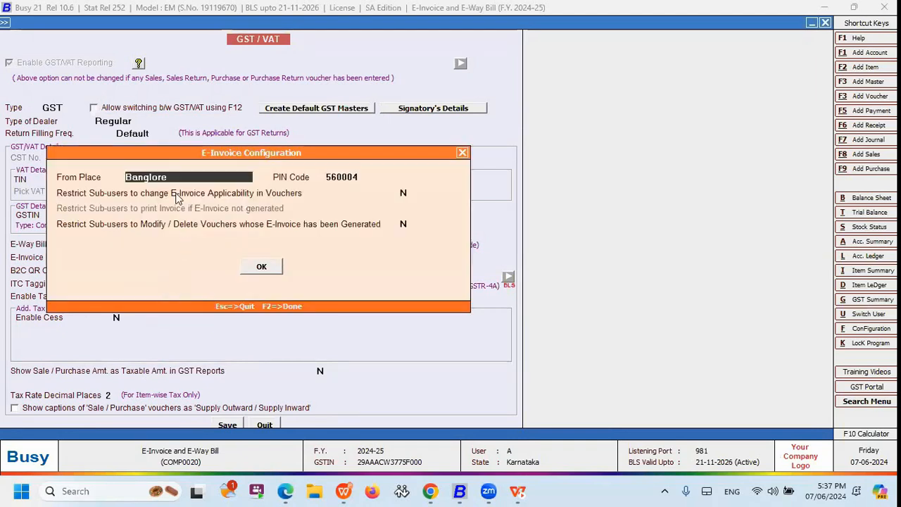
pyautogui.doubleClick(176, 180)
pyautogui.click(355, 177)
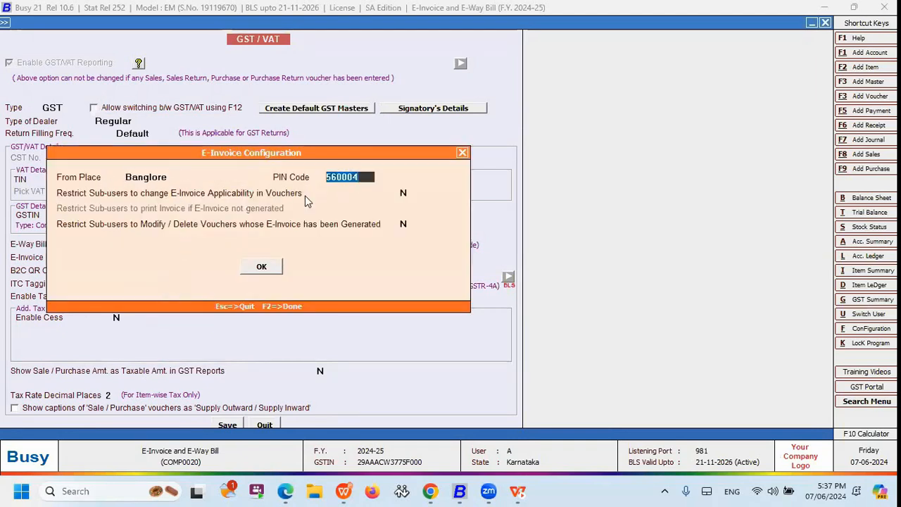
pyautogui.click(268, 265)
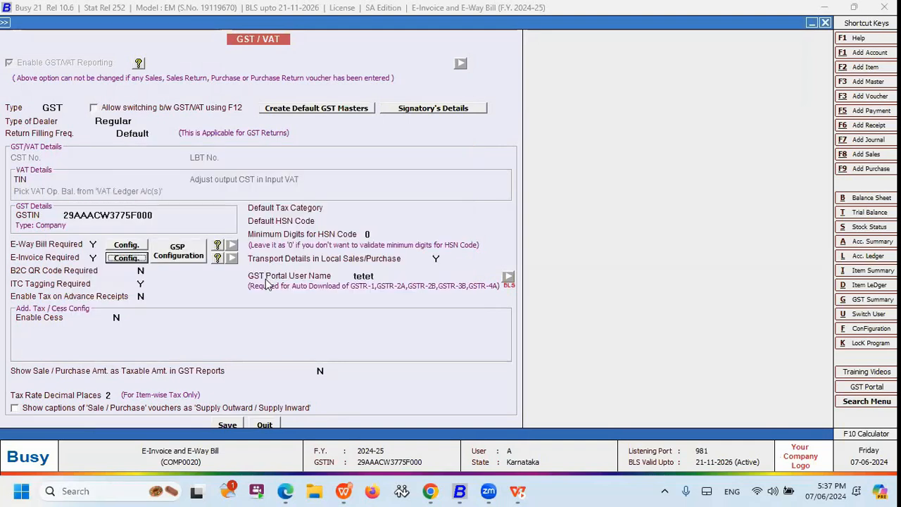
# Step: Open the help for the e-way bill settings and scroll through its topics
pyautogui.click(217, 258)
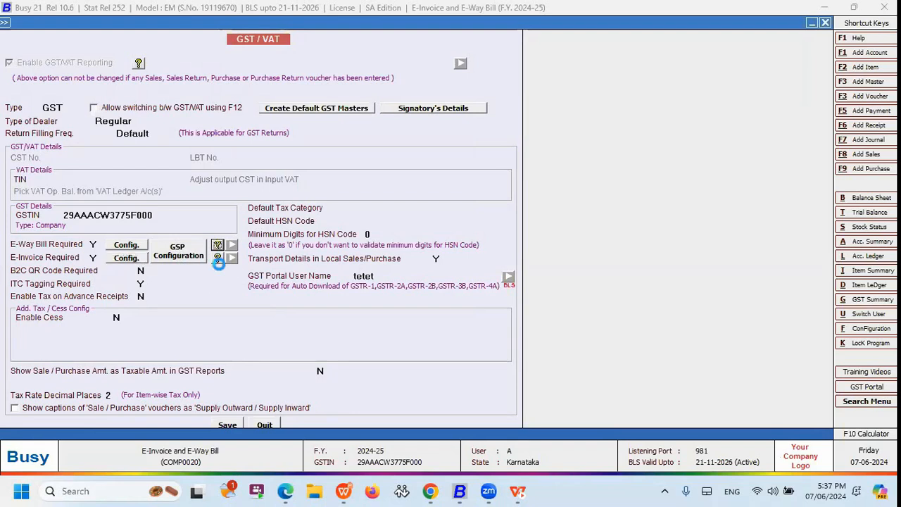
pyautogui.scroll(-7, 349, 315)
pyautogui.scroll(-15, 349, 315)
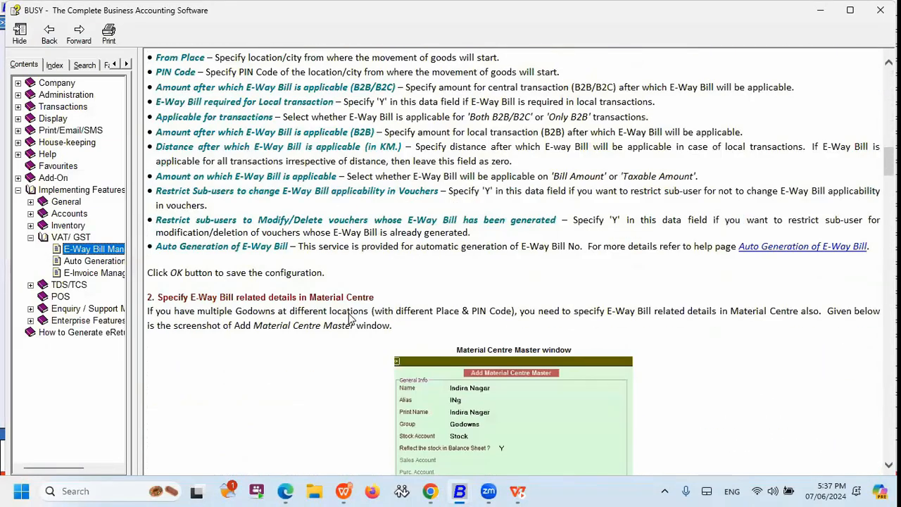
pyautogui.scroll(-3, 344, 319)
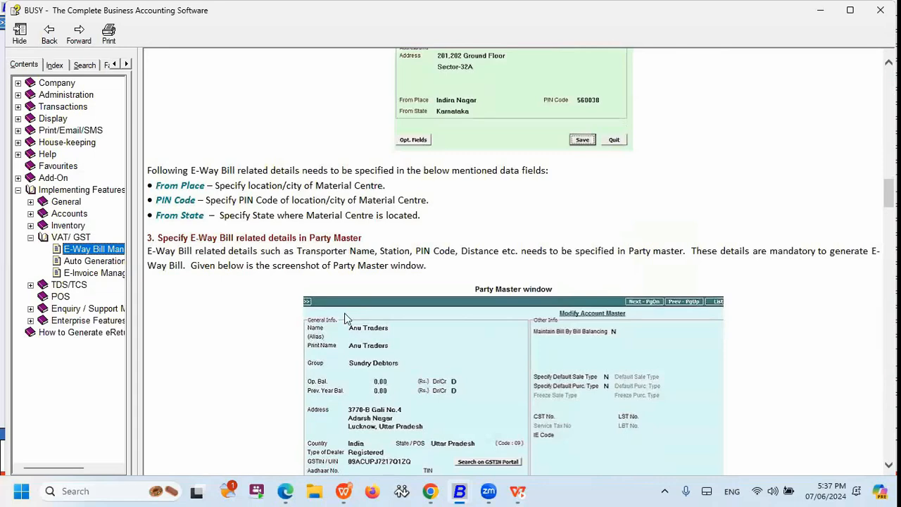
pyautogui.scroll(-15, 345, 318)
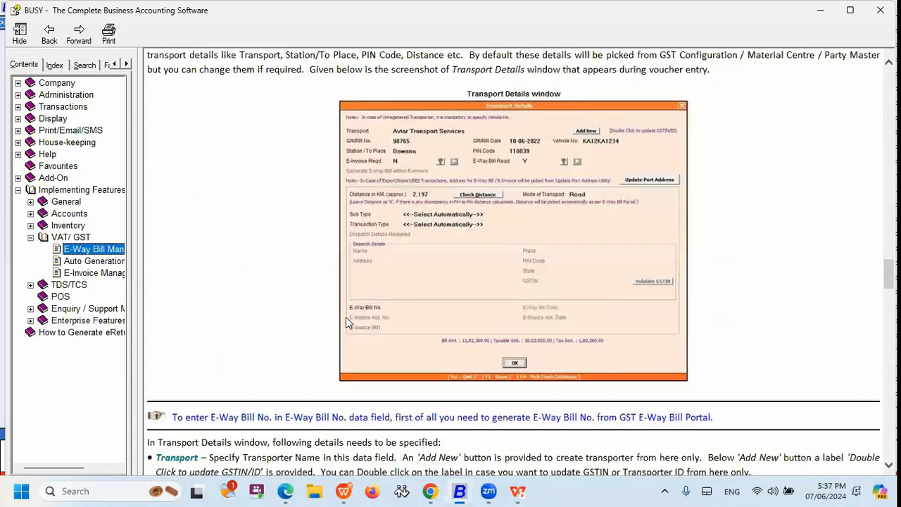
pyautogui.scroll(-15, 345, 316)
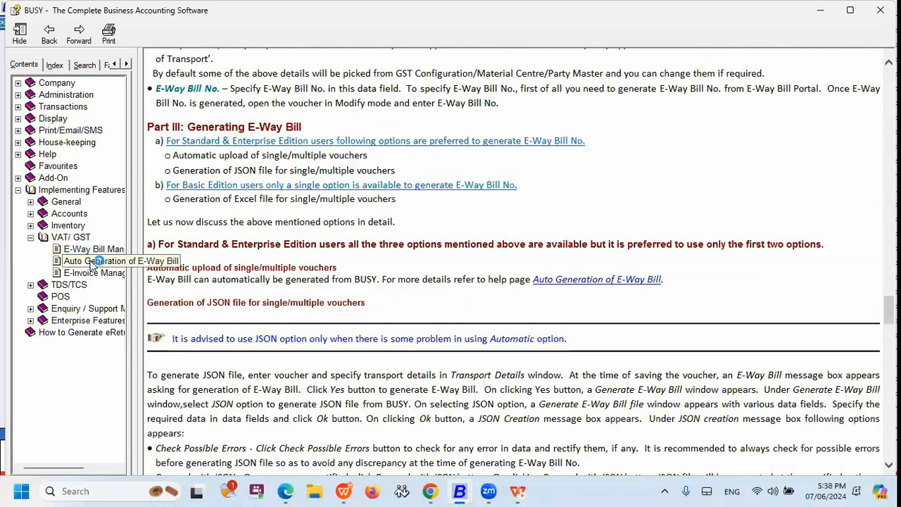
# Step: Read the Auto Generation of E-Way Bill help page, then return to the GST/VAT settings
pyautogui.click(92, 261)
pyautogui.scroll(-10, 454, 293)
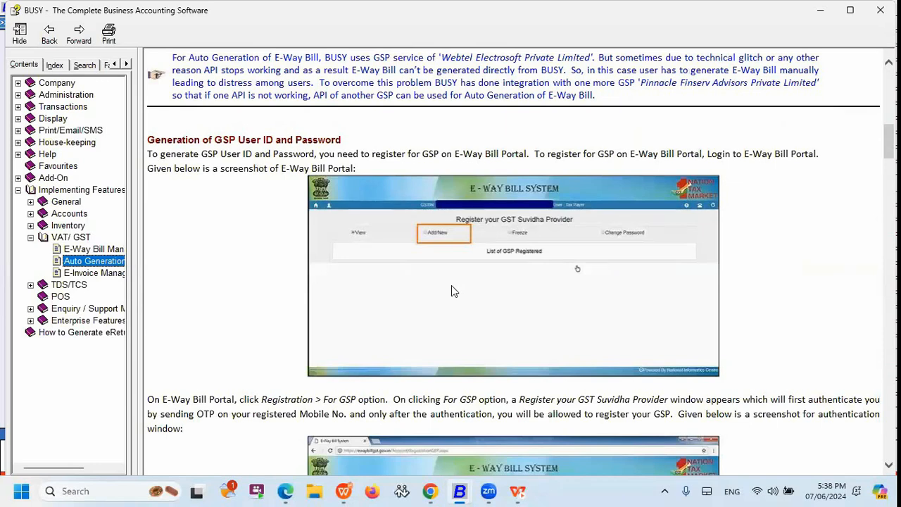
pyautogui.scroll(-4, 445, 295)
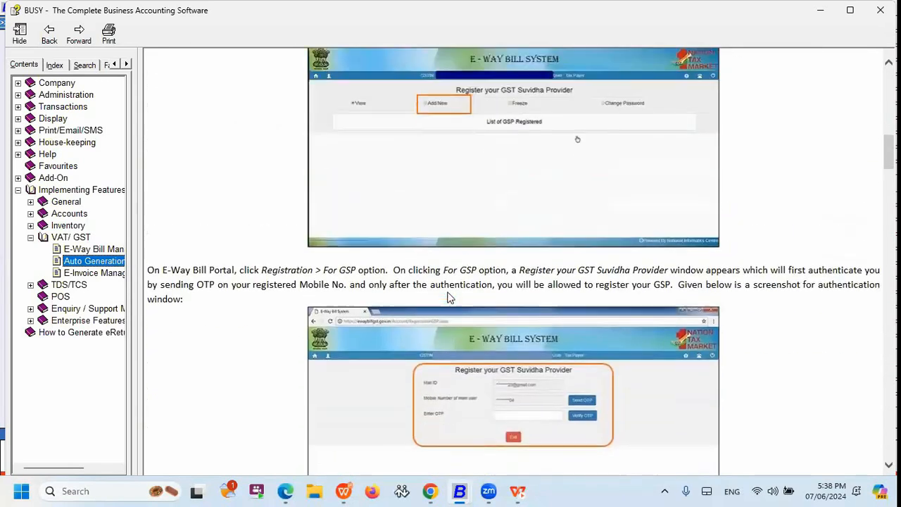
pyautogui.scroll(4, 449, 282)
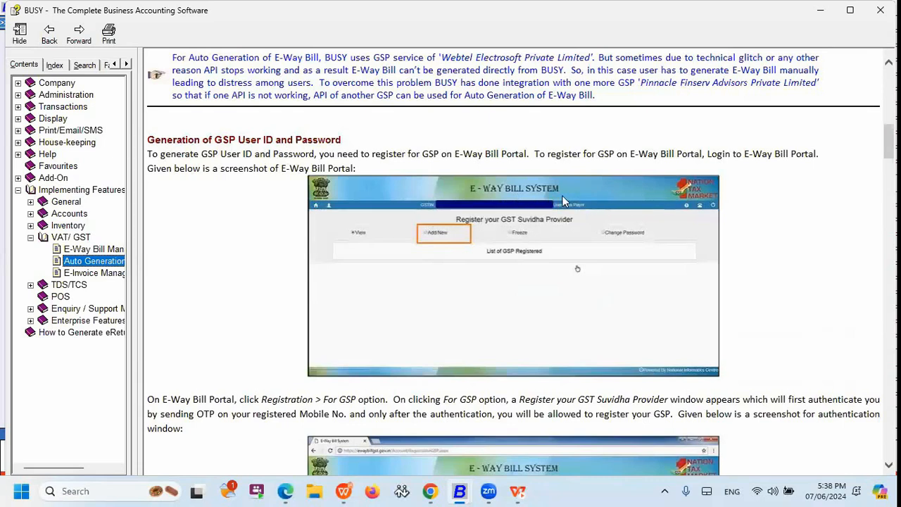
pyautogui.scroll(-9, 562, 194)
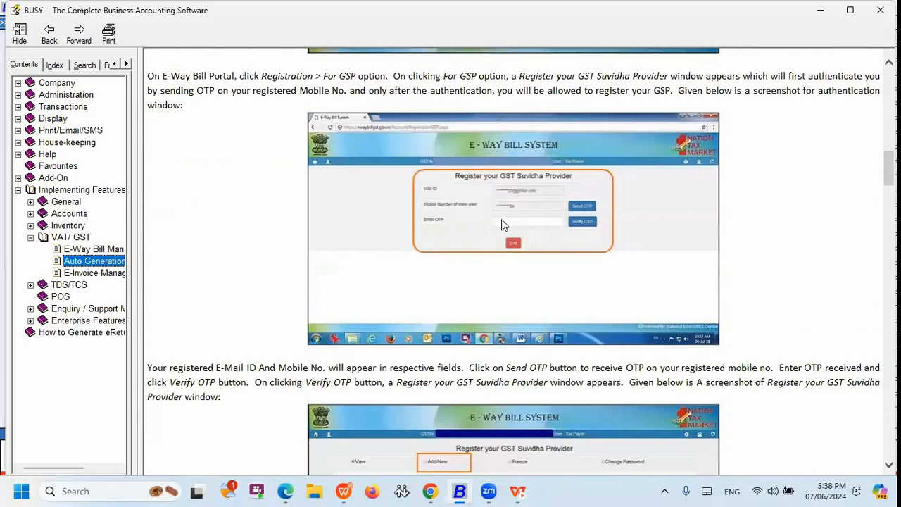
pyautogui.scroll(-11, 528, 222)
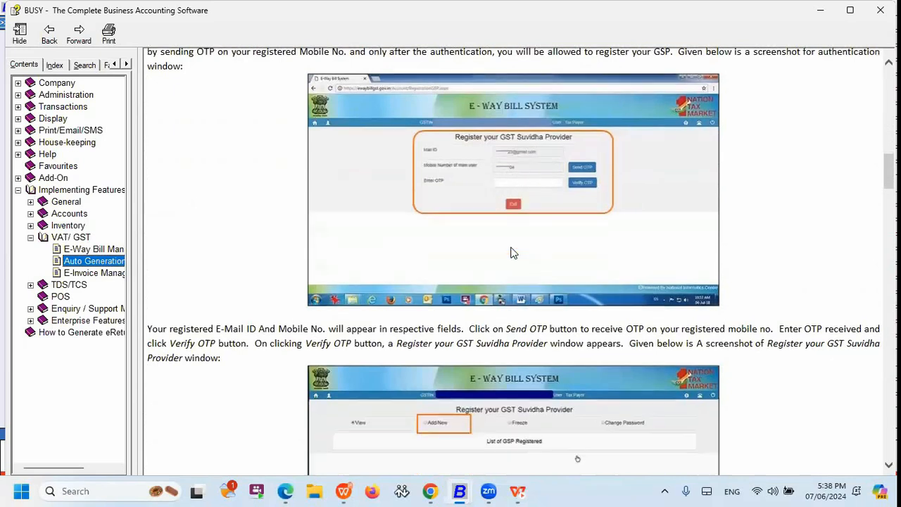
pyautogui.scroll(-4, 509, 233)
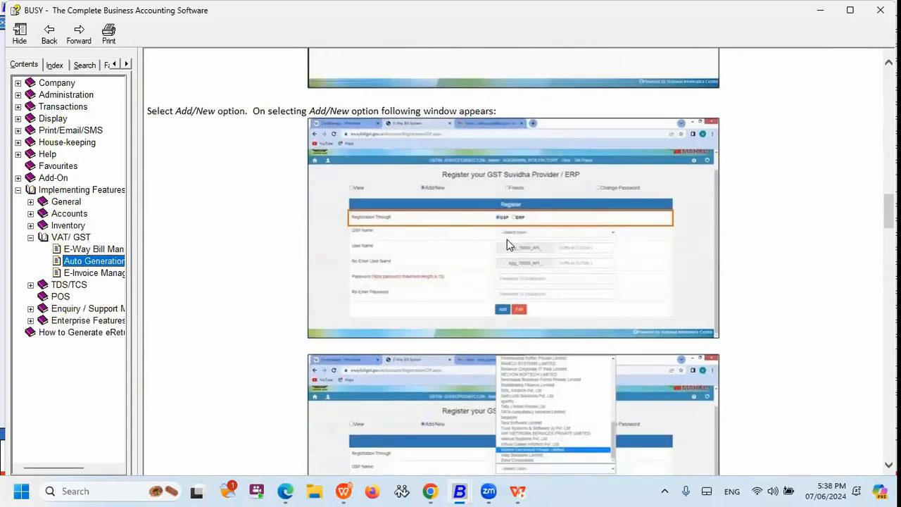
pyautogui.scroll(-1, 501, 254)
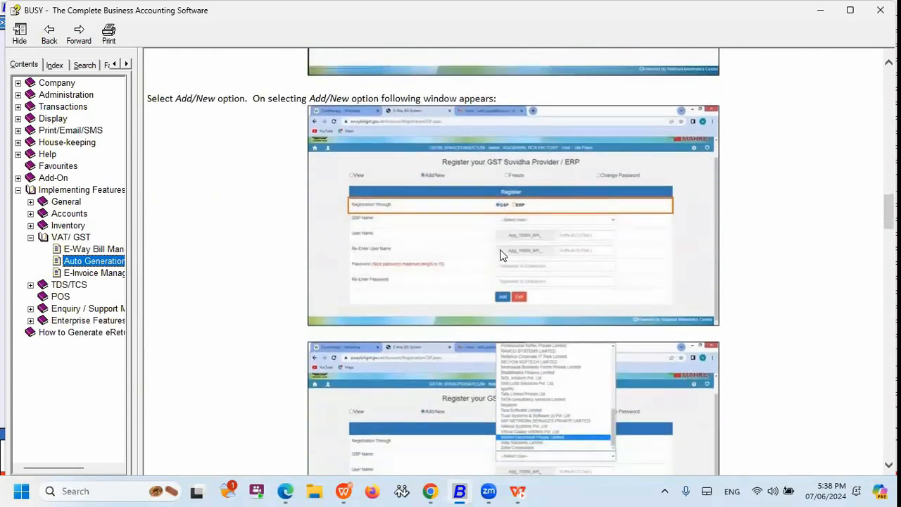
pyautogui.scroll(-4, 501, 255)
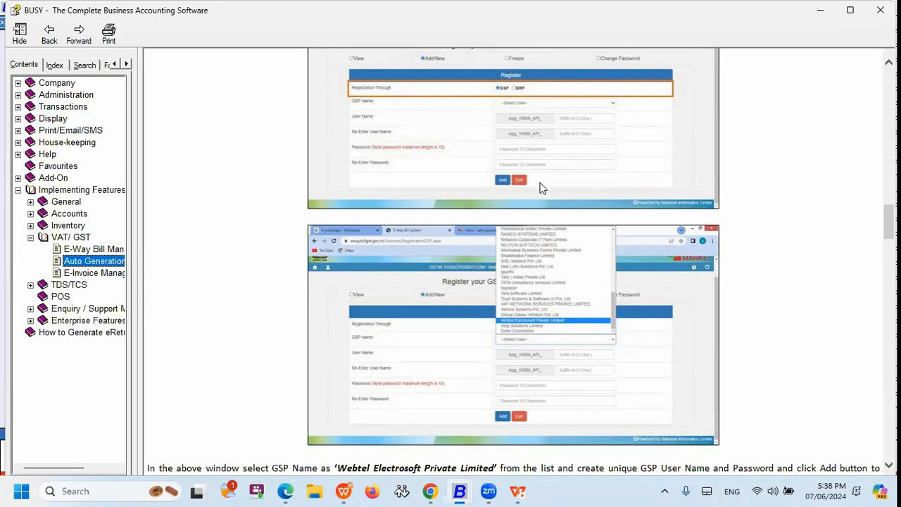
pyautogui.scroll(-10, 542, 188)
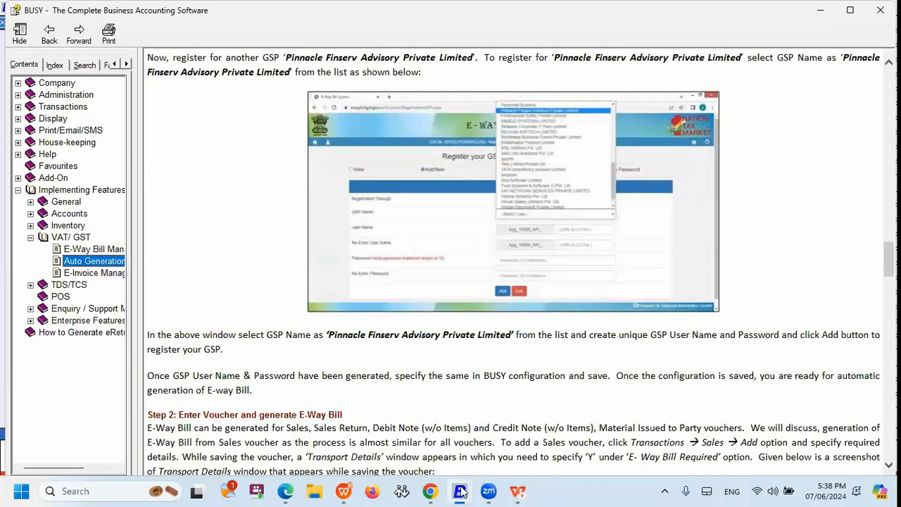
pyautogui.moveTo(461, 491)
pyautogui.click(438, 427)
# Step: Review the Webtel and Pinnacle user ID and password fields in GSP Configuration
pyautogui.click(189, 252)
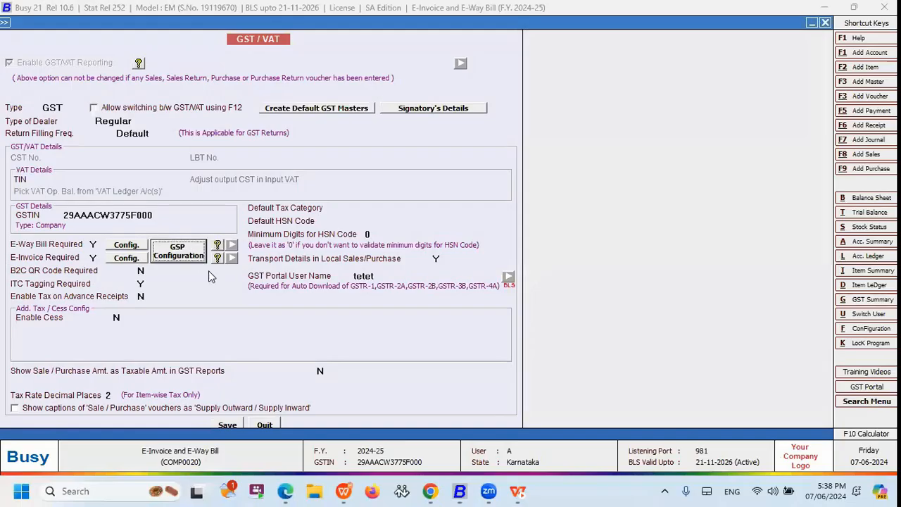
pyautogui.press('Return')
pyautogui.press('Return')
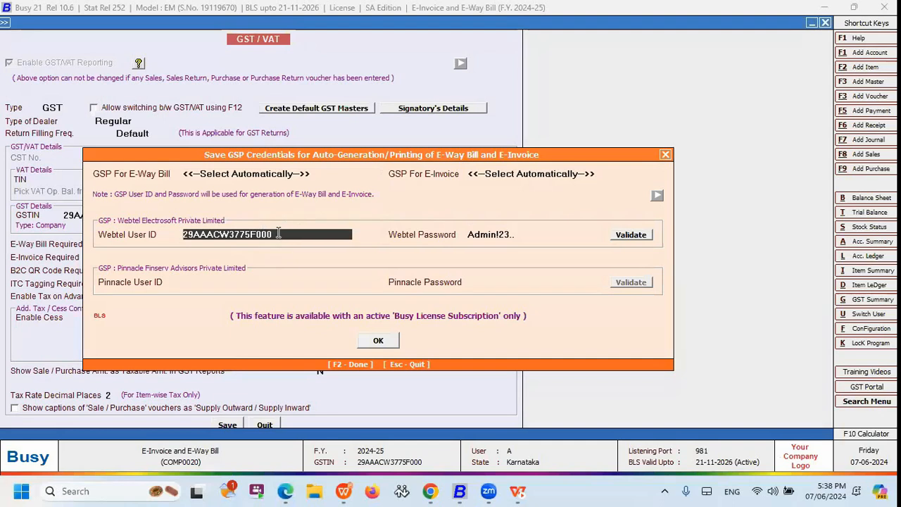
pyautogui.click(470, 234)
pyautogui.click(287, 234)
pyautogui.click(516, 237)
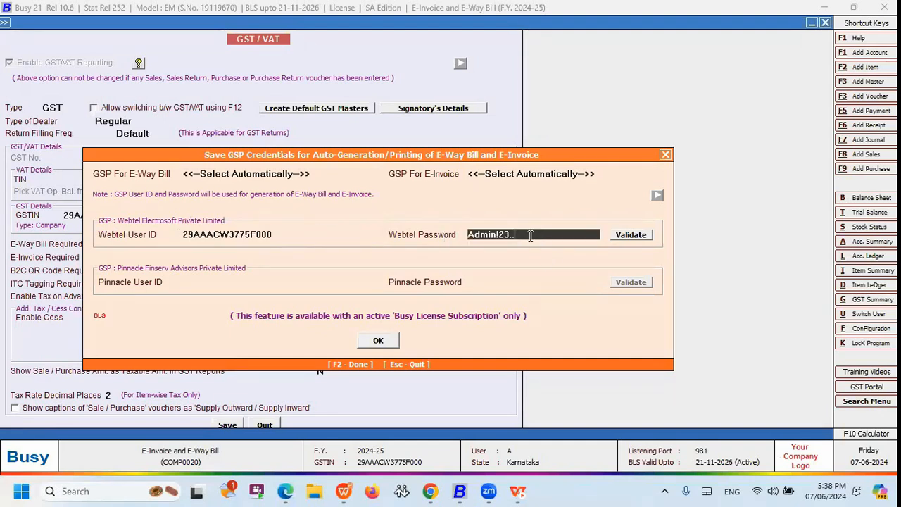
pyautogui.click(194, 283)
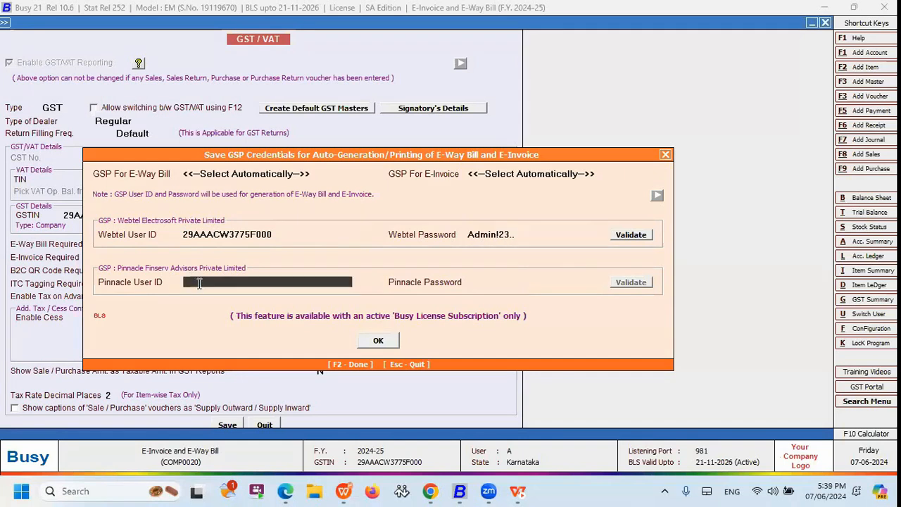
pyautogui.click(516, 283)
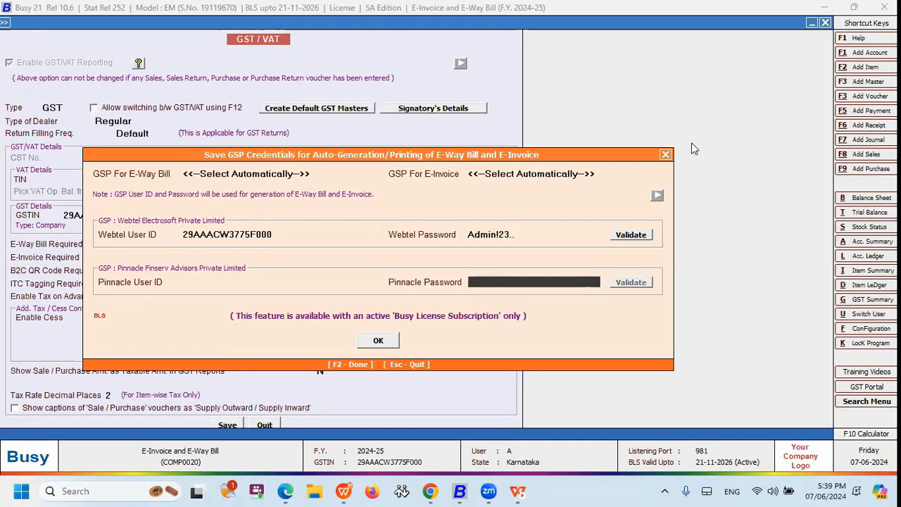
# Step: Check the GSP For E-Way Bill choices, confirm the credentials and save the GST/VAT settings
pyautogui.click(289, 173)
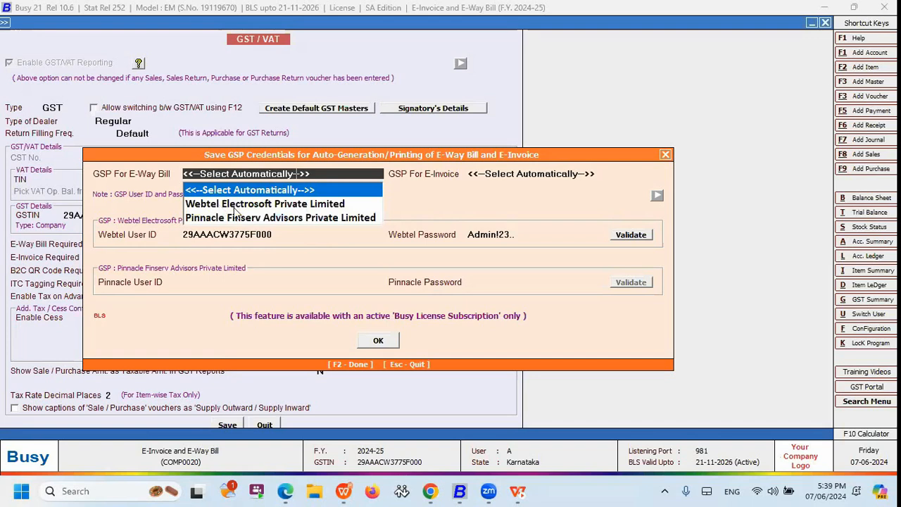
pyautogui.click(378, 340)
pyautogui.click(226, 422)
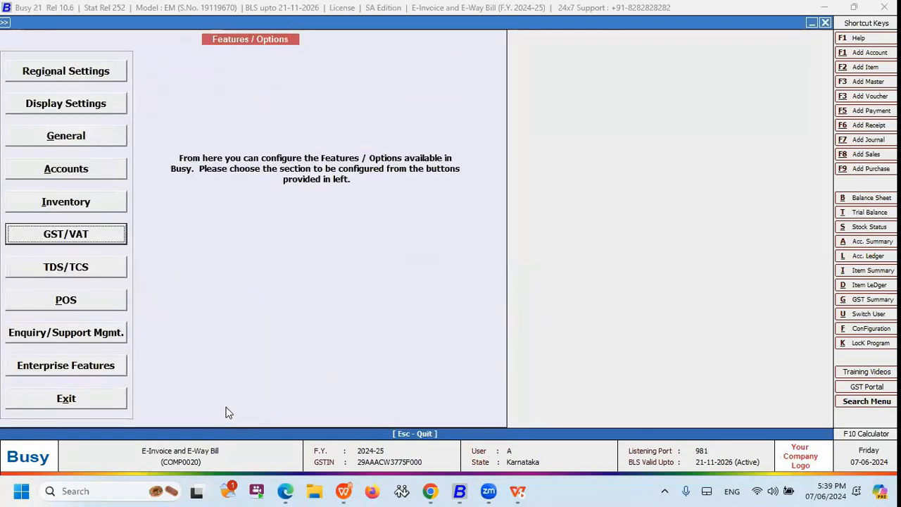
# Step: Add a new sales voucher with quantity 10 Pcs of Bagguase Board at 12,000.00
pyautogui.press('Escape')
pyautogui.press('Right')
pyautogui.press('Return')
pyautogui.press('Down')
pyautogui.press('Return')
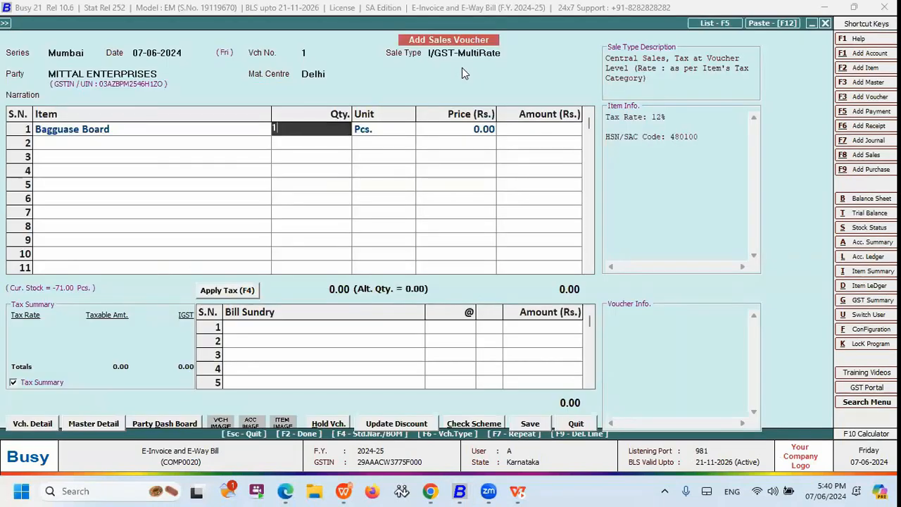
pyautogui.write('10')
pyautogui.press('Return')
pyautogui.press('Return')
pyautogui.press('Return')
pyautogui.press('Return')
pyautogui.press('Return')
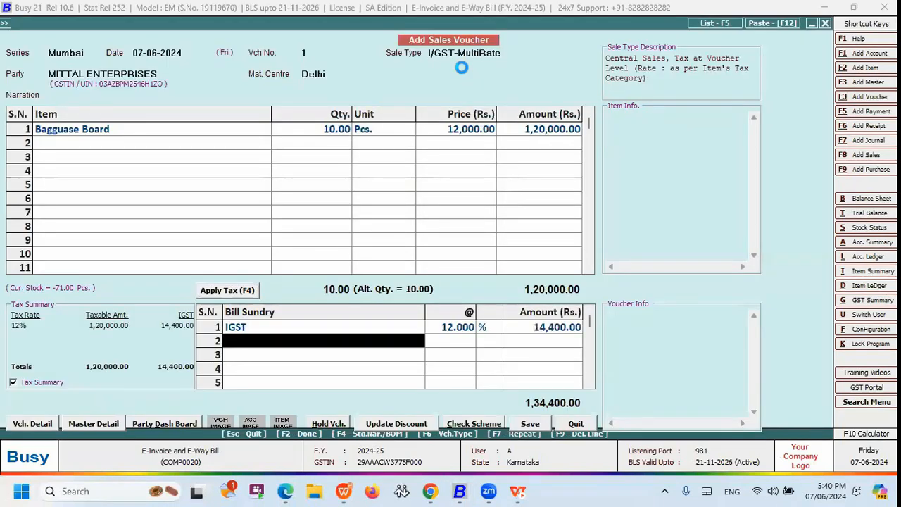
pyautogui.press('Return')
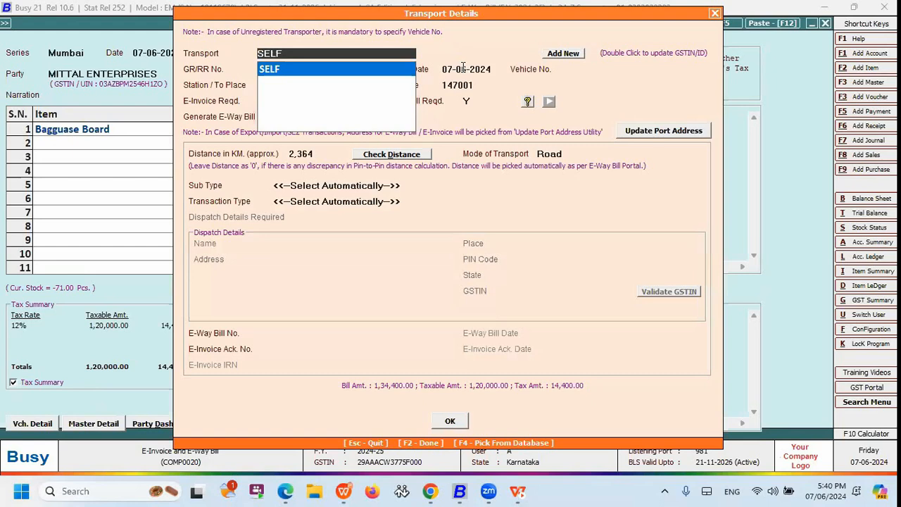
pyautogui.write('F')
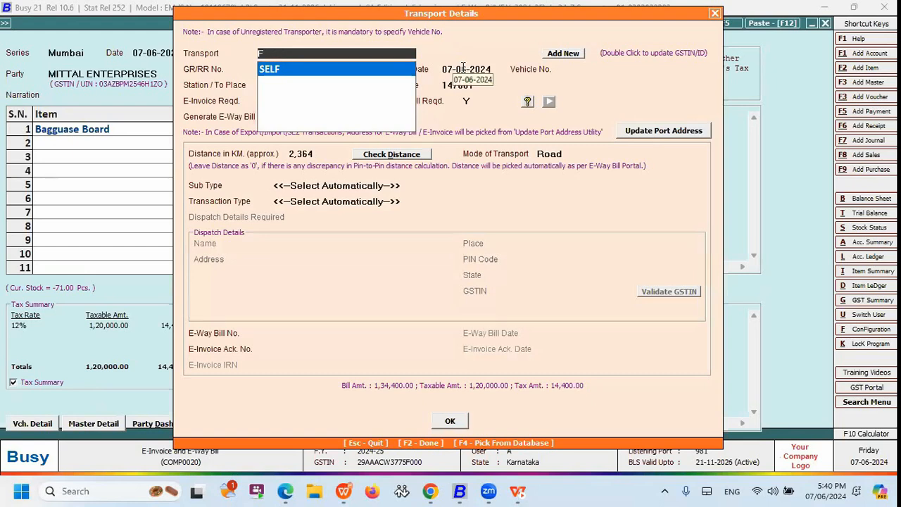
pyautogui.click(561, 55)
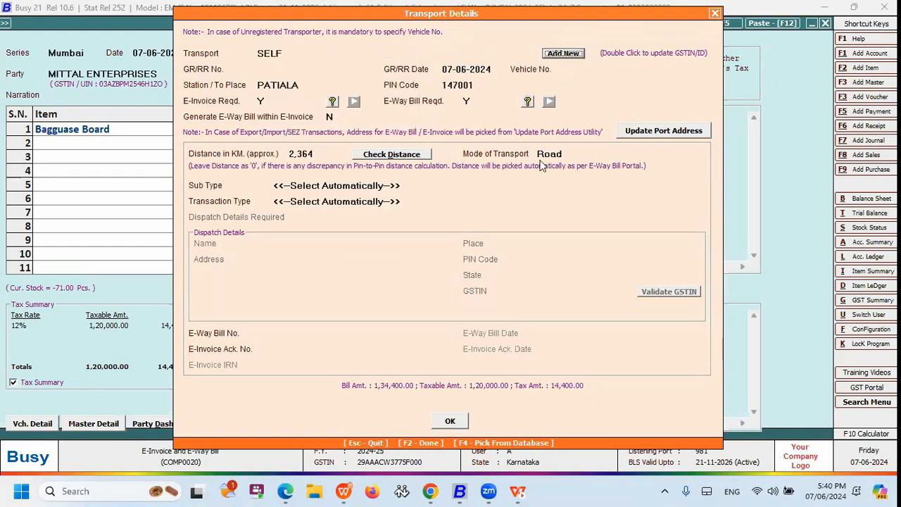
pyautogui.press('Return')
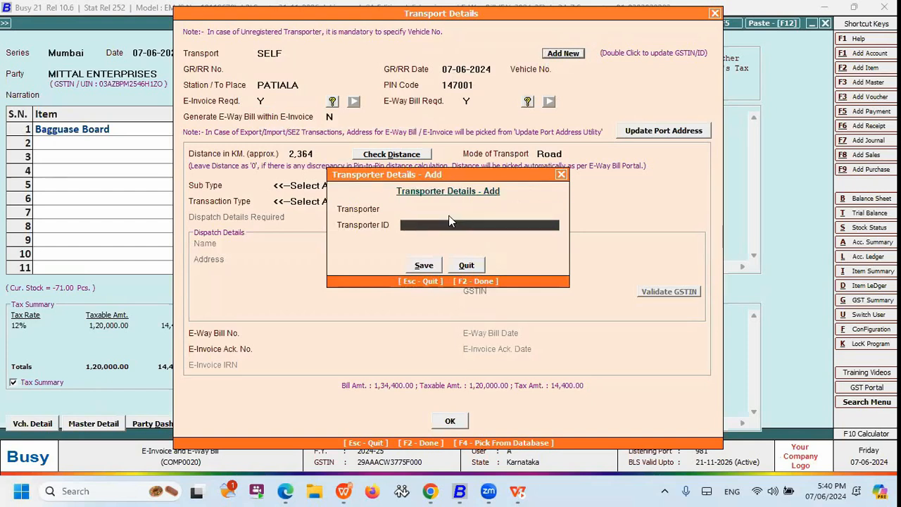
pyautogui.click(468, 266)
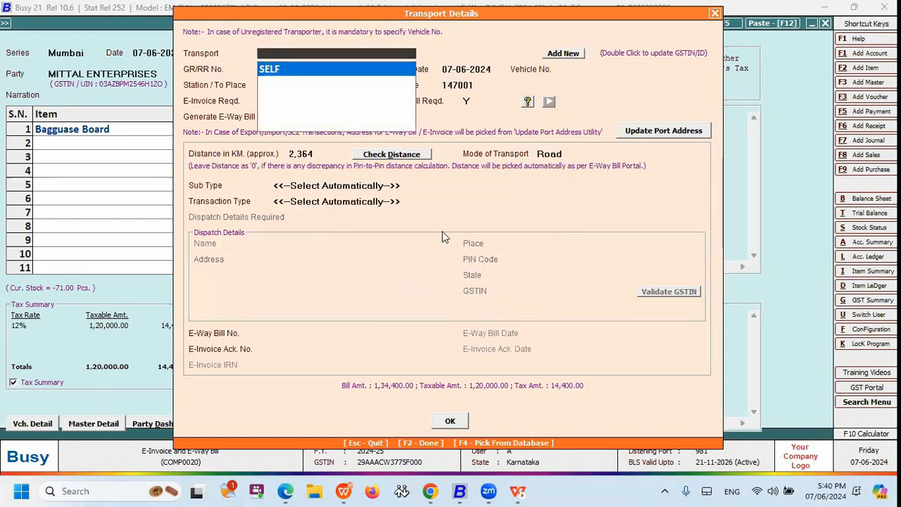
pyautogui.press('Return')
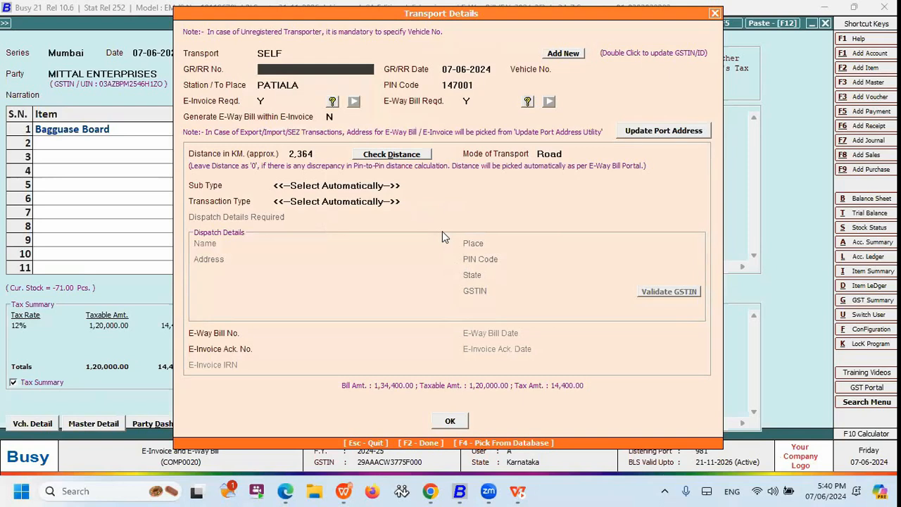
pyautogui.press('Return')
pyautogui.press('Return')
pyautogui.write('KA02KK456')
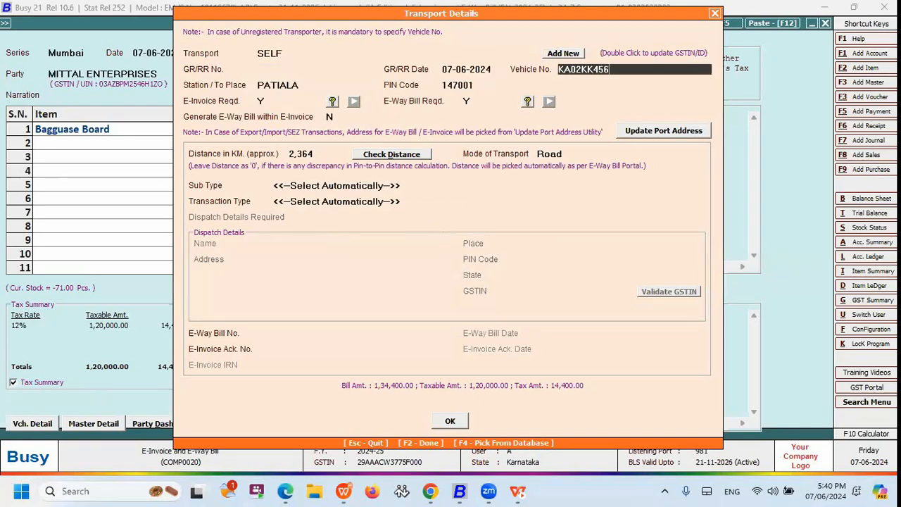
pyautogui.write('7')
pyautogui.press('Return')
# Step: Set Generate E-Way Bill within E-Invoice to Y
pyautogui.press('Return')
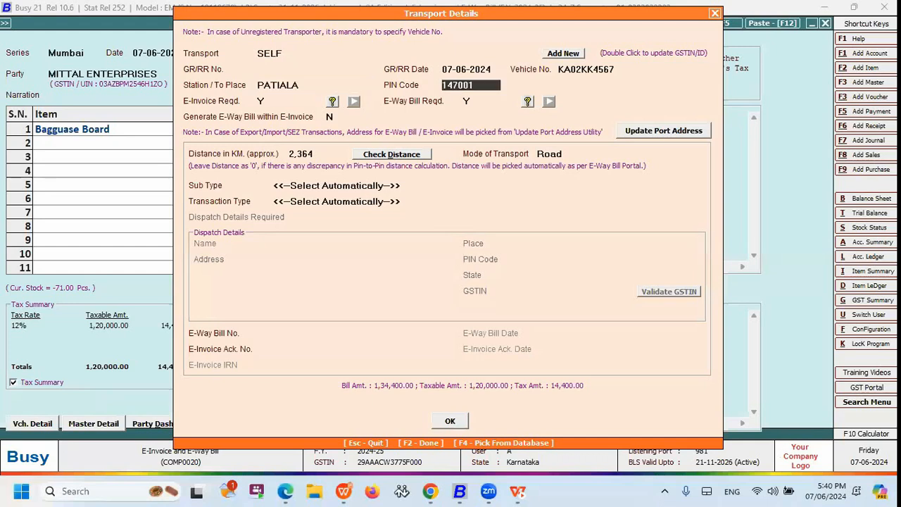
pyautogui.press('Return')
pyautogui.press('Return')
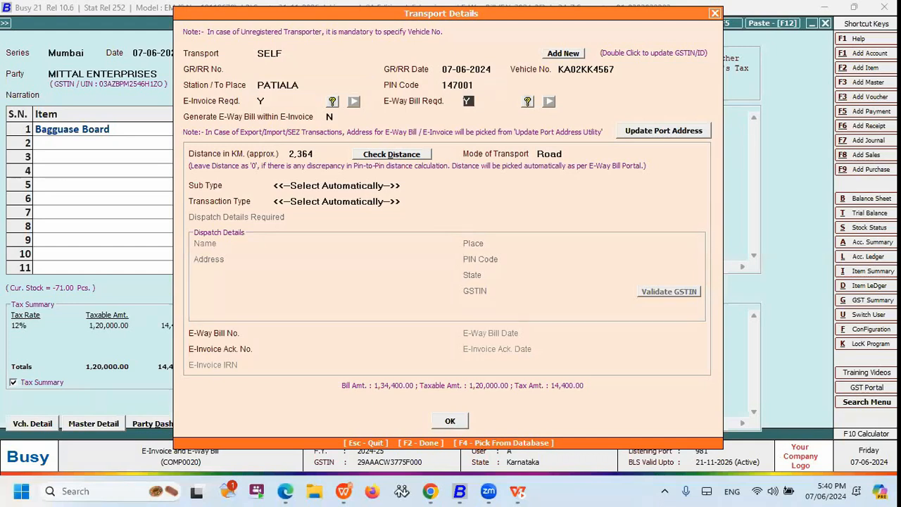
pyautogui.press('Up')
pyautogui.press('Return')
pyautogui.press('Up')
pyautogui.press('Return')
pyautogui.press('y')
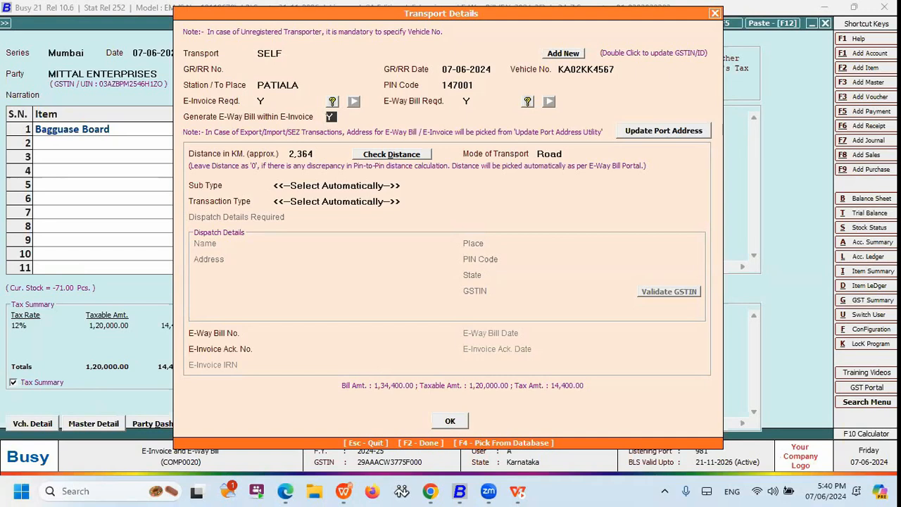
# Step: Keep Road as transport mode, update the distance to 2364 km and confirm
pyautogui.press('Return')
pyautogui.press('Return')
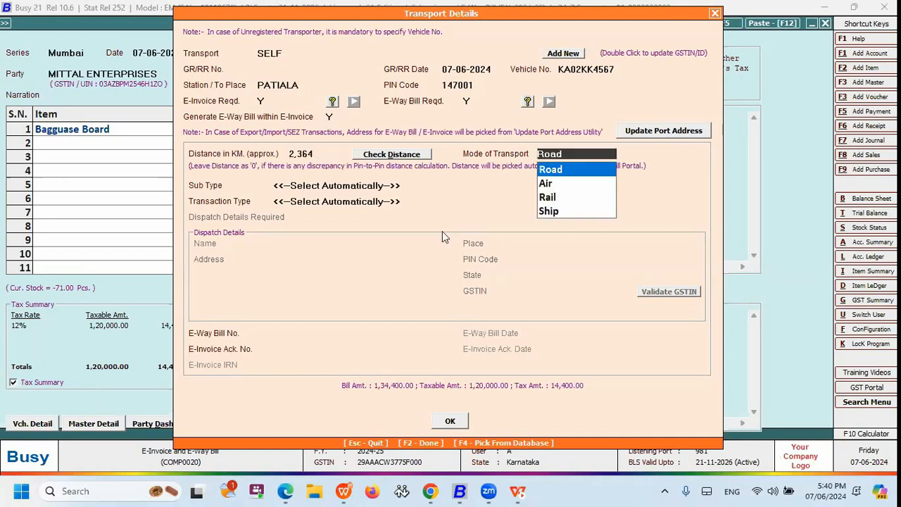
pyautogui.click(403, 155)
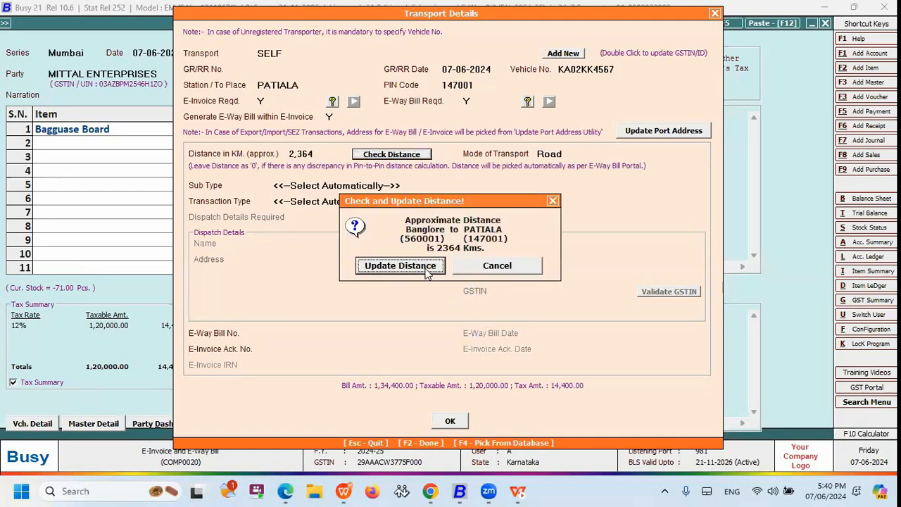
pyautogui.click(426, 271)
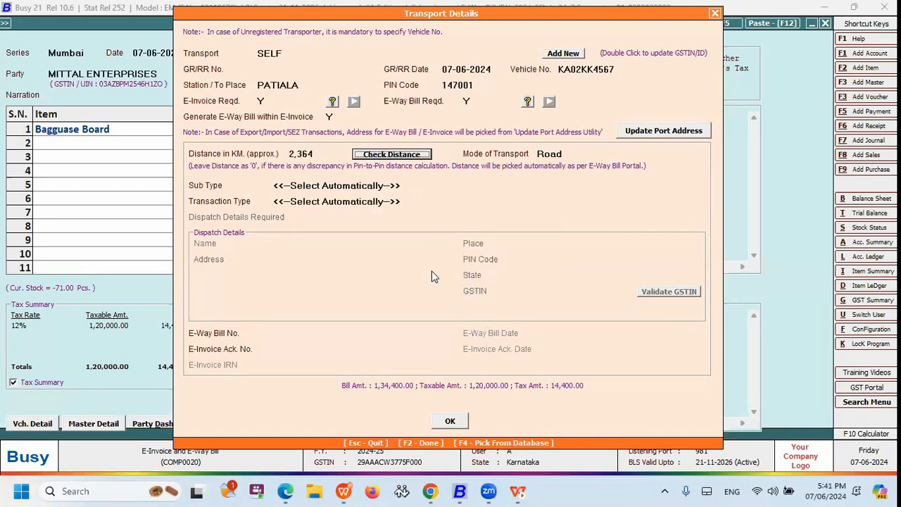
pyautogui.click(451, 424)
# Step: Save the voucher with automatic e-invoicing and check it for possible e-invoice errors (none found)
pyautogui.click(492, 272)
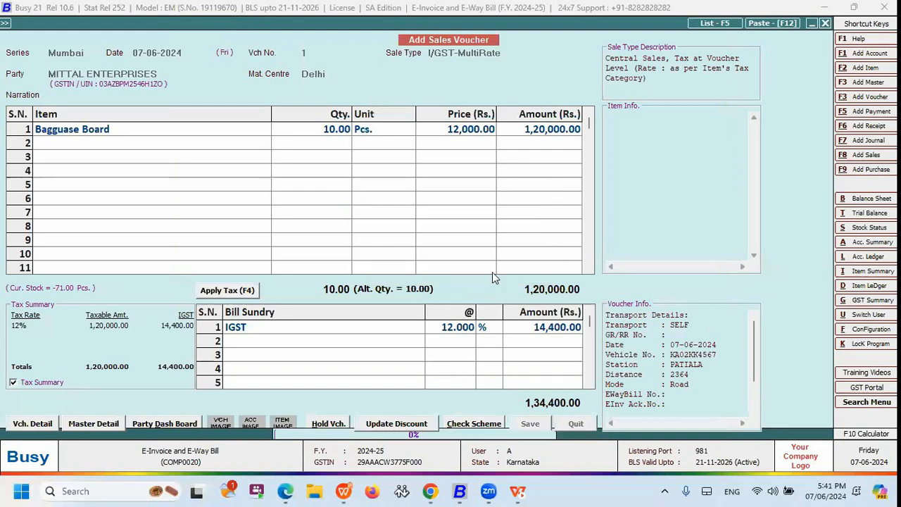
pyautogui.click(492, 273)
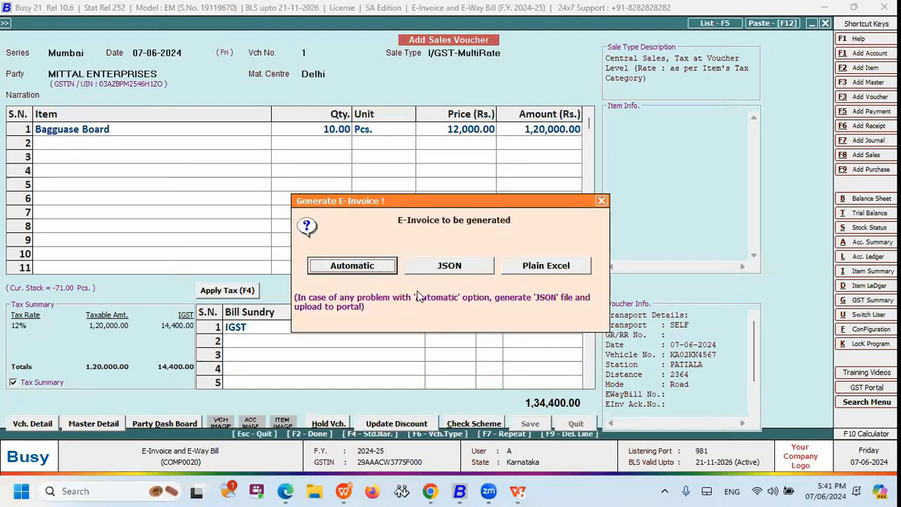
pyautogui.click(368, 269)
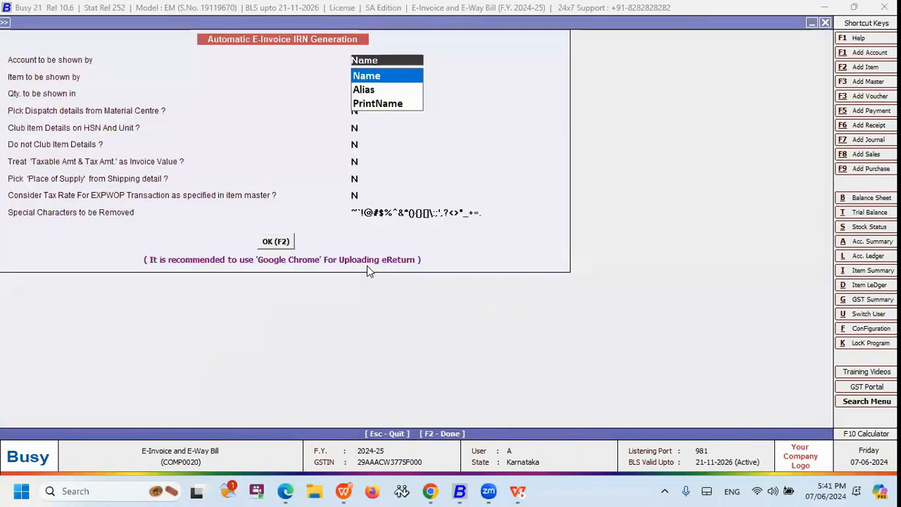
pyautogui.press('F2')
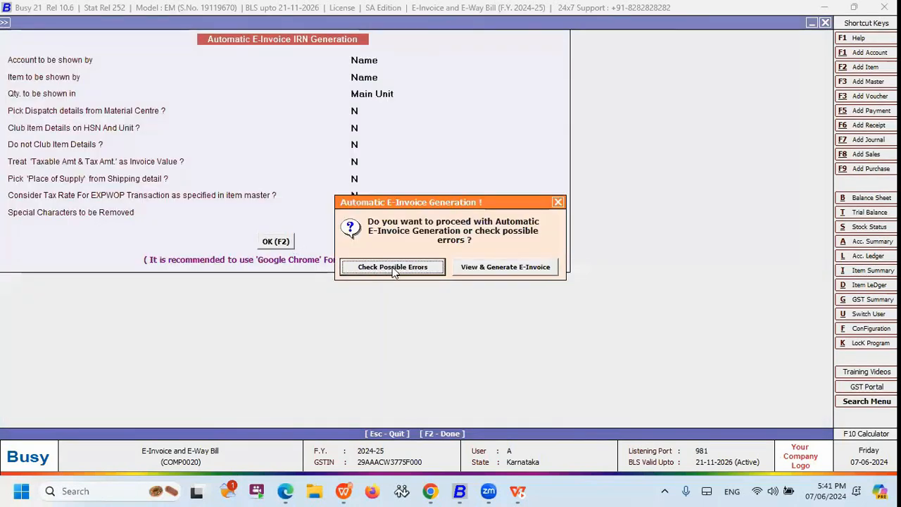
pyautogui.click(392, 267)
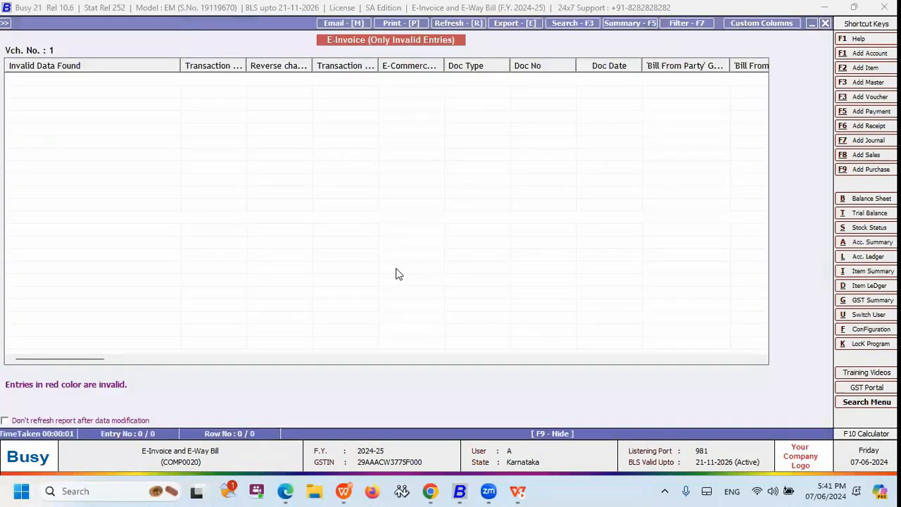
pyautogui.press('Escape')
pyautogui.press('F2')
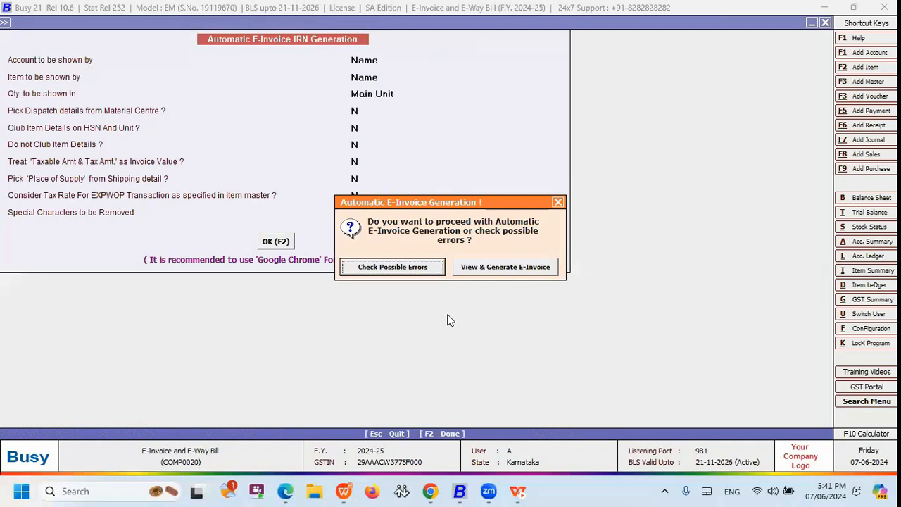
# Step: Attempt to generate the e-invoice, dismiss the failure, skip printing and close the voucher
pyautogui.click(494, 274)
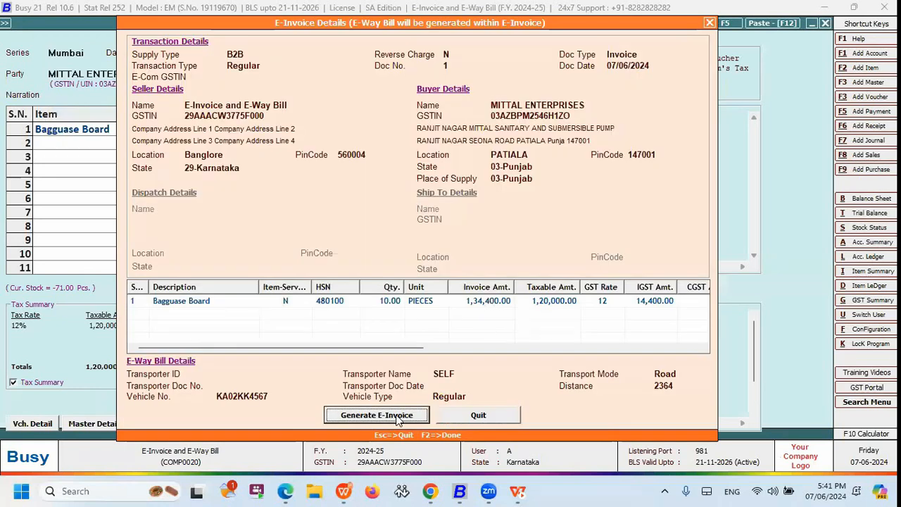
pyautogui.click(398, 415)
pyautogui.click(530, 269)
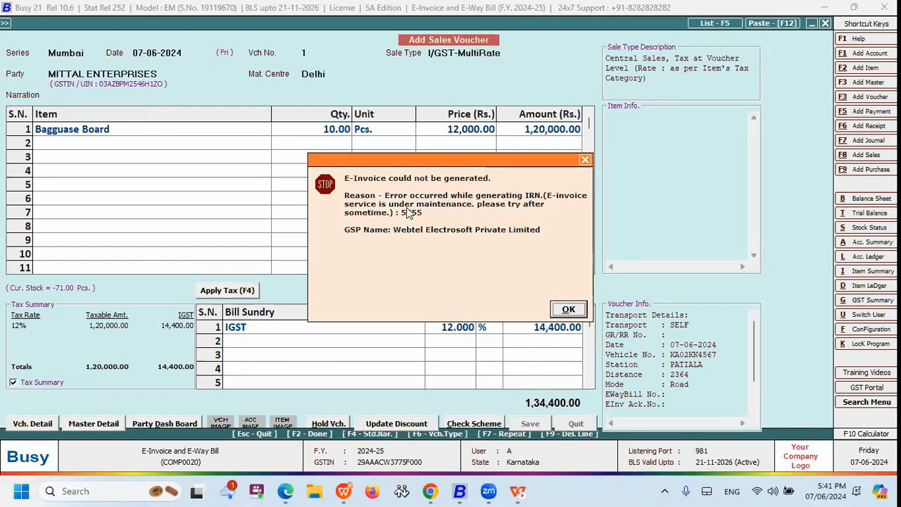
pyautogui.click(571, 311)
pyautogui.click(529, 272)
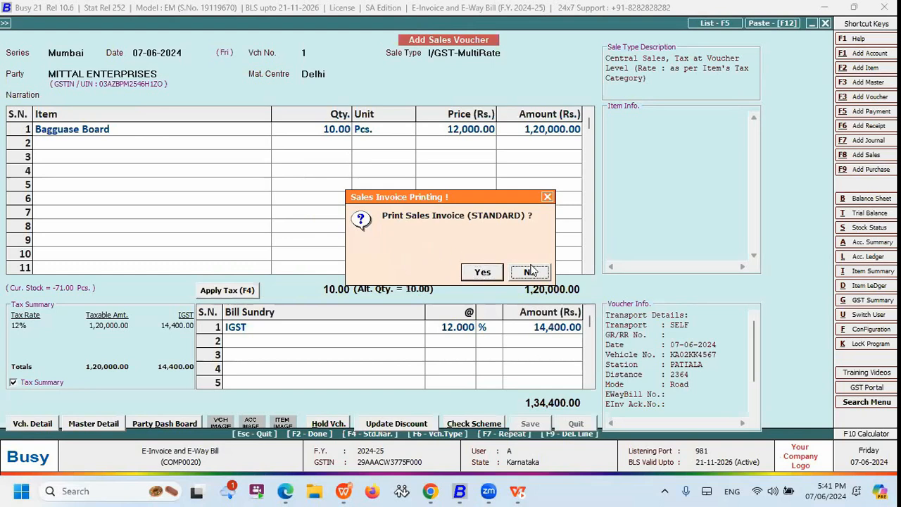
pyautogui.press('Escape')
pyautogui.press('Escape')
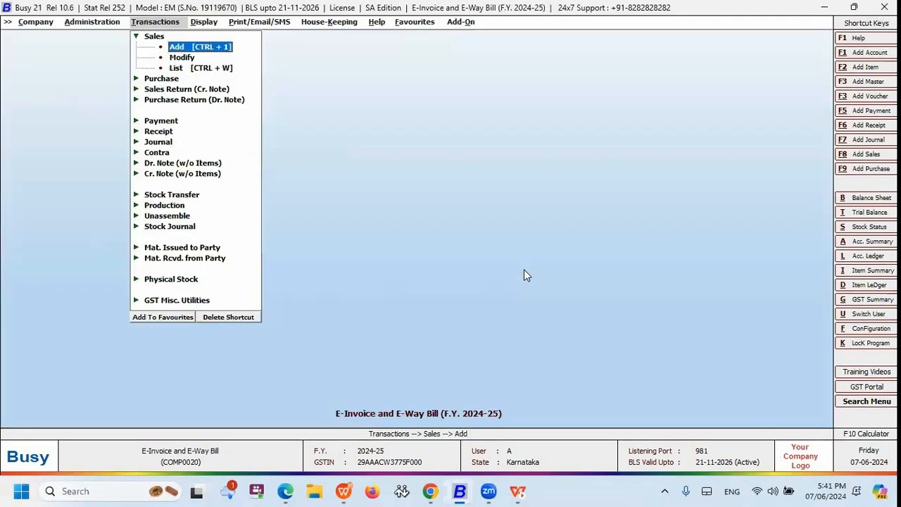
# Step: Modify sales voucher PNI/505/20202-21 and re-save it with its bill-by-bill, transport and e-way bill details unchanged
pyautogui.press('Down')
pyautogui.press('Return')
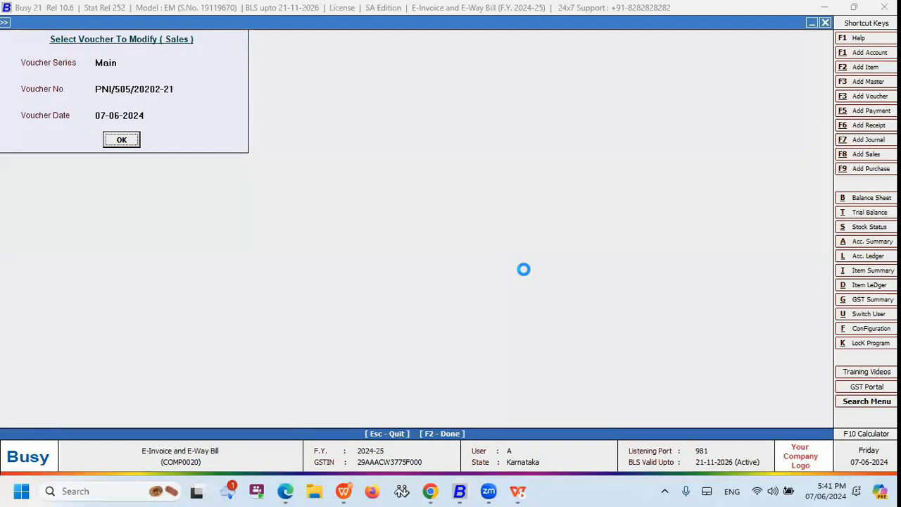
pyautogui.press('Return')
pyautogui.press('F2')
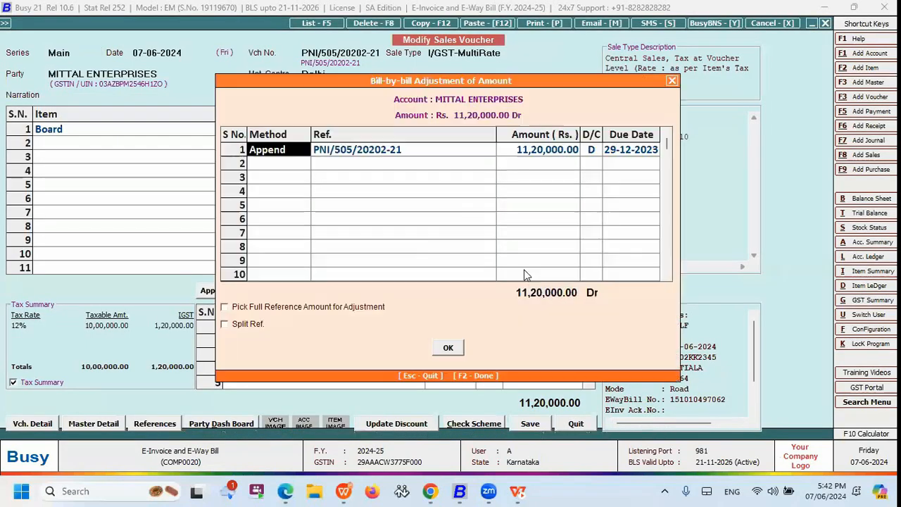
pyautogui.press('F2')
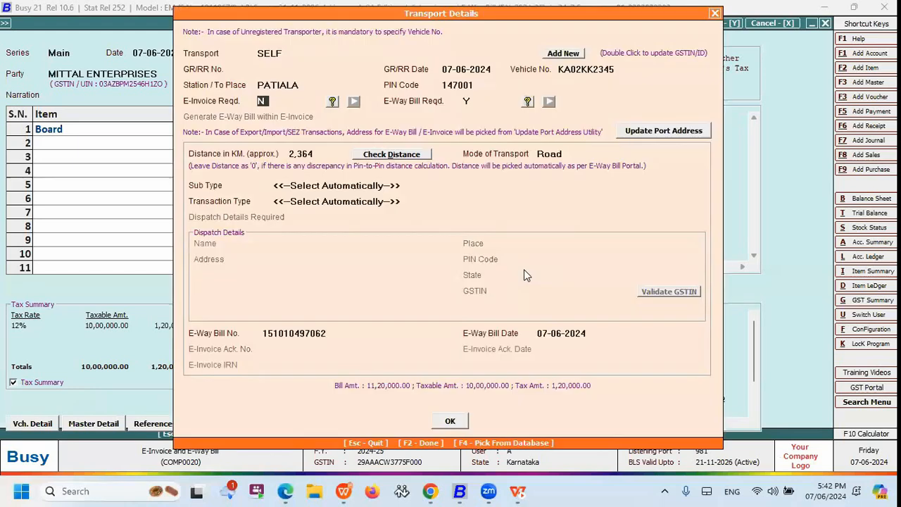
pyautogui.press('F2')
pyautogui.press('Return')
pyautogui.press('Return')
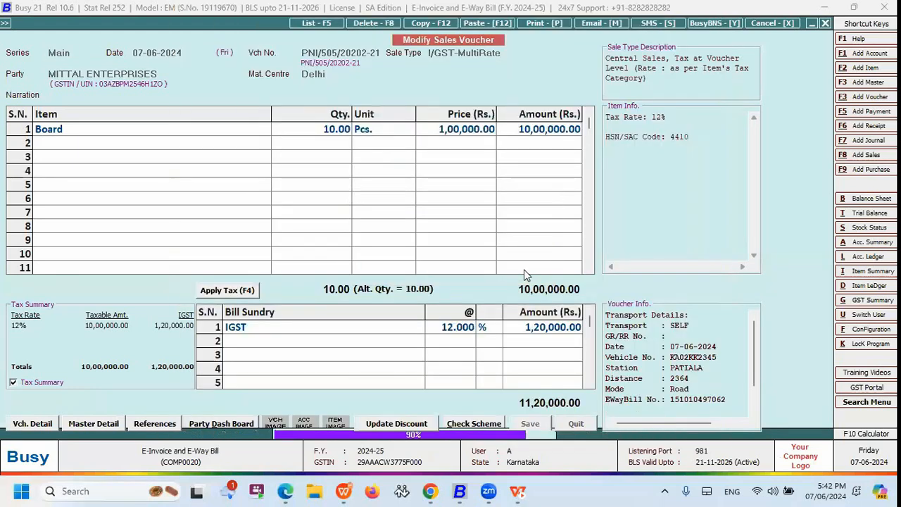
pyautogui.press('Escape')
pyautogui.press('Up')
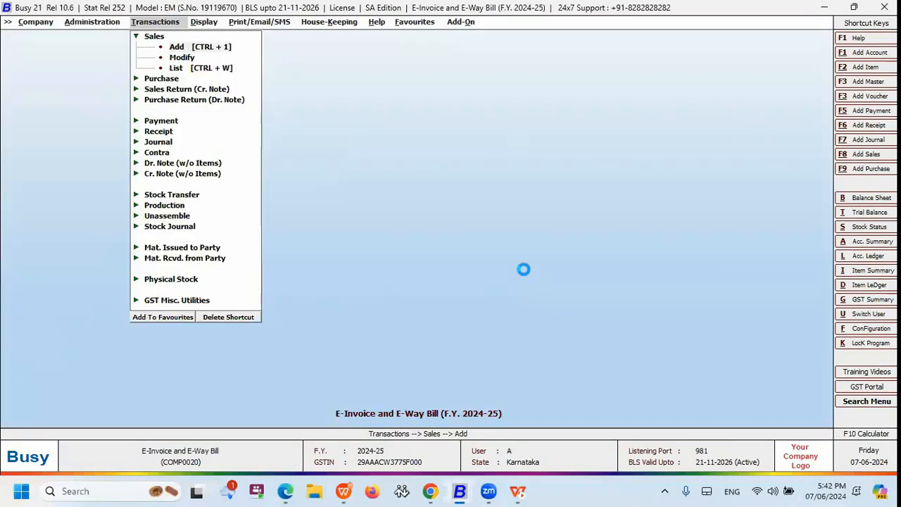
# Step: Save a 1,34,400.00 Bagguase Board sales invoice to MITTAL ENTERPRISES and acknowledge its generated e-way bill
pyautogui.press('Return')
pyautogui.press('Return')
pyautogui.press('Return')
pyautogui.press('Return')
pyautogui.press('Return')
pyautogui.write('MITTAL ENTERPRISES')
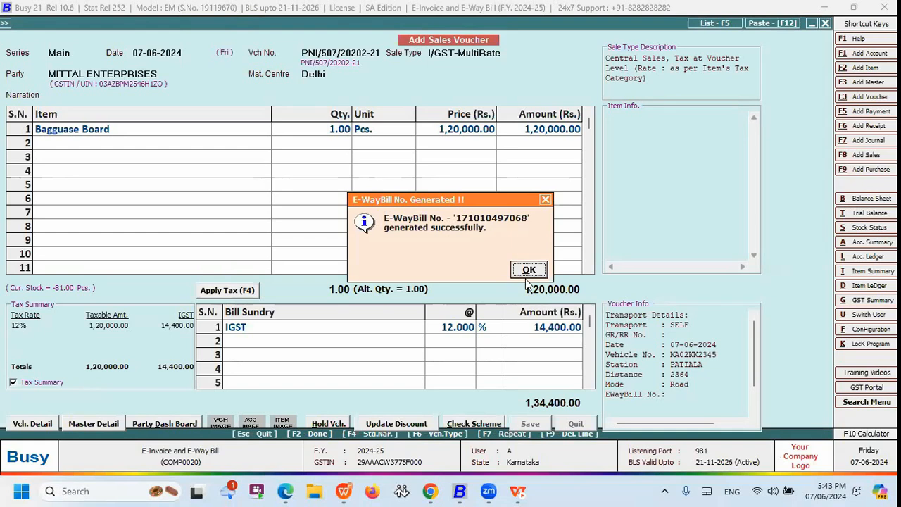
pyautogui.hotkey('alt', 'Tab')
pyautogui.hotkey('alt', 'Tab')
pyautogui.hotkey('alt', 'Tab')
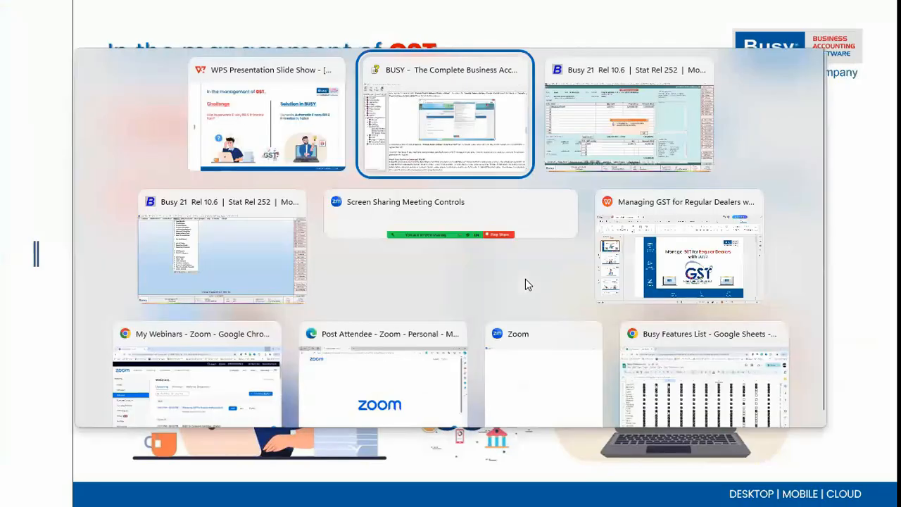
pyautogui.press('Return')
pyautogui.click(526, 276)
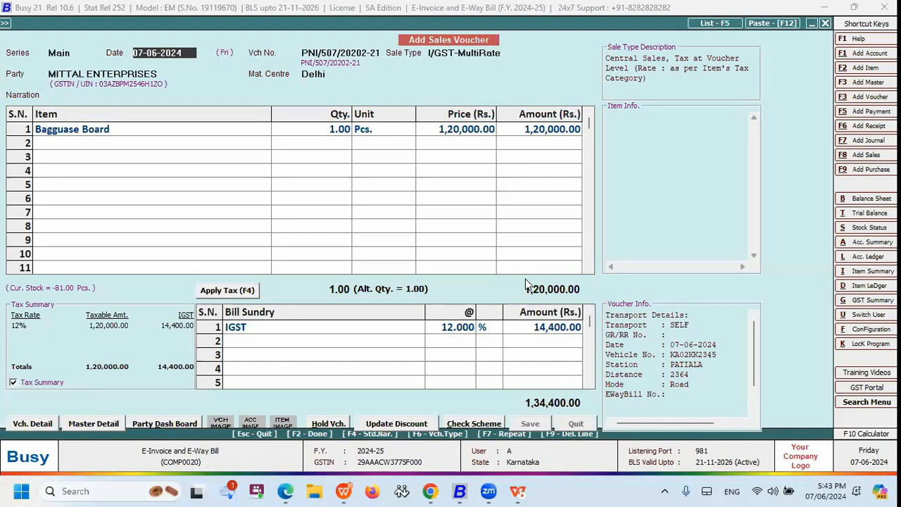
pyautogui.press('Return')
pyautogui.press('Return')
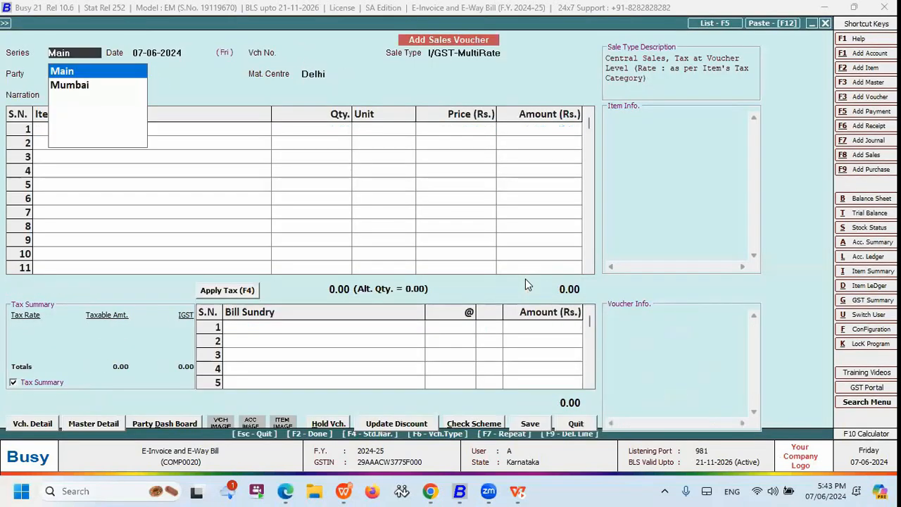
pyautogui.press('Escape')
pyautogui.press('Escape')
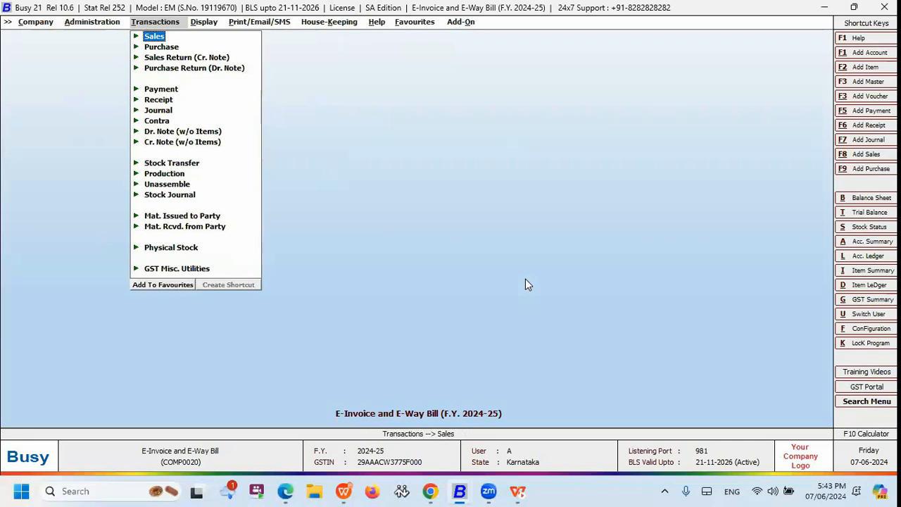
# Step: Navigate to Transactions > GST Misc. Utilities > E-Way Bill & E-Invoice Management
pyautogui.press('Right')
pyautogui.press('Down')
pyautogui.press('Down')
pyautogui.press('Down')
pyautogui.press('Down')
pyautogui.press('Down')
pyautogui.press('Down')
pyautogui.press('Down')
pyautogui.press('Down')
pyautogui.press('Down')
pyautogui.press('Down')
pyautogui.press('Down')
pyautogui.press('Right')
pyautogui.press('Down')
pyautogui.press('Down')
pyautogui.press('Down')
pyautogui.press('Down')
pyautogui.press('Left')
pyautogui.press('Up')
pyautogui.press('Right')
pyautogui.press('Down')
pyautogui.press('Down')
pyautogui.press('Down')
pyautogui.press('Up')
pyautogui.press('Up')
pyautogui.press('Right')
pyautogui.press('Down')
pyautogui.press('Down')
pyautogui.press('Down')
pyautogui.press('Down')
pyautogui.press('Down')
pyautogui.press('Down')
pyautogui.press('Up')
# Step: Run the E-Invoice Audit Report for all series on 07-06-2024, listing four invoices totalling 15,00,800.00
pyautogui.press('Return')
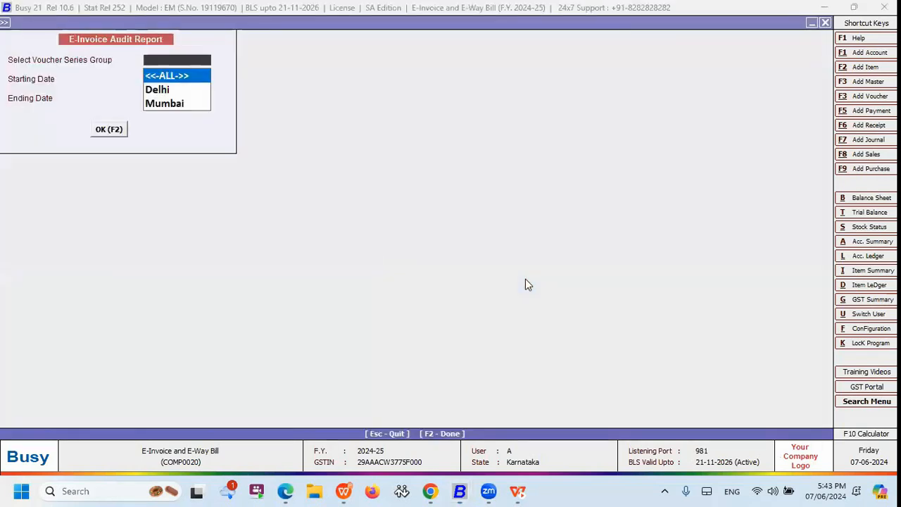
pyautogui.press('Return')
pyautogui.press('F2')
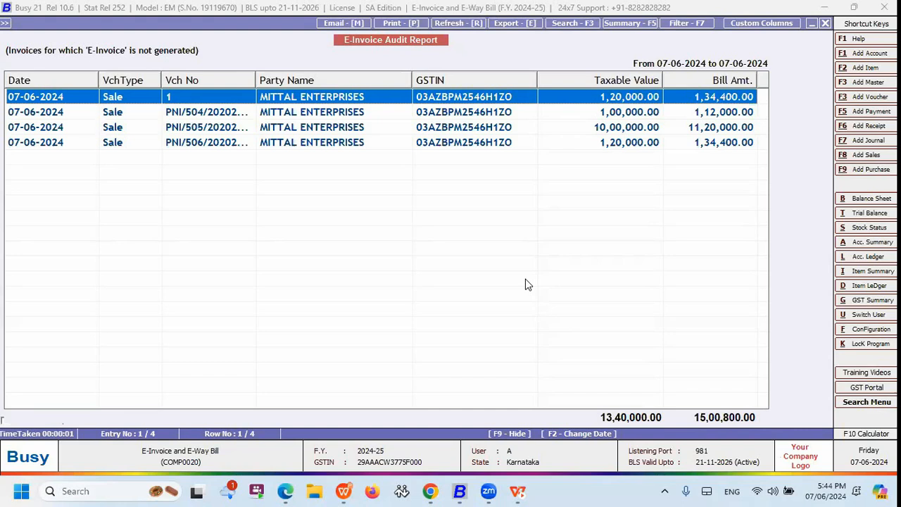
pyautogui.press('Escape')
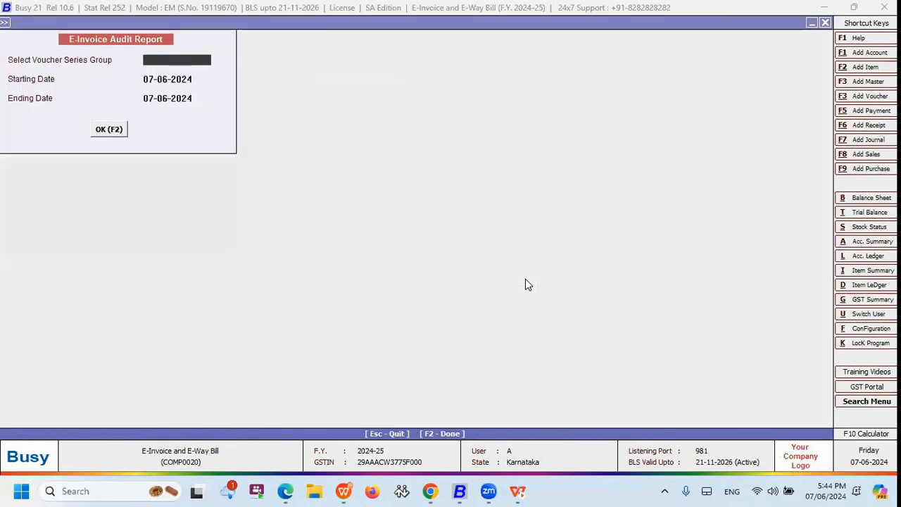
pyautogui.press('Escape')
pyautogui.press('Up')
pyautogui.press('Return')
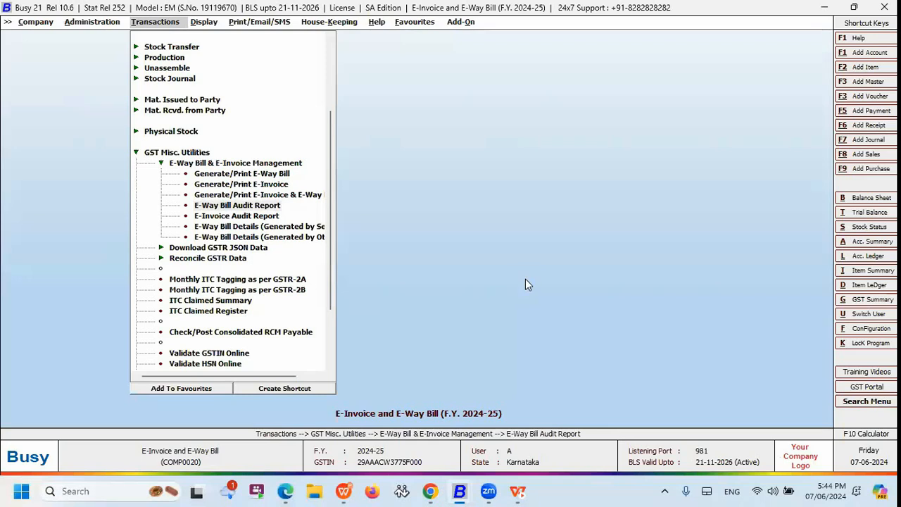
# Step: Run the E-Way Bill Audit Report, then open the Generate/Print E-Way Bill tool
pyautogui.press('F2')
pyautogui.press('Escape')
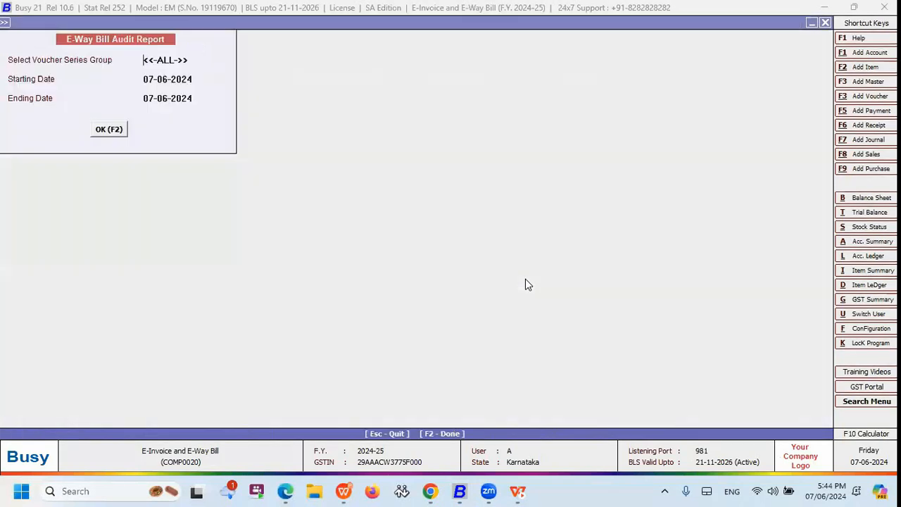
pyautogui.press('Escape')
pyautogui.press('Escape')
pyautogui.press('Return')
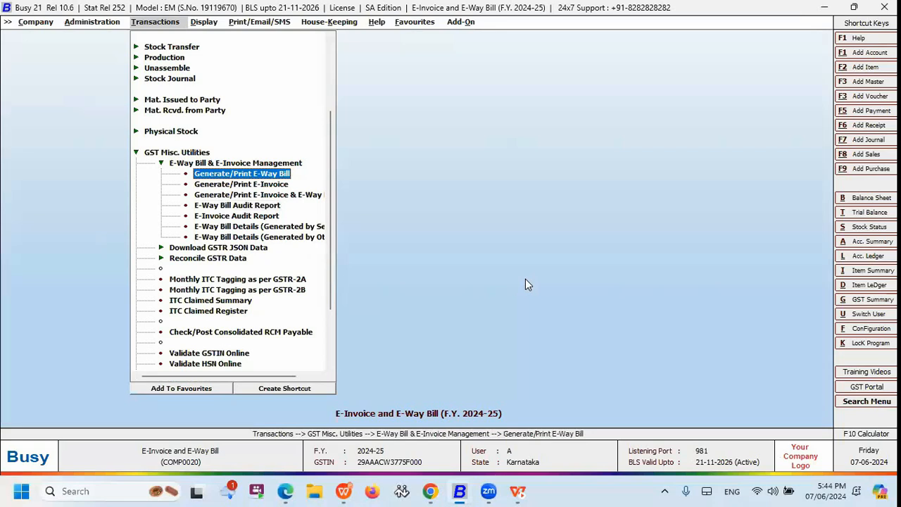
pyautogui.press('Down')
pyautogui.press('Up')
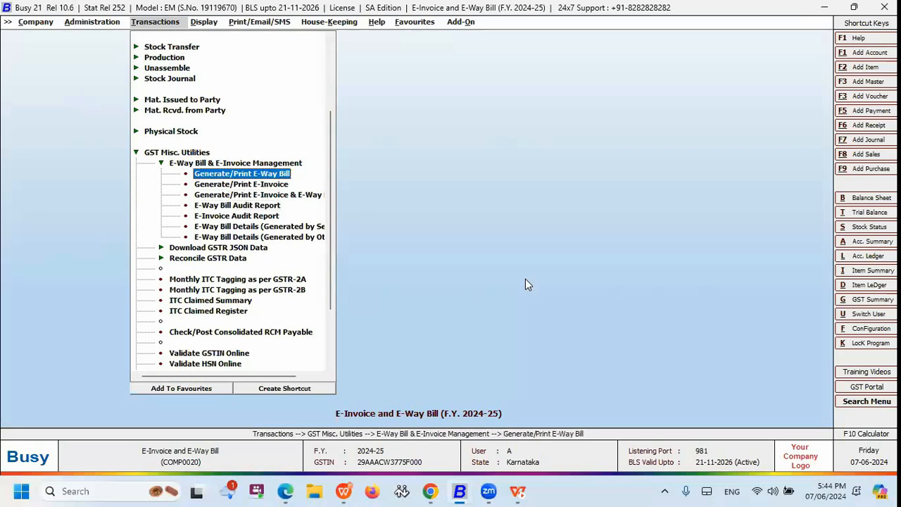
pyautogui.press('Return')
pyautogui.press('Return')
pyautogui.press('Return')
pyautogui.press('Return')
# Step: Load all vouchers excluding those with e-way bills and tick both listed (1,34,400.00 and 1,12,000.00)
pyautogui.press('Return')
pyautogui.press('Return')
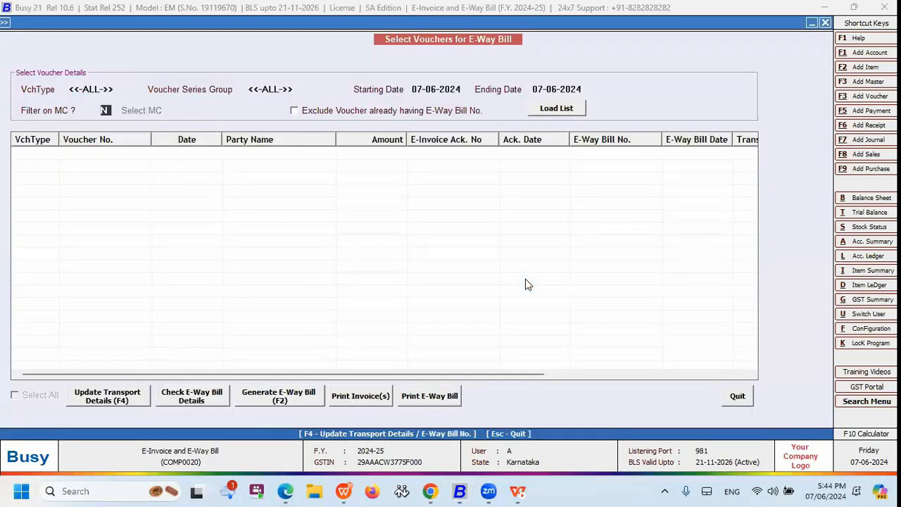
pyautogui.press('Return')
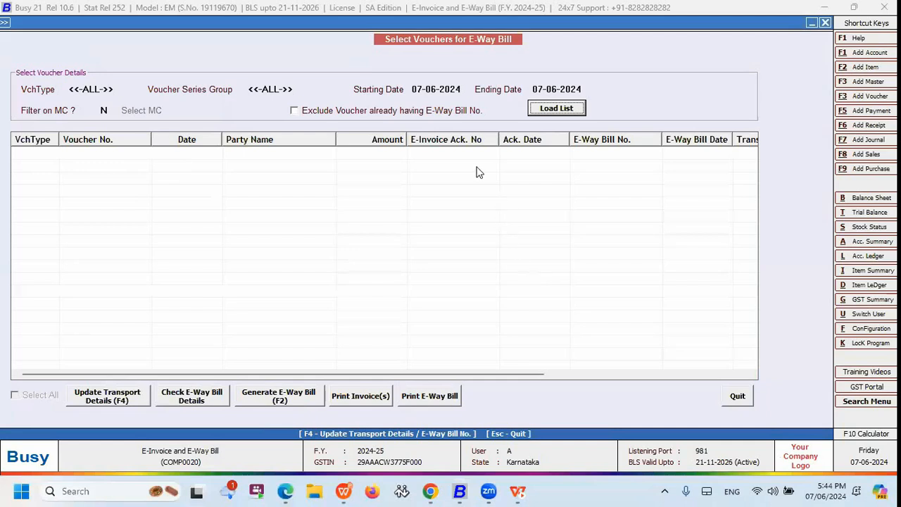
pyautogui.hotkey('shift', 'Tab')
pyautogui.press('space')
pyautogui.press('Return')
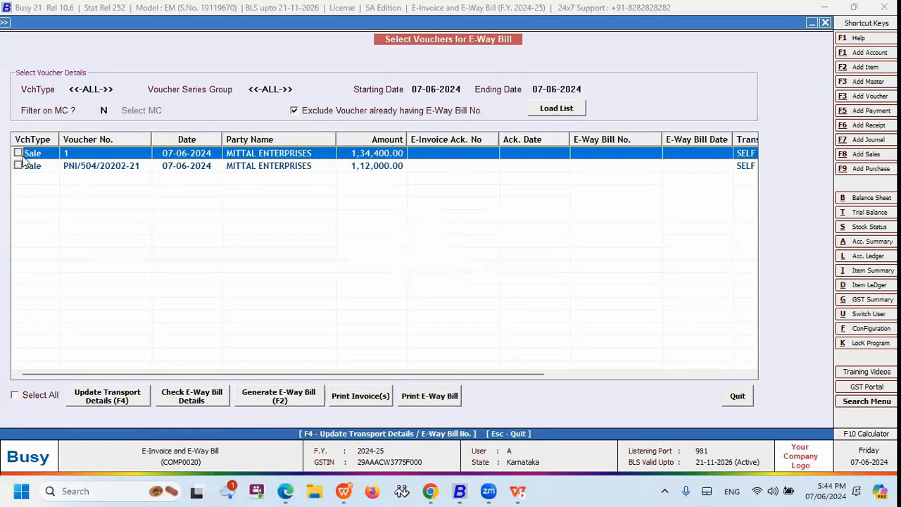
pyautogui.click(39, 395)
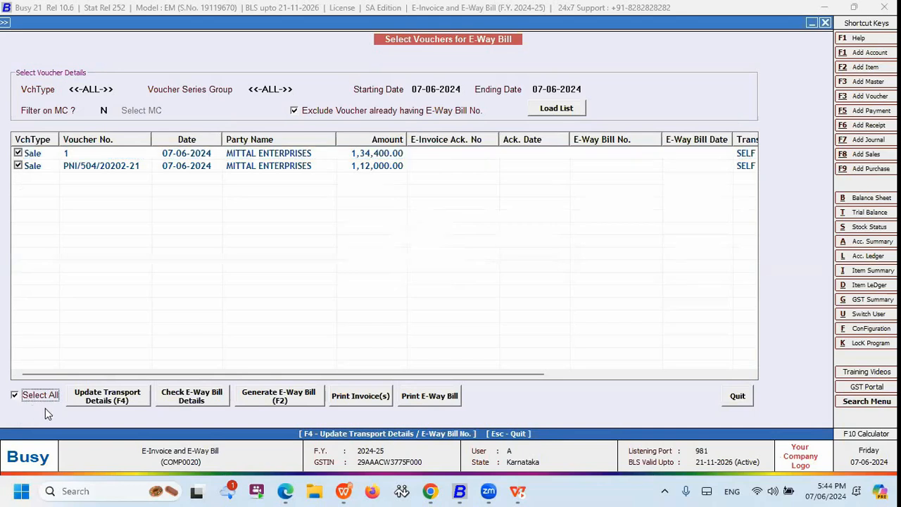
pyautogui.click(303, 401)
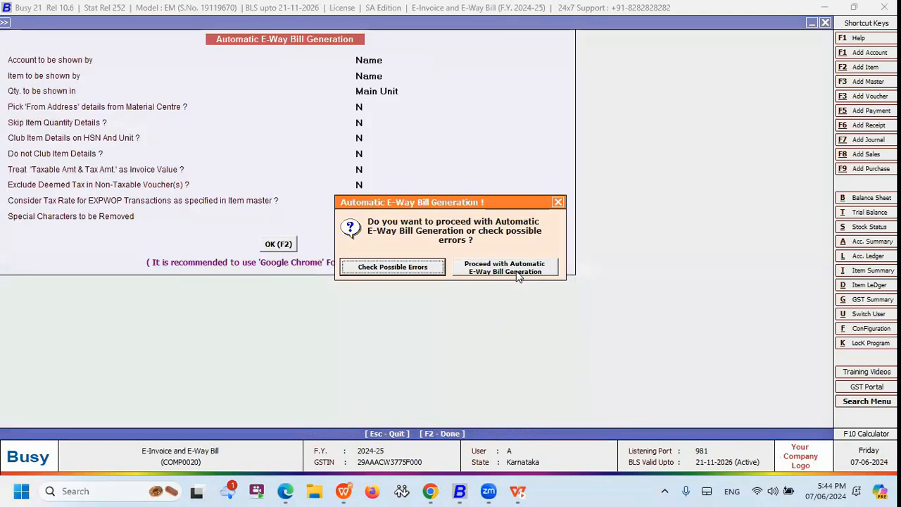
# Step: Run automatic e-way bill generation and review the result: one generated, voucher 1 rejected as duplicate
pyautogui.click(518, 273)
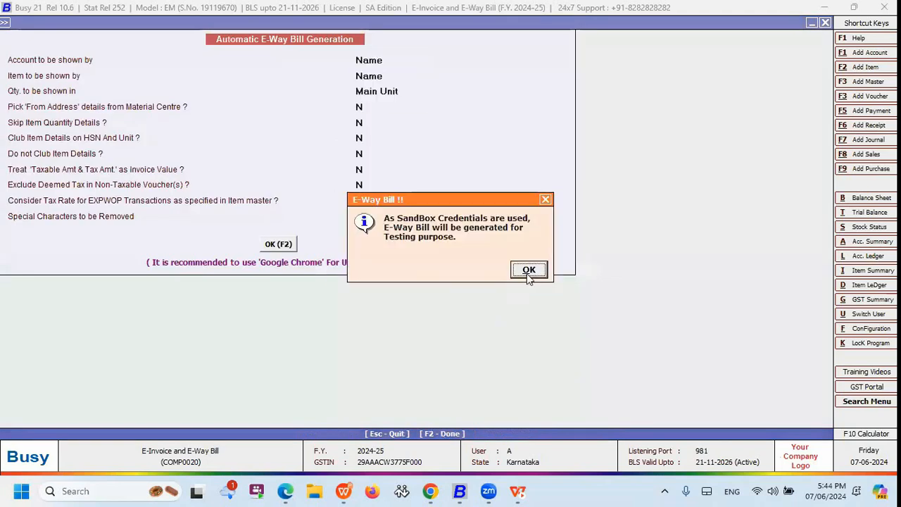
pyautogui.click(527, 273)
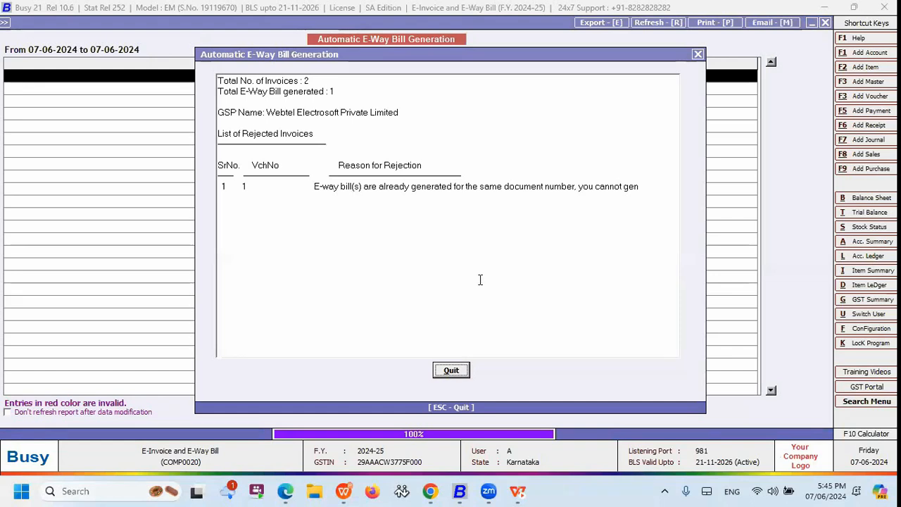
pyautogui.moveTo(383, 57); pyautogui.dragTo(386, 164)
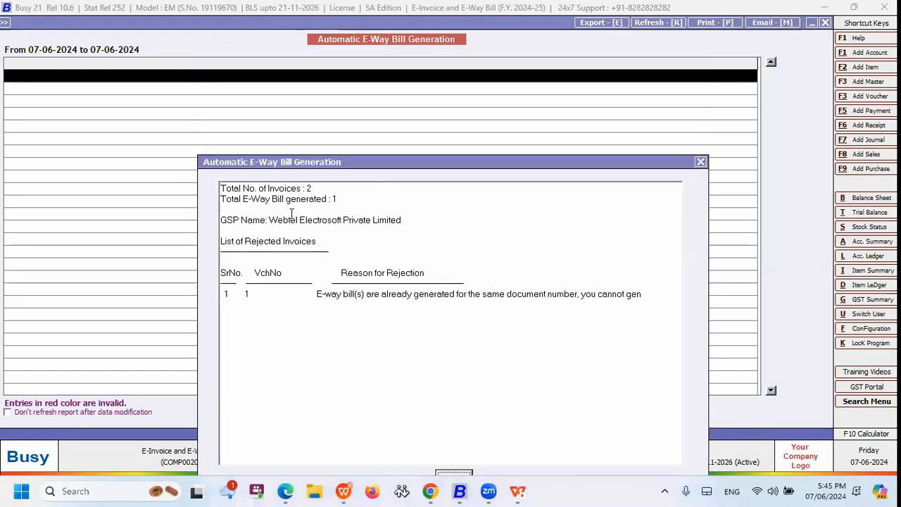
pyautogui.moveTo(311, 189); pyautogui.dragTo(330, 200)
pyautogui.click(335, 198)
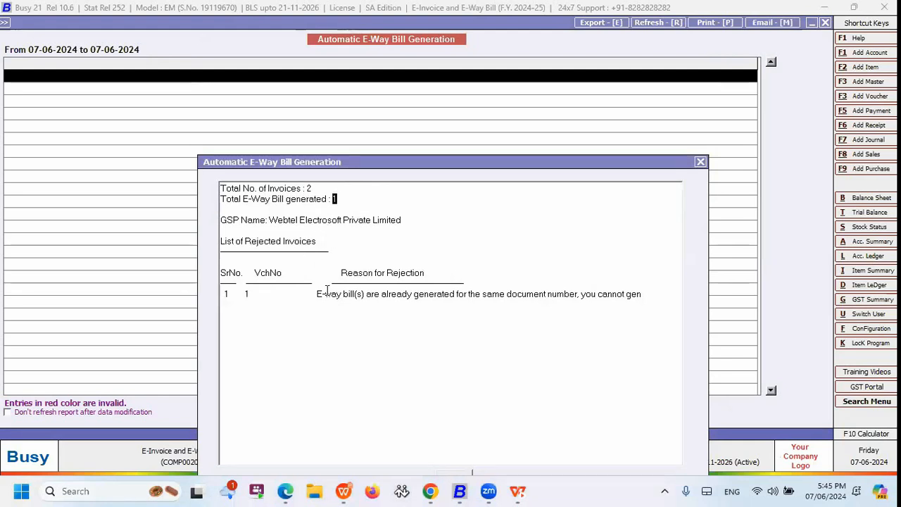
pyautogui.click(253, 293)
pyautogui.moveTo(253, 294); pyautogui.dragTo(243, 294)
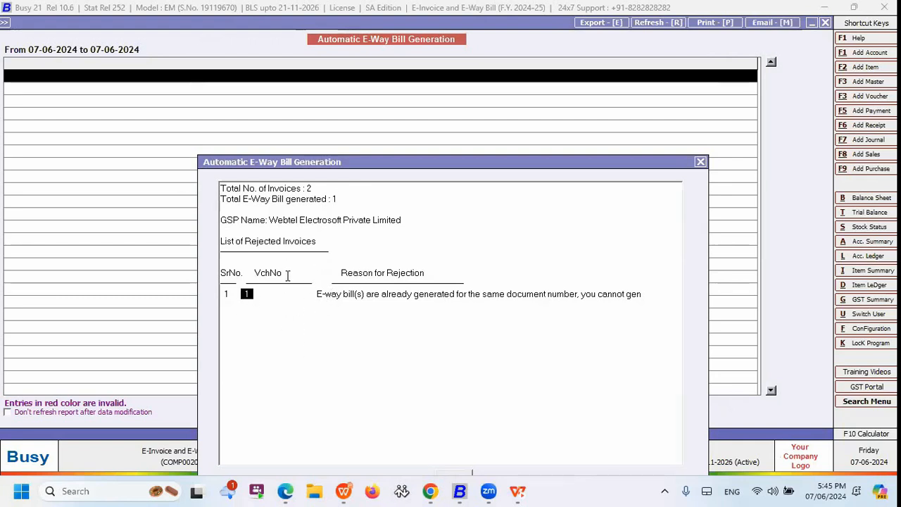
pyautogui.click(700, 161)
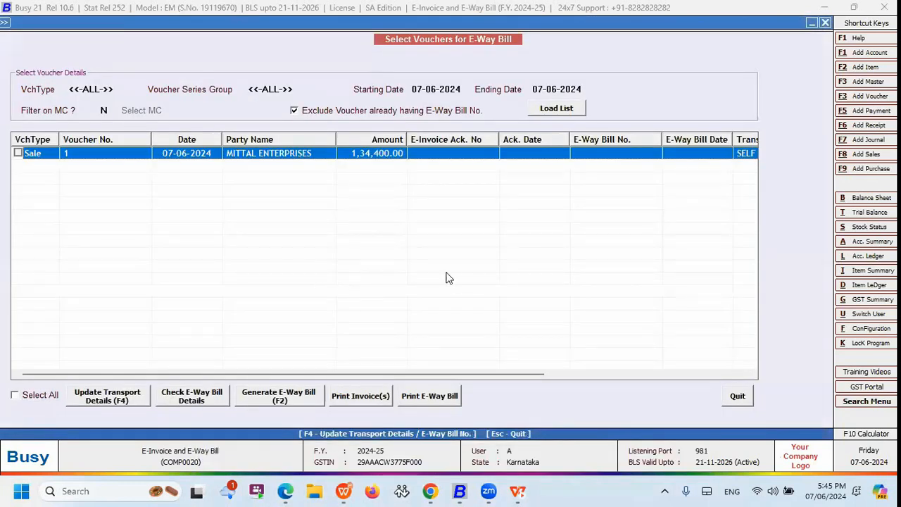
pyautogui.press('Escape')
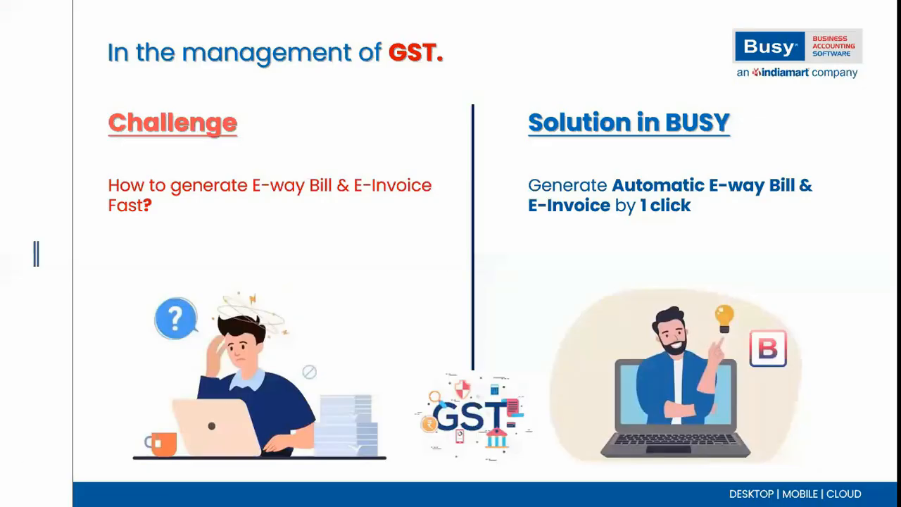
# Step: Advance to the GSTR reconciliation slide and reveal its Solution in BUSY, then leave the slideshow
pyautogui.click(442, 255)
pyautogui.click(442, 255)
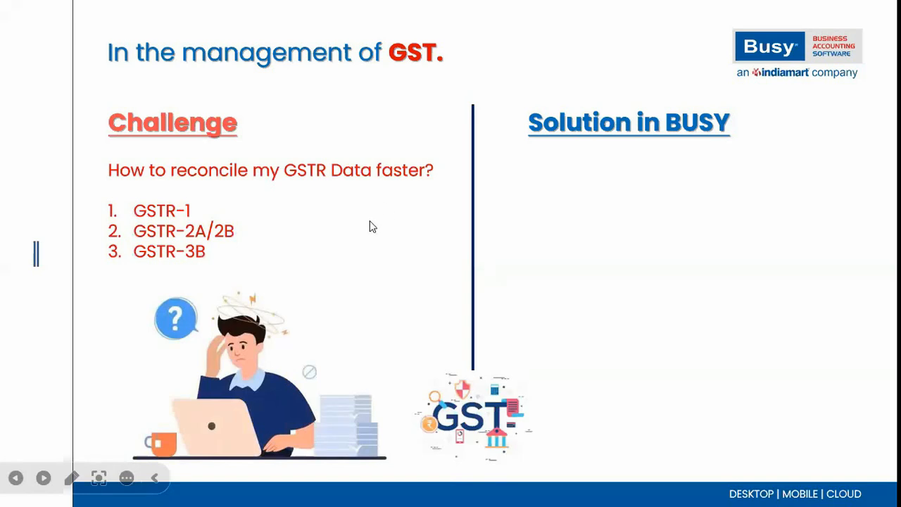
pyautogui.press('Right')
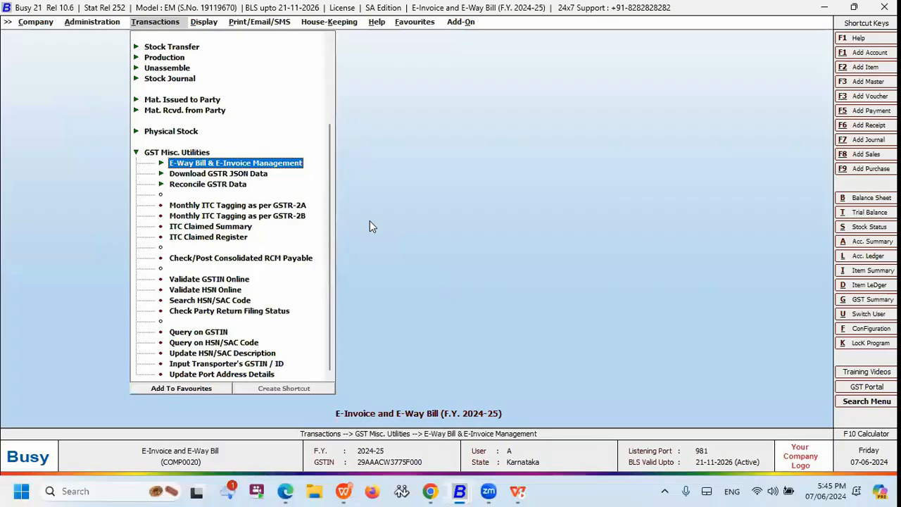
pyautogui.press('Escape')
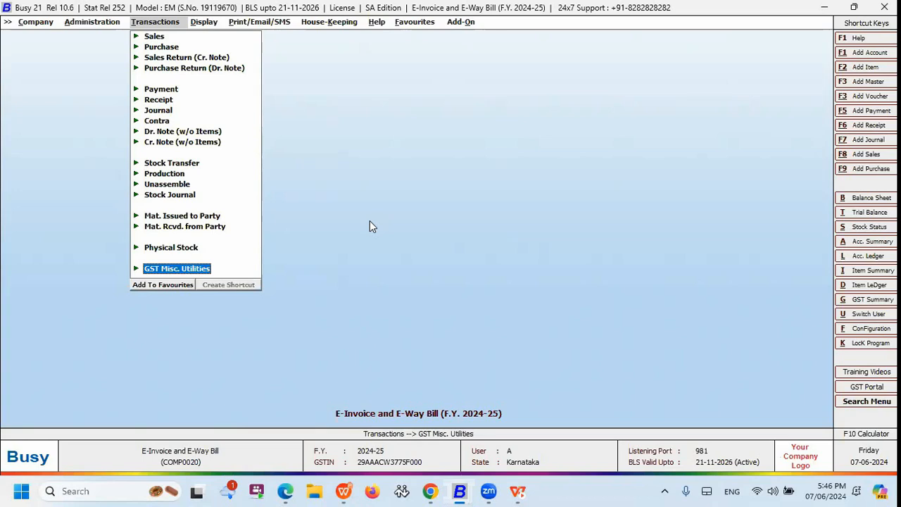
# Step: Open the E-Way Bill & E-Invoice Management generation options under GST Misc. Utilities, then cancel them
pyautogui.press('Return')
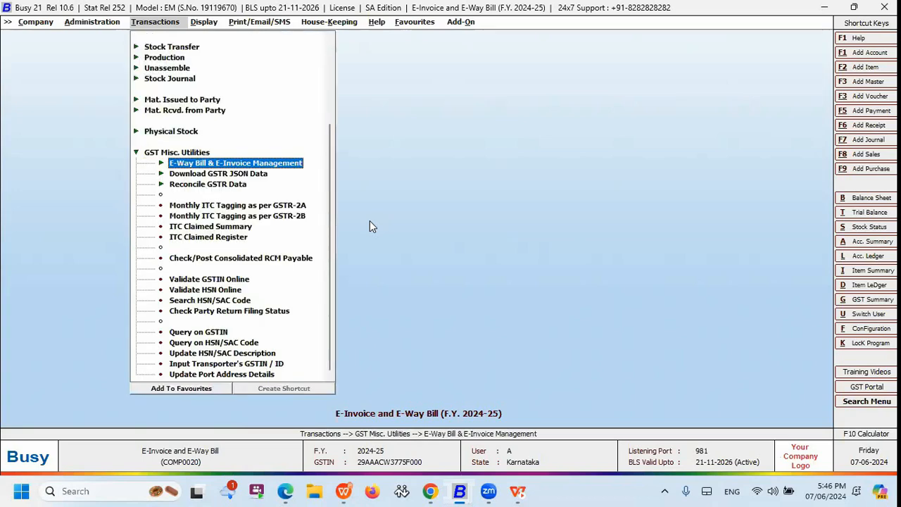
pyautogui.press('Return')
pyautogui.press('Down')
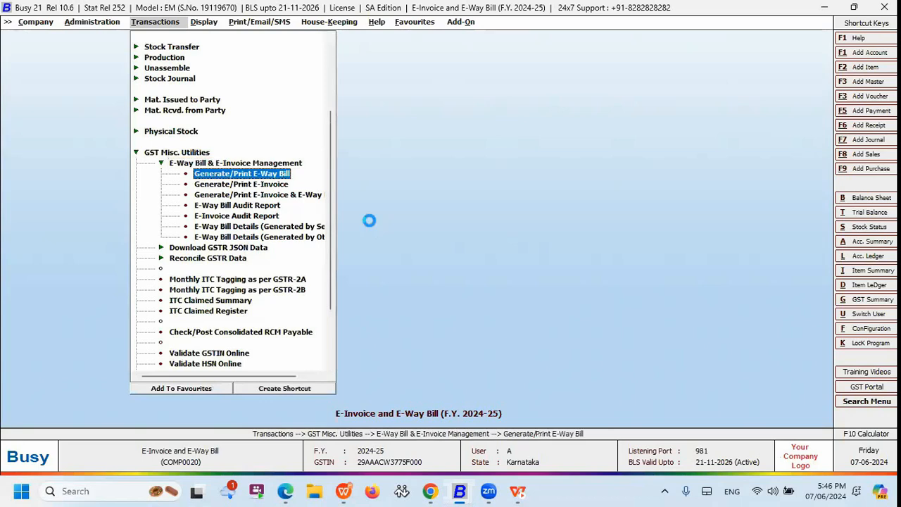
pyautogui.press('Return')
pyautogui.press('Return')
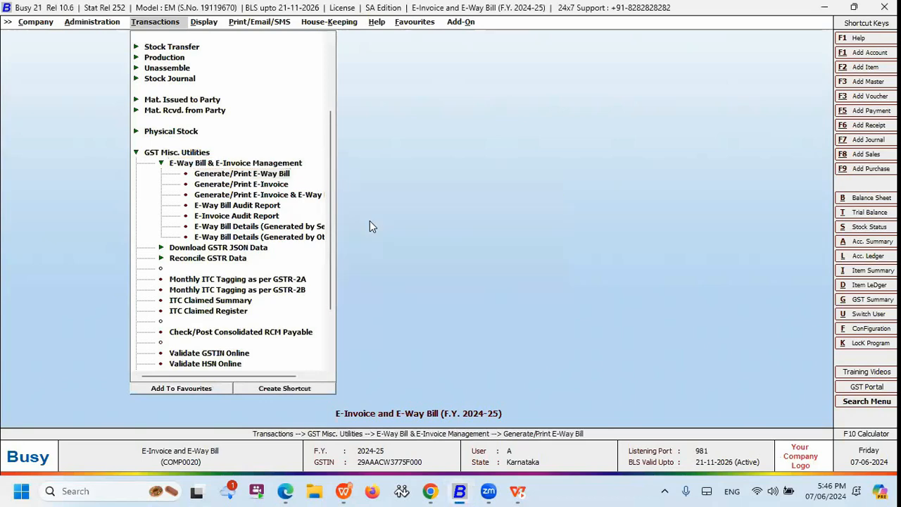
pyautogui.press('Escape')
pyautogui.press('Escape')
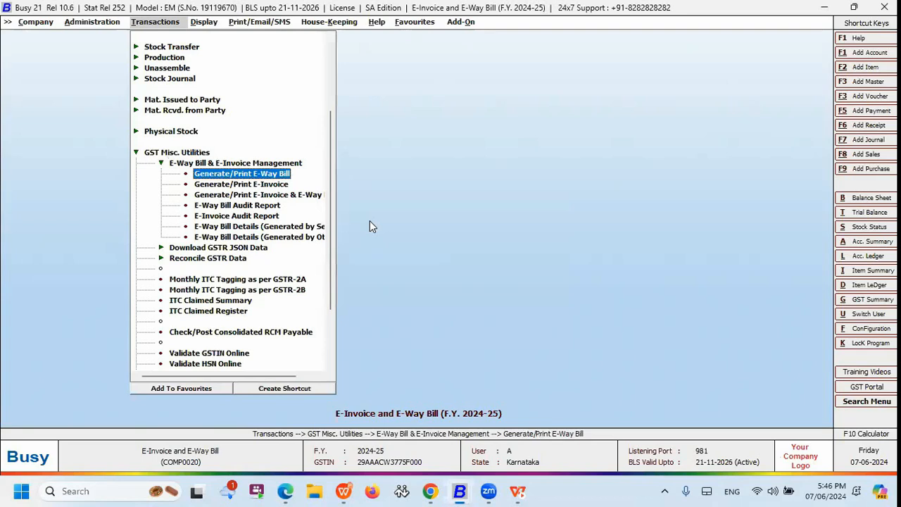
# Step: Open Download GSTR JSON Data > Download GSTR-1 to list April through March
pyautogui.press('Left')
pyautogui.press('Down')
pyautogui.press('Right')
pyautogui.press('Down')
pyautogui.press('Up')
pyautogui.press('Return')
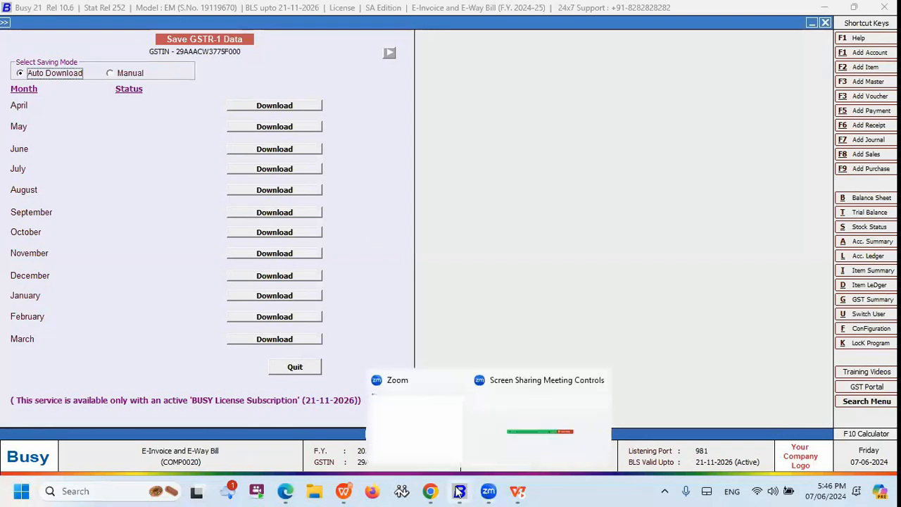
# Step: Switch to the Manage Regular GST company and view the GSTR-1 month-wise download status
pyautogui.moveTo(459, 491)
pyautogui.click(415, 422)
pyautogui.click(169, 238)
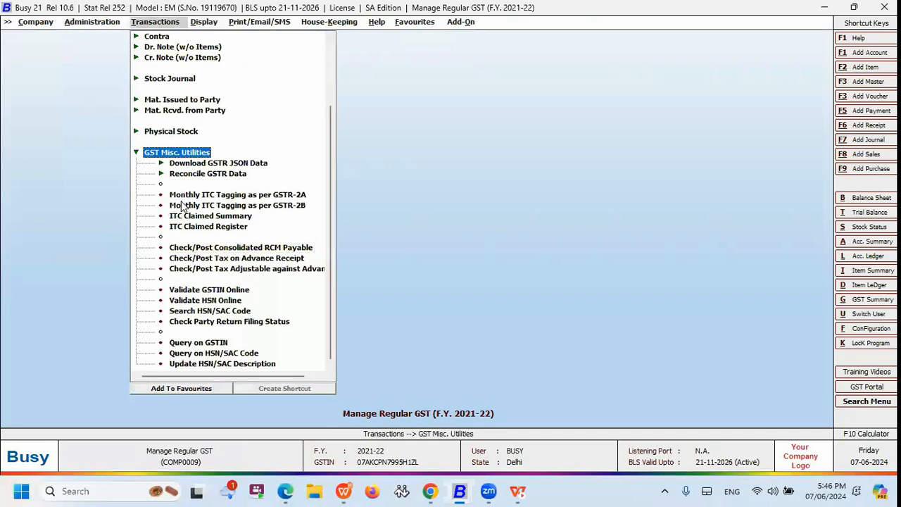
pyautogui.press('Return')
pyautogui.click(196, 176)
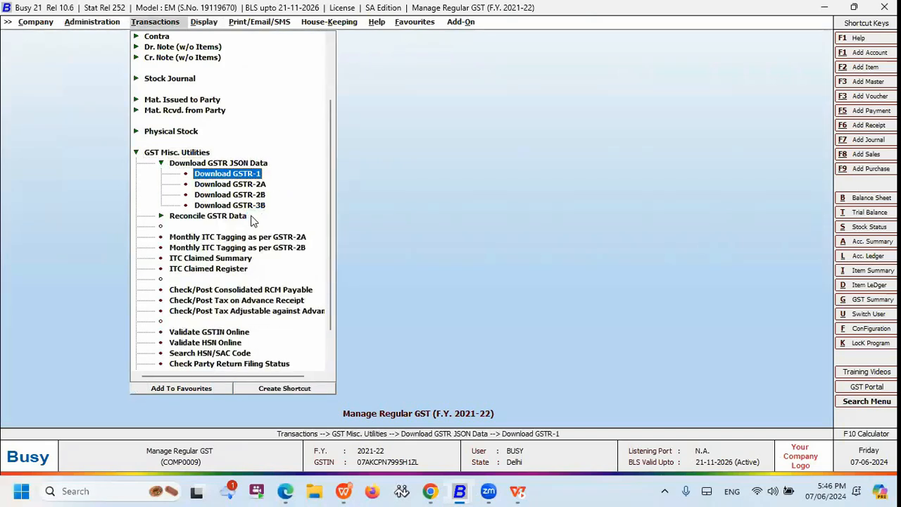
pyautogui.press('Return')
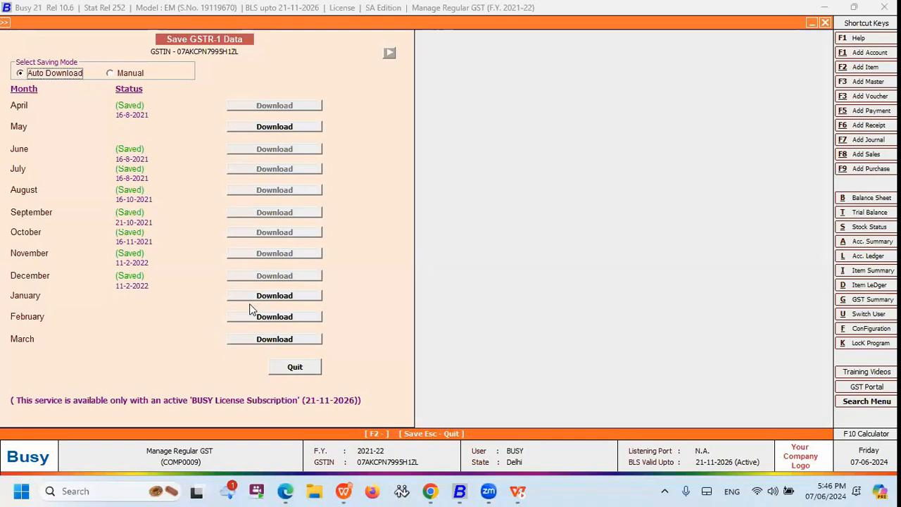
# Step: Close GSTR-1 and open the GSTR-2A download status, saved April through January
pyautogui.click(294, 366)
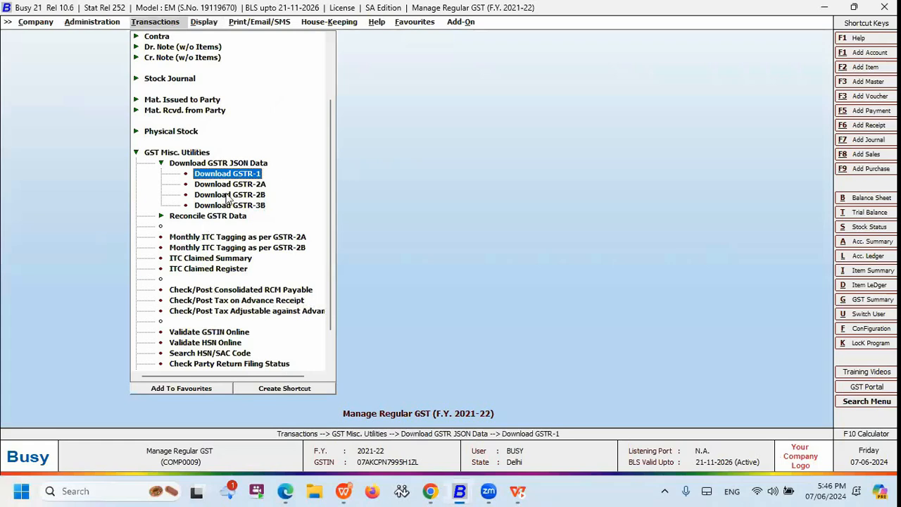
pyautogui.press('Down')
pyautogui.press('Return')
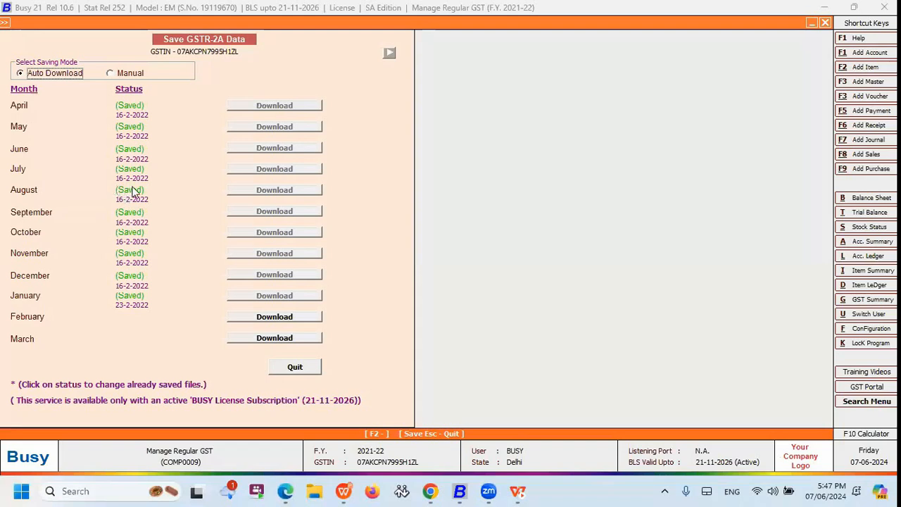
# Step: Start Reconcile GSTR-1 and answer the filing frequency question with quarterly
pyautogui.press('Escape')
pyautogui.click(211, 215)
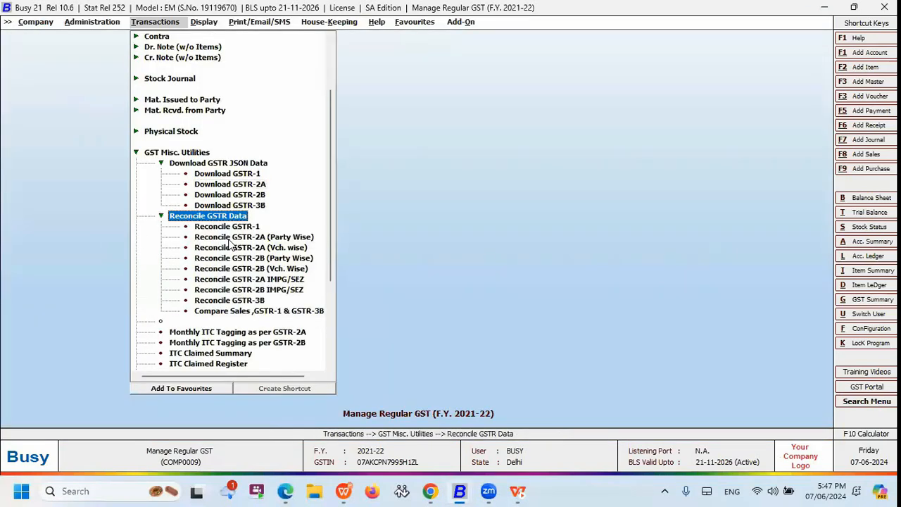
pyautogui.click(243, 226)
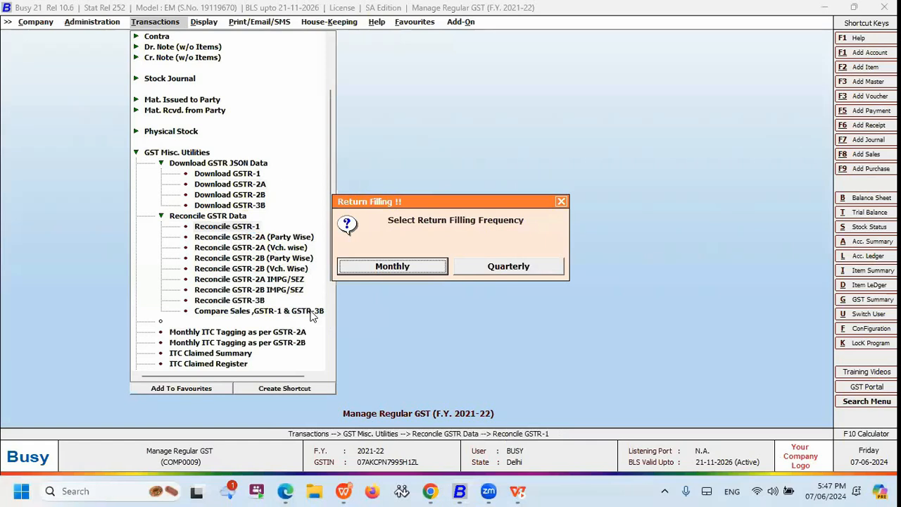
pyautogui.press('Right')
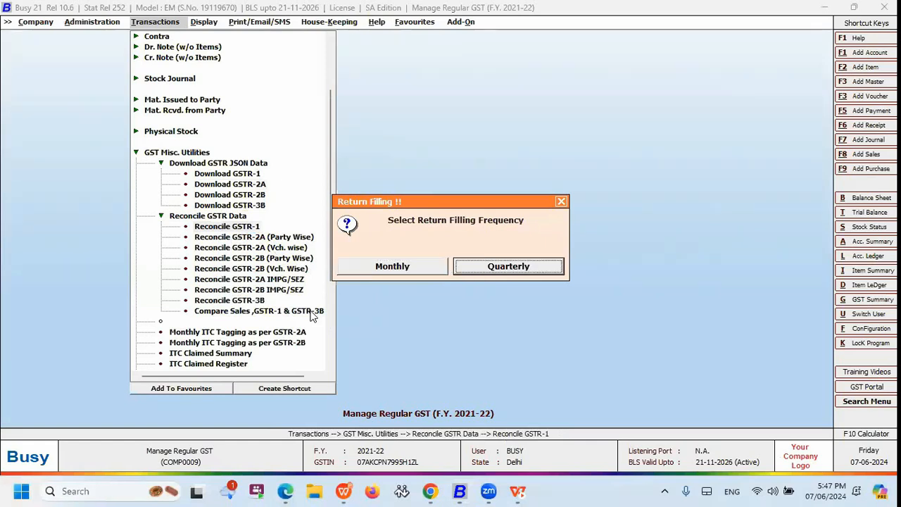
pyautogui.press('Return')
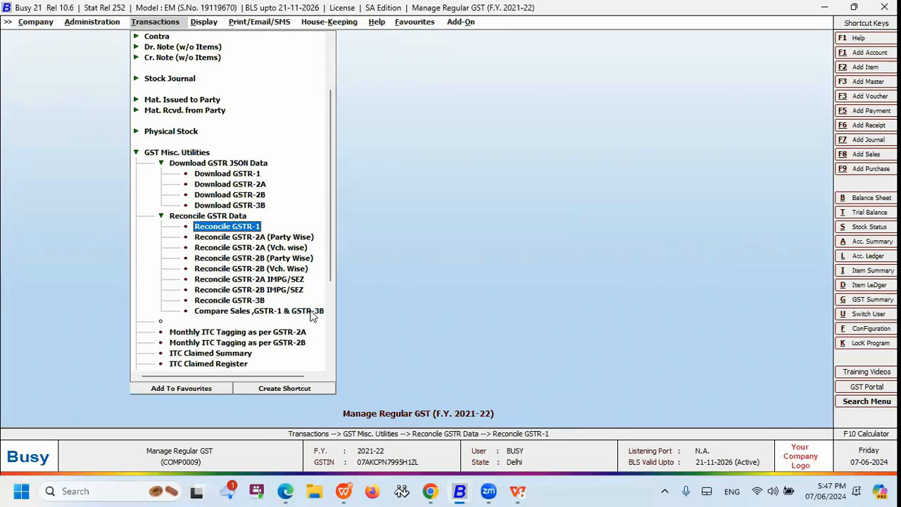
# Step: Run the GSTR-1 reconciliation with End Month April and compare the Busy and JSON B2B rows
pyautogui.press('Return')
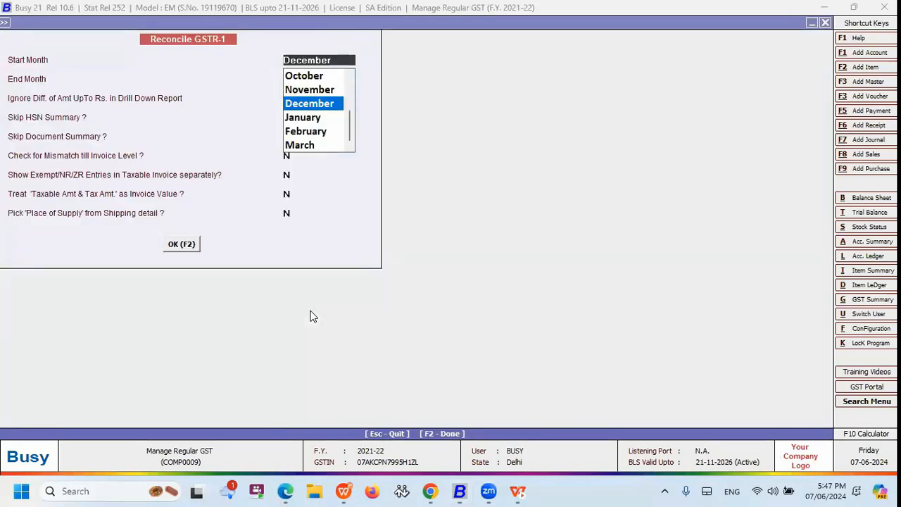
pyautogui.press('Return')
pyautogui.press('Up')
pyautogui.press('a')
pyautogui.press('Return')
pyautogui.press('Return')
pyautogui.press('Return')
pyautogui.press('F2')
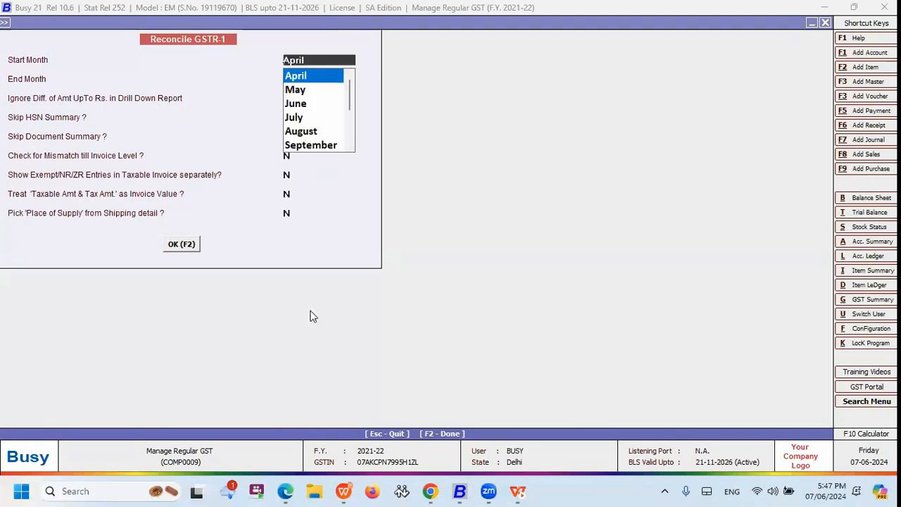
pyautogui.press('Up')
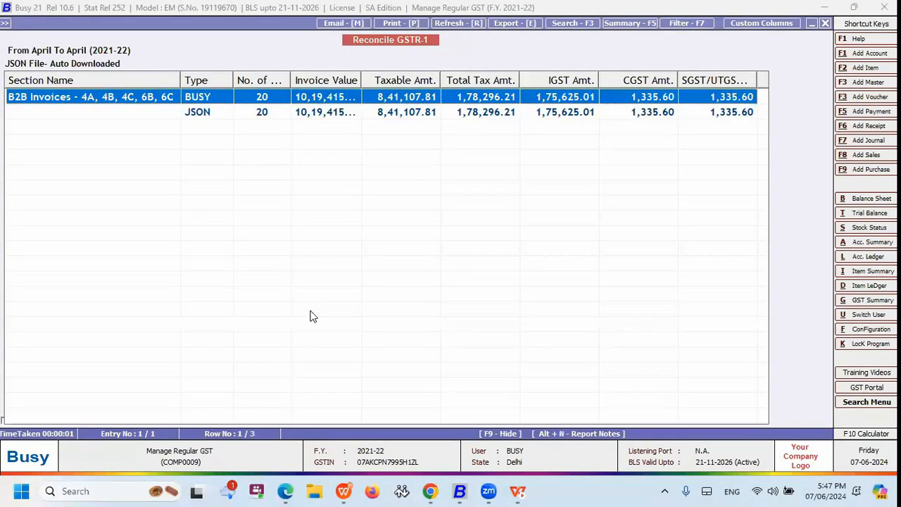
pyautogui.press('Down')
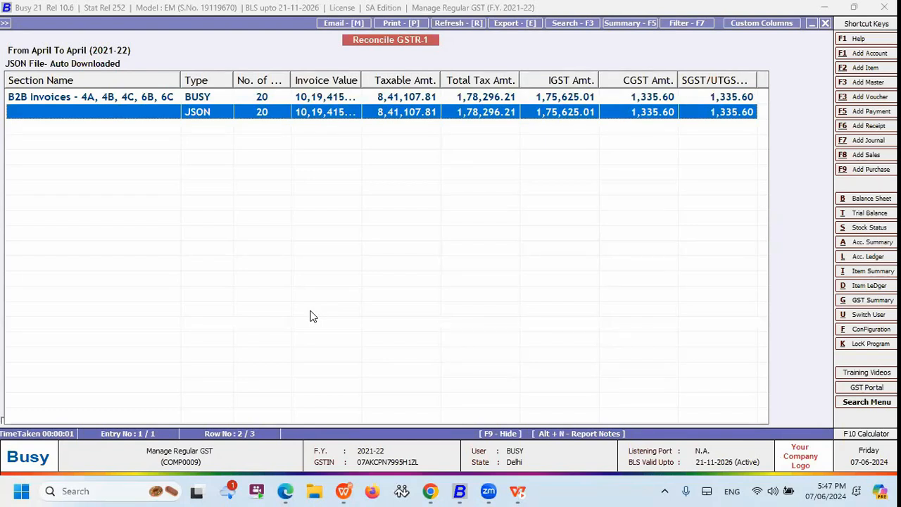
pyautogui.press('Escape')
pyautogui.press('Escape')
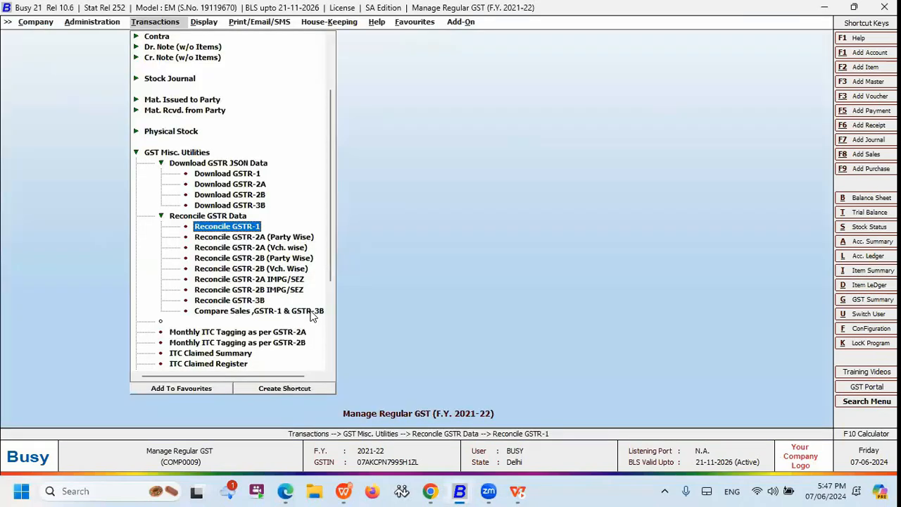
# Step: Open Reconcile GSTR-2A (Party Wise) and compare APPLE BOLTS' Busy and GSTR2A entries
pyautogui.press('Down')
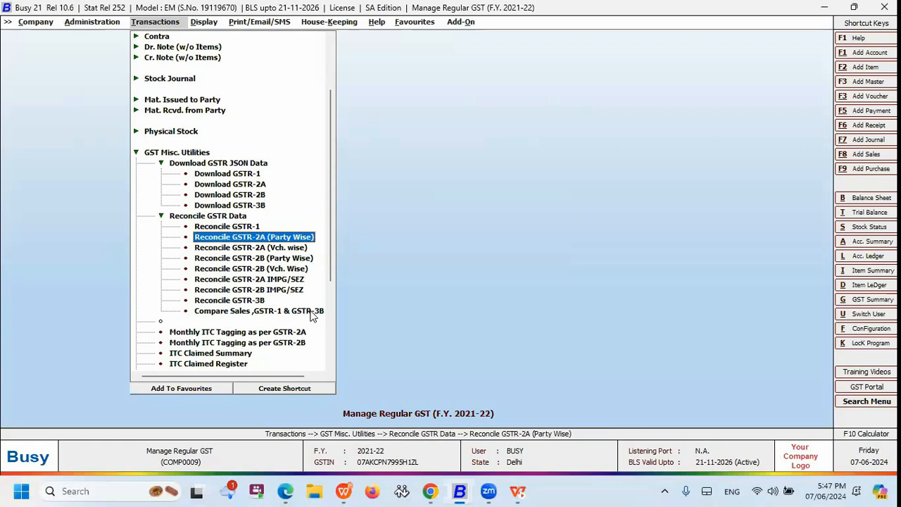
pyautogui.press('Return')
pyautogui.press('Return')
pyautogui.press('Return')
pyautogui.press('Return')
pyautogui.click(310, 311)
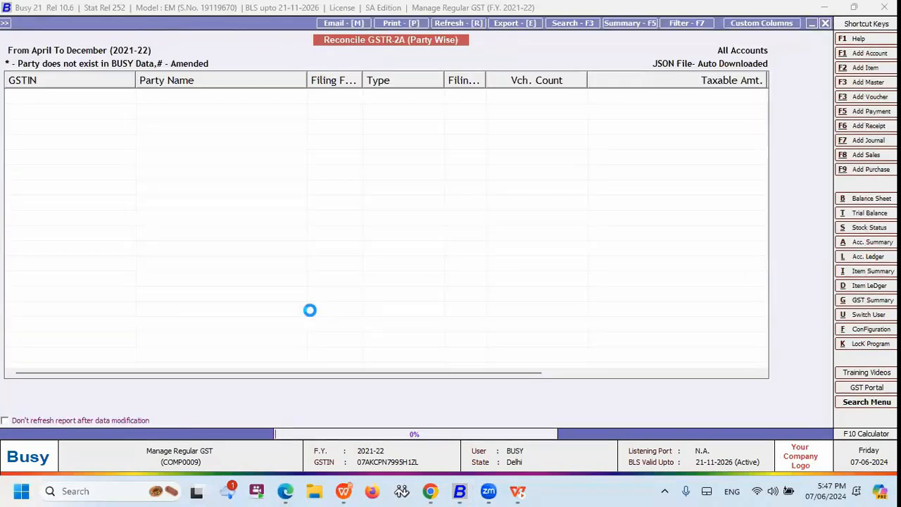
pyautogui.press('Down')
pyautogui.press('Up')
pyautogui.press('Down')
pyautogui.press('Up')
pyautogui.press('Down')
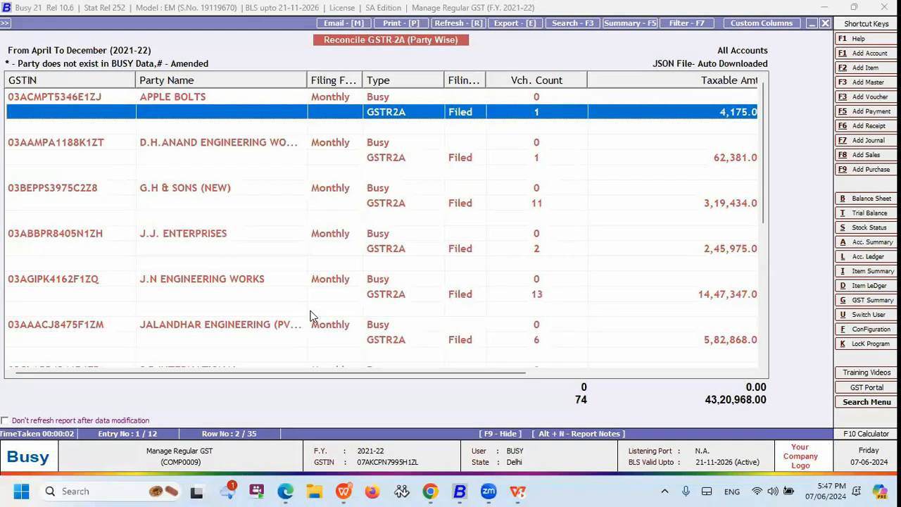
pyautogui.press('Up')
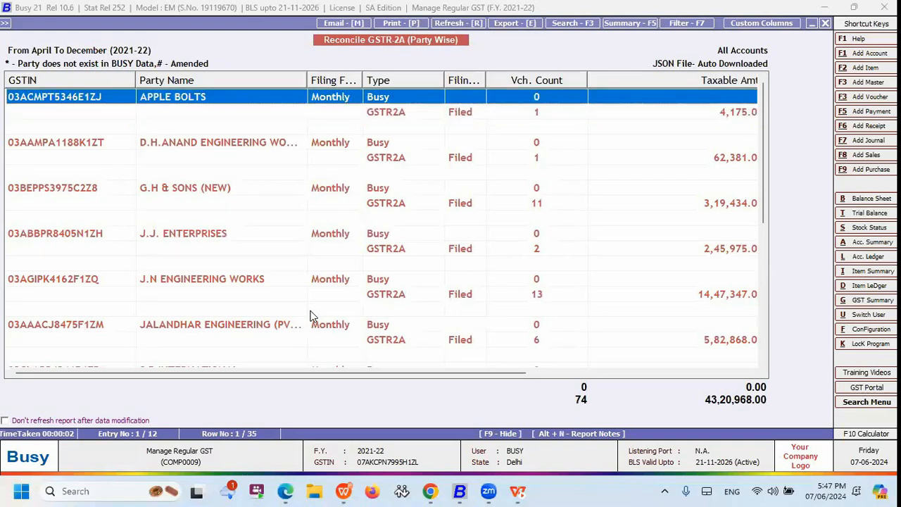
pyautogui.press('Down')
# Step: Review the D.H.ANAND, J.J. ENTERPRISES and G.H & SONS entries, then close the report
pyautogui.press('Down')
pyautogui.press('Down')
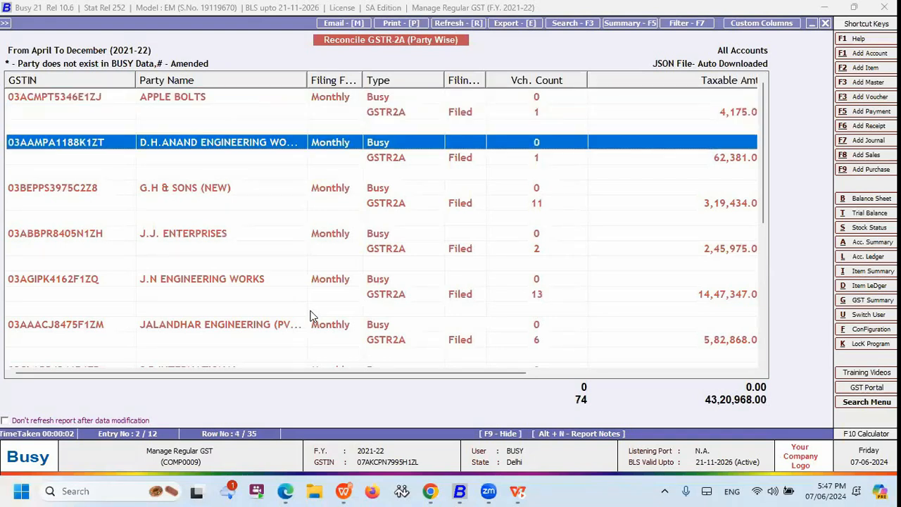
pyautogui.press('Down')
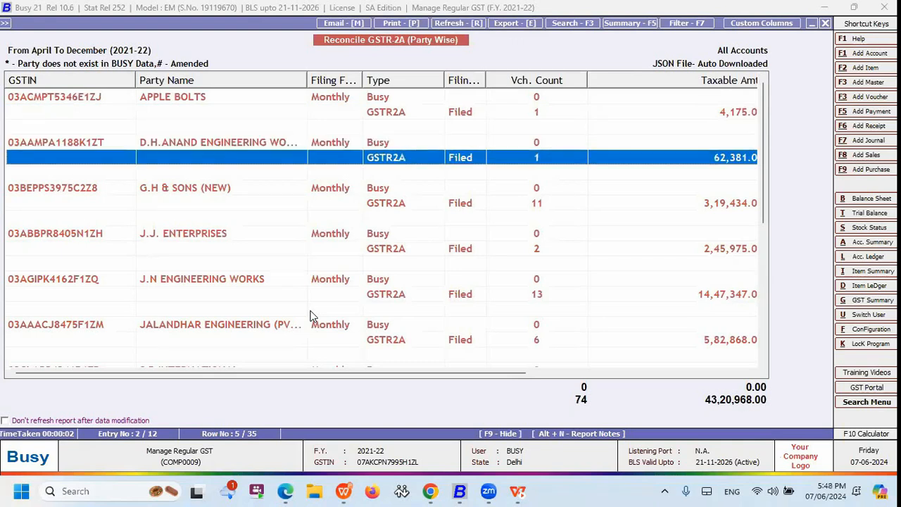
pyautogui.press('Down')
pyautogui.press('Down')
pyautogui.press('Down')
pyautogui.press('Down')
pyautogui.press('Down')
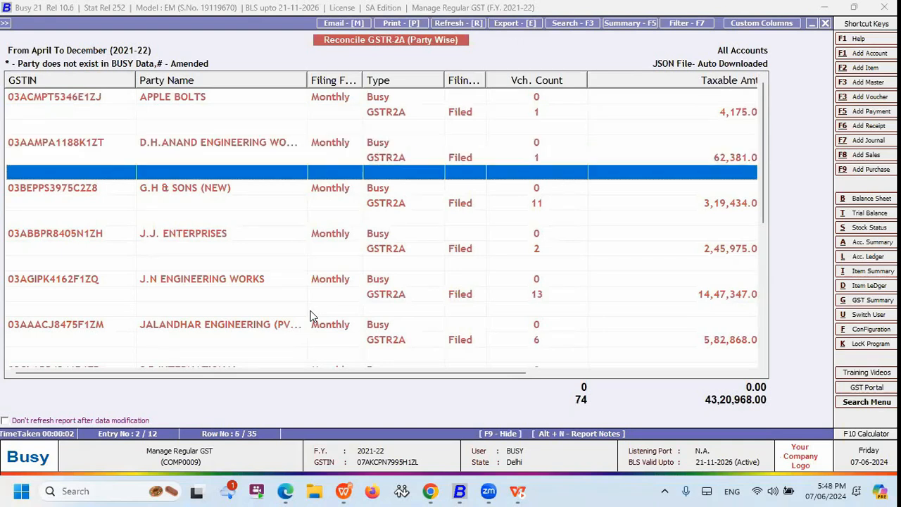
pyautogui.press('Down')
pyautogui.press('Up')
pyautogui.press('Up')
pyautogui.press('Up')
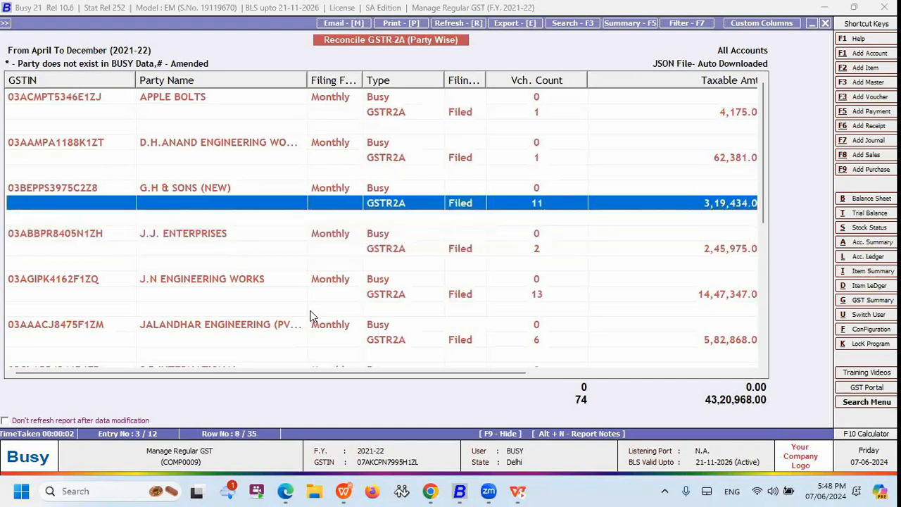
pyautogui.press('Up')
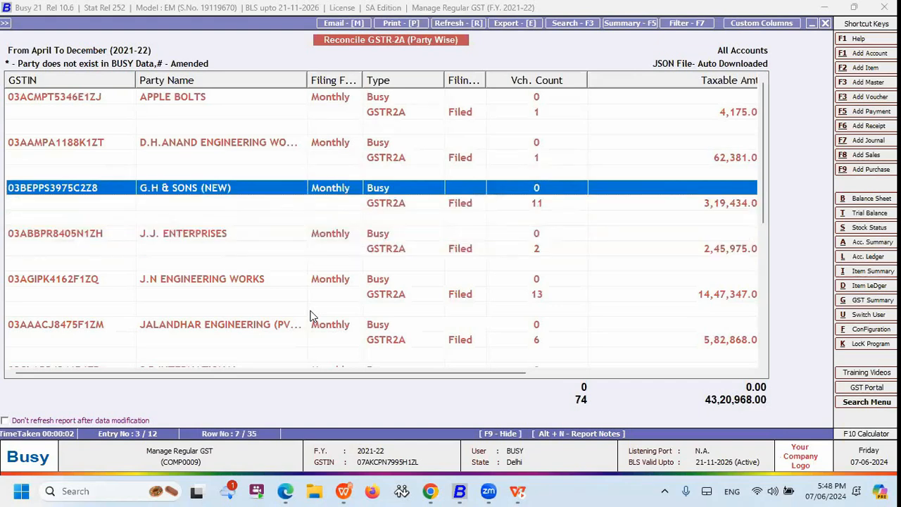
pyautogui.press('Escape')
# Step: Open Display > GST Reports > GST Returns > GSTR-2 eReturn and cancel the format prompt
pyautogui.press('Escape')
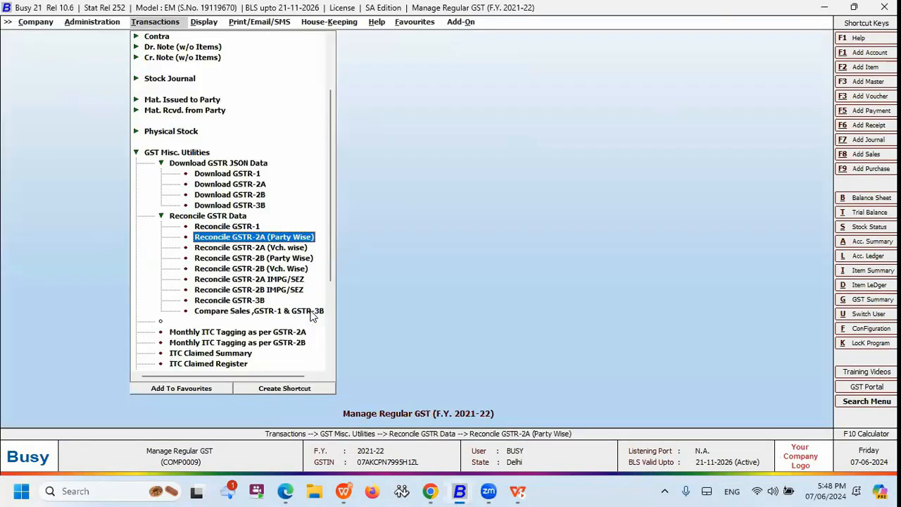
pyautogui.press('Escape')
pyautogui.press('Escape')
pyautogui.press('Right')
pyautogui.press('Down')
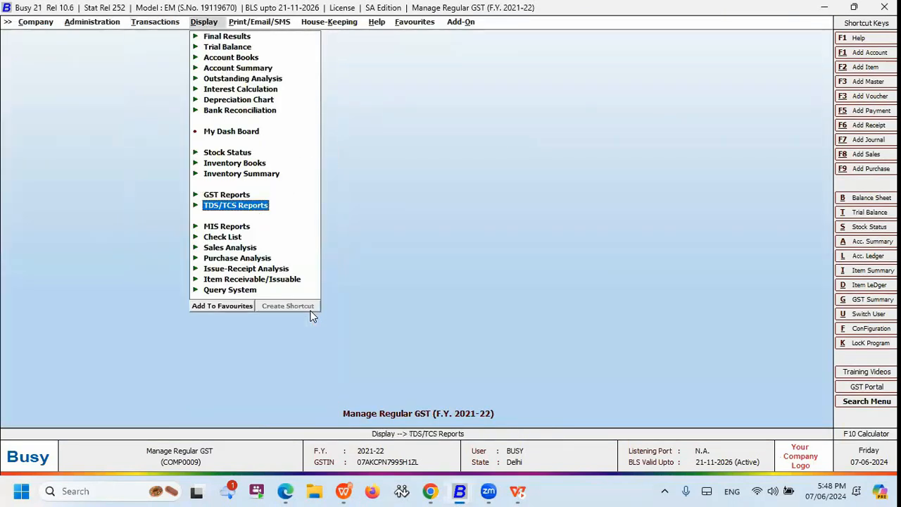
pyautogui.press('Up')
pyautogui.press('Right')
pyautogui.press('Down')
pyautogui.press('Down')
pyautogui.press('Up')
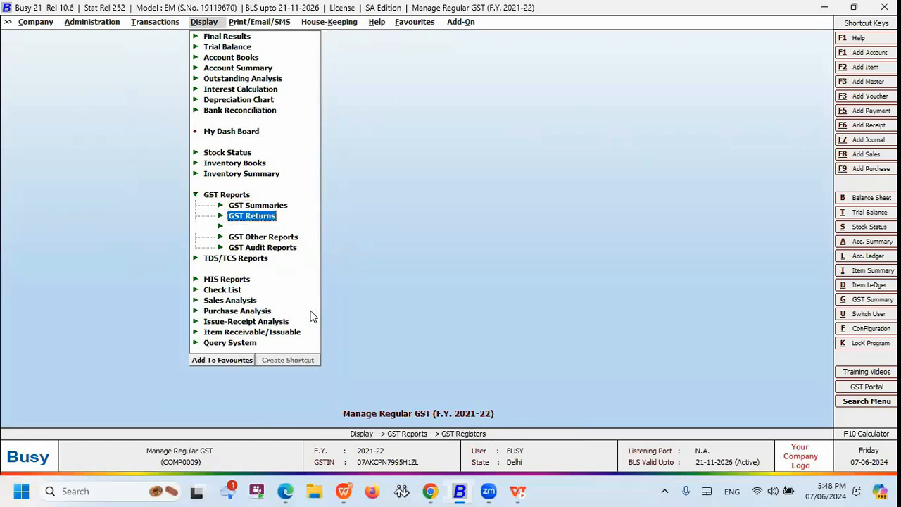
pyautogui.press('Right')
pyautogui.press('Down')
pyautogui.press('Down')
pyautogui.press('Down')
pyautogui.press('Down')
pyautogui.press('Down')
pyautogui.press('Down')
pyautogui.press('Down')
pyautogui.press('Down')
pyautogui.press('Down')
pyautogui.press('Down')
pyautogui.press('Down')
pyautogui.press('Down')
pyautogui.press('Down')
pyautogui.press('Down')
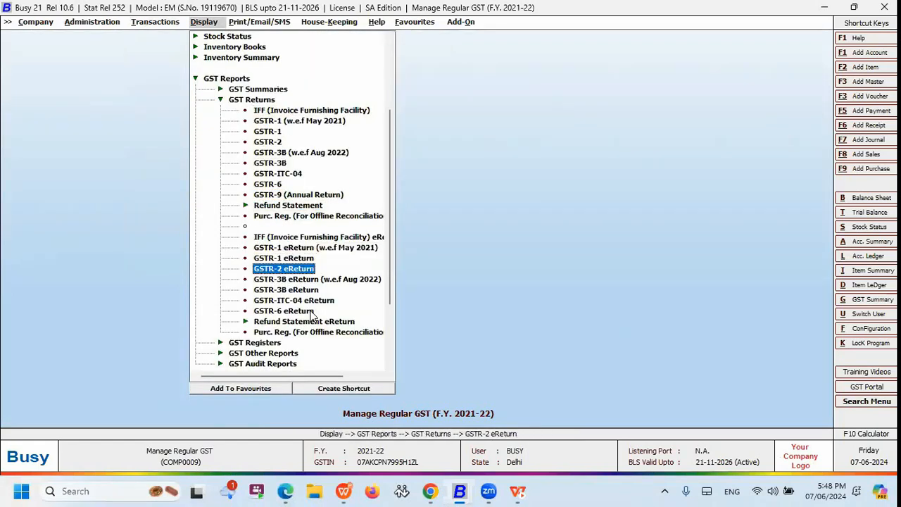
pyautogui.press('Return')
pyautogui.press('Escape')
# Step: Expand GST Misc. Utilities to the GSTR JSON download options, then switch to the presentation
pyautogui.press('Left')
pyautogui.press('Left')
pyautogui.press('Right')
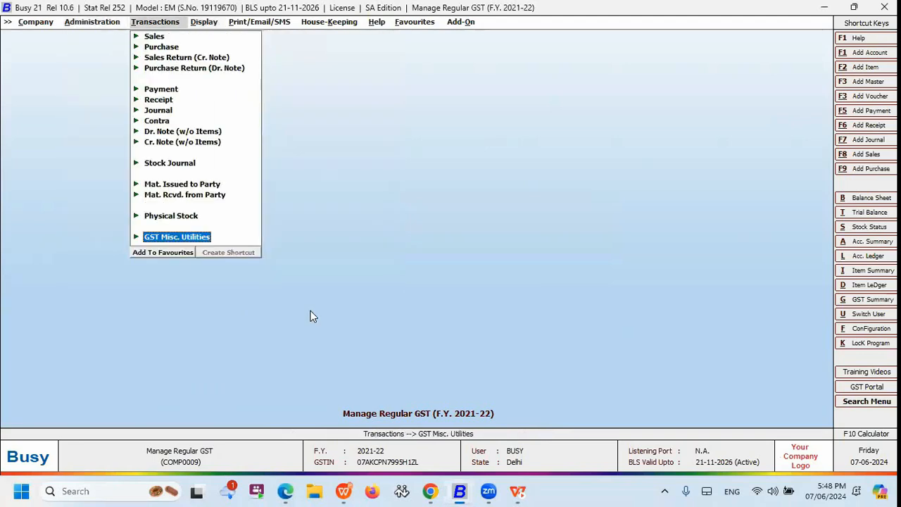
pyautogui.press('Return')
pyautogui.press('Down')
pyautogui.press('Down')
pyautogui.press('Down')
pyautogui.hotkey('alt', 'Tab')
pyautogui.hotkey('alt', 'Tab')
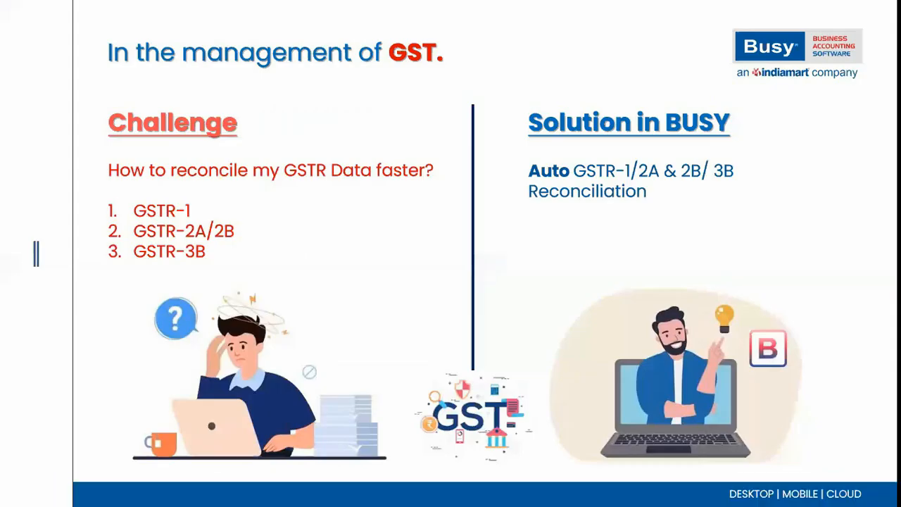
# Step: Advance to the 'Best Solution for GST & Accounting' slide, then return to Busy
pyautogui.press('Right')
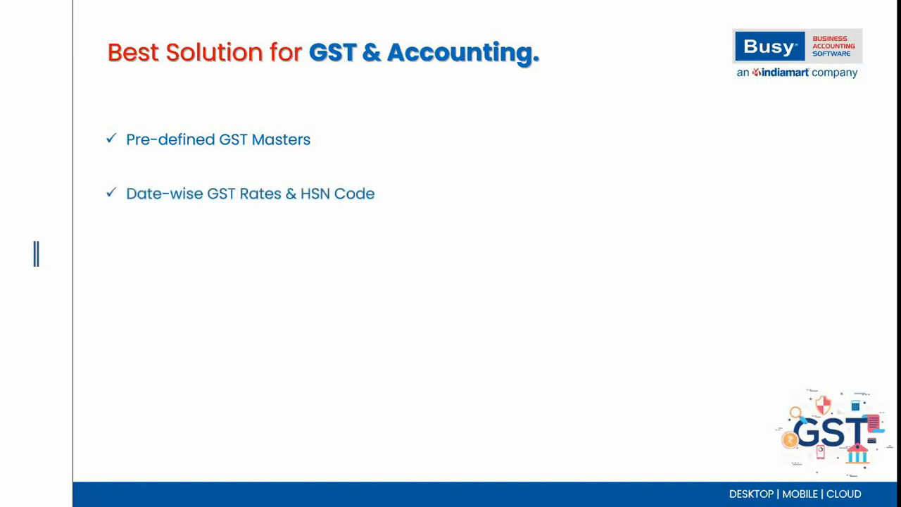
pyautogui.hotkey('alt', 'Tab')
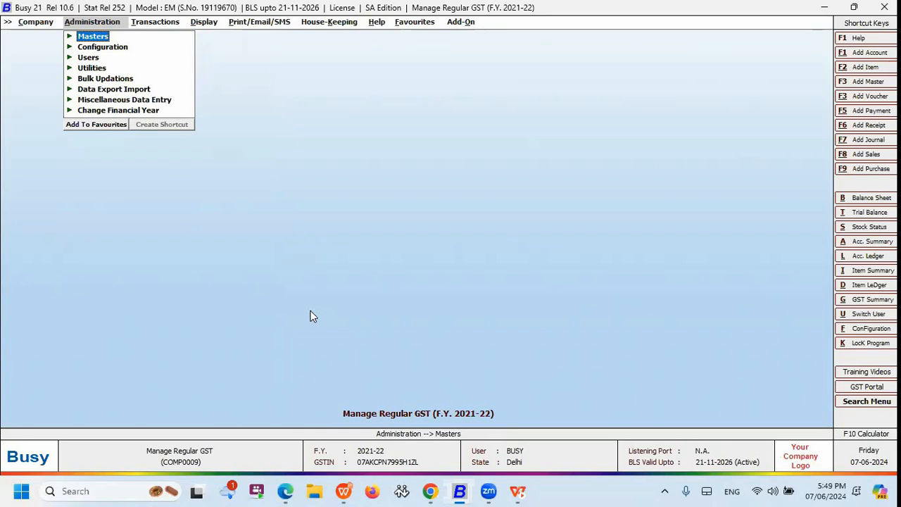
# Step: Modify the item 10 X 55 STUD W/NUT & SLEEVE and open its date-wise HSN/SAC entries
pyautogui.press('Return')
pyautogui.press('Down')
pyautogui.press('Down')
pyautogui.press('Down')
pyautogui.press('Return')
pyautogui.press('Down')
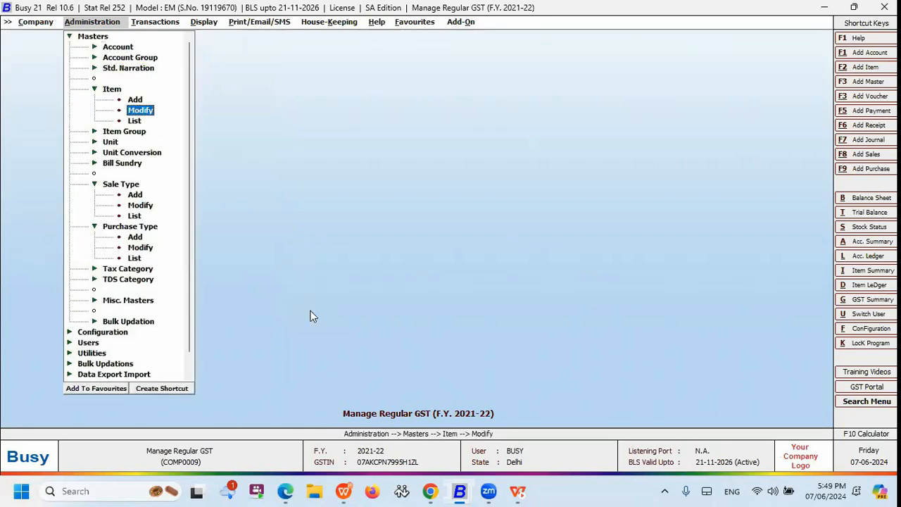
pyautogui.press('Return')
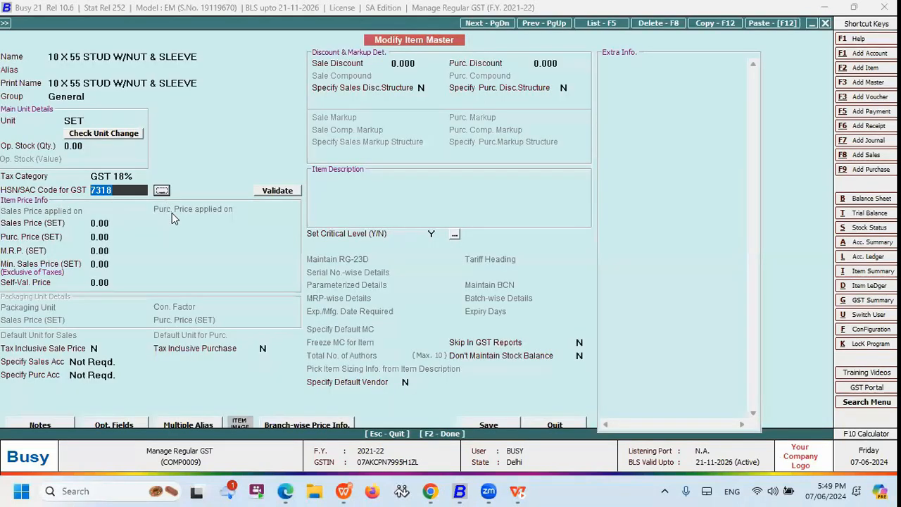
pyautogui.click(161, 190)
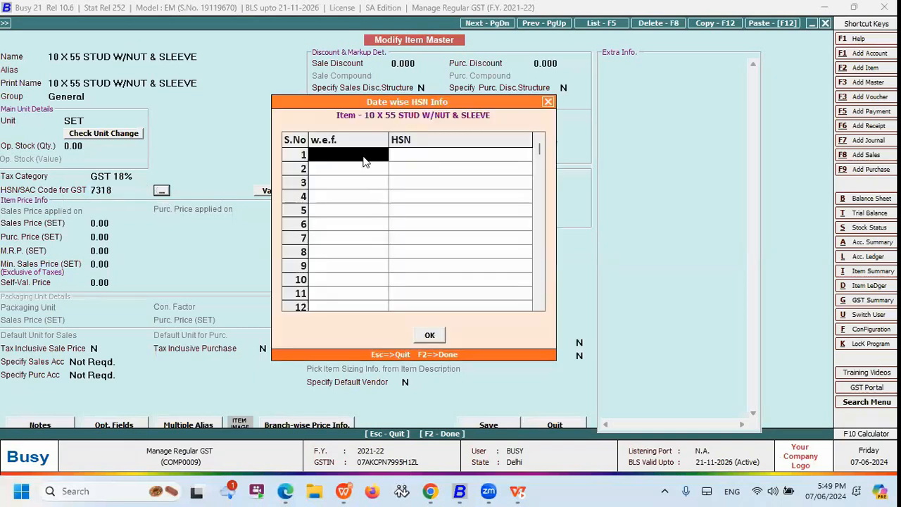
# Step: Enter HSN 456734 effective 07-06-2024 and close the item master
pyautogui.write('7')
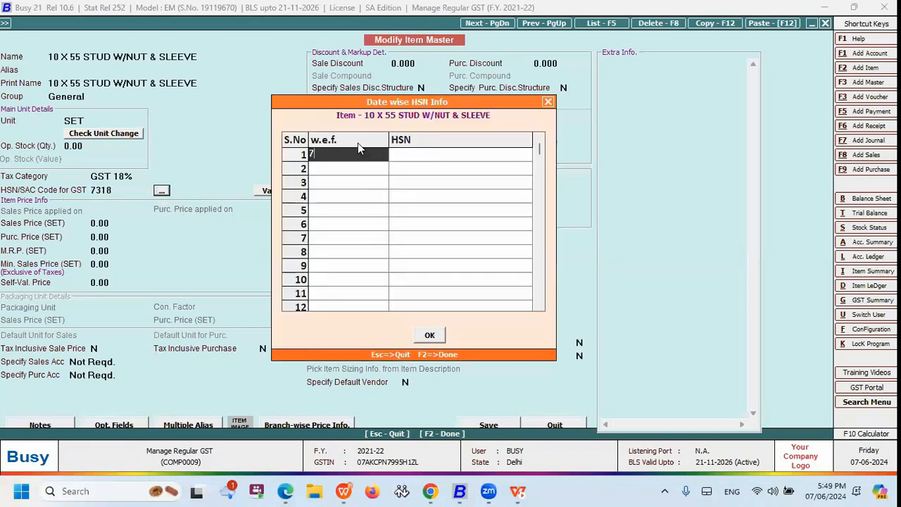
pyautogui.write('.6.24')
pyautogui.press('Return')
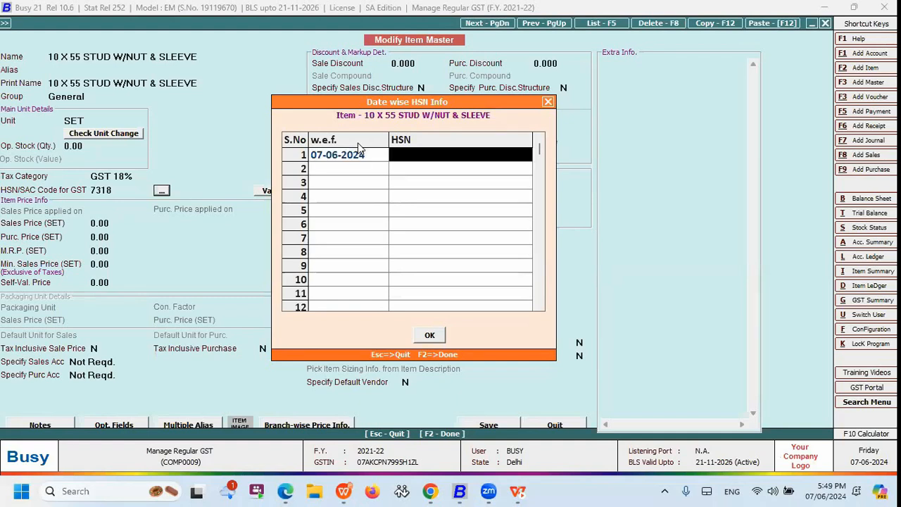
pyautogui.write('456734')
pyautogui.press('Return')
pyautogui.press('Up')
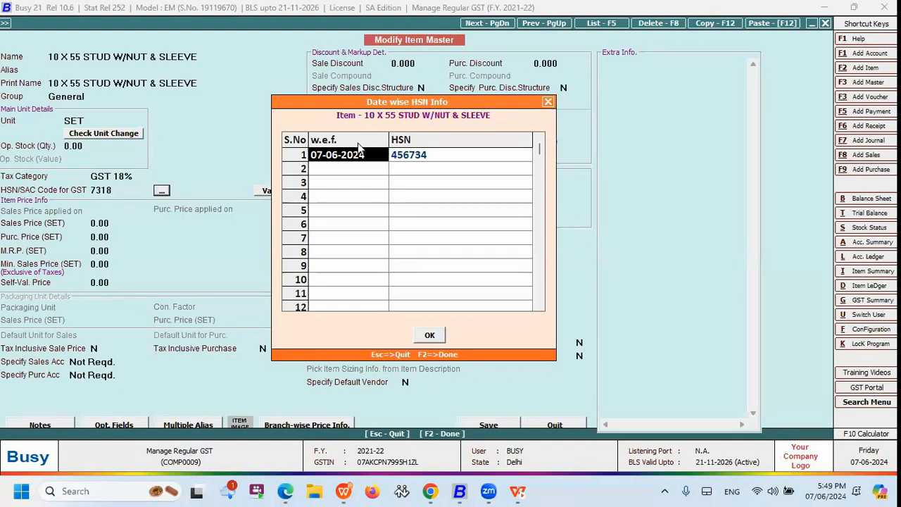
pyautogui.press('Escape')
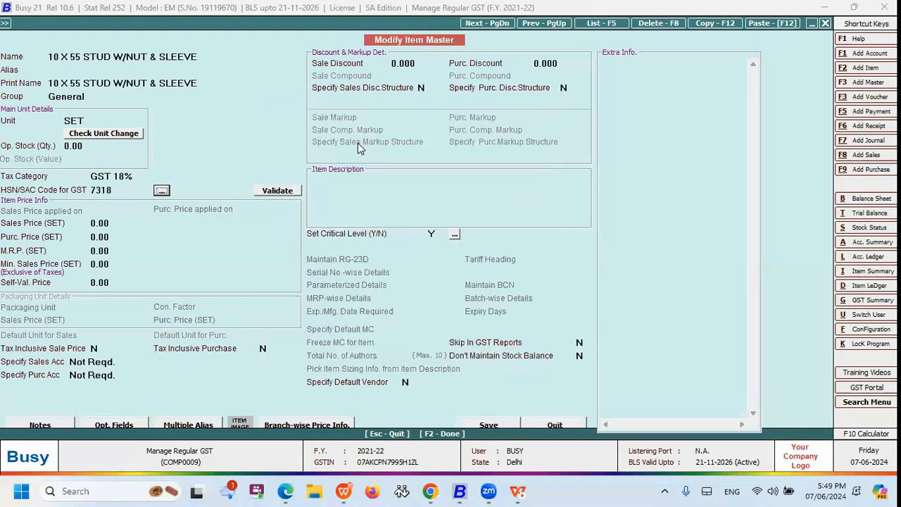
pyautogui.press('Escape')
pyautogui.press('Escape')
pyautogui.press('Escape')
pyautogui.press('Return')
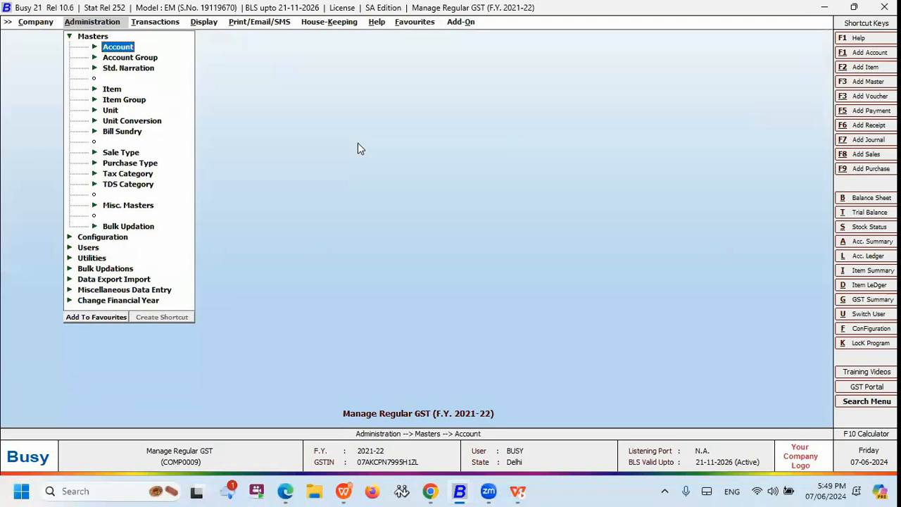
# Step: Reopen 10 X 55 STUD W/NUT & SLEEVE and open its GST 18% tax category details
pyautogui.press('Down')
pyautogui.press('Down')
pyautogui.press('Down')
pyautogui.press('Return')
pyautogui.press('Down')
pyautogui.press('Return')
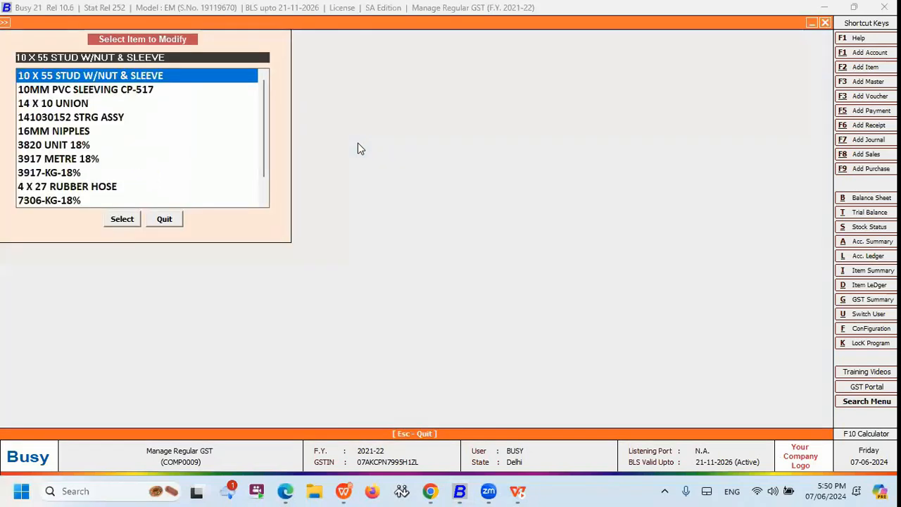
pyautogui.press('Return')
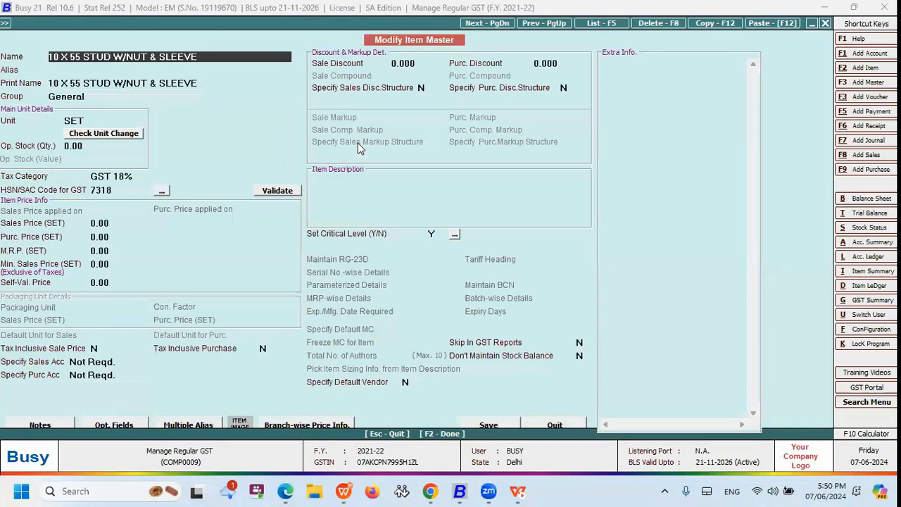
pyautogui.click(138, 175)
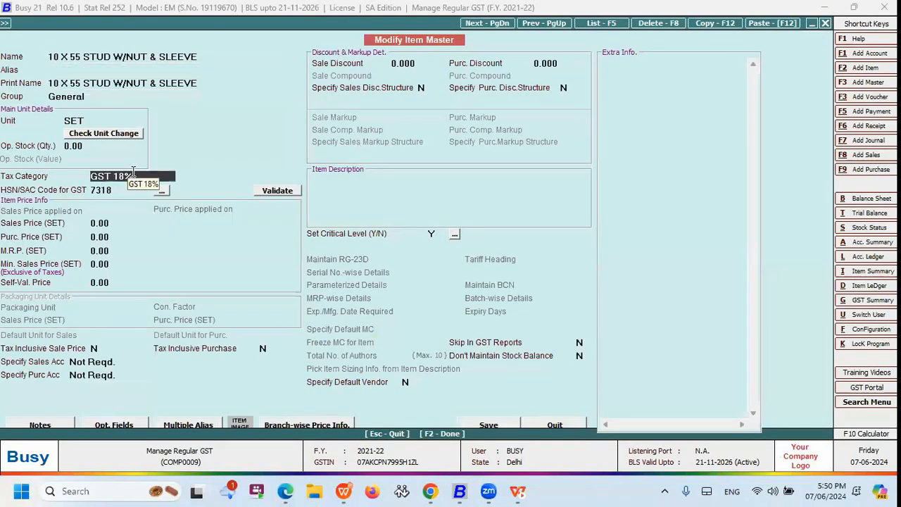
pyautogui.click(131, 173)
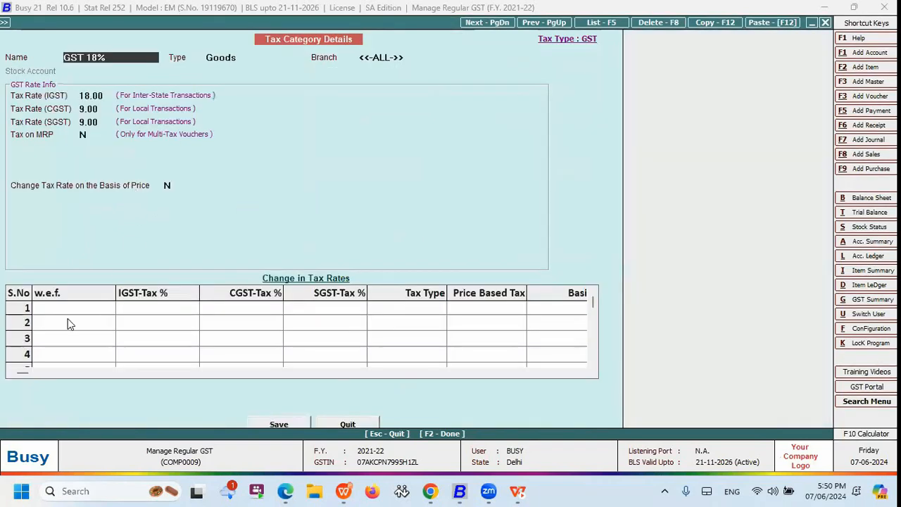
# Step: Add a rate change effective 07-06-2021 with IGST 12%, CGST 6% and SGST 6%
pyautogui.write('07-06')
pyautogui.press('Return')
pyautogui.press('Left')
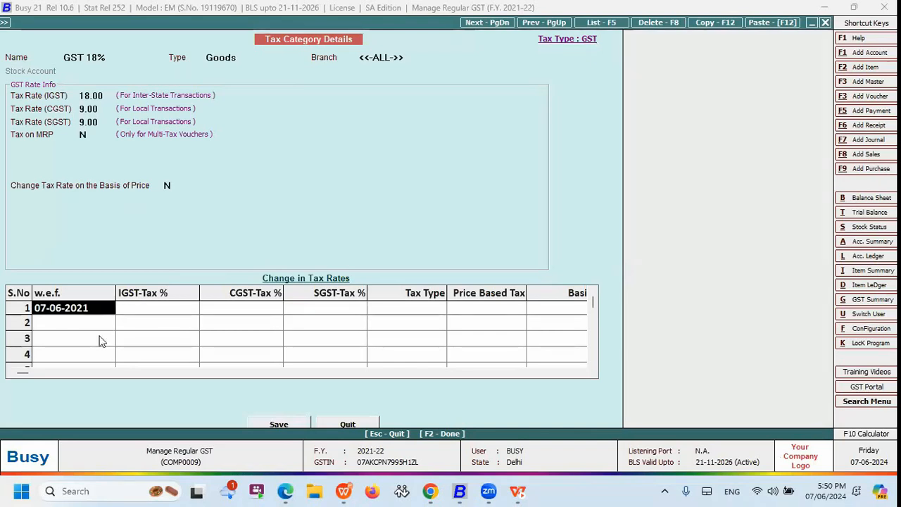
pyautogui.press('Return')
pyautogui.write('12')
pyautogui.press('Return')
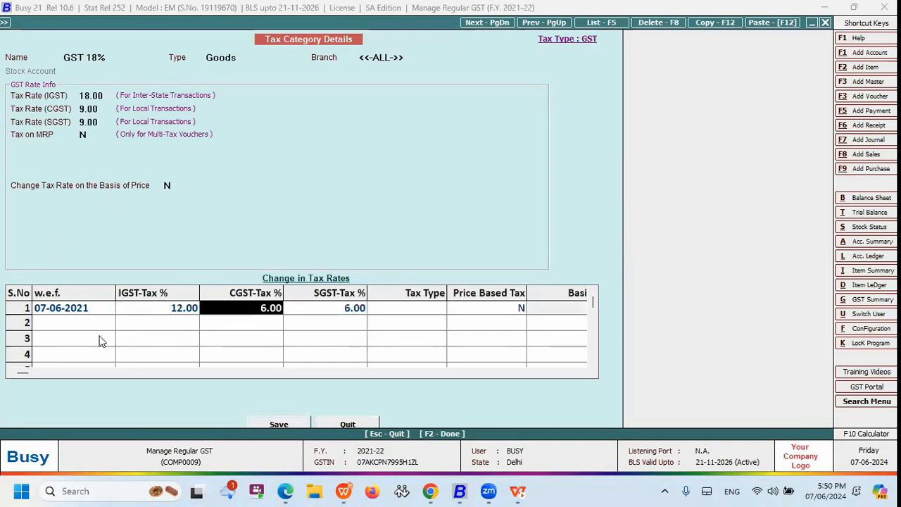
pyautogui.press('Return')
pyautogui.press('Left')
pyautogui.press('Left')
pyautogui.press('Return')
pyautogui.press('Return')
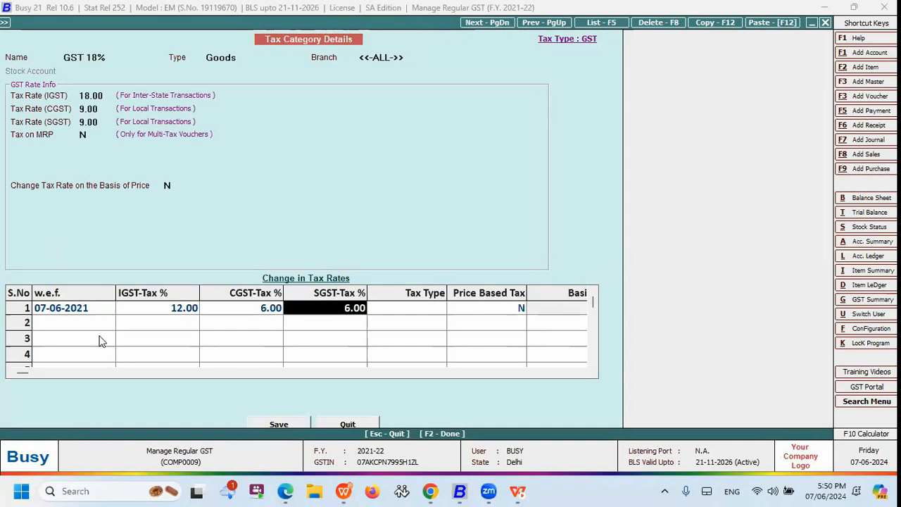
pyautogui.press('Return')
pyautogui.press('Return')
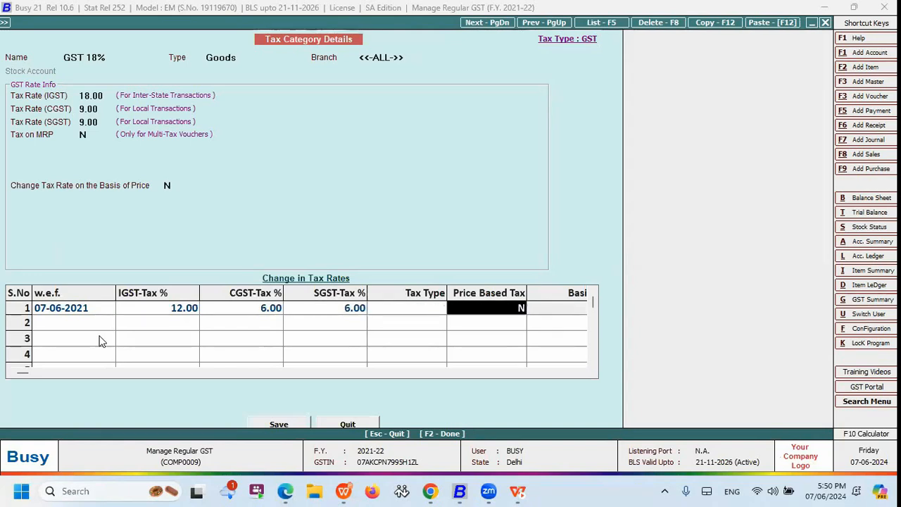
# Step: Close the tax category details and confirm quitting the item master
pyautogui.press('Escape')
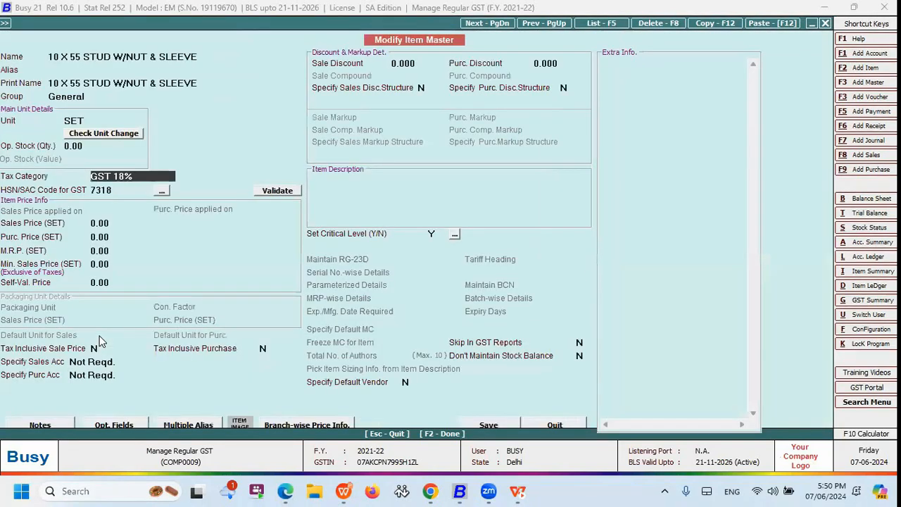
pyautogui.press('Escape')
pyautogui.press('Left')
pyautogui.press('Return')
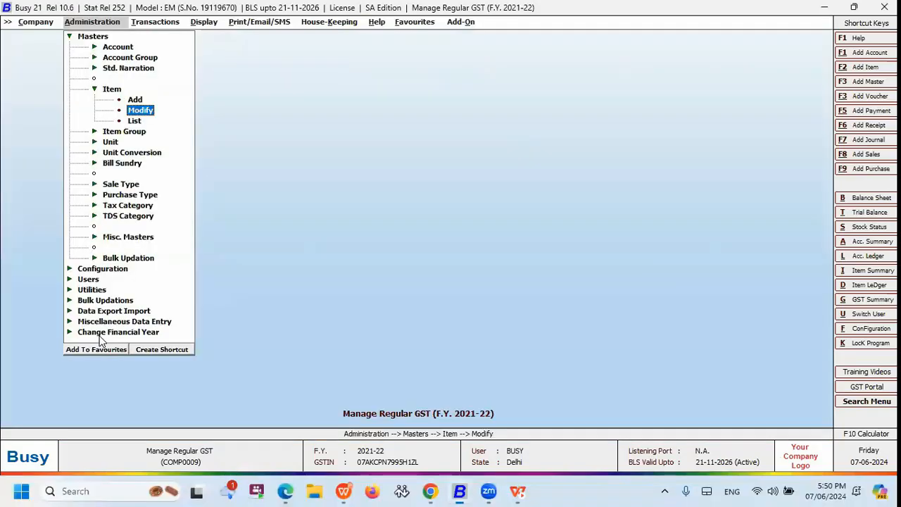
# Step: Open Monthly ITC Tagging as per GSTR-2A from GST Misc. Utilities in the Party-Wise view
pyautogui.press('Escape')
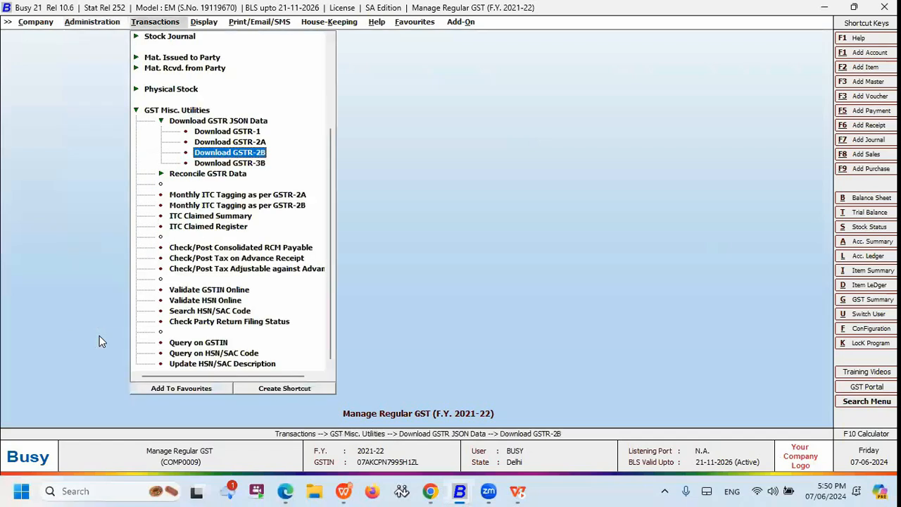
pyautogui.press('Escape')
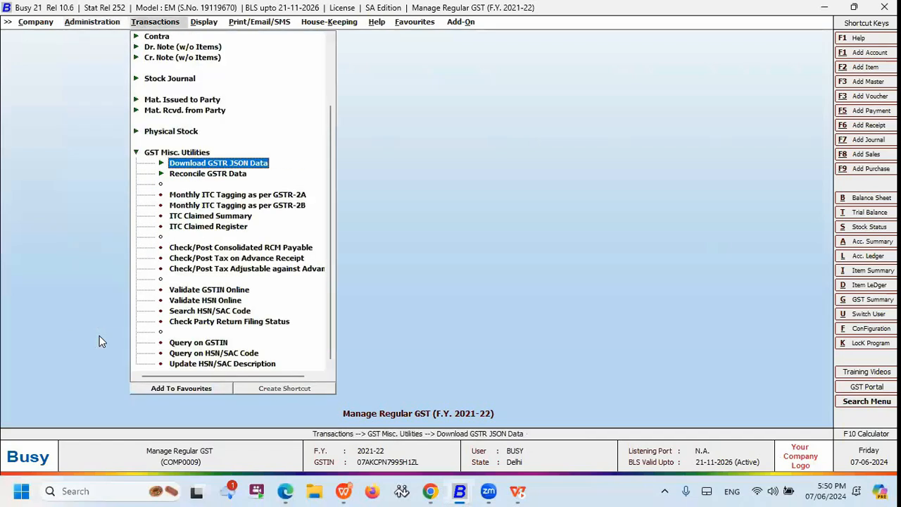
pyautogui.press('Down')
pyautogui.press('Down')
pyautogui.press('Down')
pyautogui.press('Up')
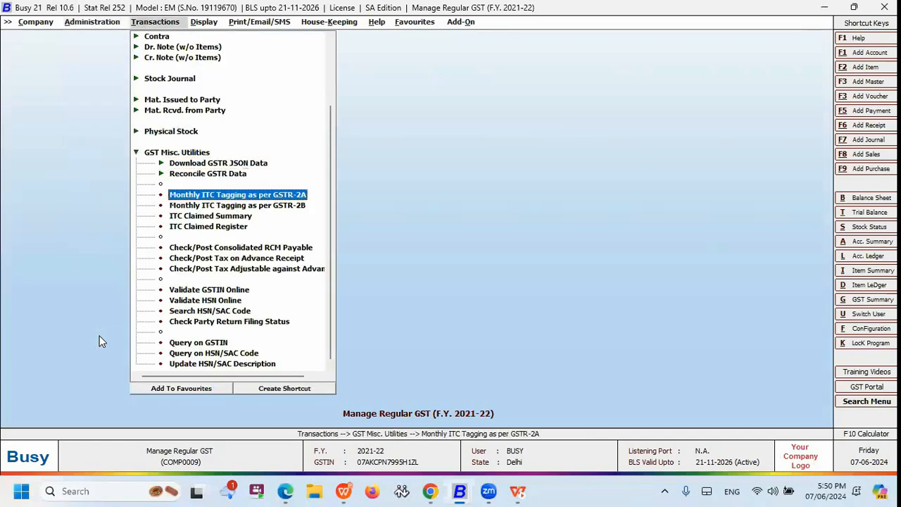
pyautogui.press('Return')
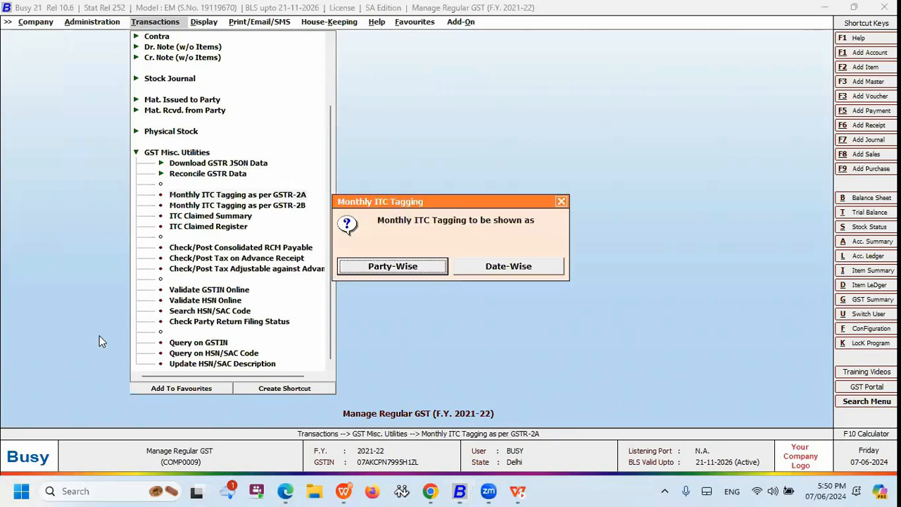
pyautogui.press('Right')
pyautogui.press('Left')
pyautogui.press('Return')
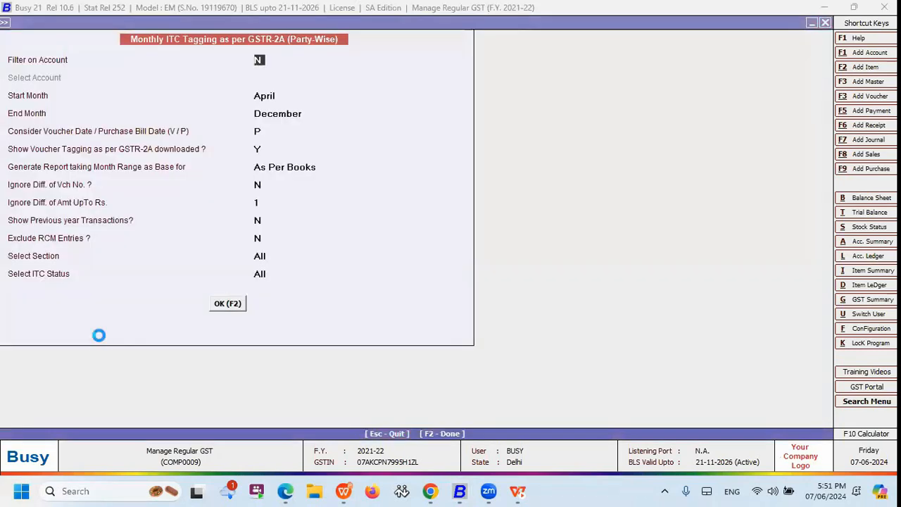
# Step: Generate the tagging report and mark the Akshay Plastic Industries invoice Pending, GSTR-2B Not Required
pyautogui.press('F2')
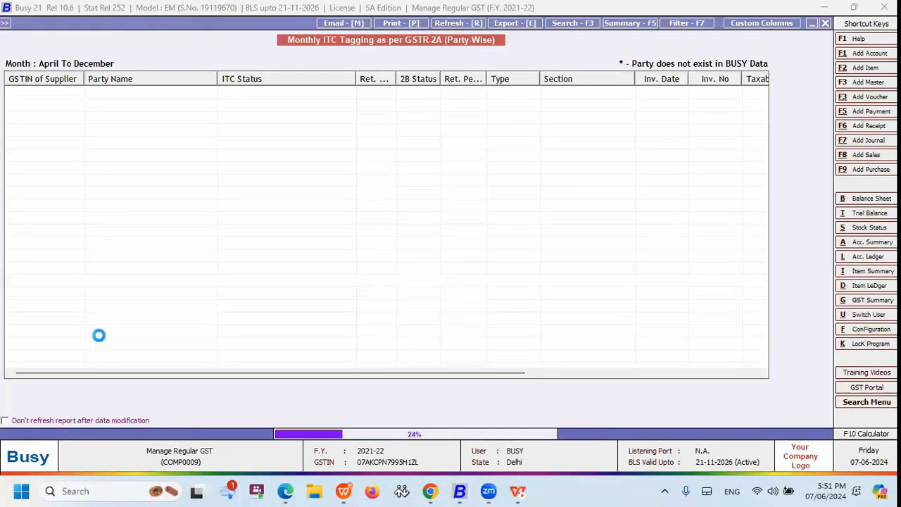
pyautogui.press('Escape')
pyautogui.press('Return')
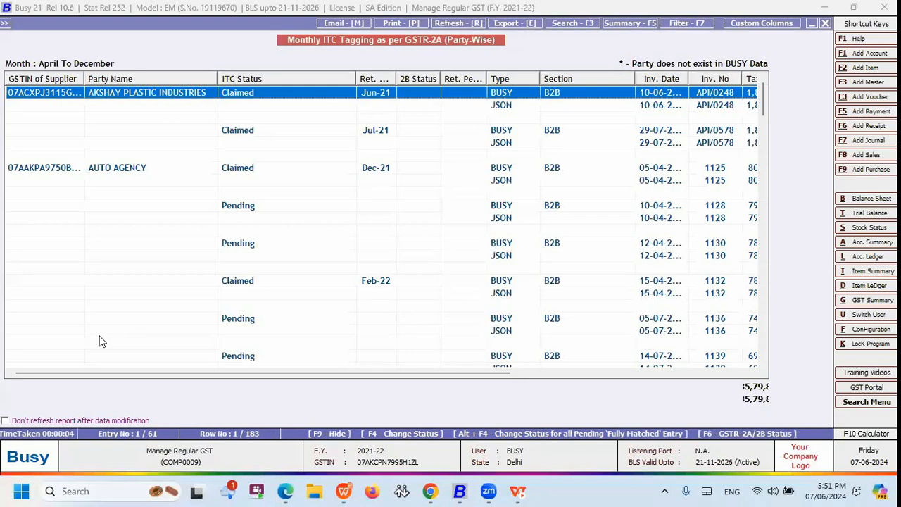
pyautogui.press('F4')
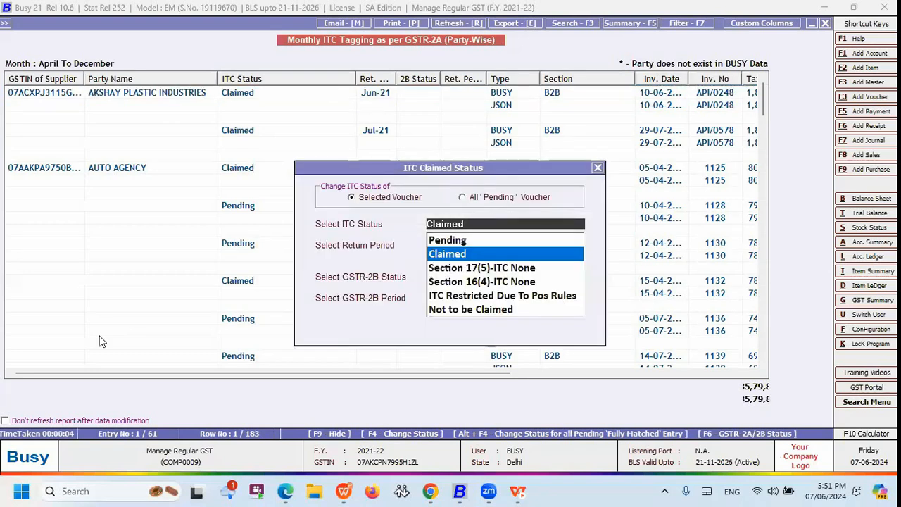
pyautogui.press('Up')
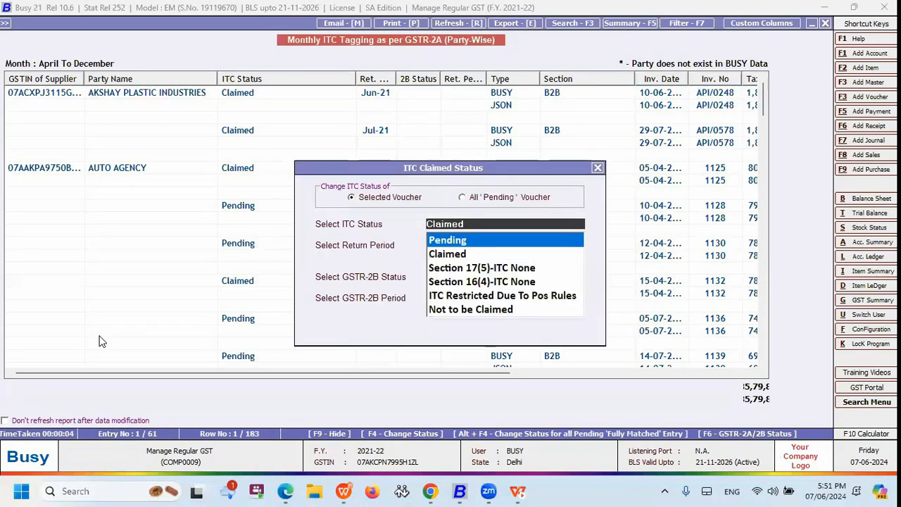
pyautogui.press('Down')
pyautogui.press('Down')
pyautogui.press('Up')
pyautogui.press('Up')
pyautogui.press('Down')
pyautogui.press('Down')
pyautogui.press('Down')
pyautogui.press('Down')
pyautogui.press('Down')
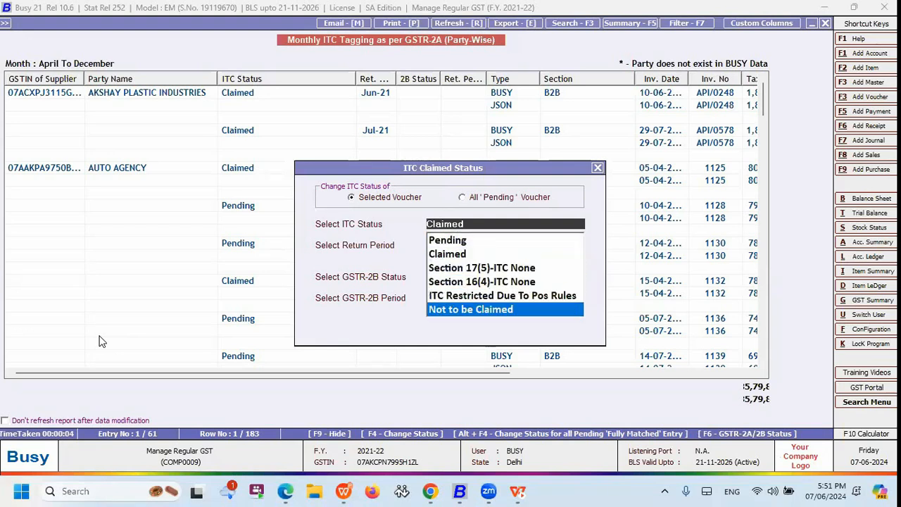
pyautogui.press('Up')
pyautogui.press('Up')
pyautogui.press('Up')
pyautogui.press('Up')
pyautogui.press('Up')
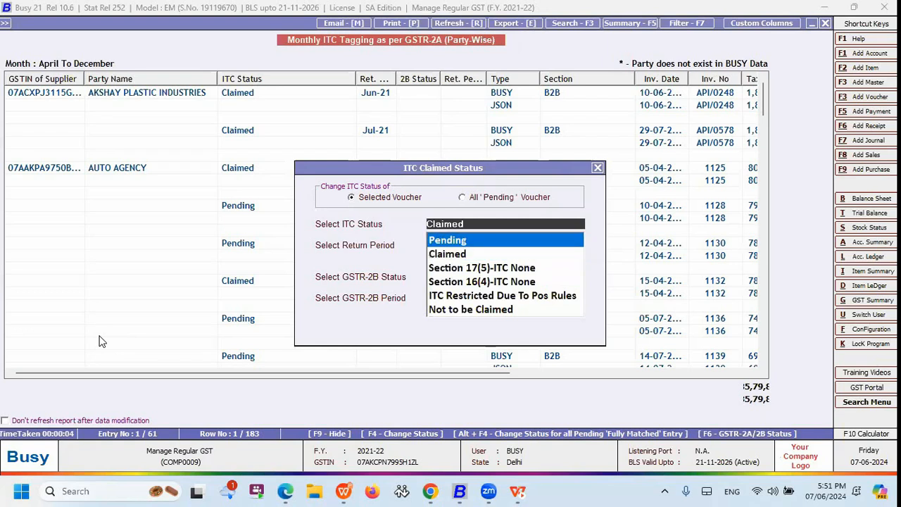
pyautogui.press('Return')
pyautogui.press('Return')
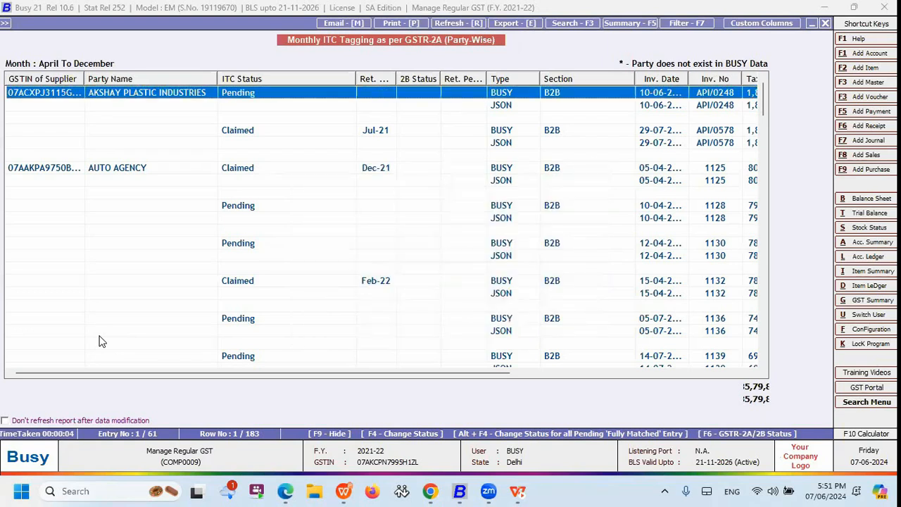
pyautogui.press('Down')
# Step: Tag AUTO AGENCY's invoice 1125 as Claimed for Dec-2021, then close the report
pyautogui.press('Down')
pyautogui.press('Down')
pyautogui.press('Down')
pyautogui.press('F4')
pyautogui.press('Up')
pyautogui.press('Down')
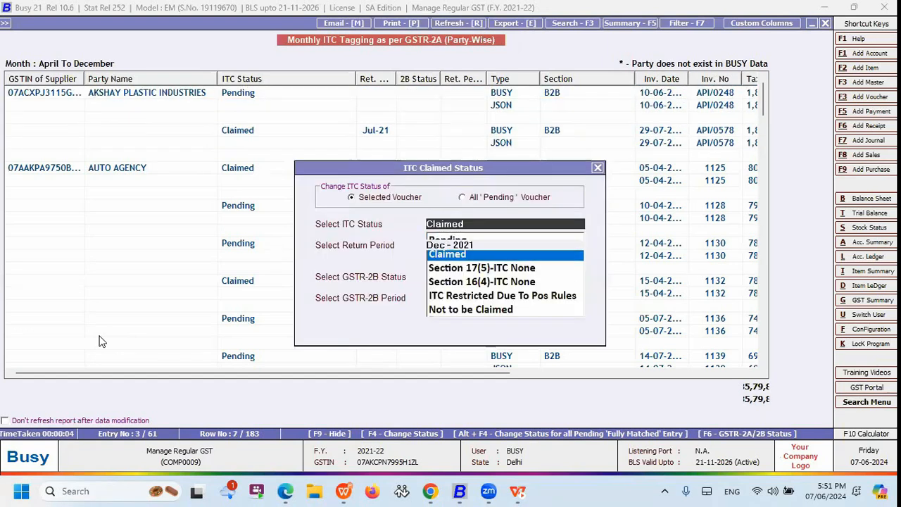
pyautogui.press('Return')
pyautogui.press('Left')
pyautogui.press('Return')
pyautogui.press('Return')
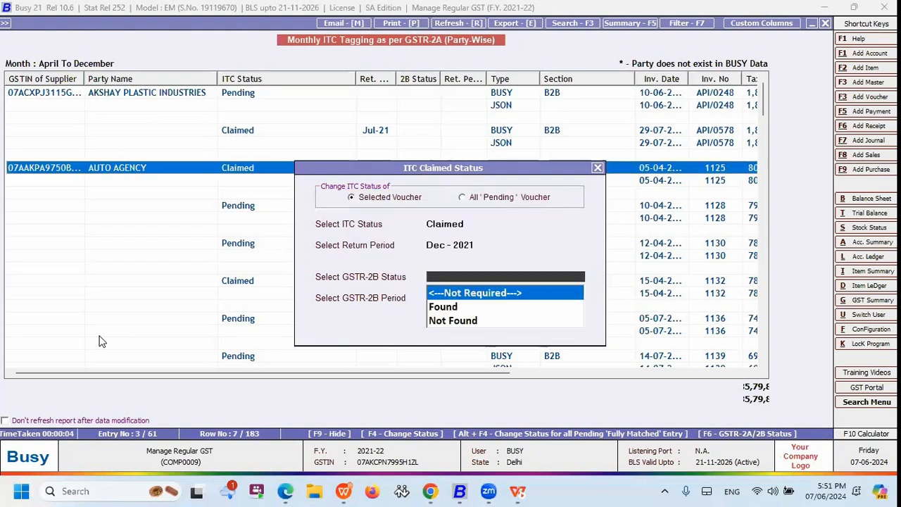
pyautogui.press('Return')
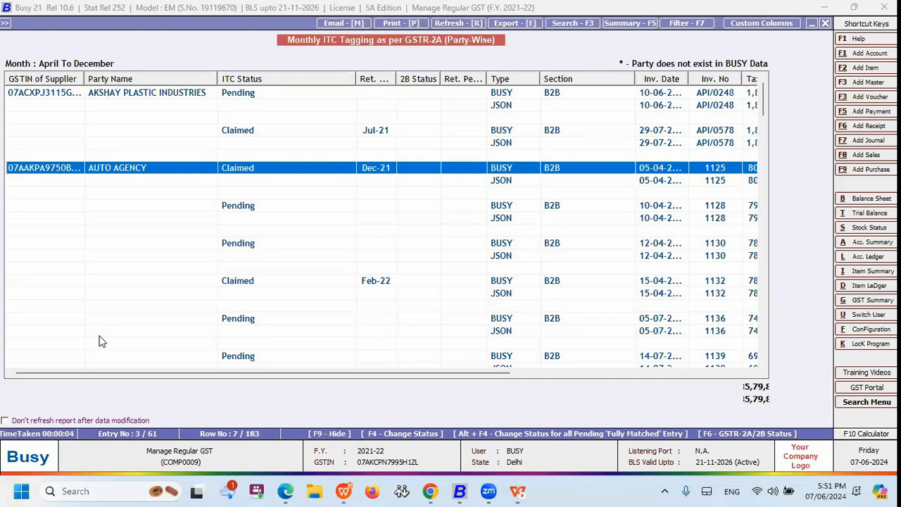
pyautogui.press('Escape')
pyautogui.press('Escape')
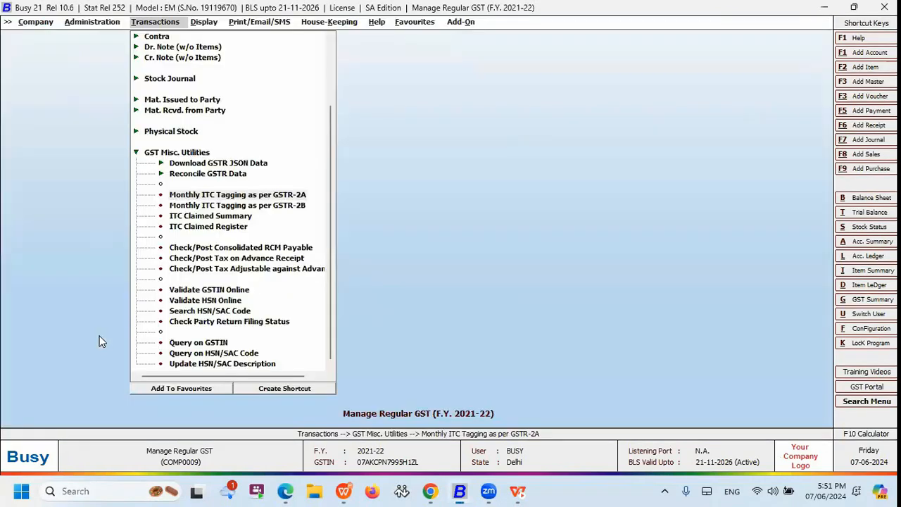
# Step: Go to Display > Account Books > Account Ledger and open the Account-Wise ledger
pyautogui.hotkey('alt', 'Tab')
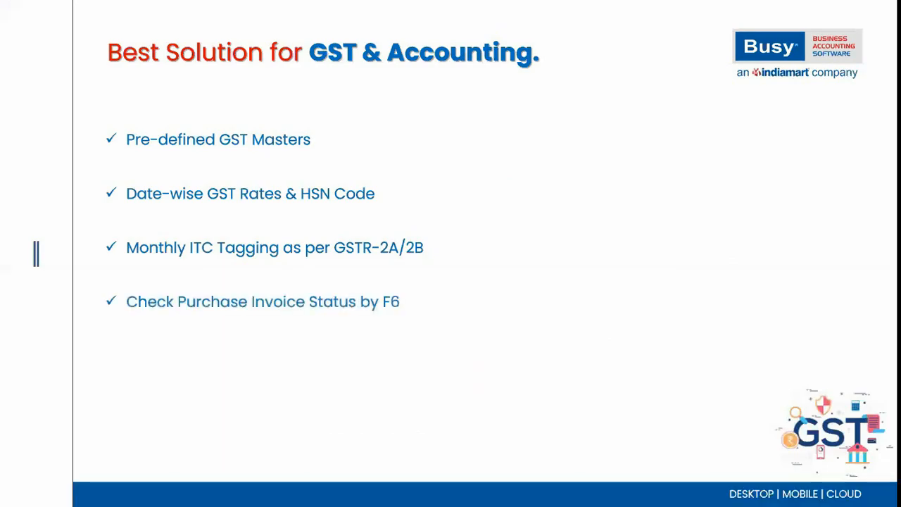
pyautogui.hotkey('alt', 'Tab')
pyautogui.press('Escape')
pyautogui.press('Escape')
pyautogui.press('Right')
pyautogui.press('Left')
pyautogui.press('Up')
pyautogui.press('Up')
pyautogui.press('Up')
pyautogui.press('Up')
pyautogui.press('Up')
pyautogui.press('Up')
pyautogui.press('Up')
pyautogui.press('Up')
pyautogui.press('Up')
pyautogui.press('Up')
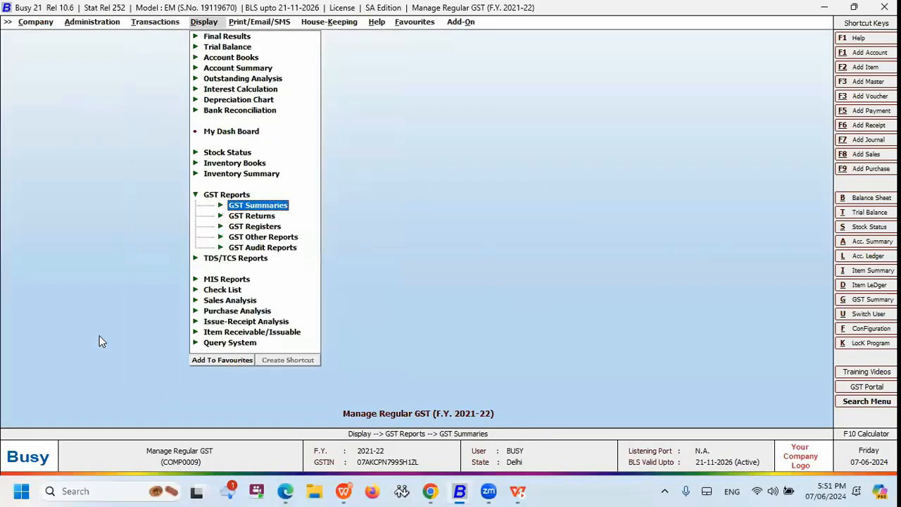
pyautogui.press('Up')
pyautogui.press('Return')
pyautogui.press('Down')
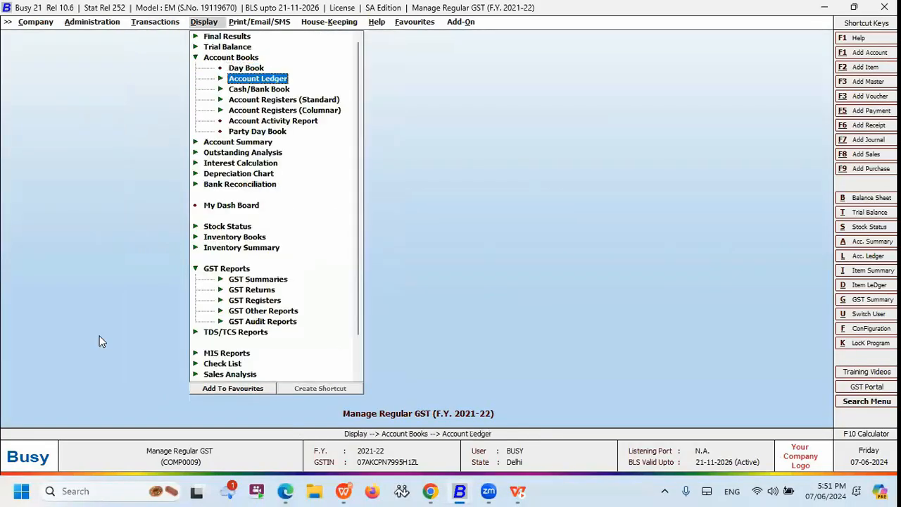
pyautogui.press('Return')
pyautogui.press('Down')
pyautogui.press('Return')
pyautogui.press('Escape')
pyautogui.press('Up')
pyautogui.press('Return')
# Step: Show the APPLE BOLTS ledger and confirm bill G21-22/1625 is fully matched in GSTR-2A/2B
pyautogui.press('Escape')
pyautogui.press('Return')
pyautogui.press('Escape')
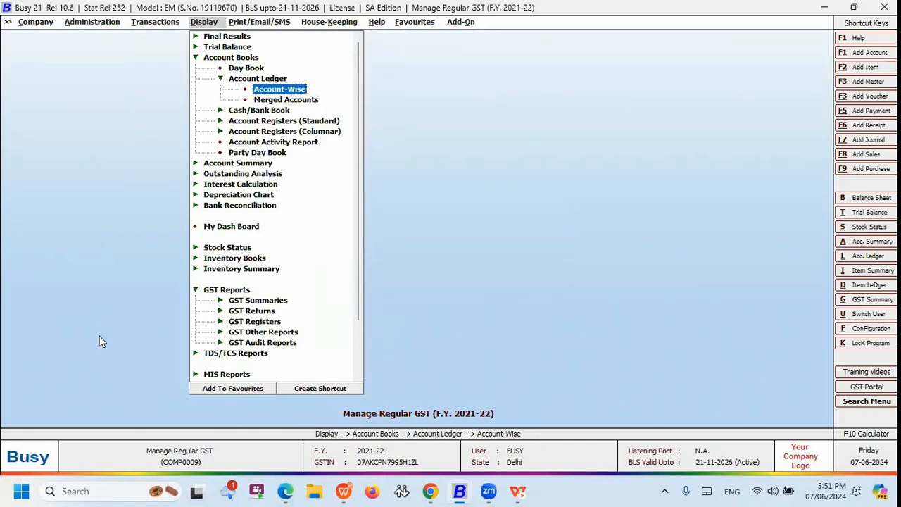
pyautogui.press('Return')
pyautogui.press('Return')
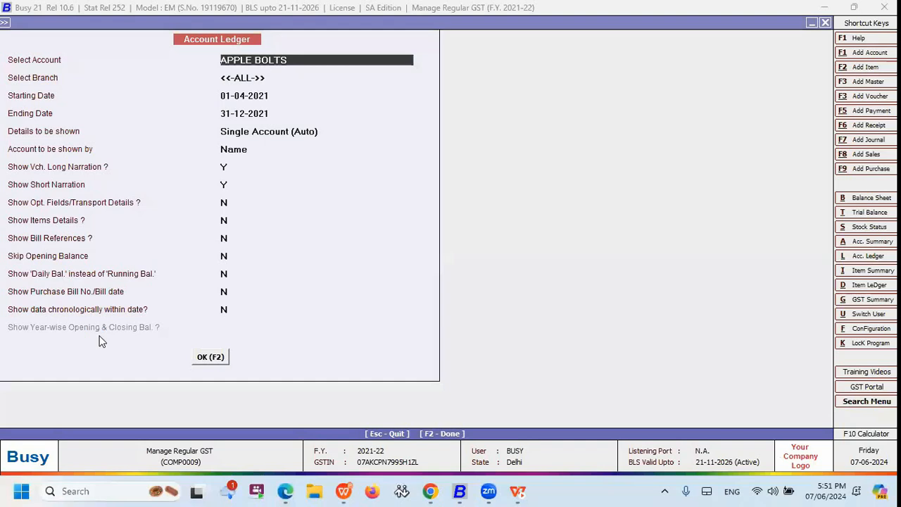
pyautogui.press('F2')
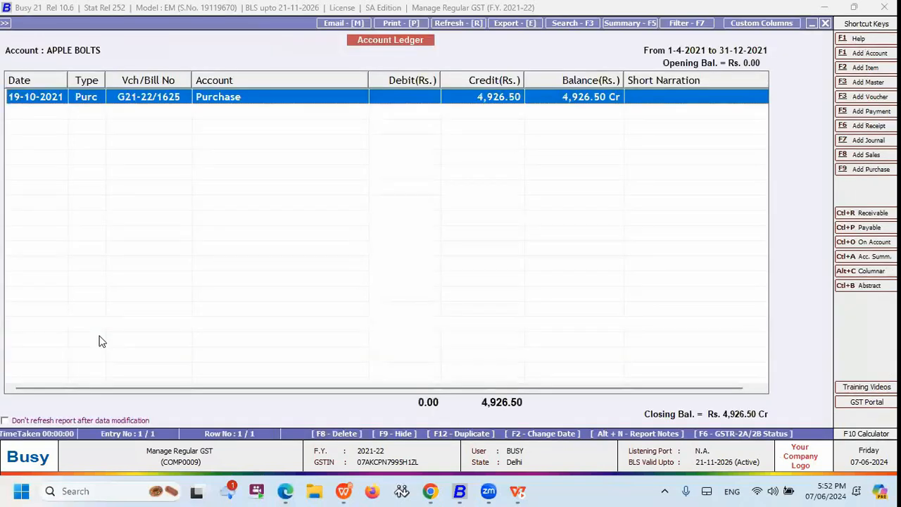
pyautogui.press('F6')
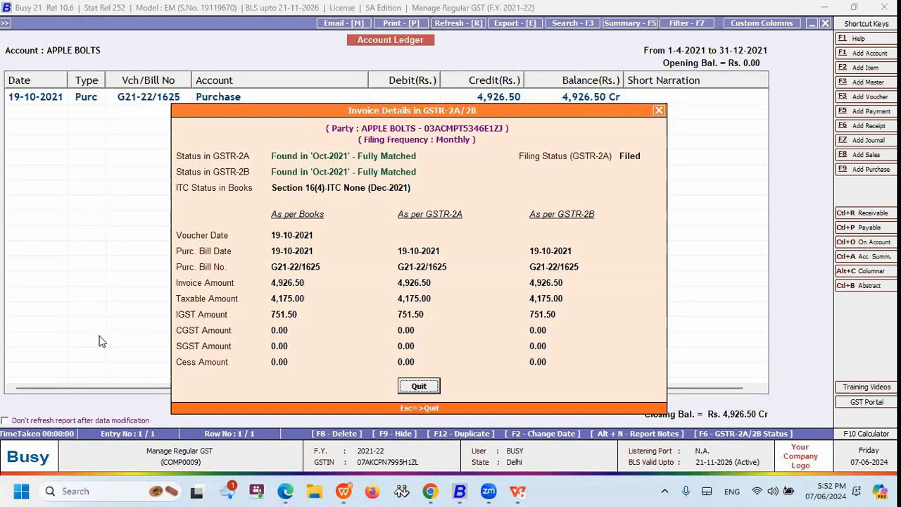
pyautogui.press('Escape')
pyautogui.press('Escape')
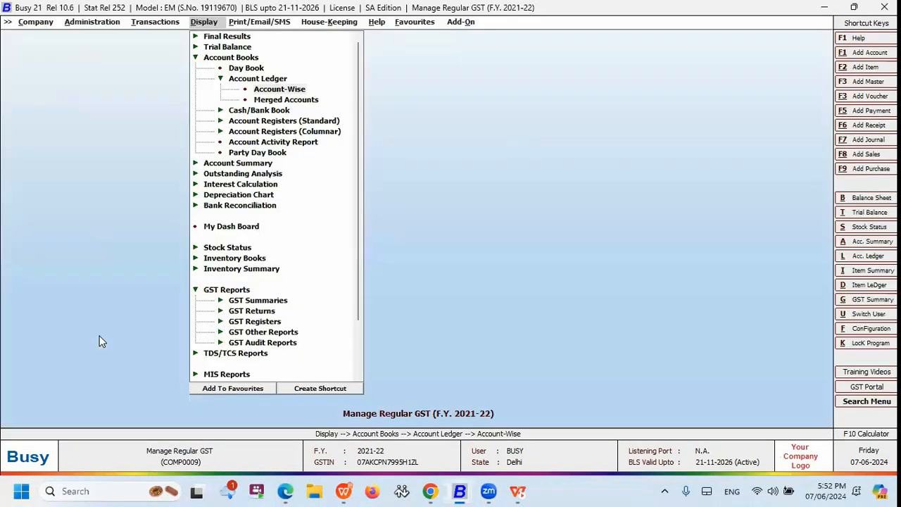
# Step: Open the party-wise ITC Claimed Register and confirm invoice API/0578 is fully matched, claimed Jul-2021
pyautogui.press('Escape')
pyautogui.press('Left')
pyautogui.press('Up')
pyautogui.press('Up')
pyautogui.press('Up')
pyautogui.press('Down')
pyautogui.press('Down')
pyautogui.press('Down')
pyautogui.press('Down')
pyautogui.press('Up')
pyautogui.press('Return')
pyautogui.press('Down')
pyautogui.press('Down')
pyautogui.press('Down')
pyautogui.press('Down')
pyautogui.press('Down')
pyautogui.press('Return')
pyautogui.press('Return')
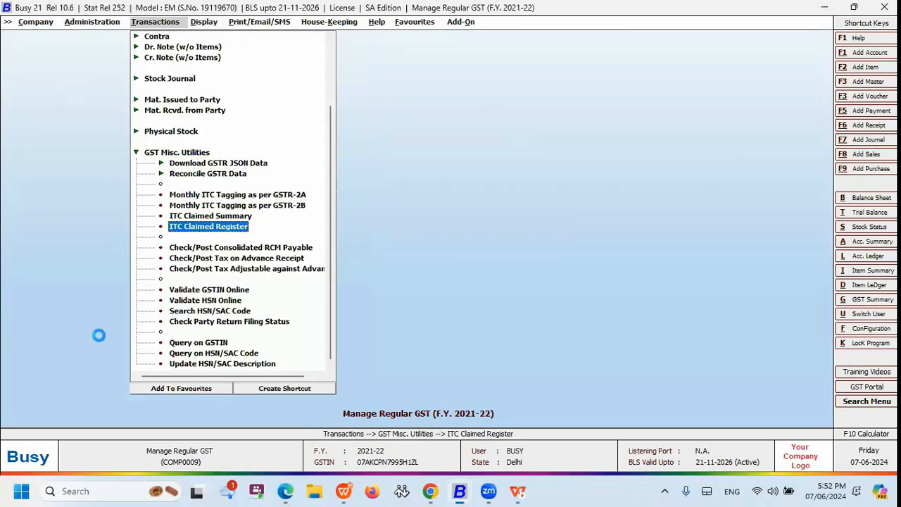
pyautogui.press('F6')
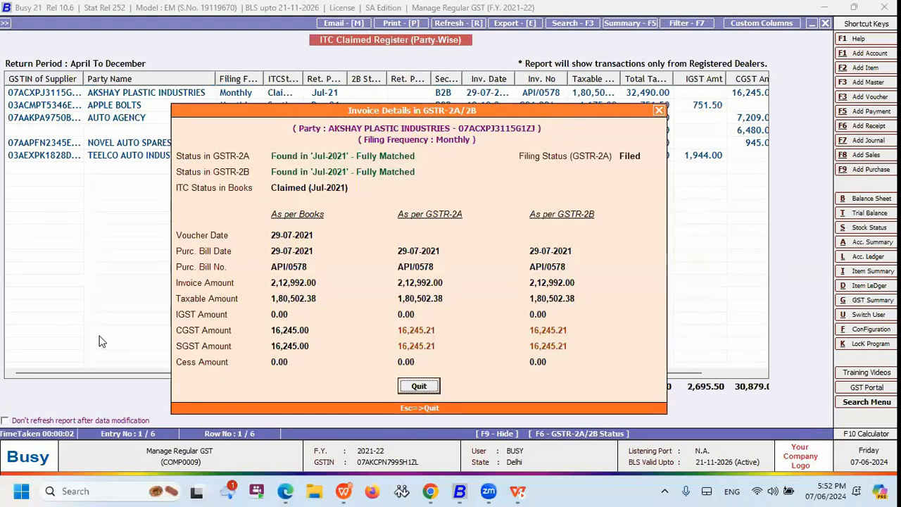
pyautogui.press('Escape')
pyautogui.press('Escape')
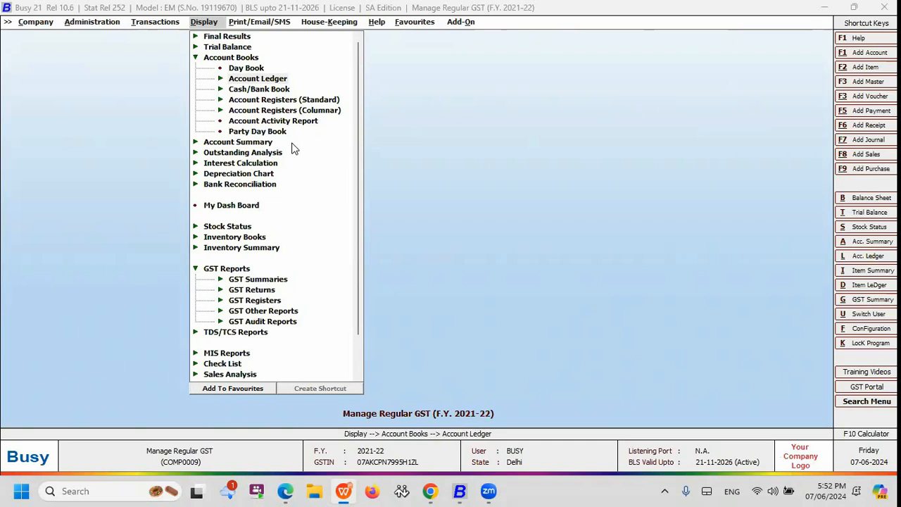
# Step: Open the Purchase Register from Account Registers (Standard) covering all parties
pyautogui.click(284, 100)
pyautogui.click(285, 110)
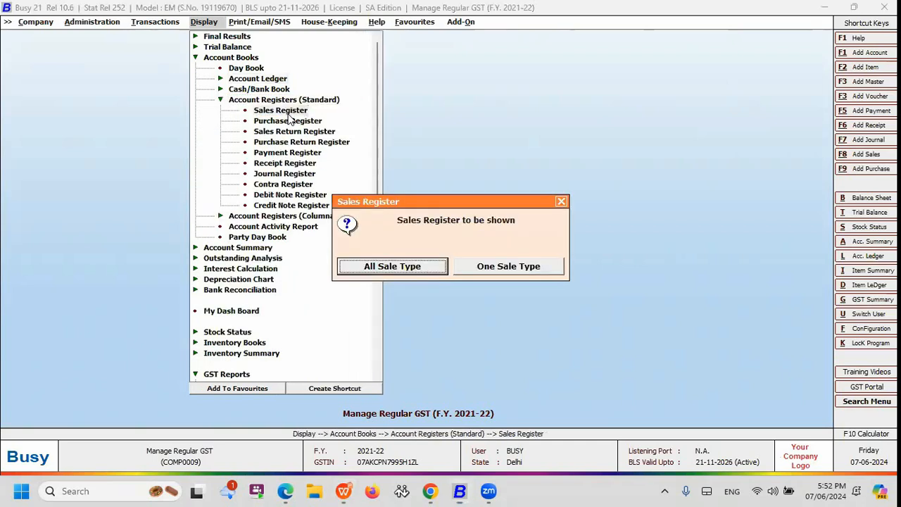
pyautogui.click(561, 202)
pyautogui.click(302, 121)
pyautogui.press('Return')
pyautogui.press('Escape')
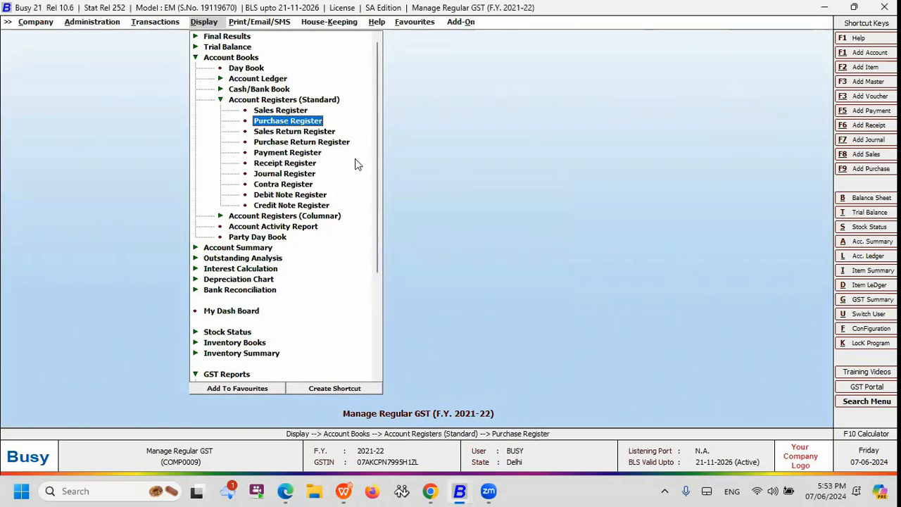
pyautogui.press('Return')
# Step: Check the Novel Auto Spares purchase's GSTR-2A/2B status, then start the WPS slideshow from the beginning
pyautogui.press('F2')
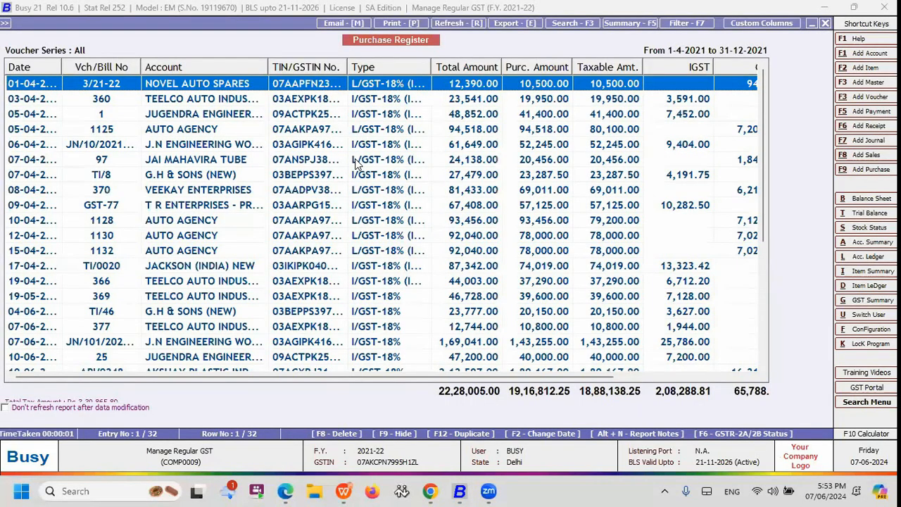
pyautogui.press('F6')
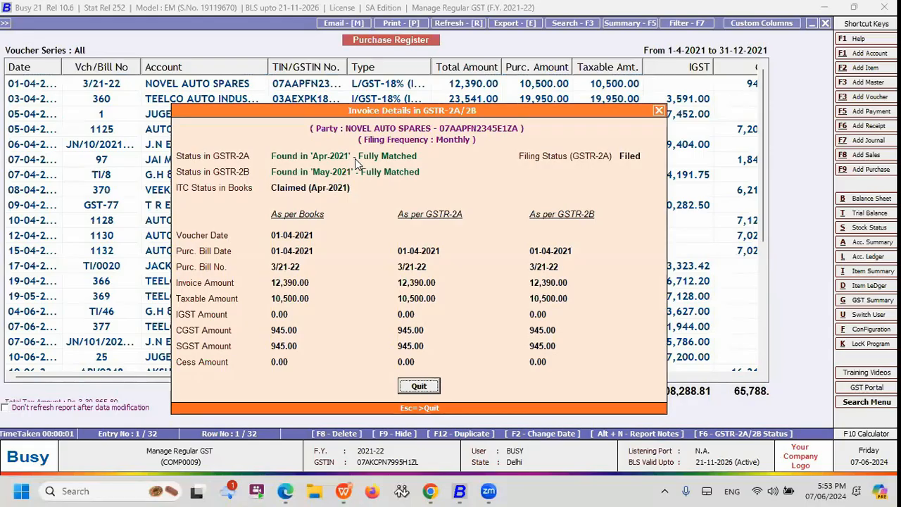
pyautogui.hotkey('alt', 'Tab')
pyautogui.click(147, 84)
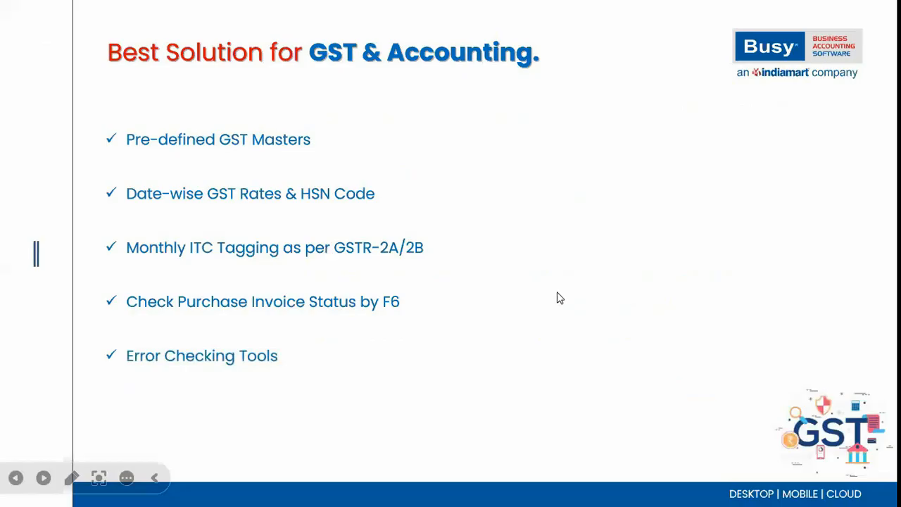
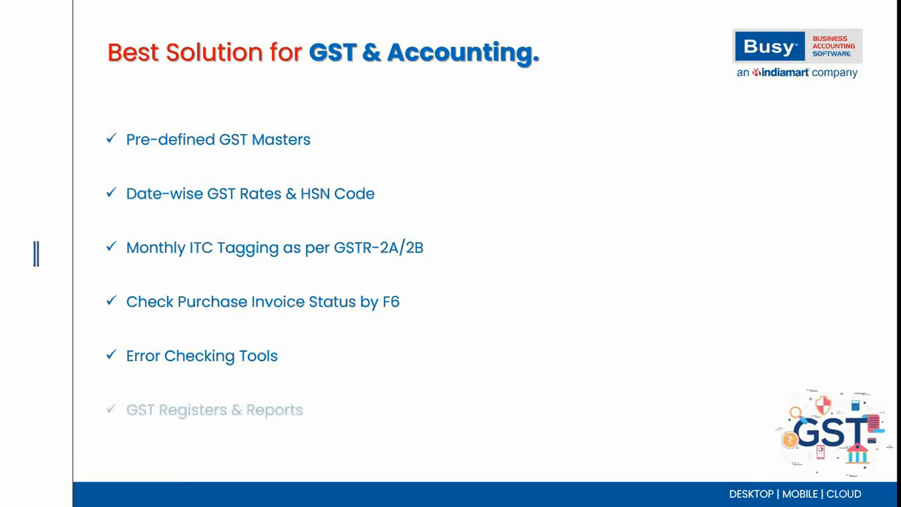
# Step: Back in Busy, expand and step through the GST Summaries reports
pyautogui.hotkey('alt', 'Tab')
pyautogui.press('Tab')
pyautogui.press('Down')
pyautogui.press('Down')
pyautogui.press('Down')
pyautogui.press('Down')
pyautogui.press('Down')
pyautogui.press('Down')
pyautogui.press('Down')
pyautogui.press('Down')
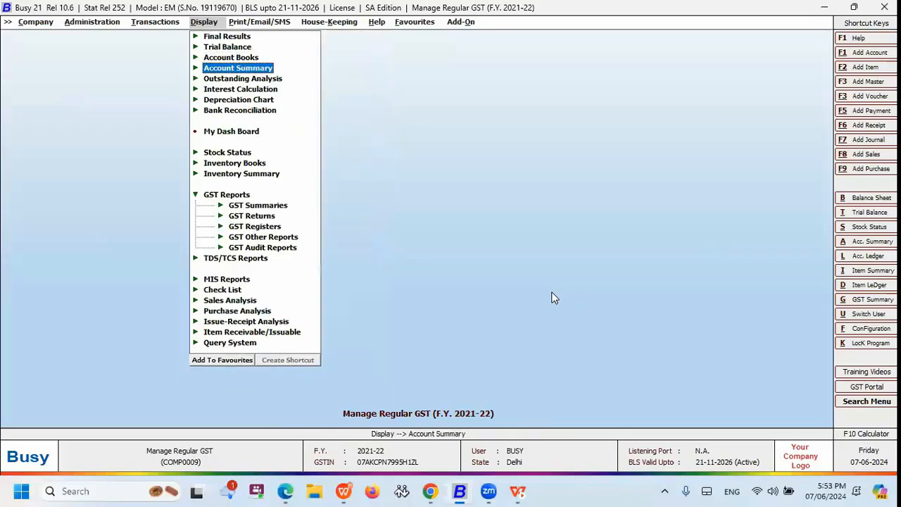
pyautogui.press('Down')
pyautogui.press('Down')
pyautogui.press('Down')
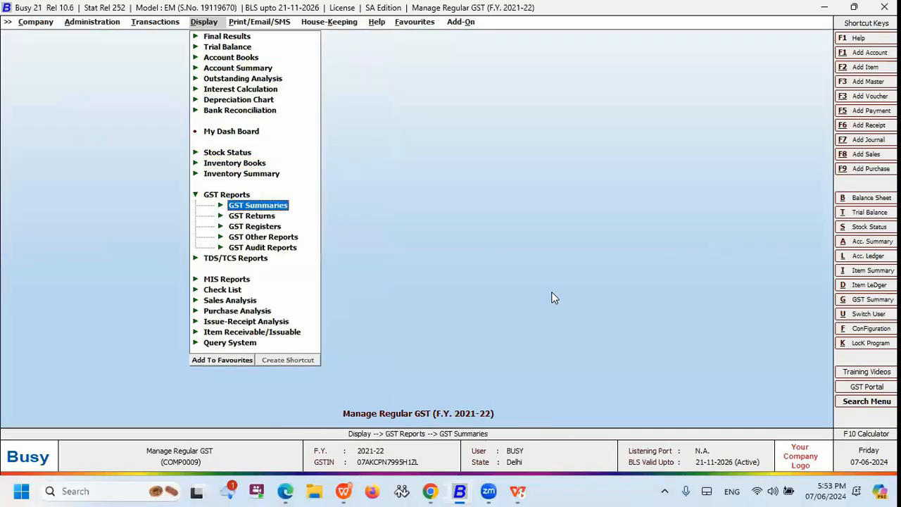
pyautogui.press('Return')
pyautogui.press('Down')
pyautogui.press('Down')
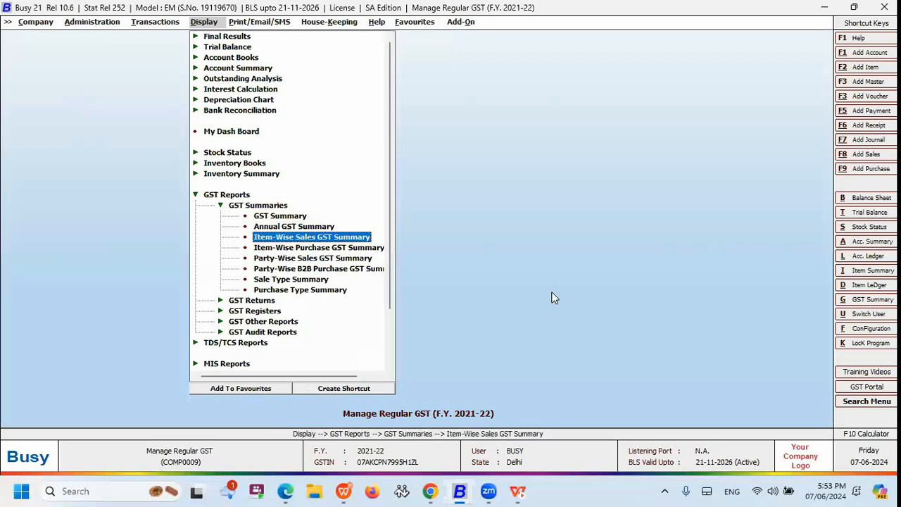
pyautogui.press('Down')
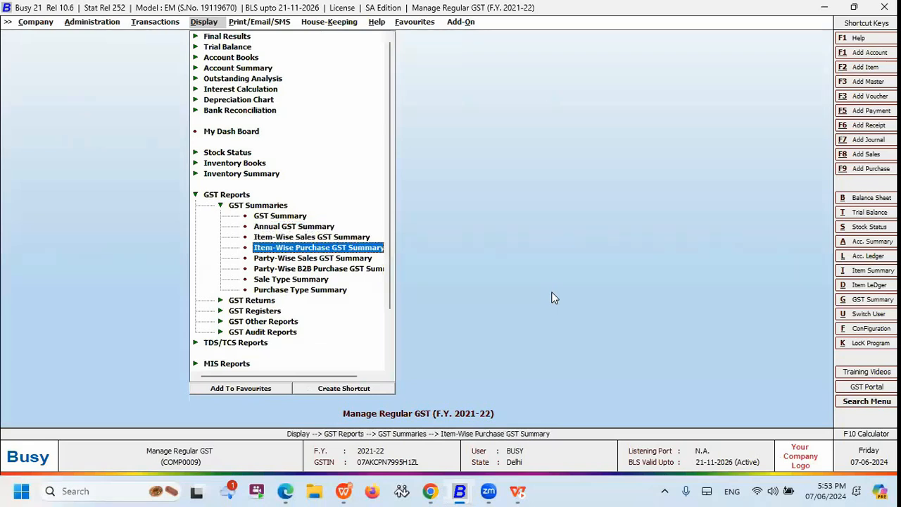
pyautogui.press('Down')
pyautogui.press('Down')
pyautogui.press('Down')
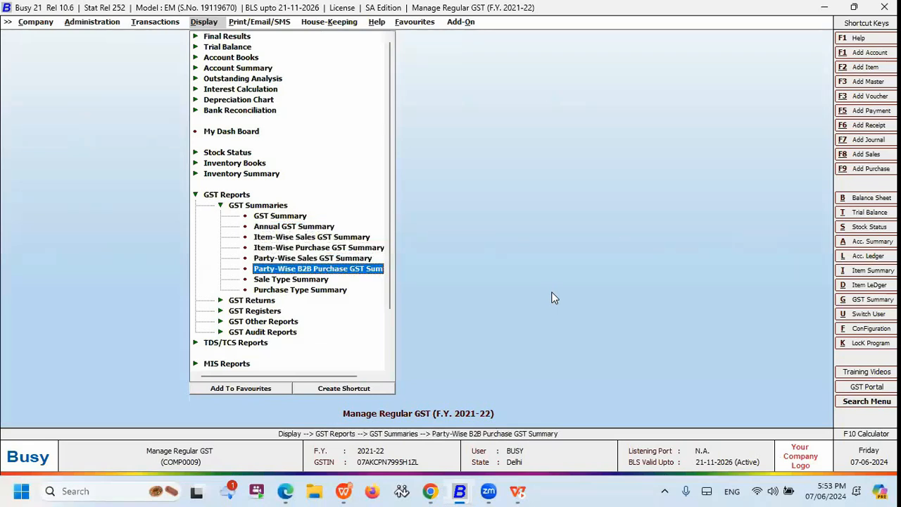
pyautogui.press('Left')
# Step: Browse the GST Returns list, including GSTR-1 (w.e.f May 2021), then collapse it
pyautogui.press('Down')
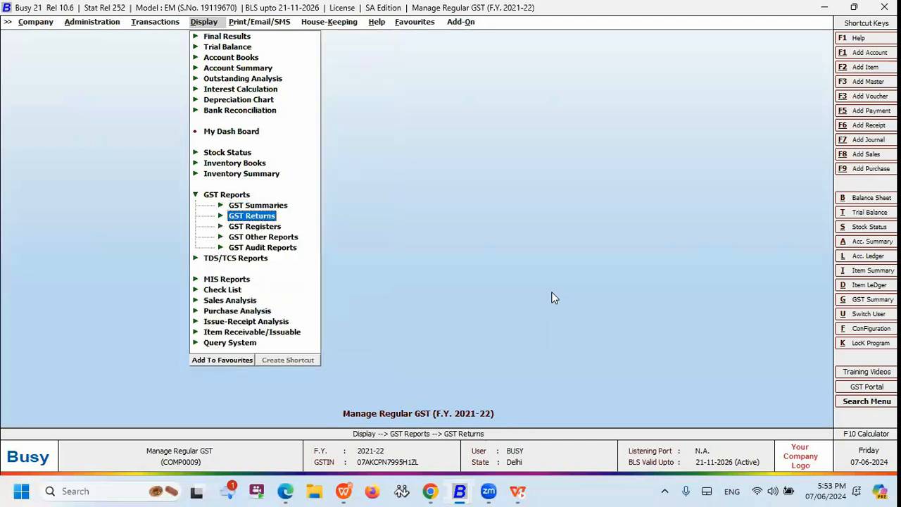
pyautogui.press('Right')
pyautogui.press('Down')
pyautogui.press('Down')
pyautogui.press('Up')
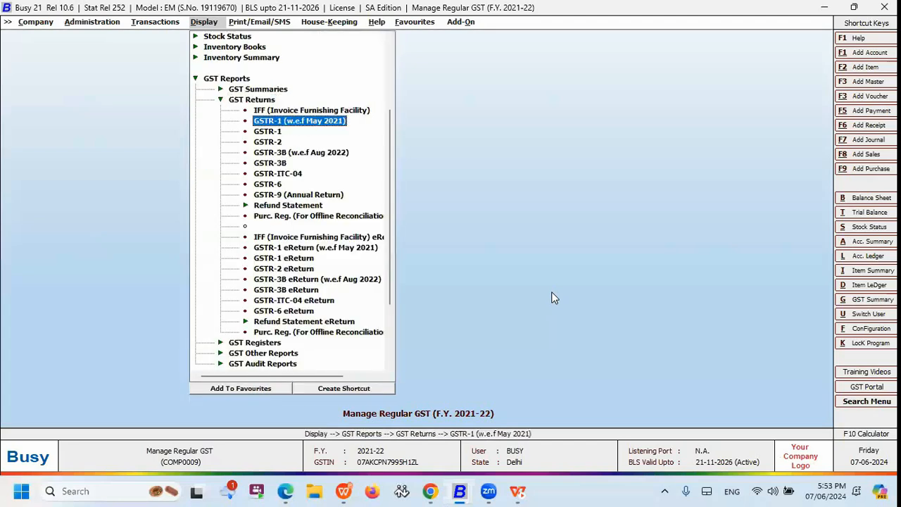
pyautogui.press('Down')
pyautogui.press('Down')
pyautogui.press('Down')
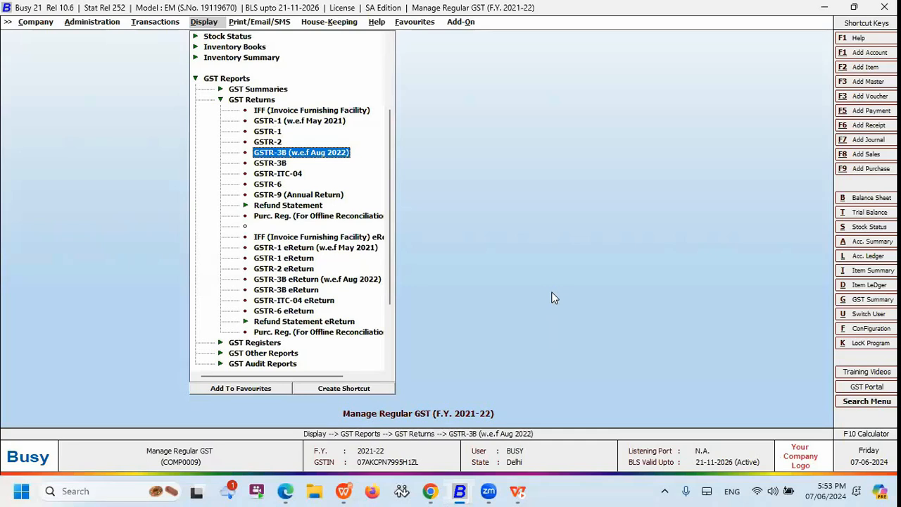
pyautogui.press('Down')
pyautogui.press('Down')
pyautogui.press('Down')
pyautogui.press('Down')
pyautogui.press('Down')
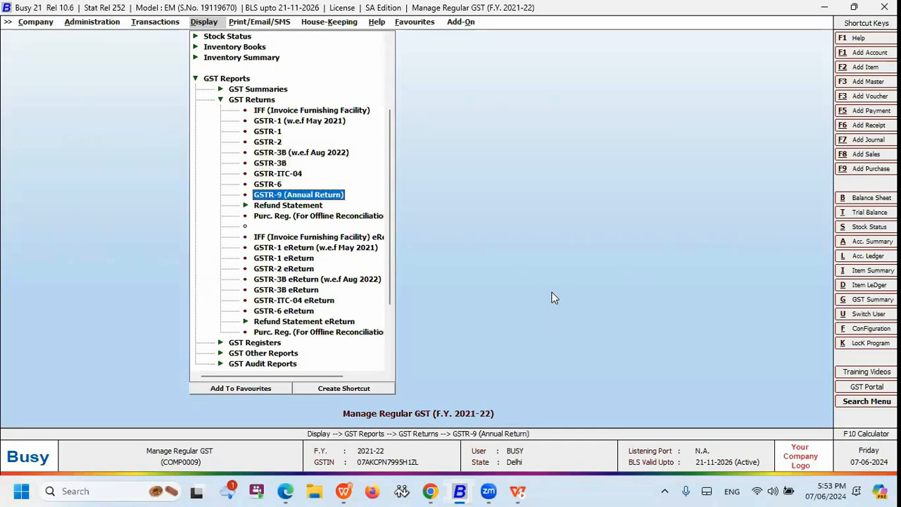
pyautogui.press('Escape')
# Step: Look through the GST Registers and GST Other Reports, then switch back to the slides
pyautogui.press('Down')
pyautogui.press('Down')
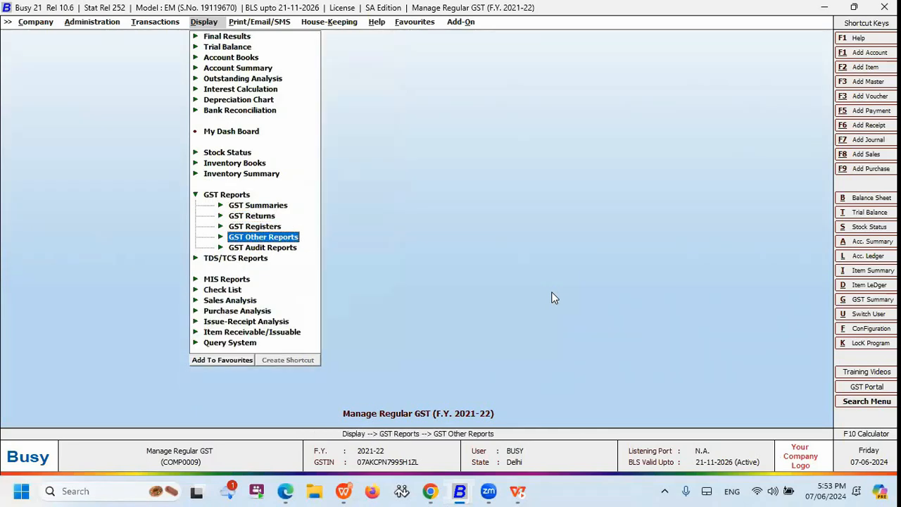
pyautogui.press('Up')
pyautogui.press('Return')
pyautogui.press('Down')
pyautogui.press('Down')
pyautogui.press('Down')
pyautogui.press('Down')
pyautogui.press('Down')
pyautogui.press('Down')
pyautogui.press('Down')
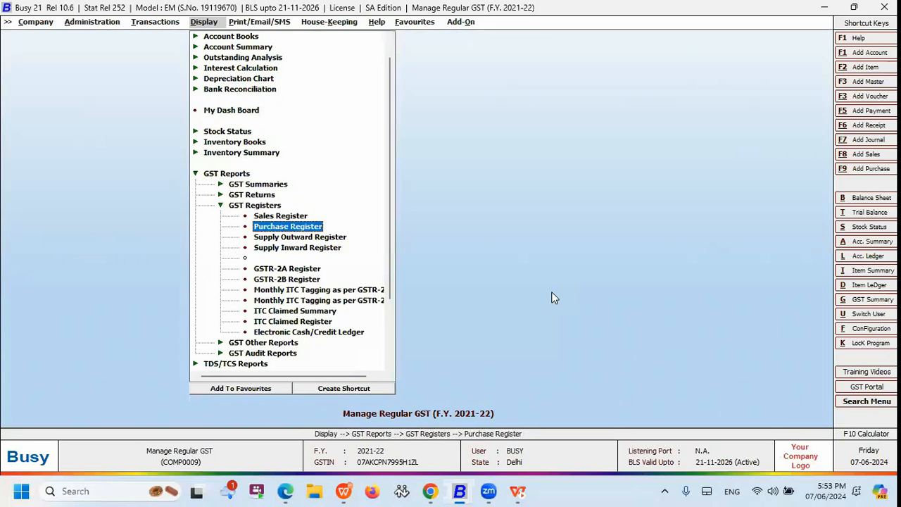
pyautogui.press('Up')
pyautogui.press('Up')
pyautogui.press('Up')
pyautogui.press('Down')
pyautogui.press('Down')
pyautogui.press('Down')
pyautogui.press('Left')
pyautogui.press('Down')
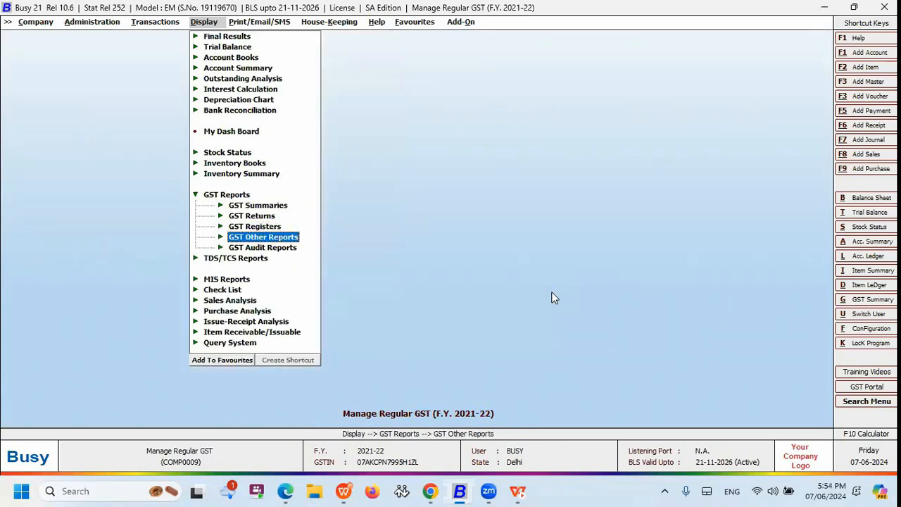
pyautogui.press('Right')
pyautogui.press('Down')
pyautogui.press('Down')
pyautogui.press('Down')
pyautogui.press('Down')
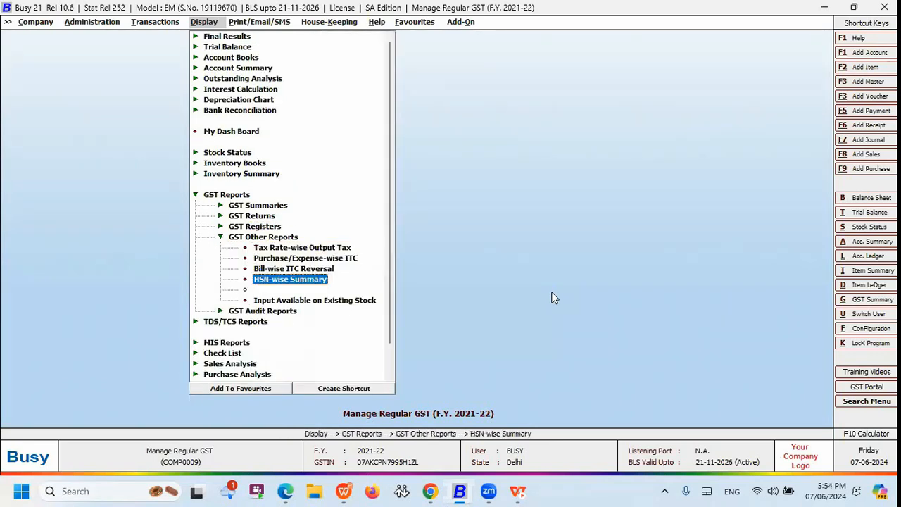
pyautogui.press('Up')
pyautogui.press('Up')
pyautogui.press('Up')
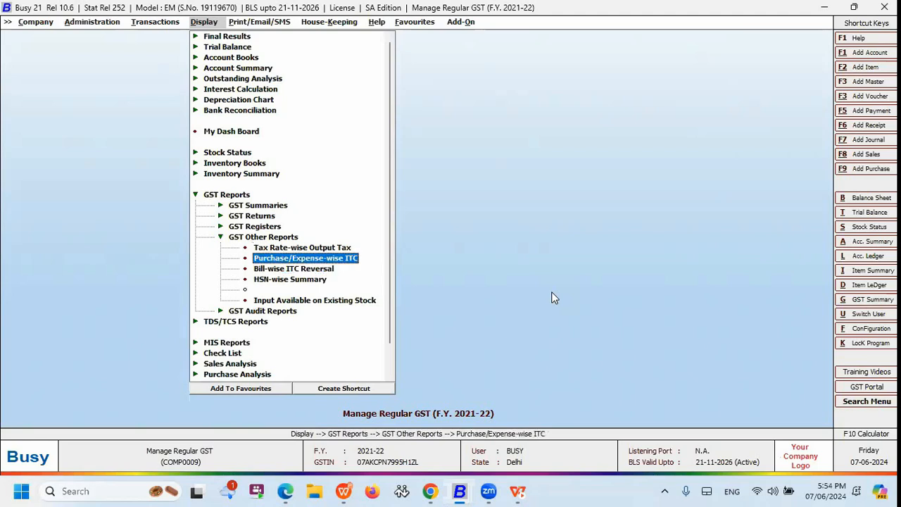
pyautogui.hotkey('alt', 'Tab')
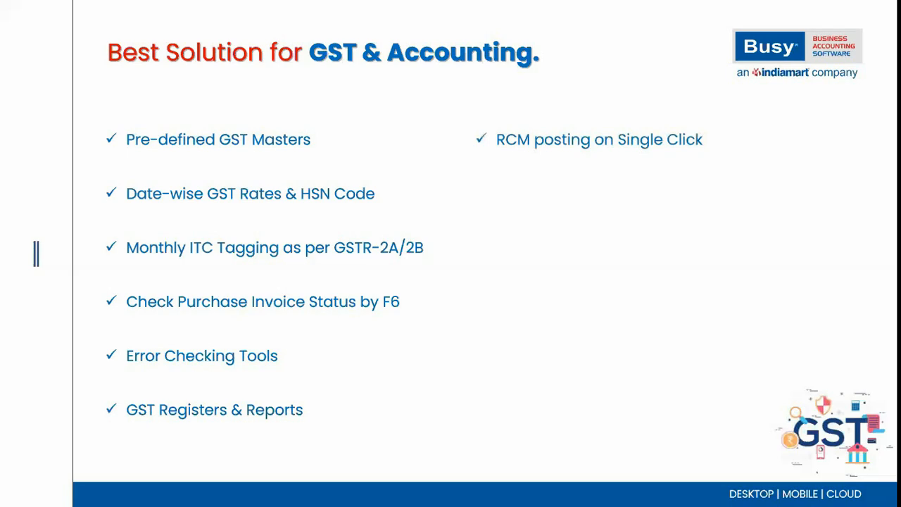
# Step: Load Check/Post Consolidated RCM Payable on Daily Basis for 01-04-2021 to 31-12-2021
pyautogui.hotkey('alt', 'Tab')
pyautogui.press('Escape')
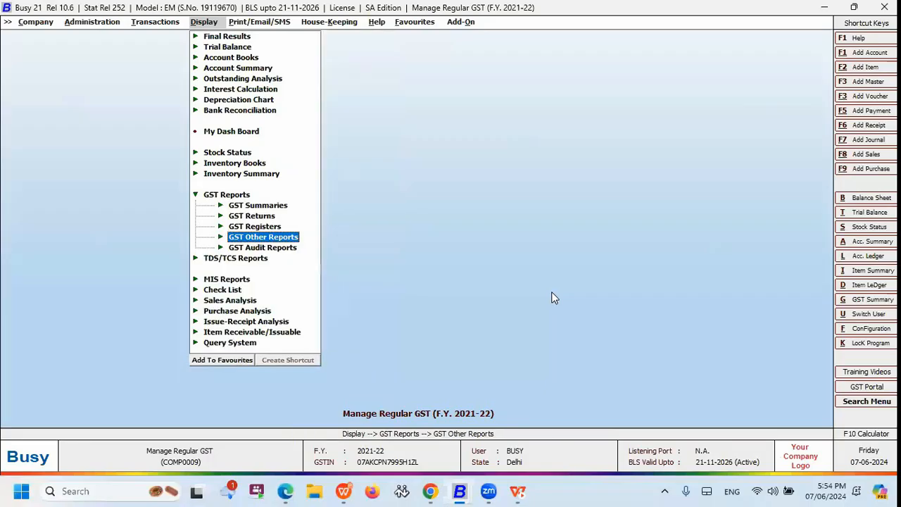
pyautogui.press('Left')
pyautogui.press('Return')
pyautogui.press('Down')
pyautogui.press('Down')
pyautogui.press('Down')
pyautogui.press('Down')
pyautogui.press('Down')
pyautogui.press('Down')
pyautogui.press('Down')
pyautogui.press('Down')
pyautogui.press('Down')
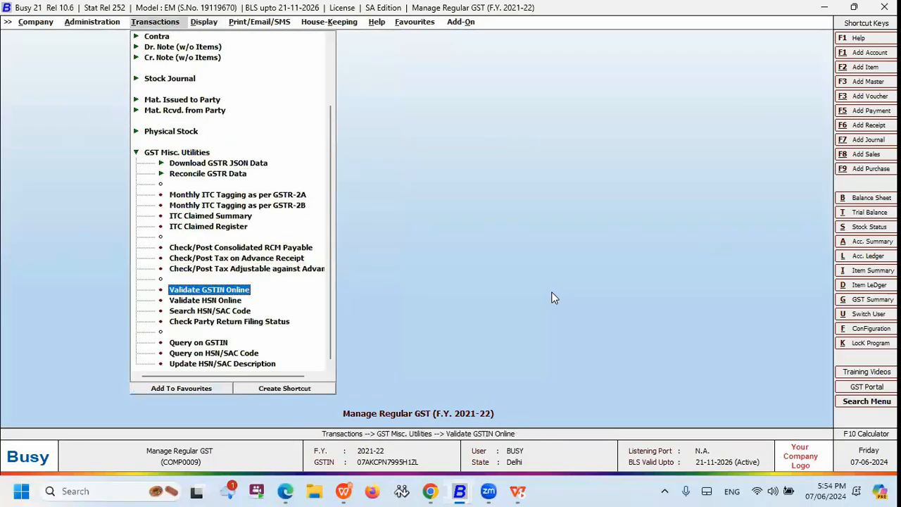
pyautogui.press('Up')
pyautogui.press('Up')
pyautogui.press('Up')
pyautogui.press('Return')
pyautogui.press('Right')
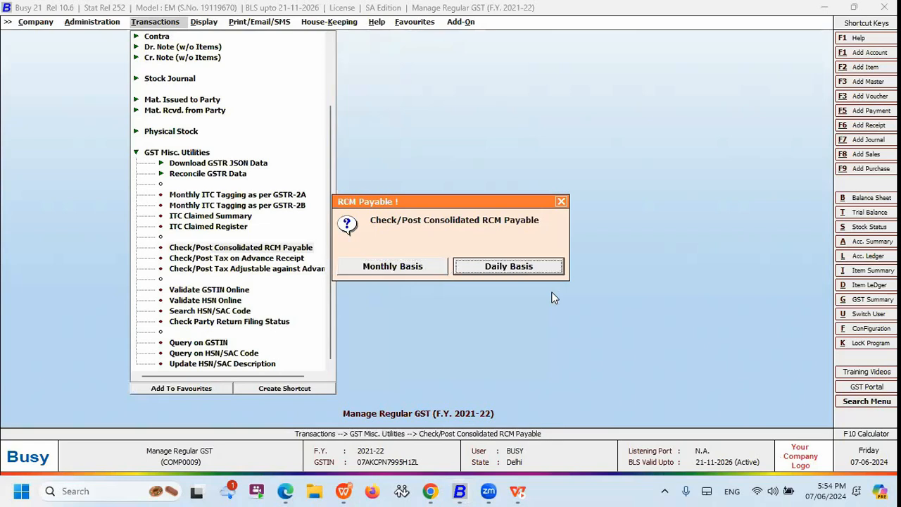
pyautogui.press('Return')
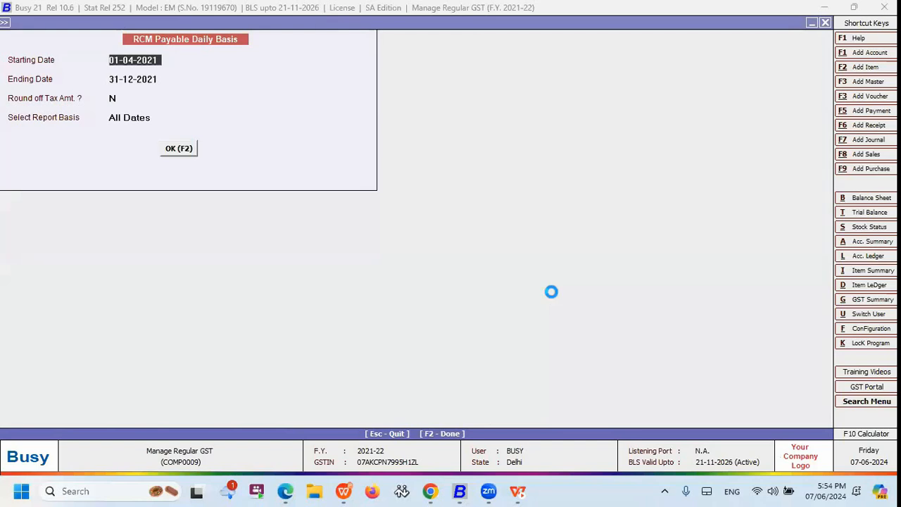
pyautogui.press('F2')
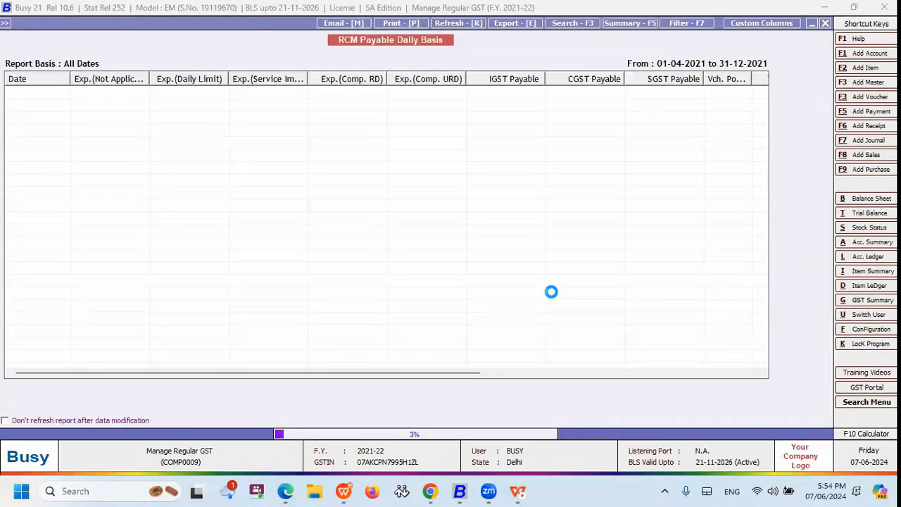
pyautogui.press('Down')
pyautogui.press('Down')
# Step: Review the daily RCM rows from 06-04-2021 down to 09-04-2021
pyautogui.press('Down')
pyautogui.press('Down')
pyautogui.press('Down')
pyautogui.press('Down')
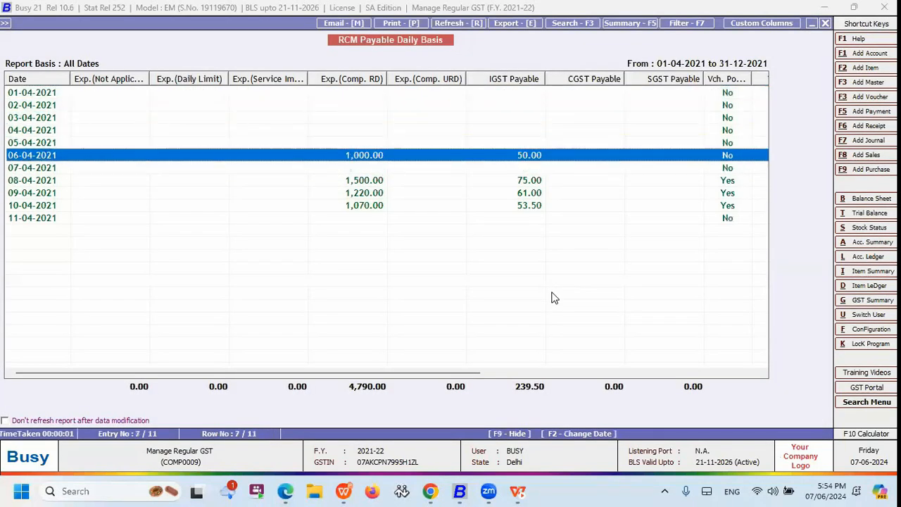
pyautogui.press('Up')
pyautogui.press('Down')
pyautogui.press('Up')
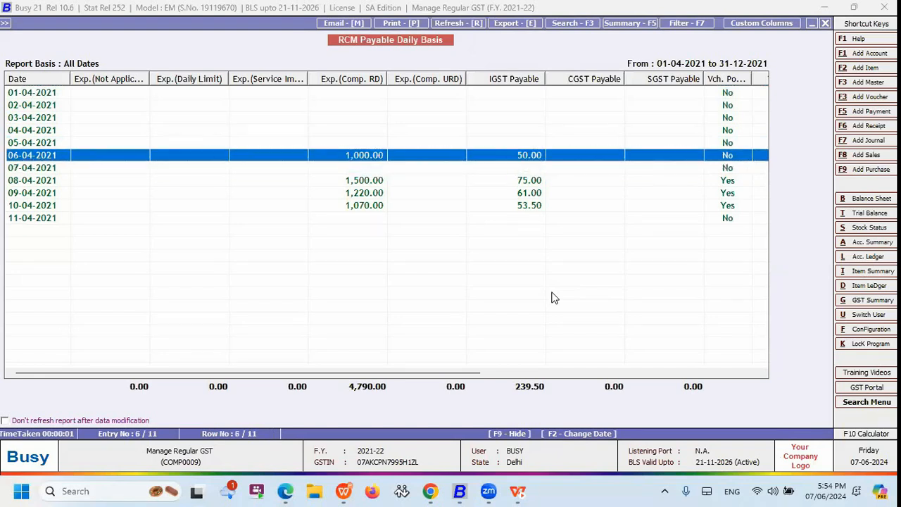
pyautogui.press('Down')
pyautogui.press('Up')
pyautogui.press('Down')
pyautogui.press('Up')
pyautogui.press('Down')
pyautogui.press('Down')
pyautogui.press('Down')
pyautogui.press('Up')
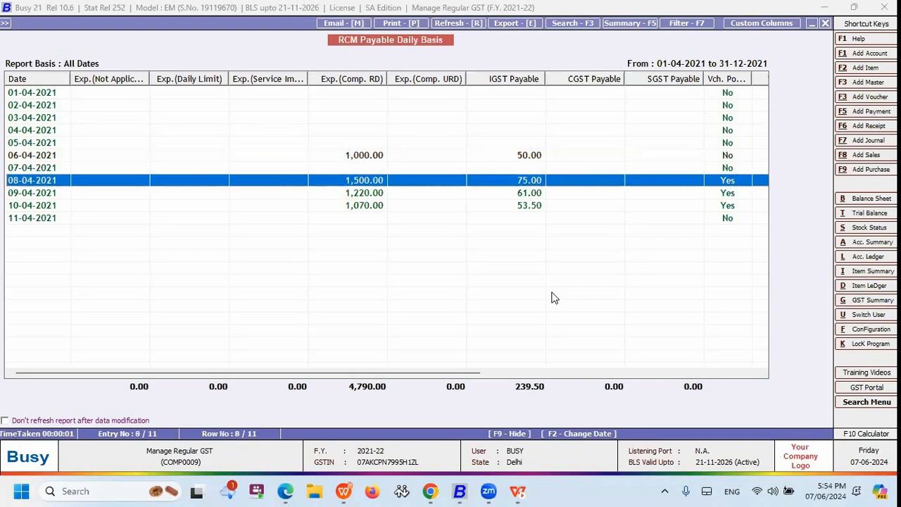
pyautogui.press('Up')
pyautogui.press('Up')
# Step: Attempt posting the daily RCM payable, dismiss the can't-post message, and return to date settings
pyautogui.press('Return')
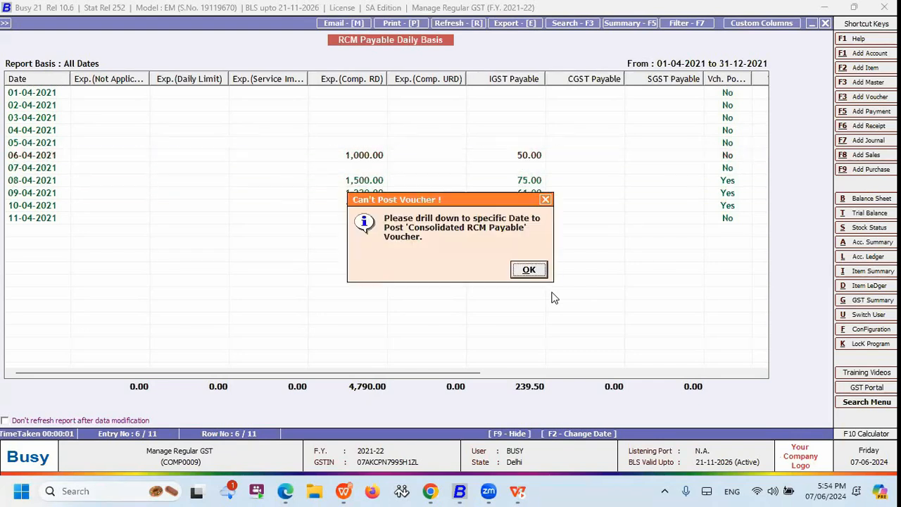
pyautogui.press('Return')
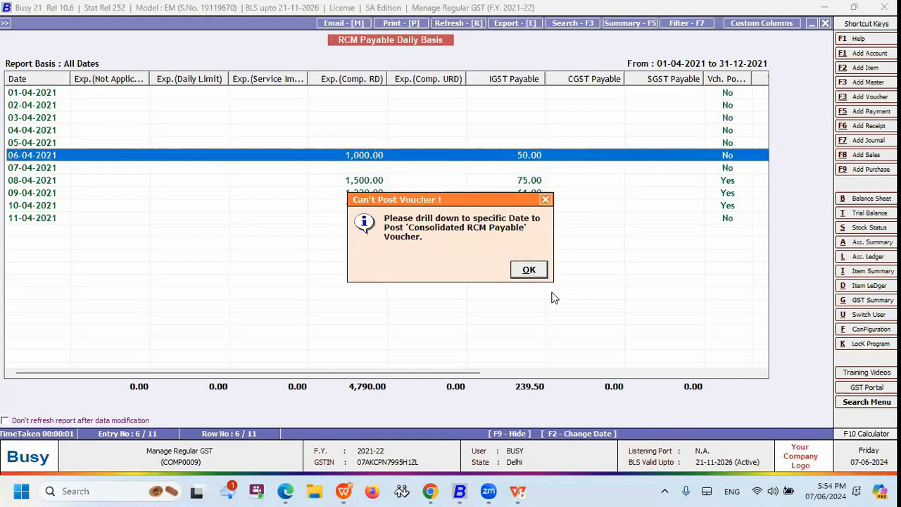
pyautogui.press('Escape')
pyautogui.press('Escape')
pyautogui.press('Escape')
pyautogui.press('Return')
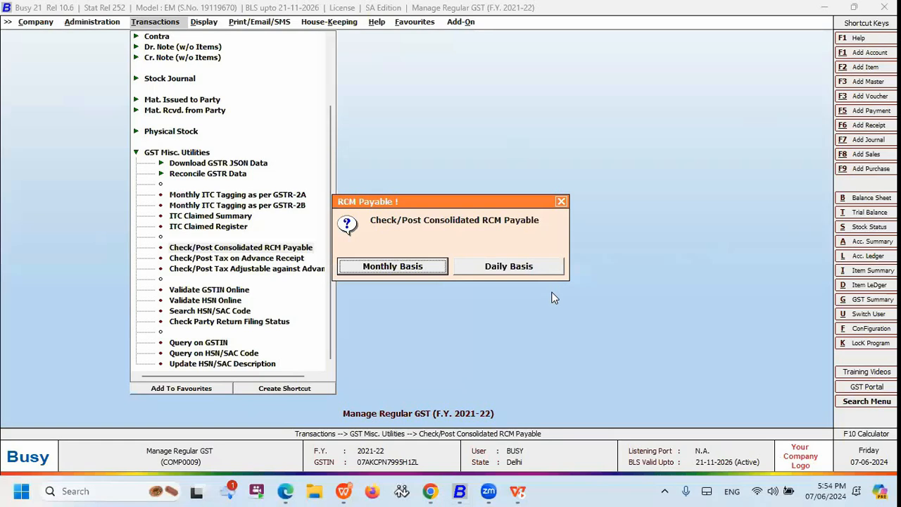
# Step: Load December's monthly RCM payable report and mark the Liability Posted entries
pyautogui.press('Return')
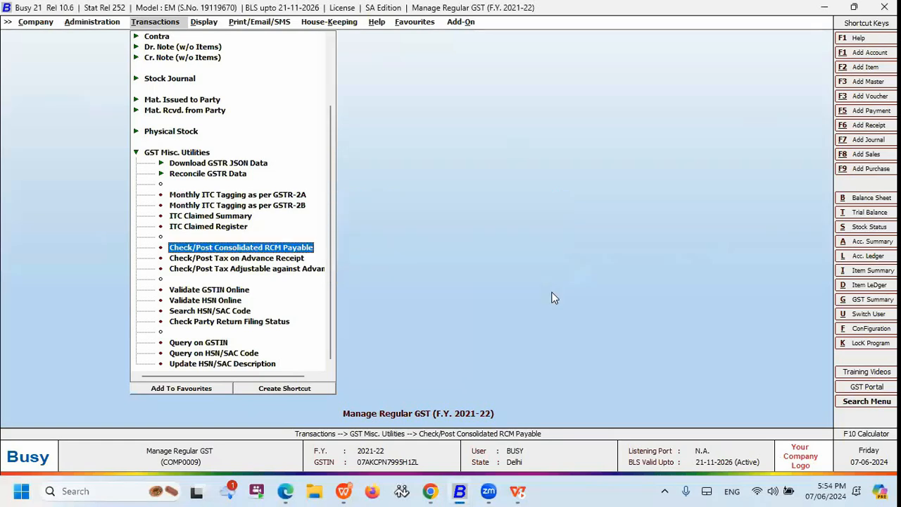
pyautogui.press('F2')
pyautogui.press('Down')
pyautogui.press('Down')
pyautogui.press('Down')
pyautogui.press('Down')
pyautogui.press('Down')
pyautogui.press('Down')
pyautogui.press('Down')
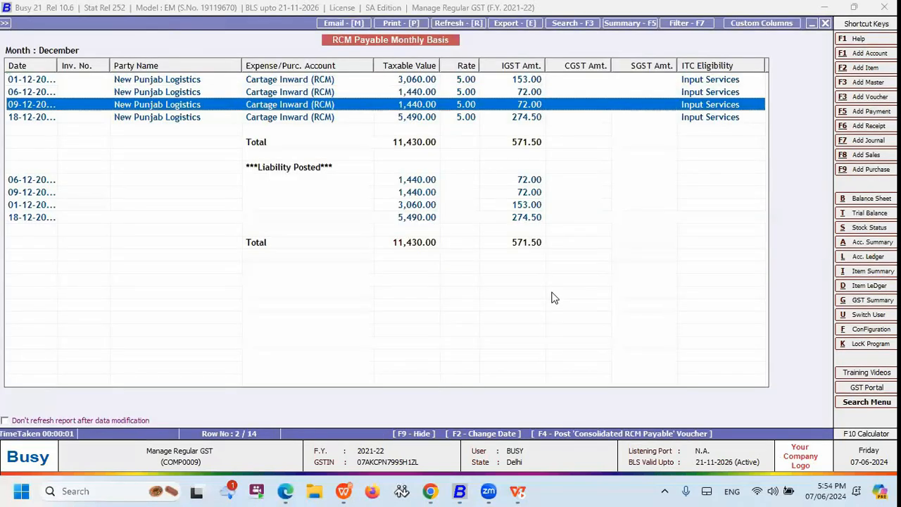
pyautogui.hotkey('shift', 'Down')
pyautogui.hotkey('shift', 'Down')
pyautogui.hotkey('shift', 'Down')
pyautogui.hotkey('shift', 'Down')
pyautogui.hotkey('shift', 'Down')
pyautogui.hotkey('shift', 'Down')
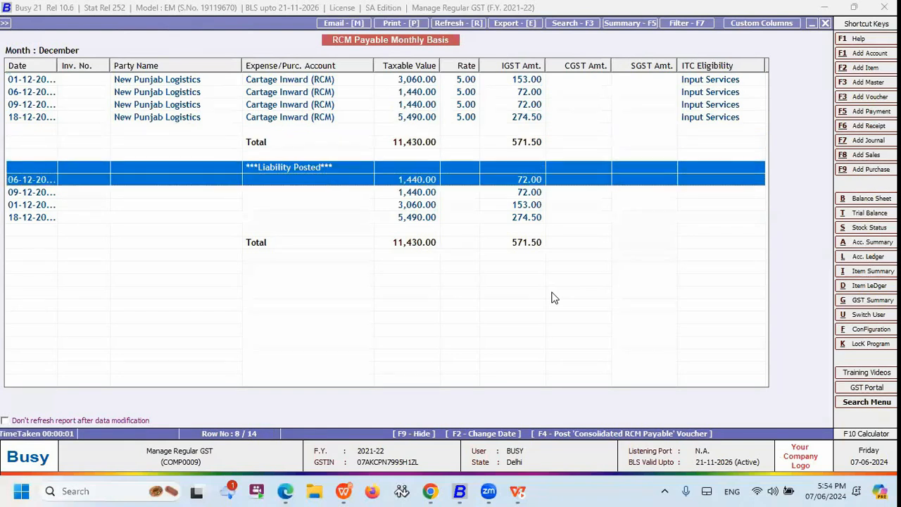
pyautogui.press('Up')
pyautogui.press('Up')
pyautogui.press('Up')
pyautogui.press('Up')
pyautogui.press('Up')
pyautogui.press('Up')
pyautogui.press('Up')
pyautogui.press('Up')
pyautogui.press('Up')
pyautogui.press('Up')
pyautogui.press('Up')
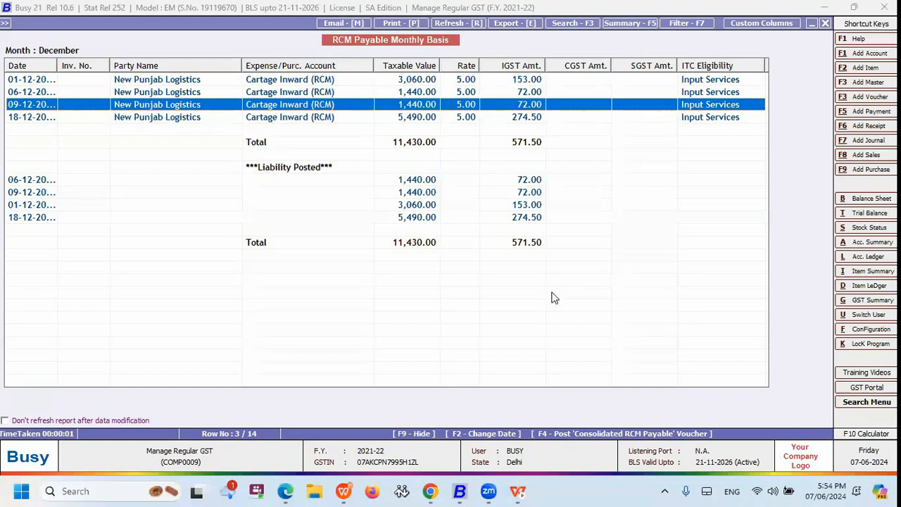
# Step: Generate and save the 571.50 consolidated RCM journal voucher after checking its IGST/CGST/SGST RCM accounts
pyautogui.press('F4')
pyautogui.press('Return')
pyautogui.press('Return')
pyautogui.press('Return')
pyautogui.press('Return')
pyautogui.press('Return')
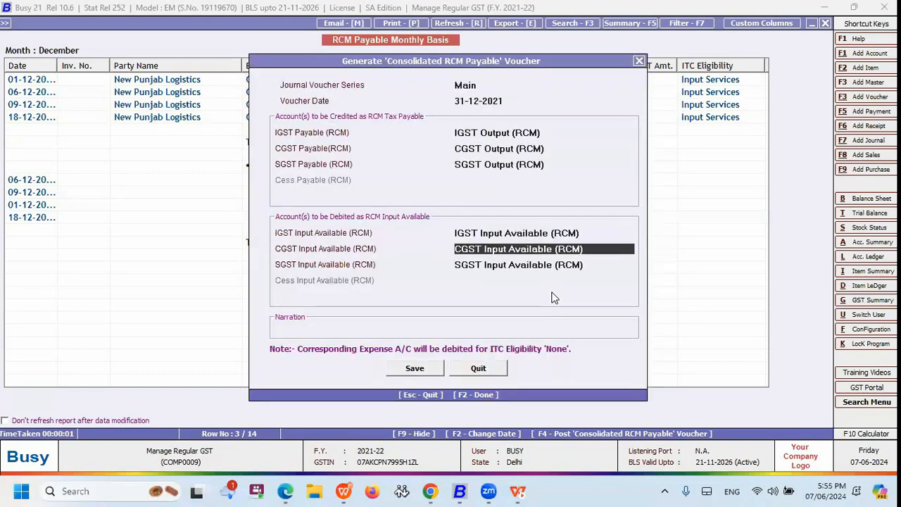
pyautogui.press('Return')
pyautogui.press('Return')
pyautogui.press('Return')
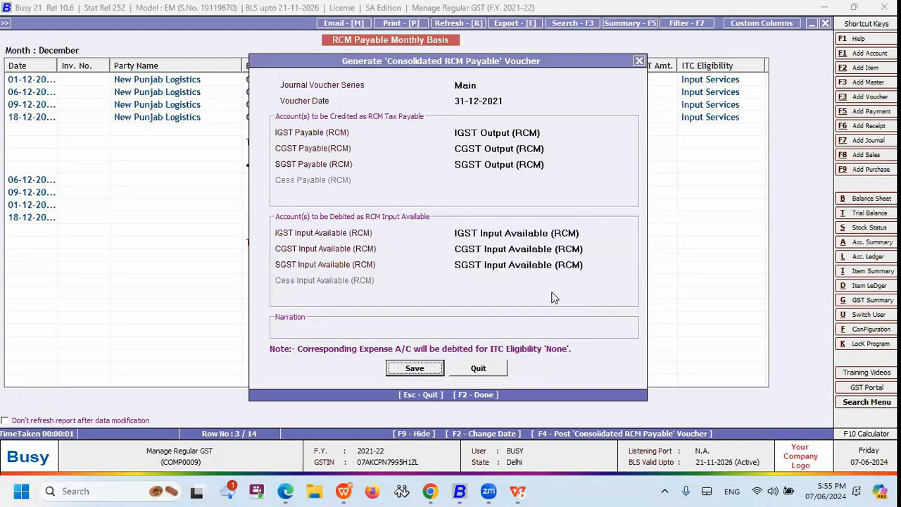
pyautogui.click(489, 134)
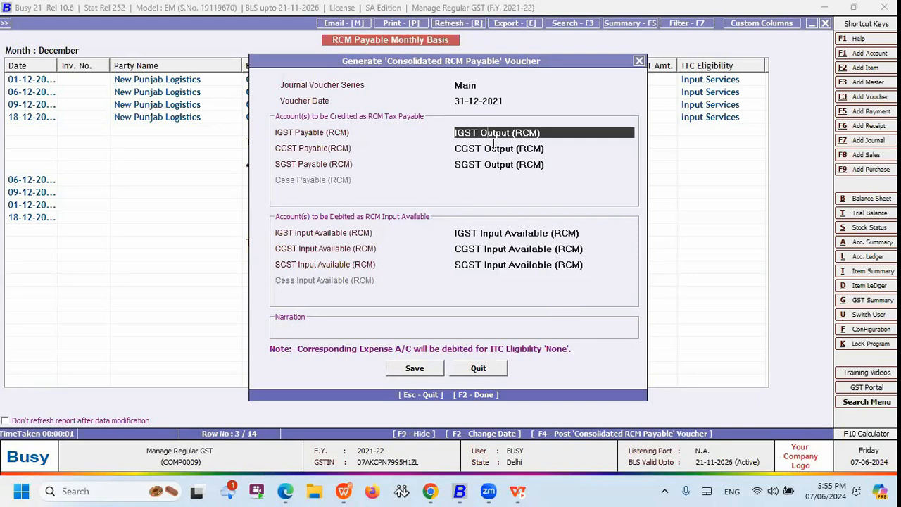
pyautogui.click(497, 166)
pyautogui.click(506, 132)
pyautogui.click(506, 232)
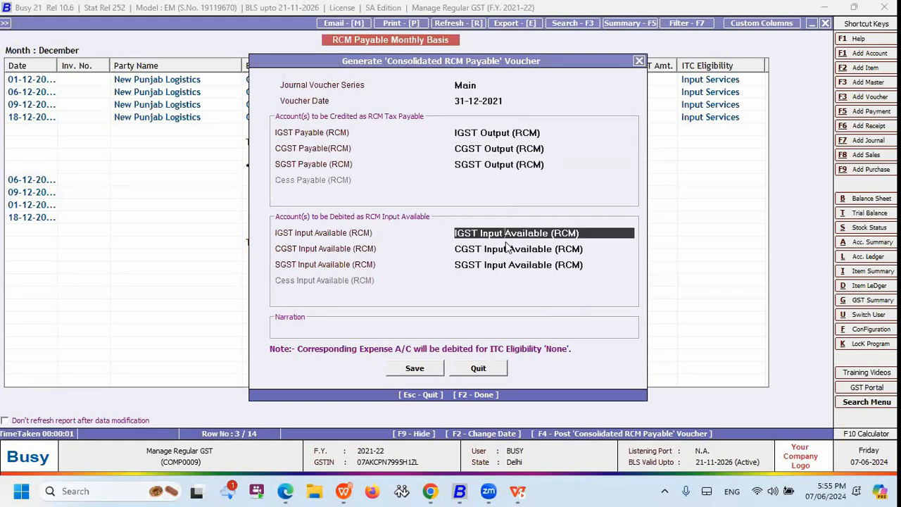
pyautogui.click(505, 249)
pyautogui.click(503, 267)
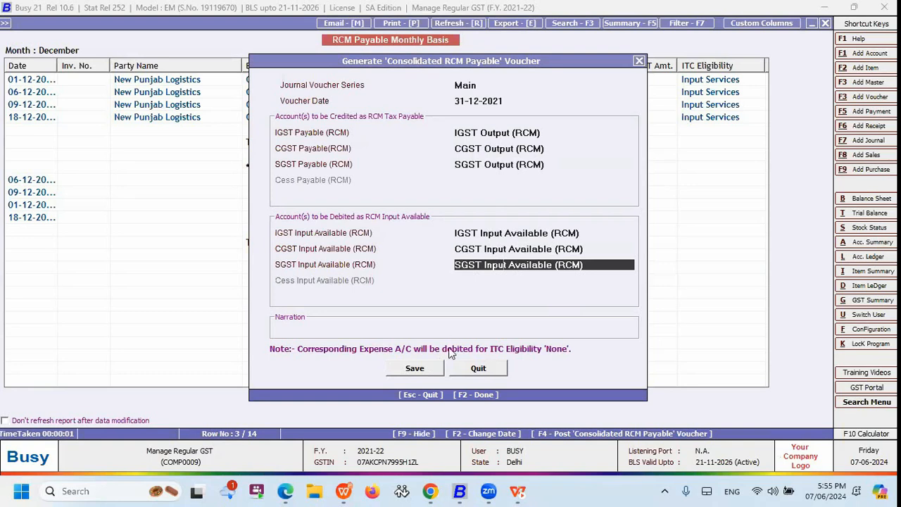
pyautogui.click(416, 369)
pyautogui.click(484, 276)
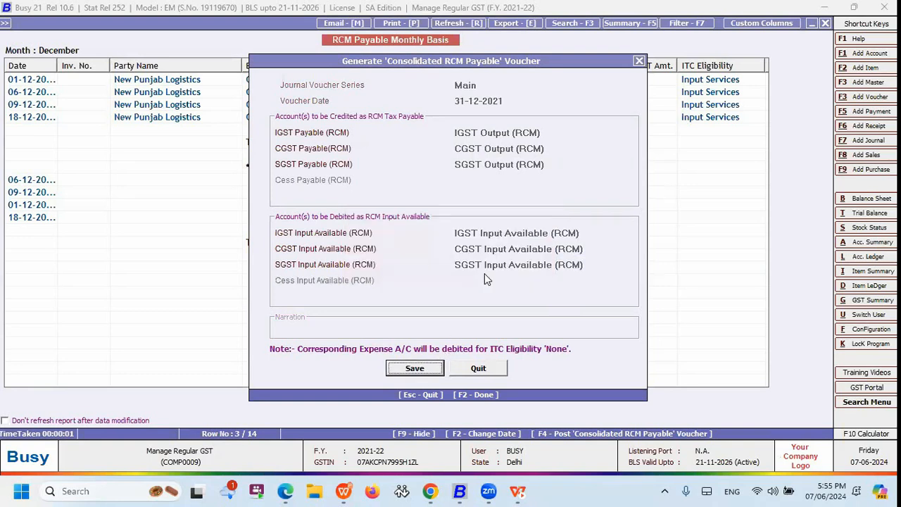
# Step: Glance at the GST features slides, then quit the voucher and back out of the report
pyautogui.hotkey('alt', 'Tab')
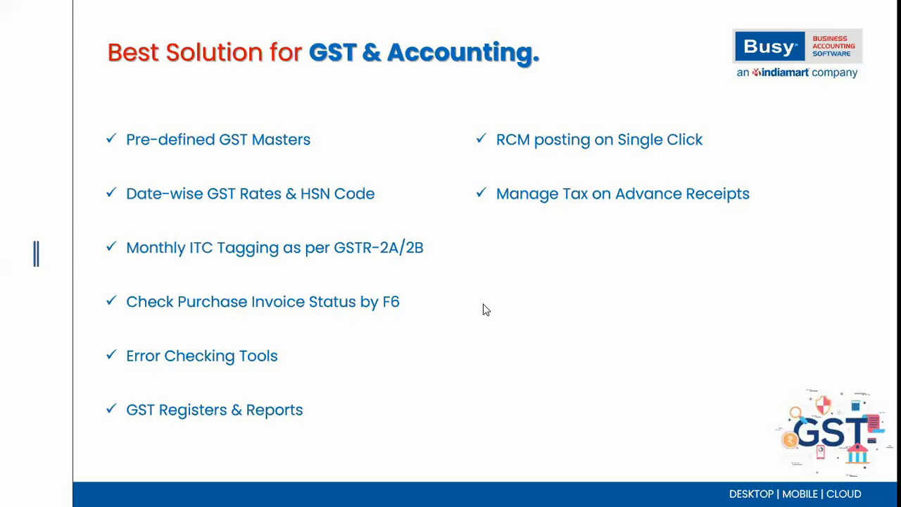
pyautogui.hotkey('alt', 'Tab')
pyautogui.press('Escape')
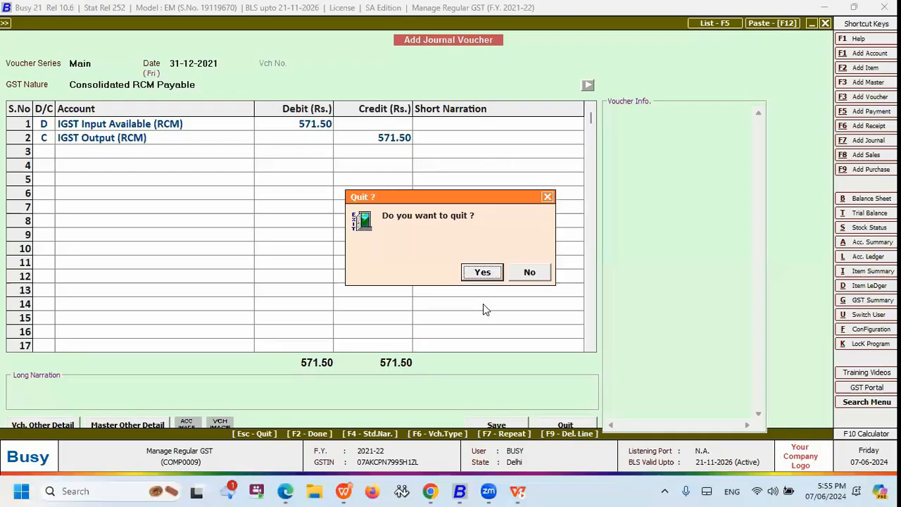
pyautogui.press('Return')
pyautogui.press('Escape')
# Step: Close the RCM payable form and return to the main menu
pyautogui.press('Escape')
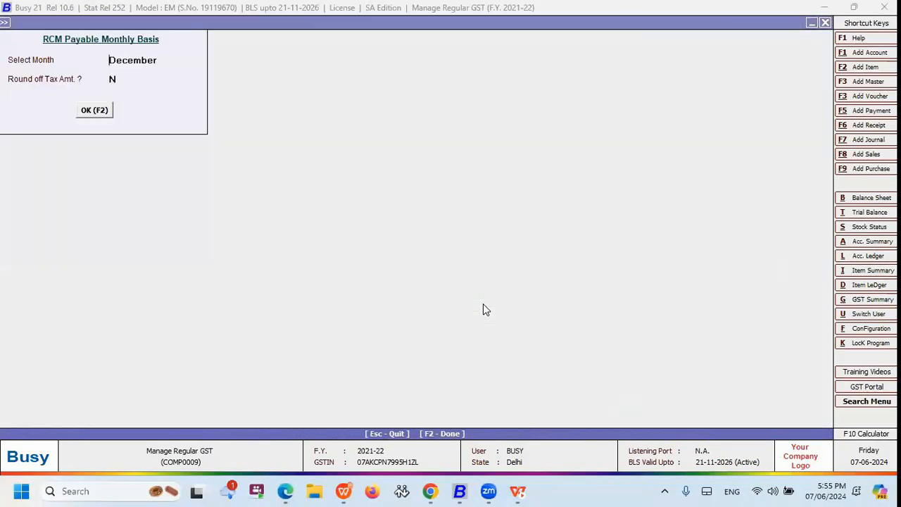
pyautogui.press('Escape')
pyautogui.press('Return')
pyautogui.press('Escape')
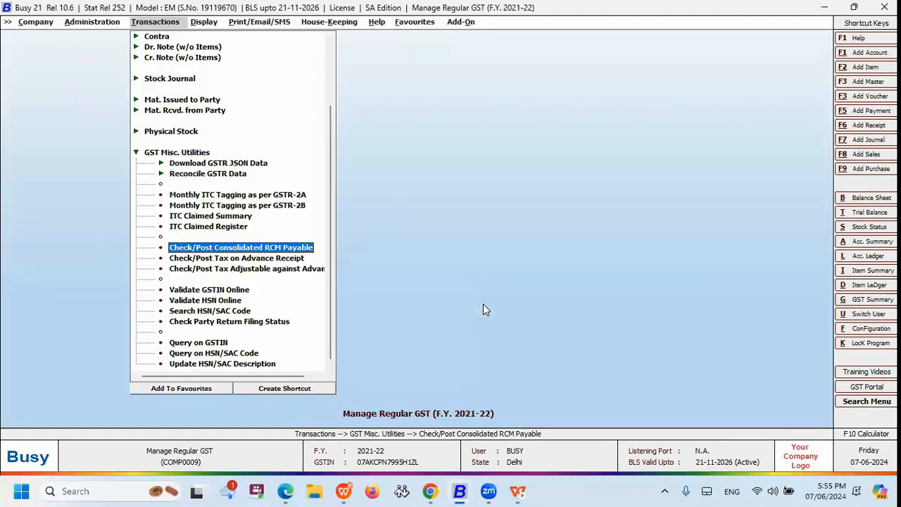
pyautogui.press('Left')
pyautogui.press('Escape')
# Step: Verify Enable Tax on Advance Receipts is Y under Features / Options GST/VAT settings
pyautogui.press('Down')
pyautogui.press('Return')
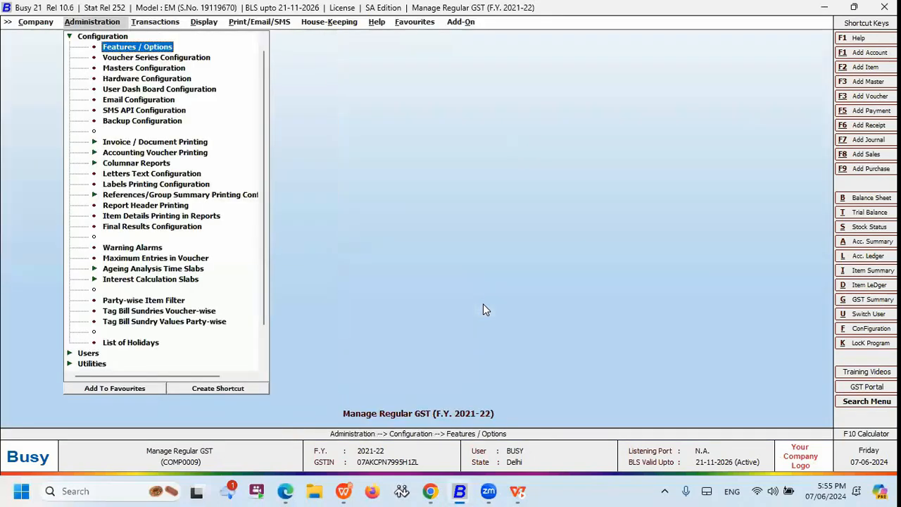
pyautogui.press('Return')
pyautogui.press('Down')
pyautogui.press('Down')
pyautogui.press('Down')
pyautogui.press('Down')
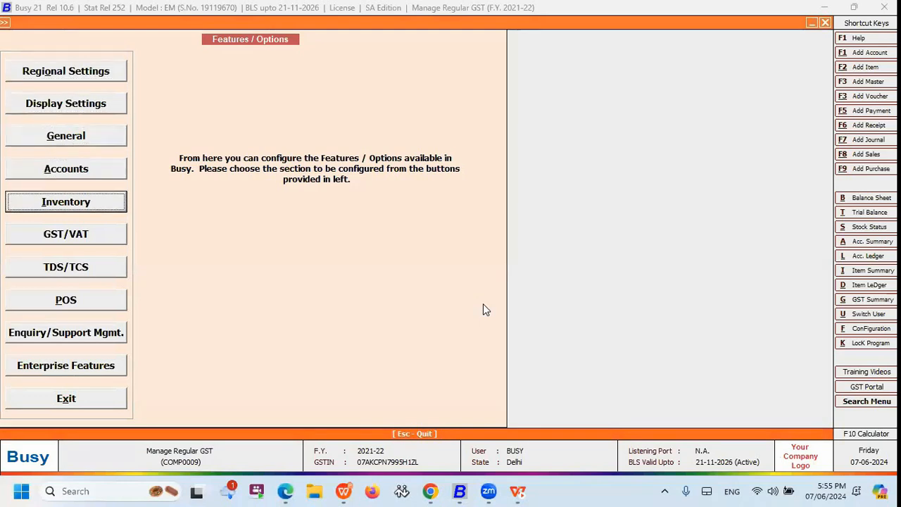
pyautogui.press('Down')
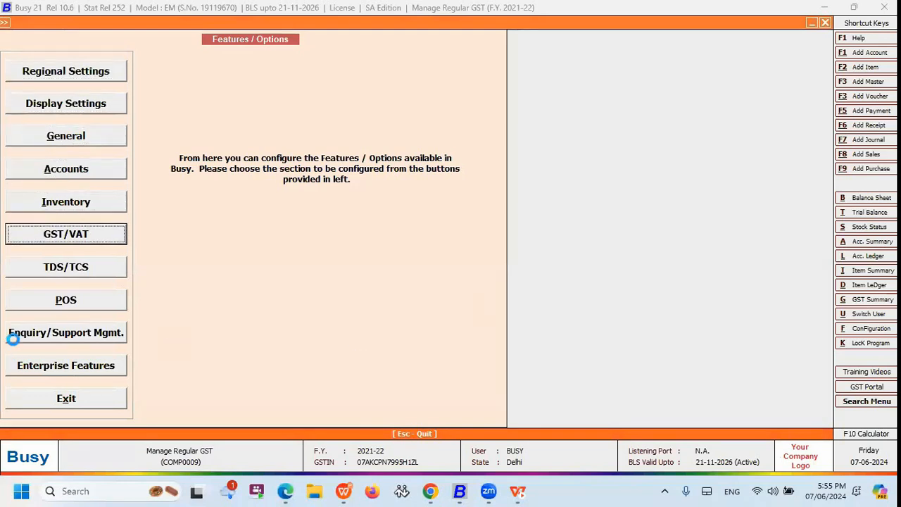
pyautogui.press('Return')
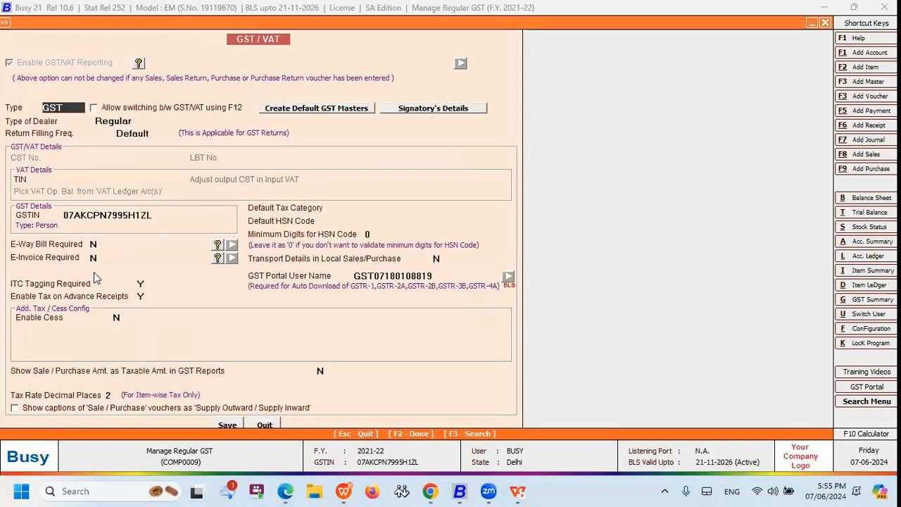
pyautogui.press('Return')
pyautogui.press('Return')
pyautogui.press('Return')
pyautogui.press('Return')
pyautogui.press('Return')
pyautogui.press('Return')
pyautogui.press('Return')
pyautogui.press('Return')
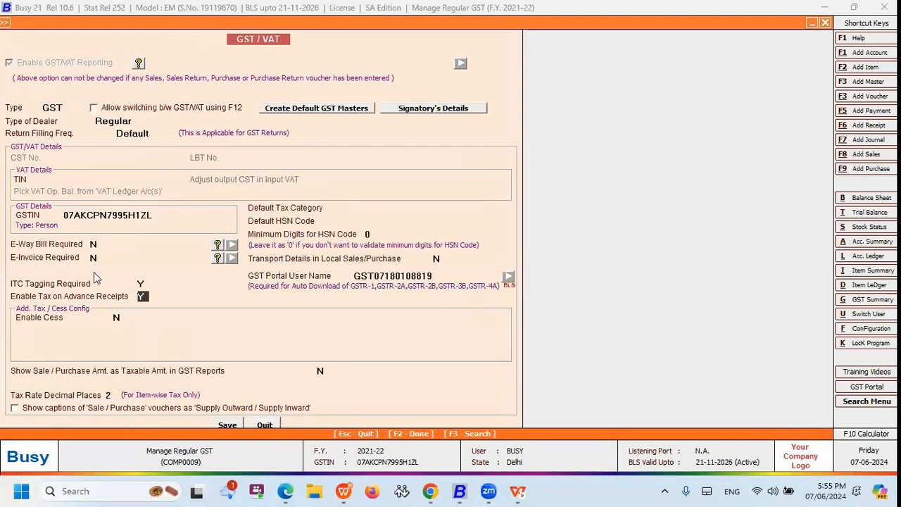
pyautogui.press('Escape')
pyautogui.press('Escape')
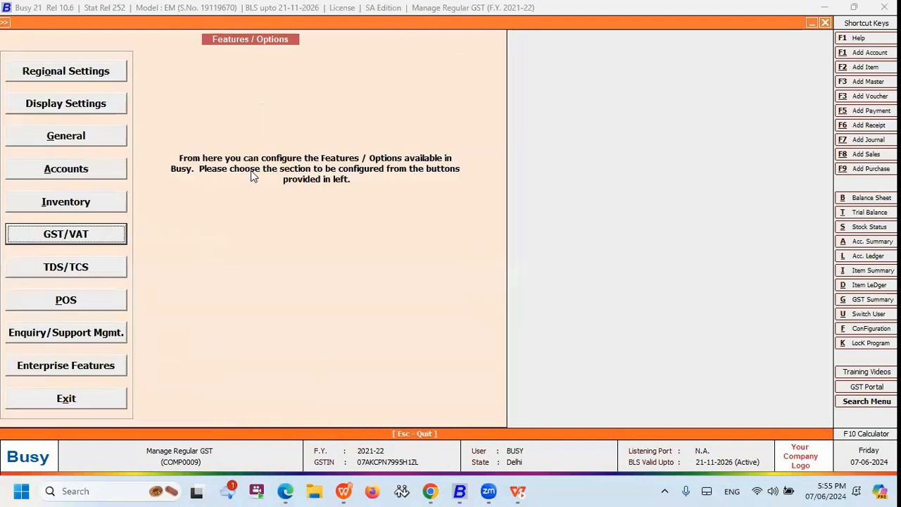
# Step: Start a new Advance Receipt voucher for A TO Z BUSINESS PRODUCTS
pyautogui.press('Right')
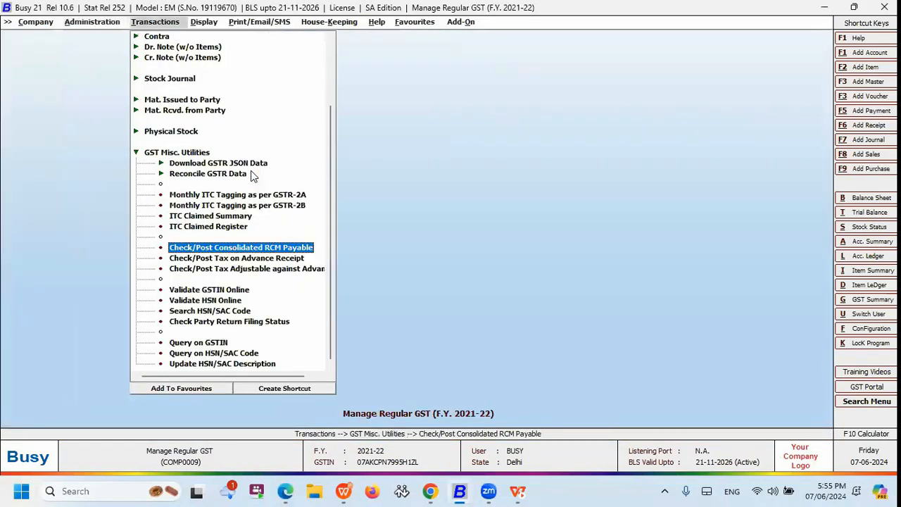
pyautogui.press('Escape')
pyautogui.press('Up')
pyautogui.press('Up')
pyautogui.press('Up')
pyautogui.press('Up')
pyautogui.press('Up')
pyautogui.press('Up')
pyautogui.press('Up')
pyautogui.press('Up')
pyautogui.press('Up')
pyautogui.press('Return')
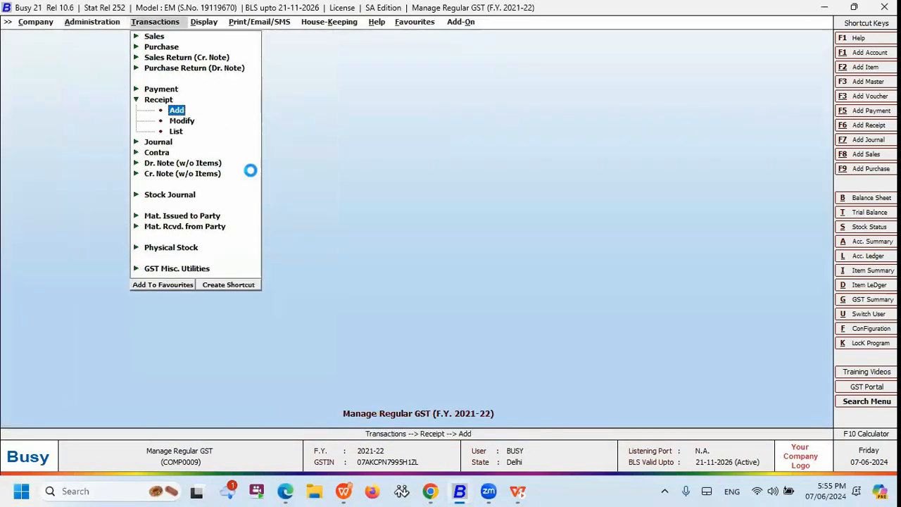
pyautogui.press('Return')
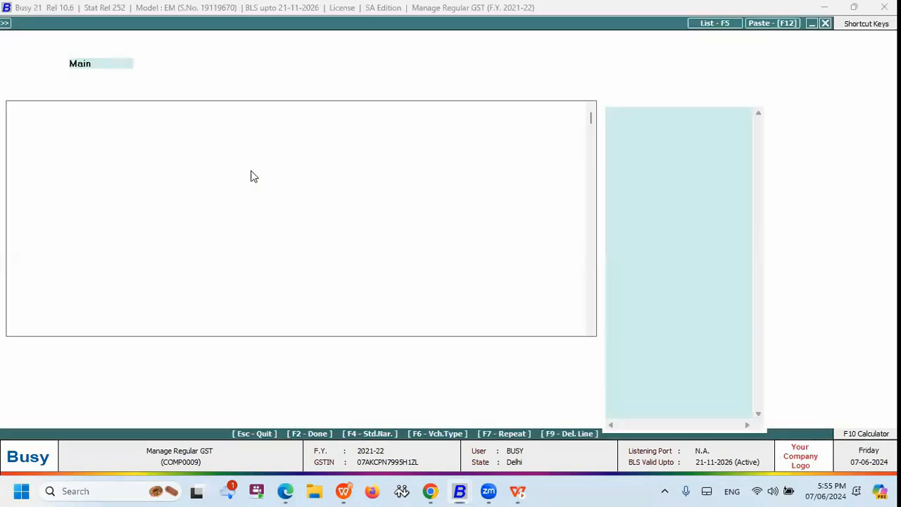
pyautogui.press('Return')
pyautogui.press('Escape')
pyautogui.press('Escape')
pyautogui.press('Up')
pyautogui.press('Down')
pyautogui.press('Return')
pyautogui.press('Return')
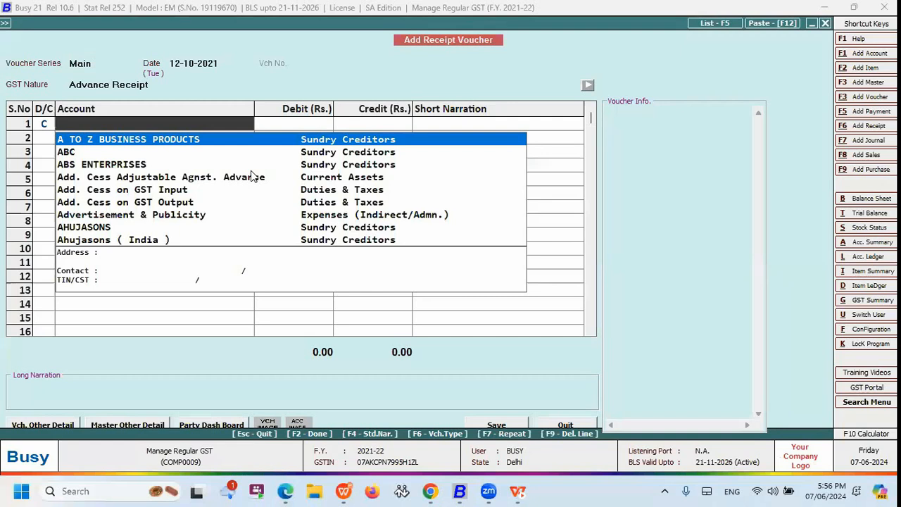
pyautogui.press('Return')
# Step: Enter the 10,000 credit and bank debit, allocate the advance as Ref 1 at 18% GST, and save
pyautogui.write('10000')
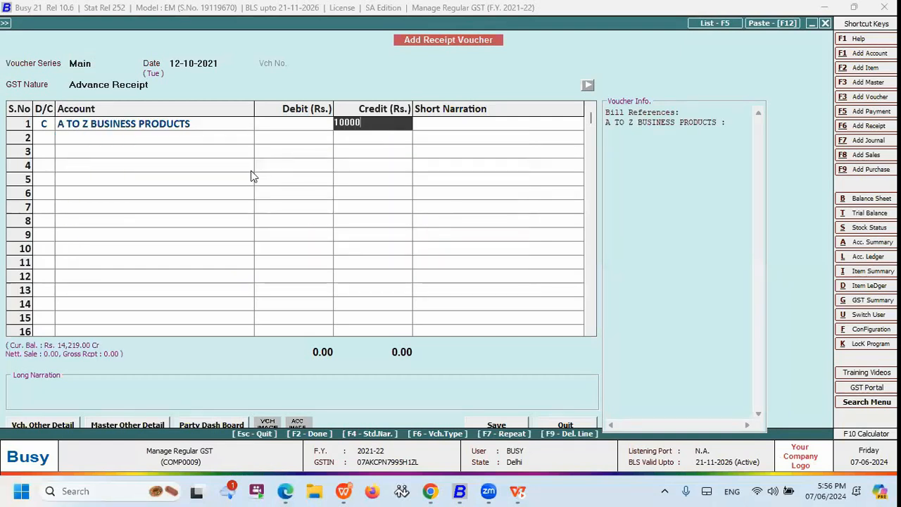
pyautogui.press('Return')
pyautogui.press('Return')
pyautogui.press('Return')
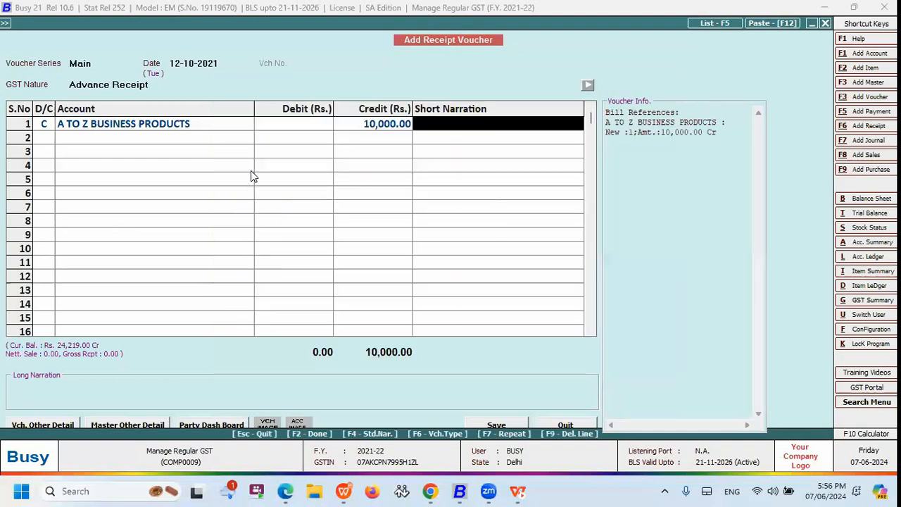
pyautogui.press('Return')
pyautogui.press('Return')
pyautogui.press('Return')
pyautogui.press('Return')
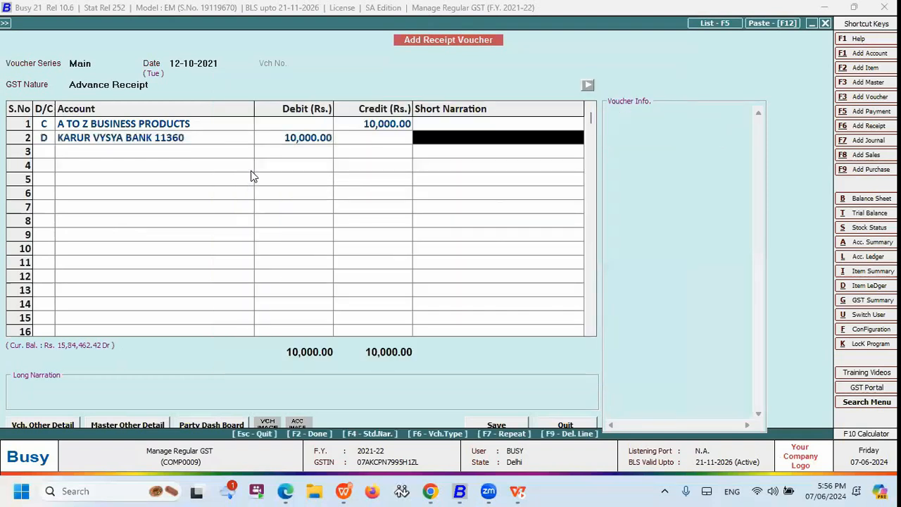
pyautogui.press('Return')
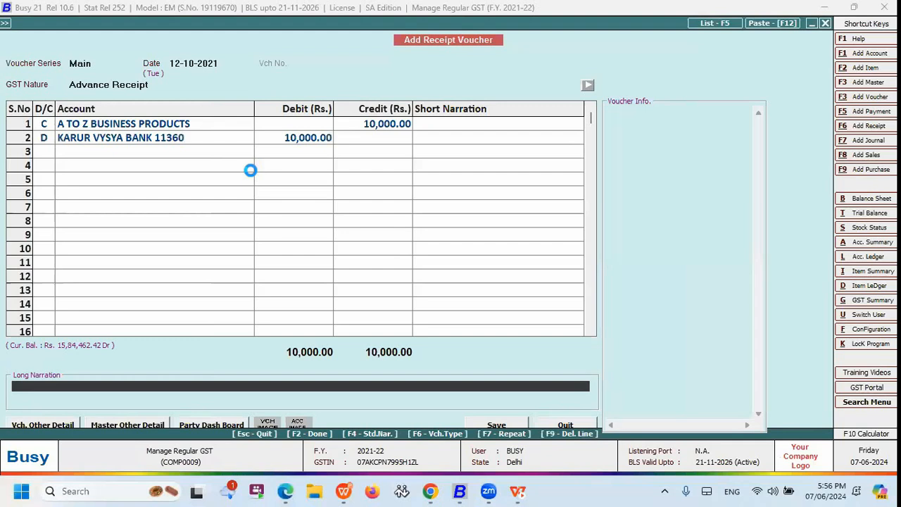
pyautogui.click(257, 157)
pyautogui.write('1')
pyautogui.press('Return')
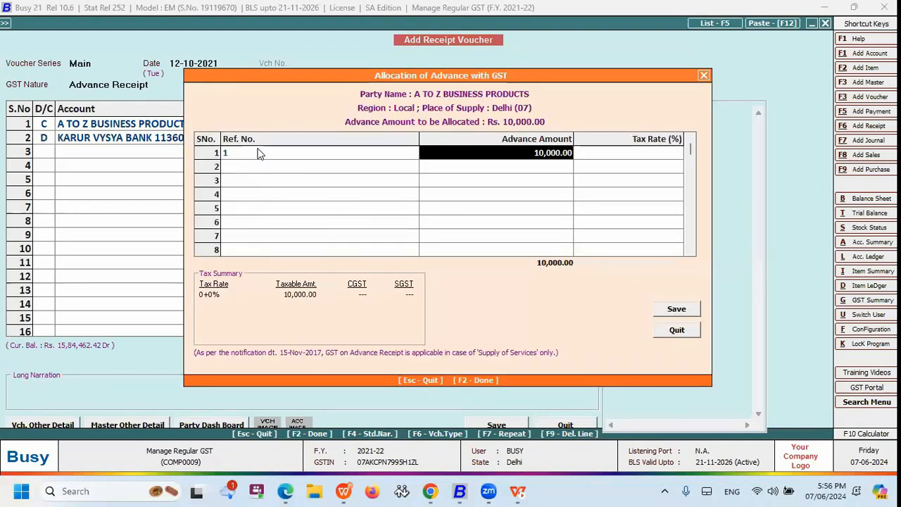
pyautogui.press('Return')
pyautogui.write('18')
pyautogui.press('Return')
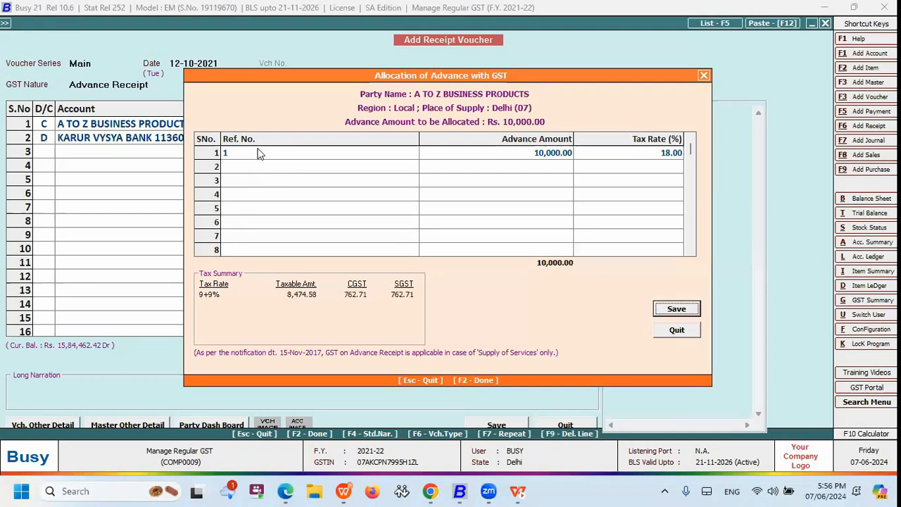
pyautogui.press('Return')
pyautogui.press('Return')
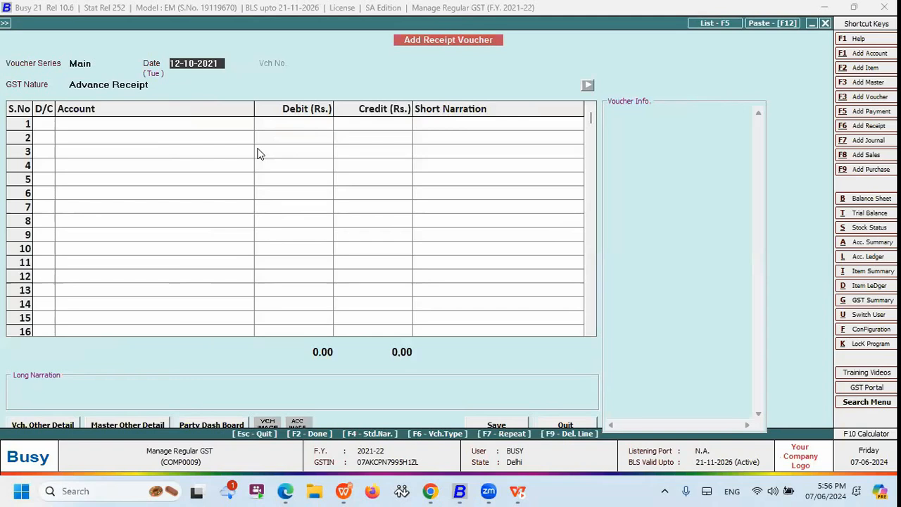
# Step: Close the receipt voucher and expand the GST summaries in Display reports
pyautogui.press('Escape')
pyautogui.press('Right')
pyautogui.press('Down')
pyautogui.press('Down')
pyautogui.press('Up')
pyautogui.press('Up')
pyautogui.press('Up')
pyautogui.press('Up')
pyautogui.press('Return')
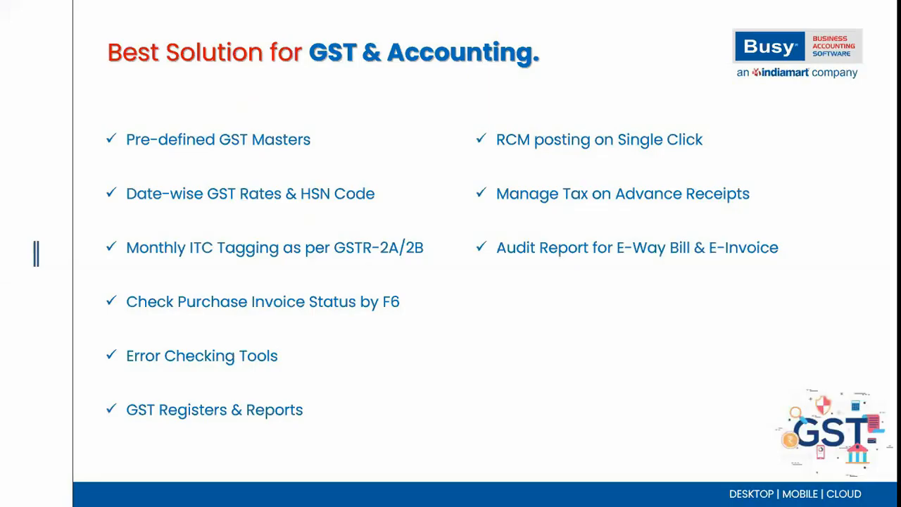
# Step: Run Tax Audit Report – Clause 44 for 1-4-2021 to 31-12-2021, showing 66,46,540.88 GST purchases
pyautogui.hotkey('alt', 'Tab')
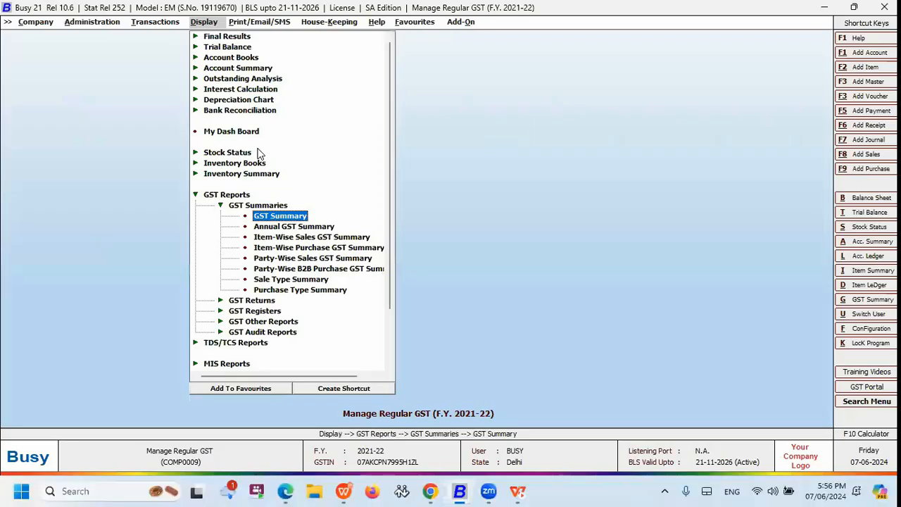
pyautogui.press('Escape')
pyautogui.press('Escape')
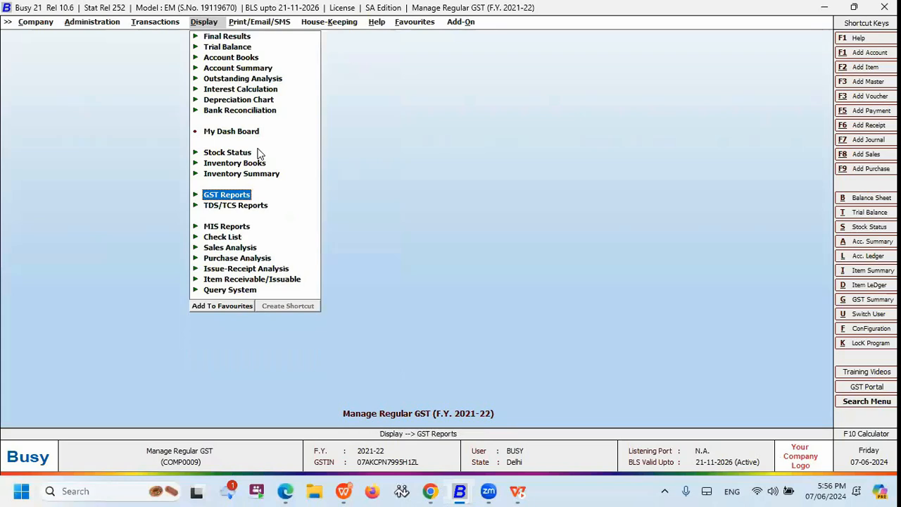
pyautogui.press('Return')
pyautogui.press('Down')
pyautogui.press('Down')
pyautogui.press('Down')
pyautogui.press('Down')
pyautogui.press('Return')
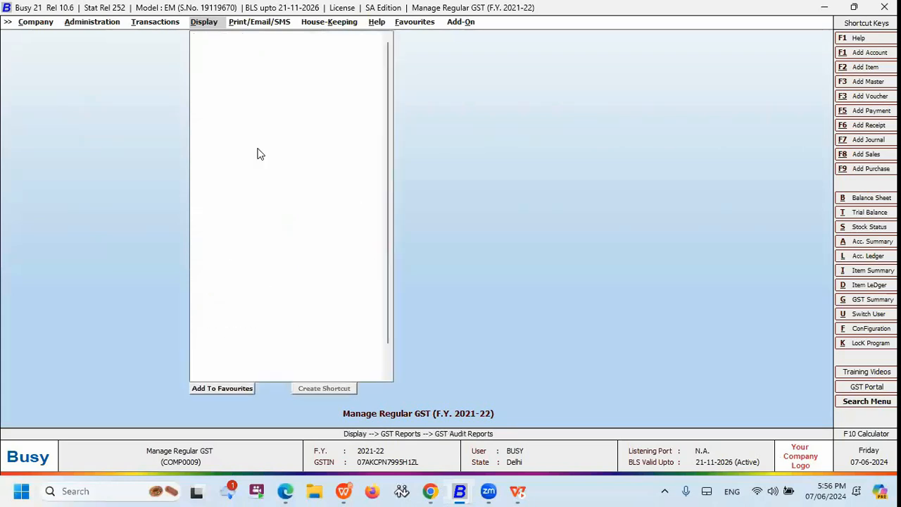
pyautogui.press('Down')
pyautogui.press('Up')
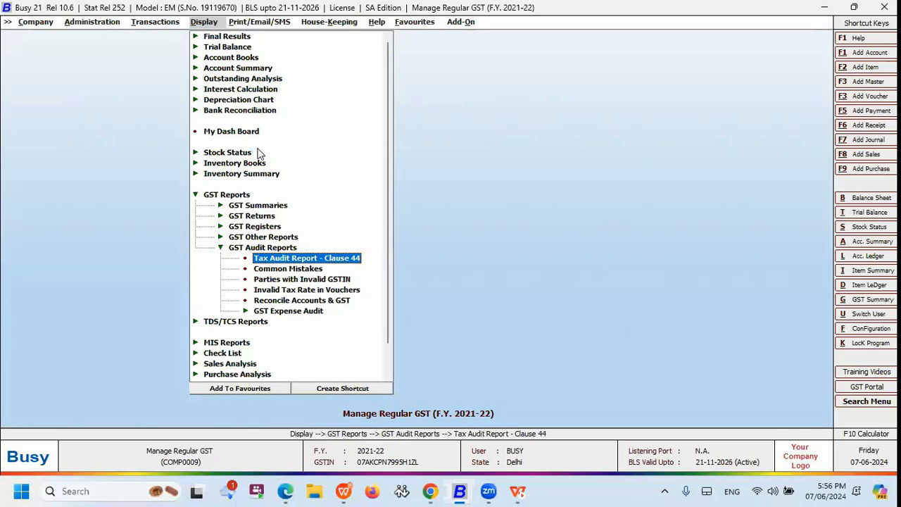
pyautogui.press('Return')
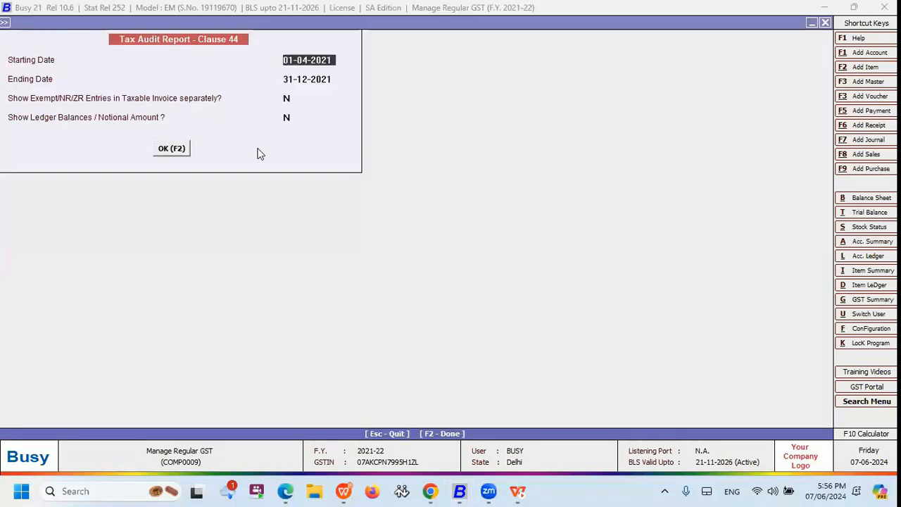
pyautogui.press('F2')
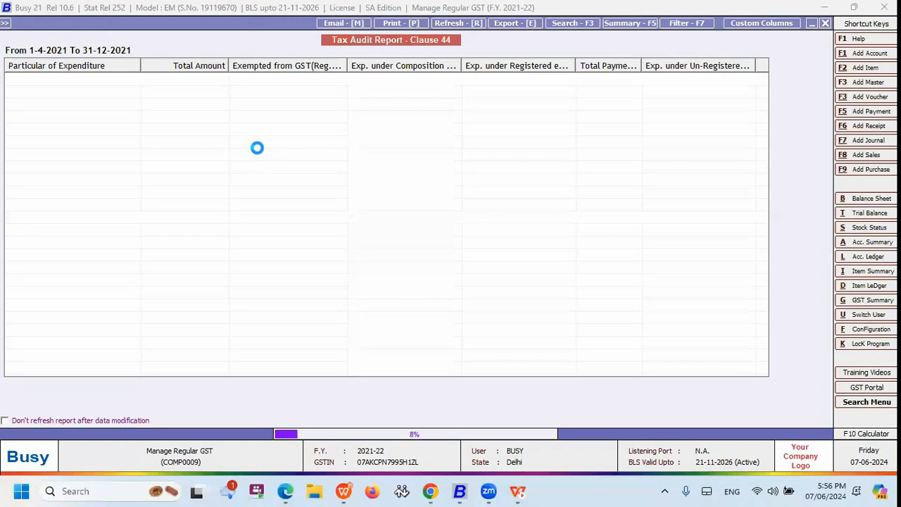
pyautogui.press('Escape')
pyautogui.press('n')
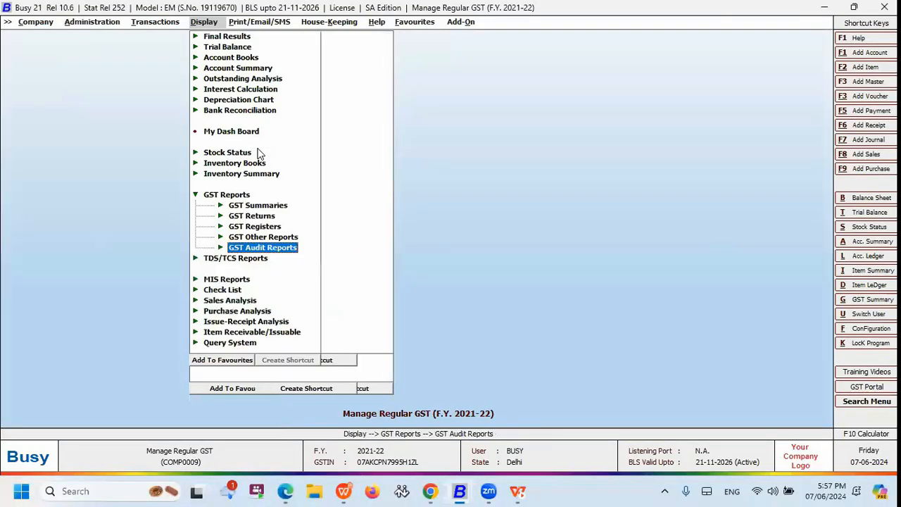
# Step: View the self-generated E-Way Bill Details list for 01-04-2024 to 07-06-2024
pyautogui.press('Left')
pyautogui.press('Up')
pyautogui.press('Up')
pyautogui.press('Up')
pyautogui.press('Up')
pyautogui.press('Up')
pyautogui.press('Up')
pyautogui.press('Down')
pyautogui.press('Down')
pyautogui.press('Down')
pyautogui.press('Down')
pyautogui.press('Down')
pyautogui.press('Up')
pyautogui.press('Up')
pyautogui.press('Up')
pyautogui.press('Up')
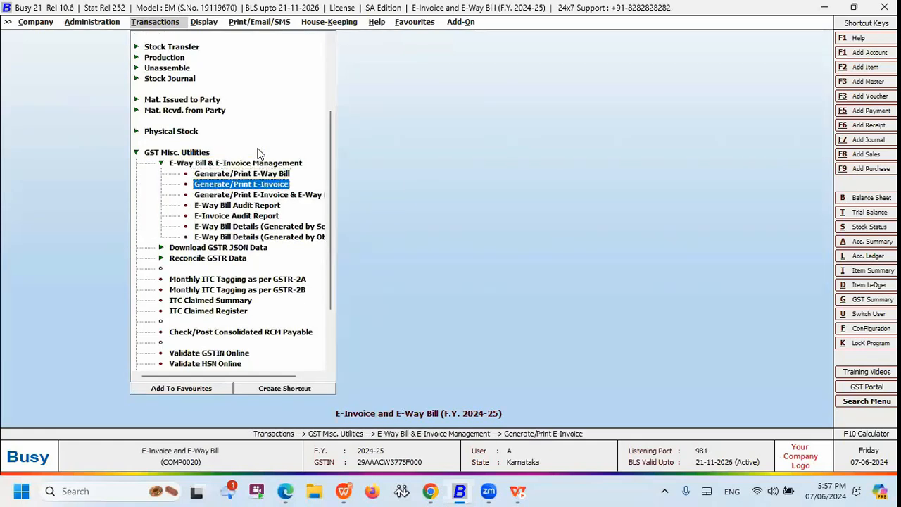
pyautogui.press('Down')
pyautogui.press('Down')
pyautogui.press('Down')
pyautogui.press('Down')
pyautogui.press('Return')
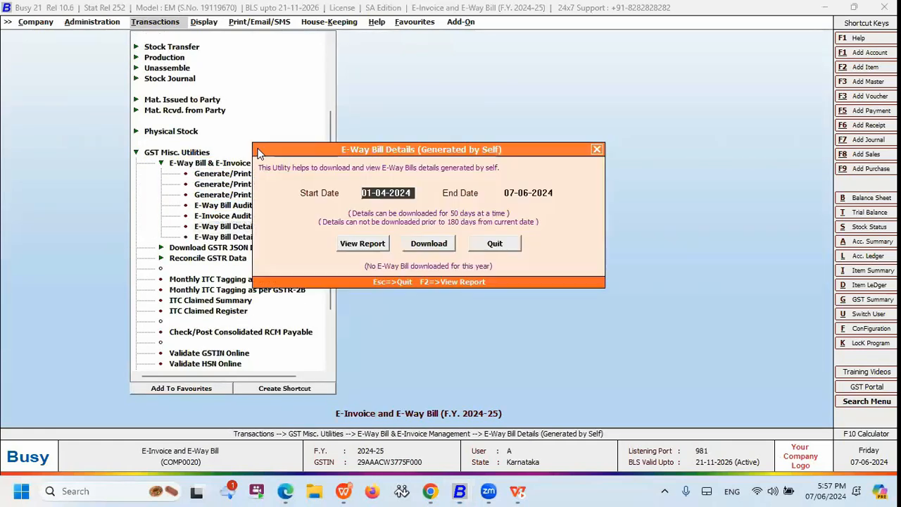
pyautogui.press('Return')
pyautogui.press('Return')
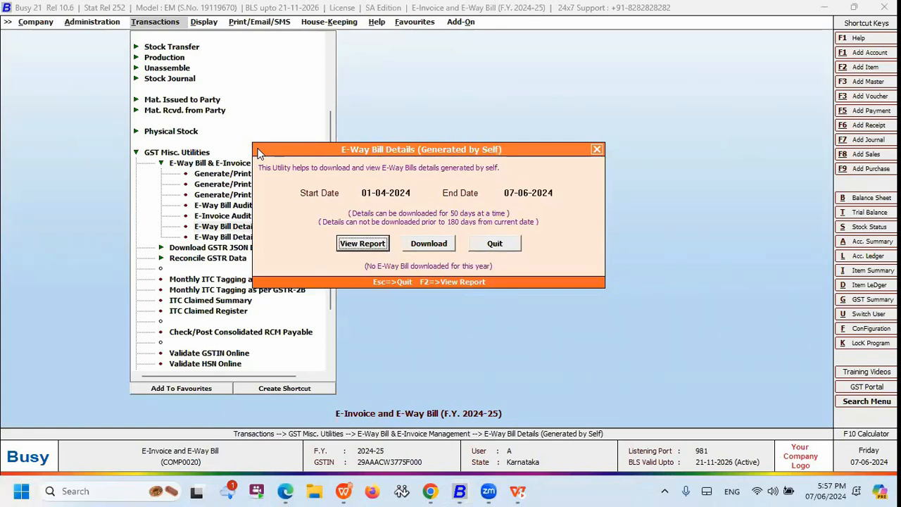
pyautogui.press('Return')
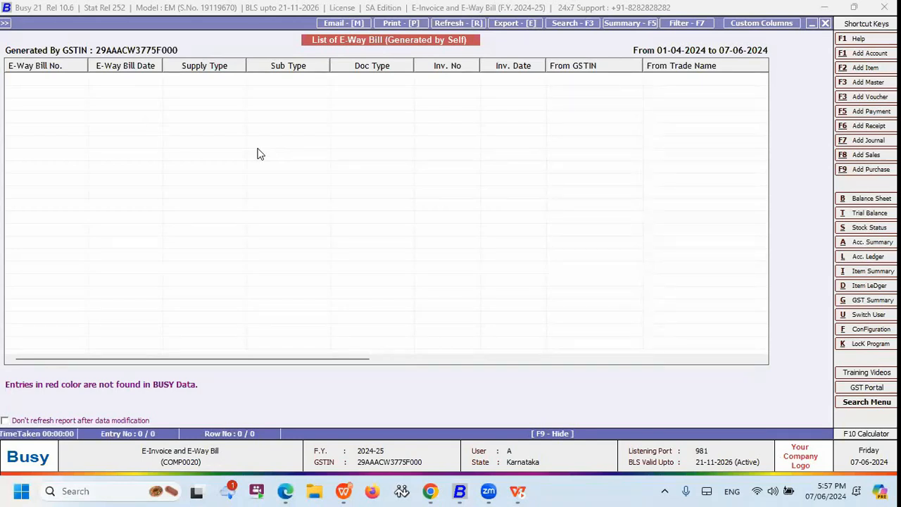
pyautogui.press('Escape')
pyautogui.hotkey('alt', 'Tab')
pyautogui.hotkey('alt', 'Tab')
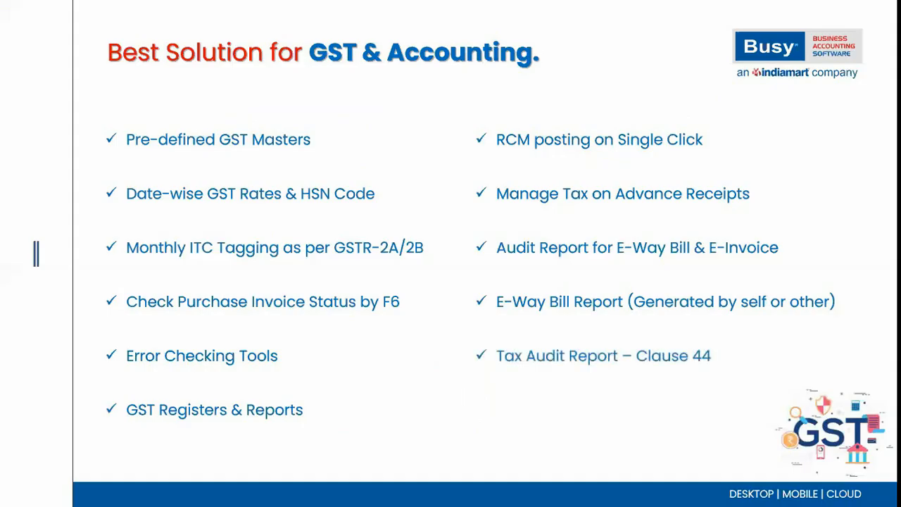
pyautogui.hotkey('alt', 'Tab')
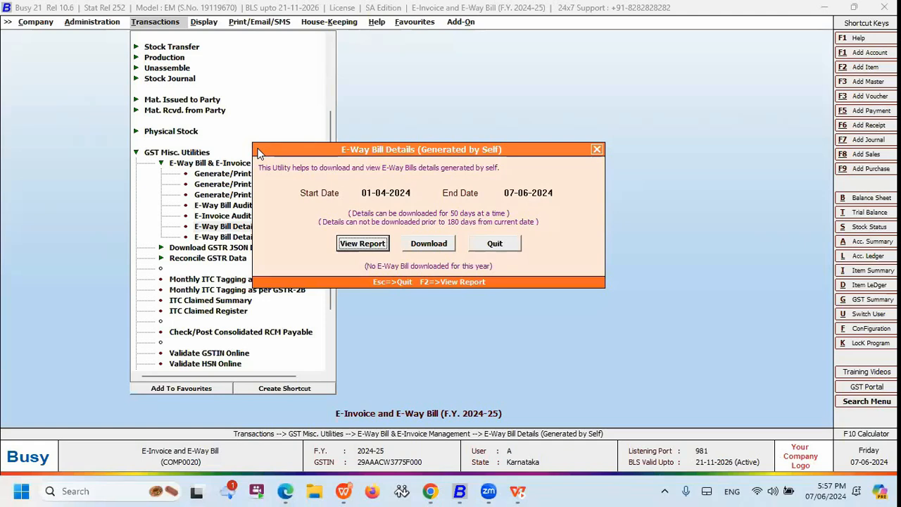
# Step: Check the e-way bills generated by others (empty), then return to the GST slide
pyautogui.press('Escape')
pyautogui.press('Down')
pyautogui.press('Return')
pyautogui.press('Return')
pyautogui.press('Return')
pyautogui.press('Return')
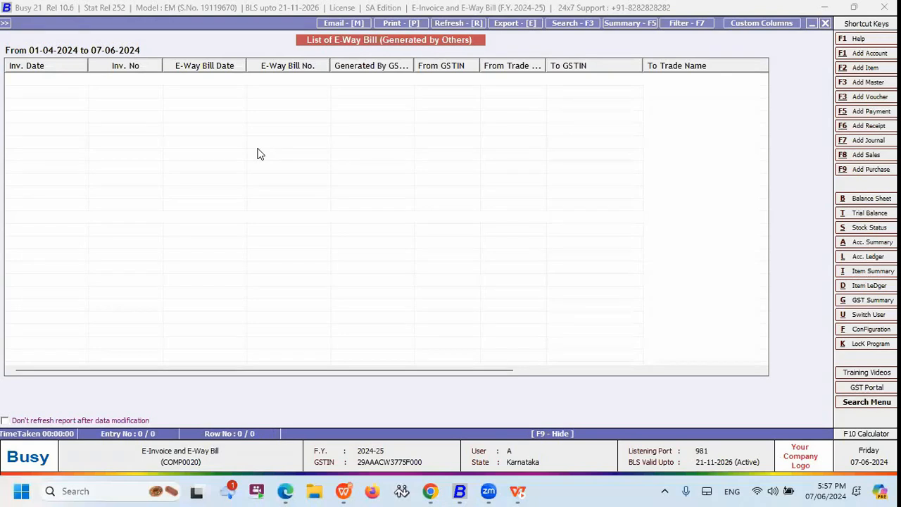
pyautogui.press('Escape')
pyautogui.press('Escape')
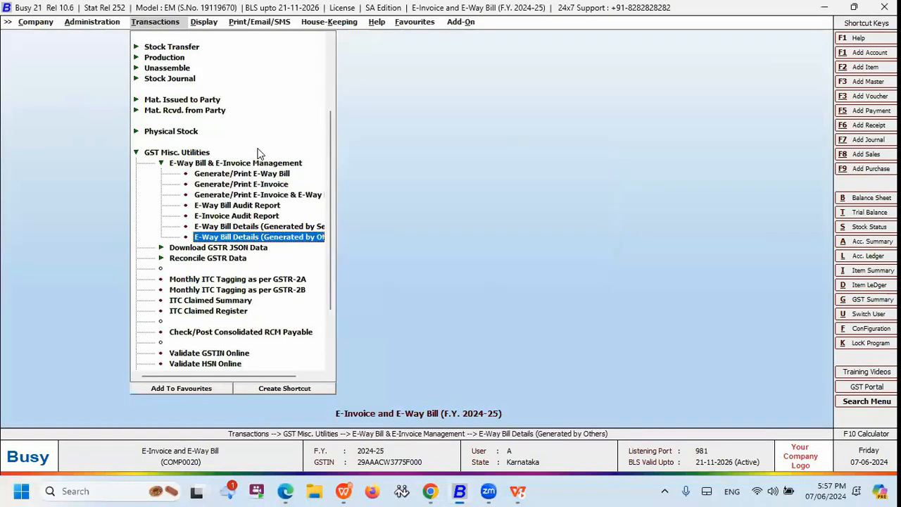
pyautogui.hotkey('alt', 'Tab')
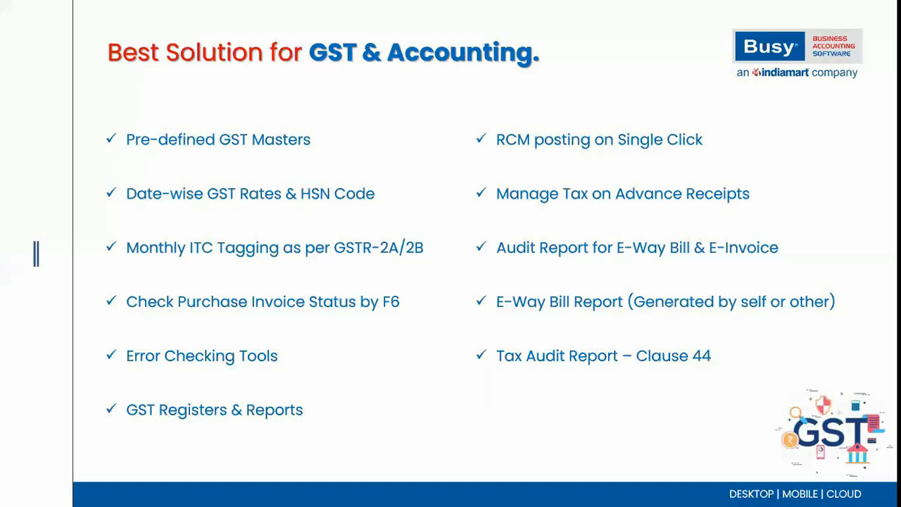
# Step: Reveal the E-Way Bill Report and Auto Backup on Google Drive bullets on the GST slide
pyautogui.press('Down')
pyautogui.press('Up')
pyautogui.press('Up')
pyautogui.press('Up')
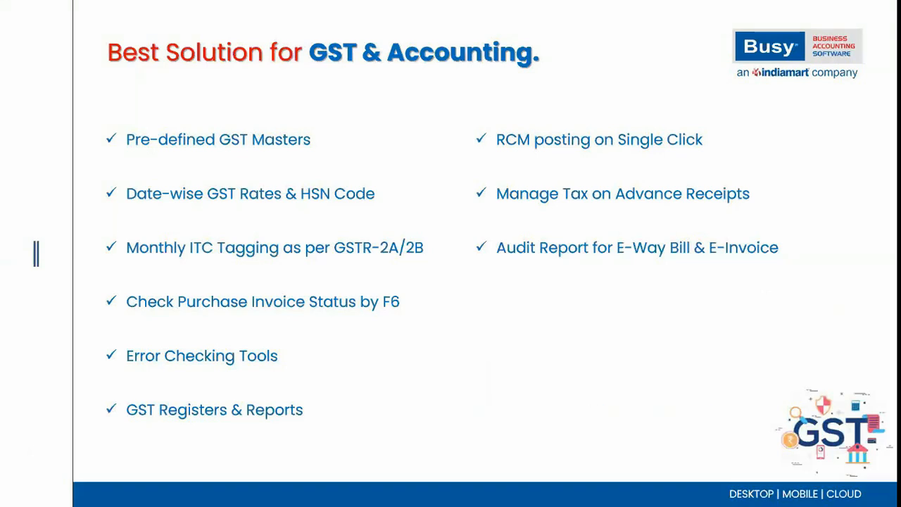
pyautogui.press('Down')
pyautogui.press('Down')
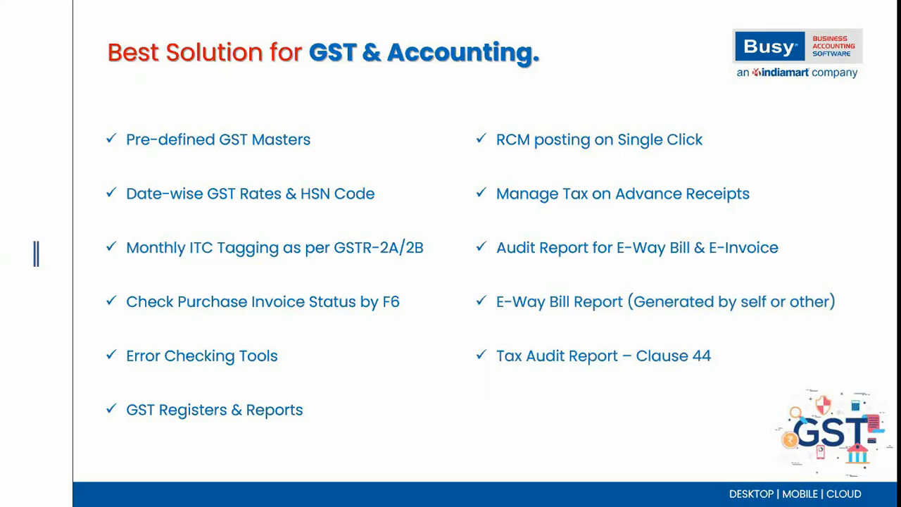
pyautogui.press('Down')
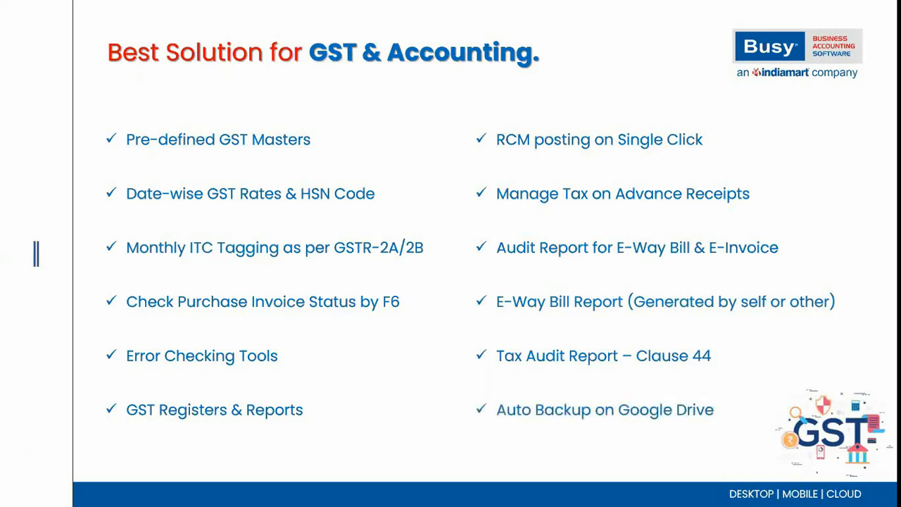